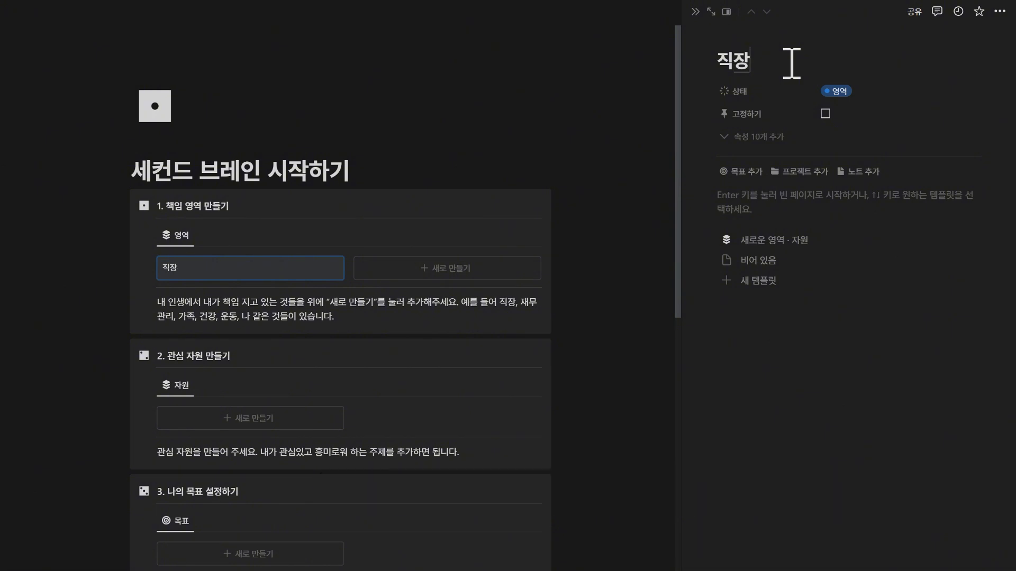
Apply the 새로운 영역 · 자원 template to the 직장 page and add a 가족 area using the same template
left_click(776, 241)
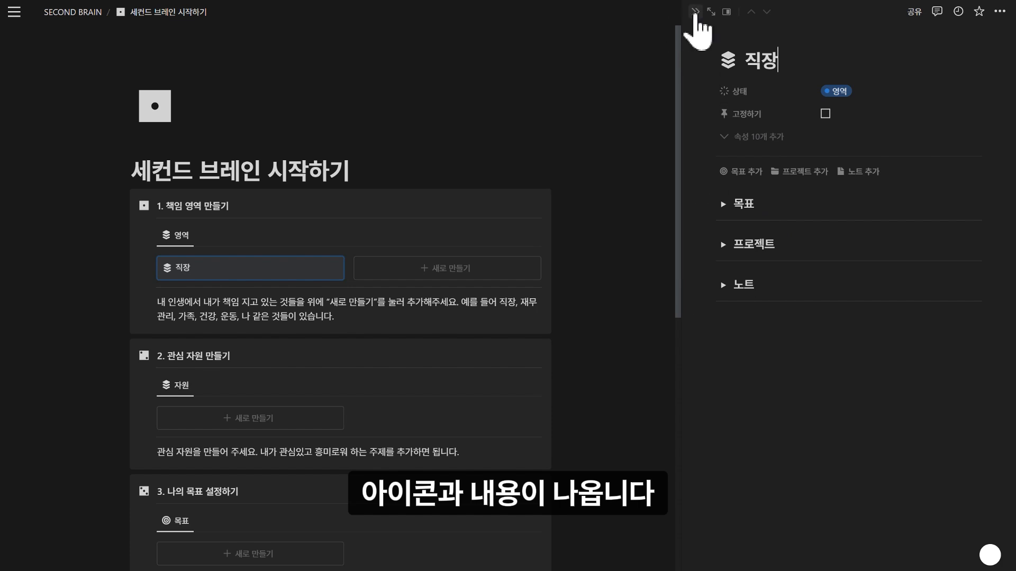
left_click(571, 95)
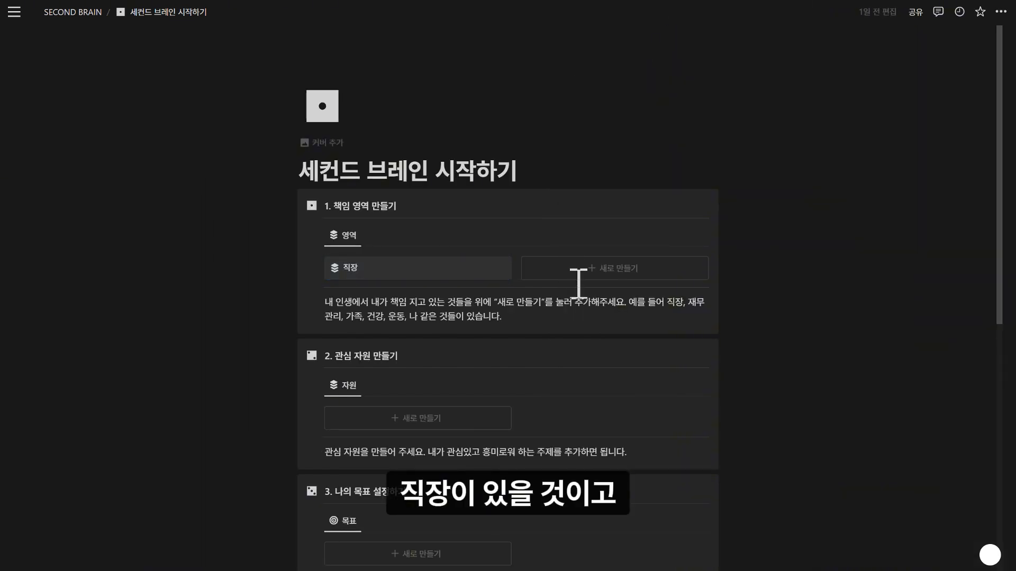
left_click(584, 269)
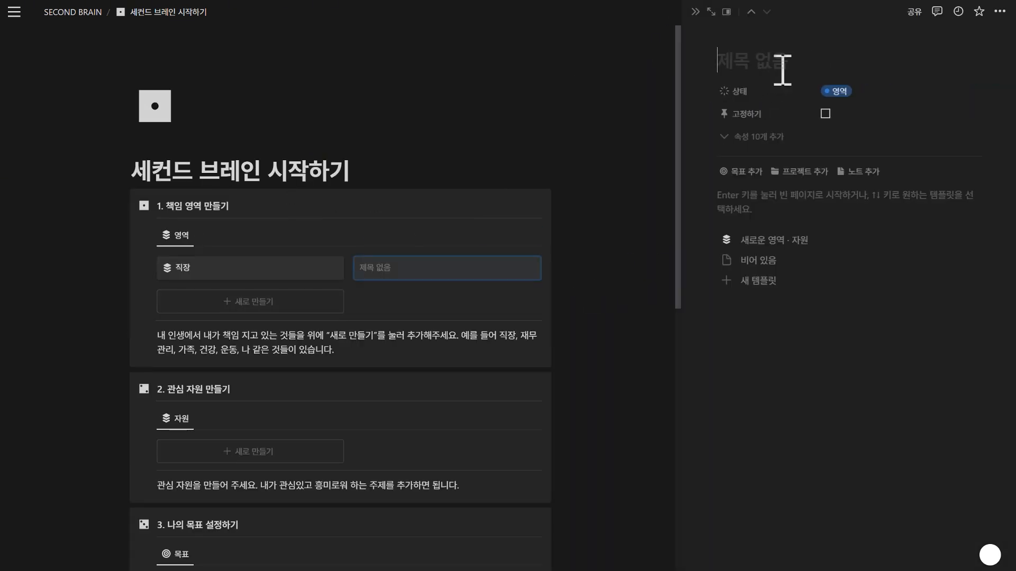
type("가족")
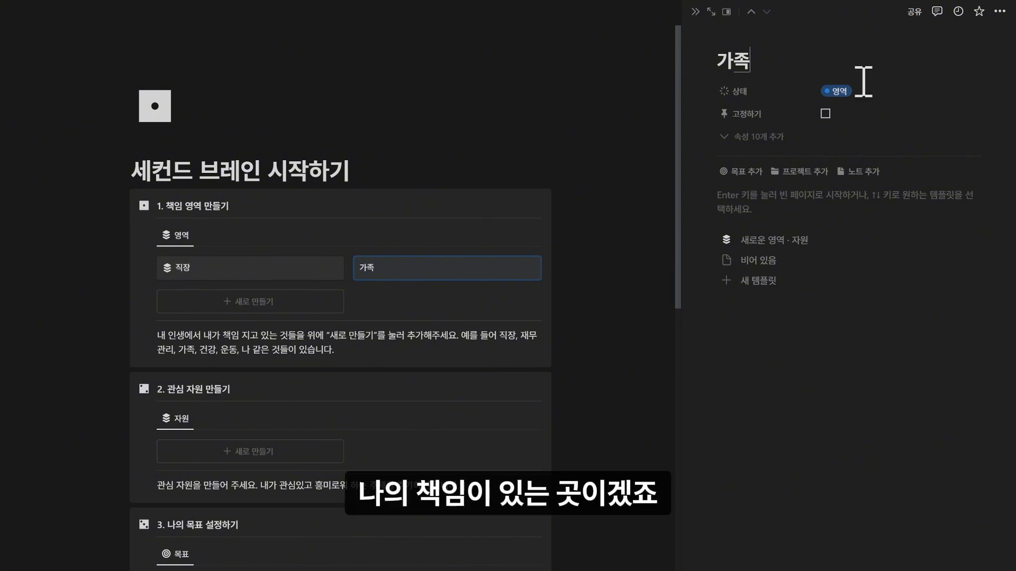
left_click(786, 239)
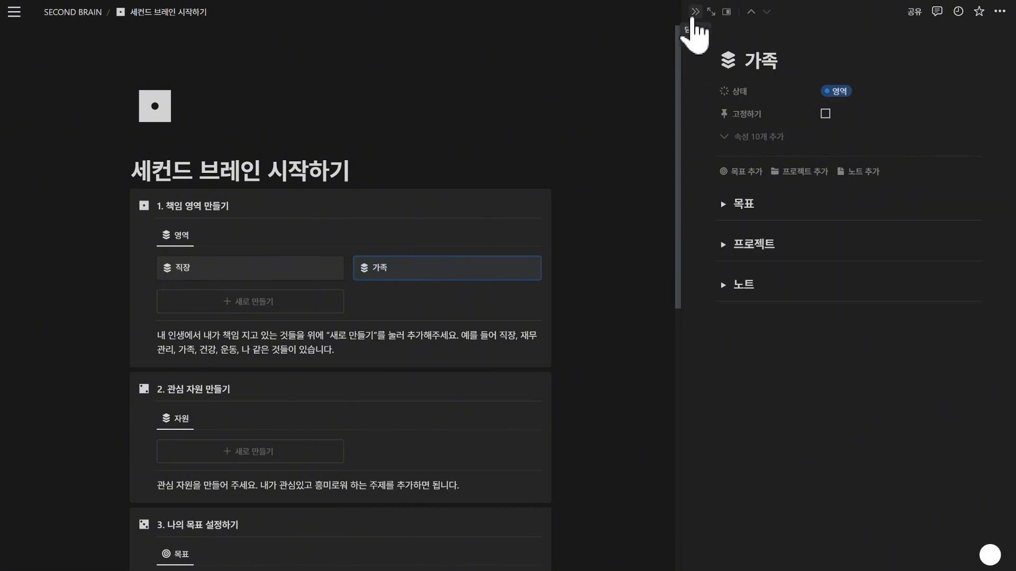
left_click(474, 287)
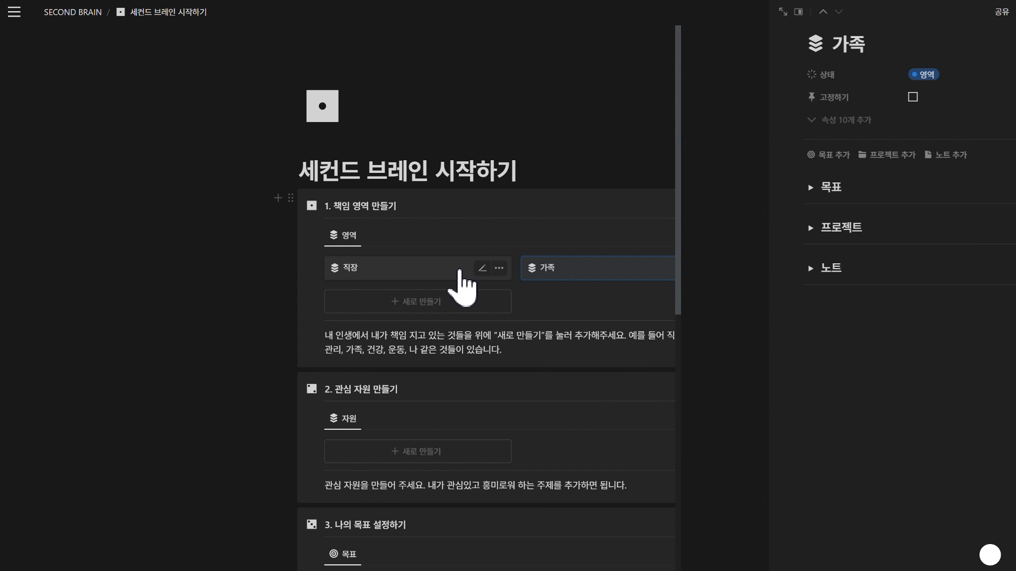
Add a responsibility area named 나 using the 새로운 영역 · 자원 template and close its page
left_click(432, 314)
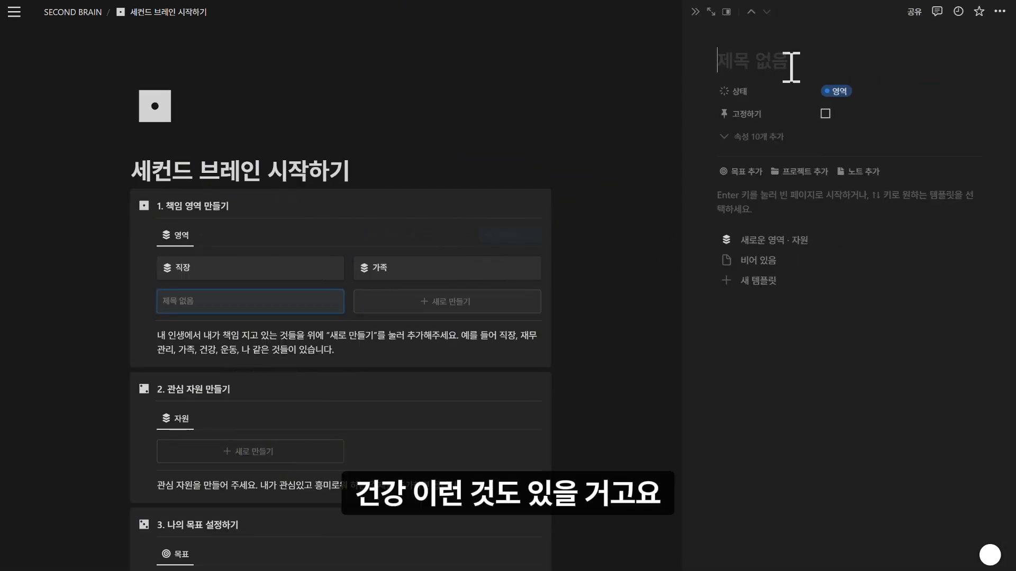
type("나")
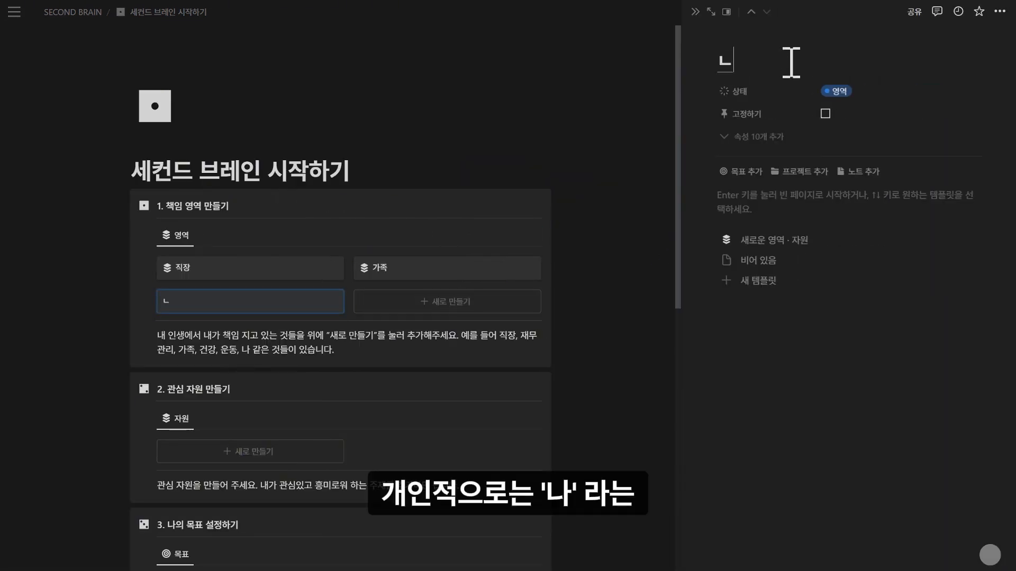
left_click(801, 240)
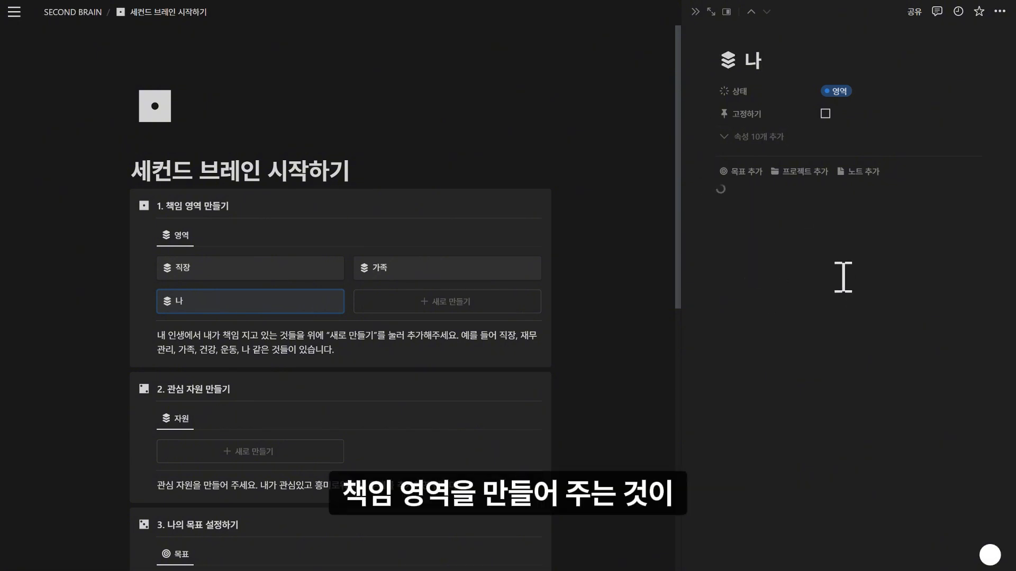
left_click(696, 13)
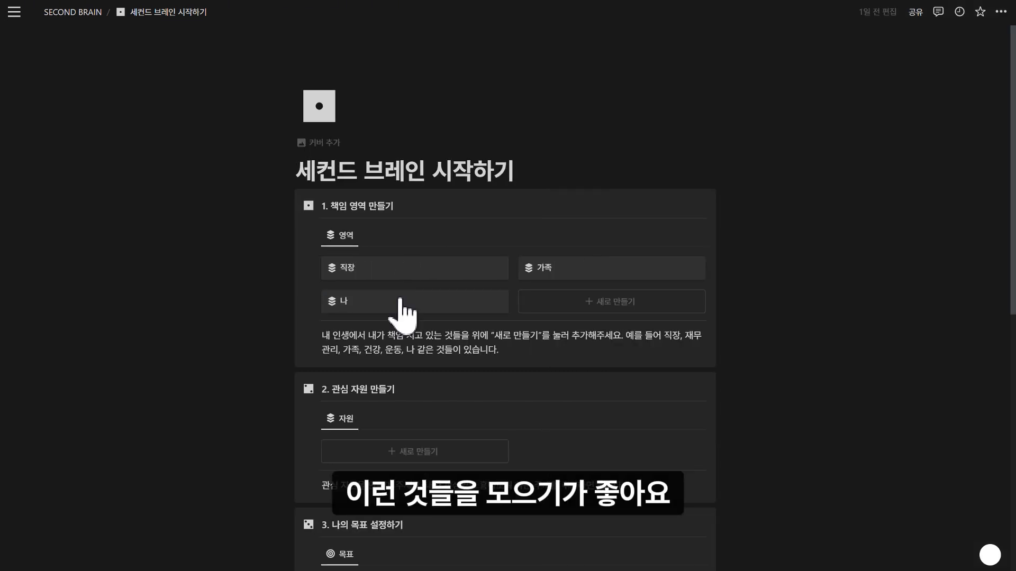
Add a responsibility area named 사이드 프로젝트 using the 새로운 영역 · 자원 template and close its page
left_click(629, 304)
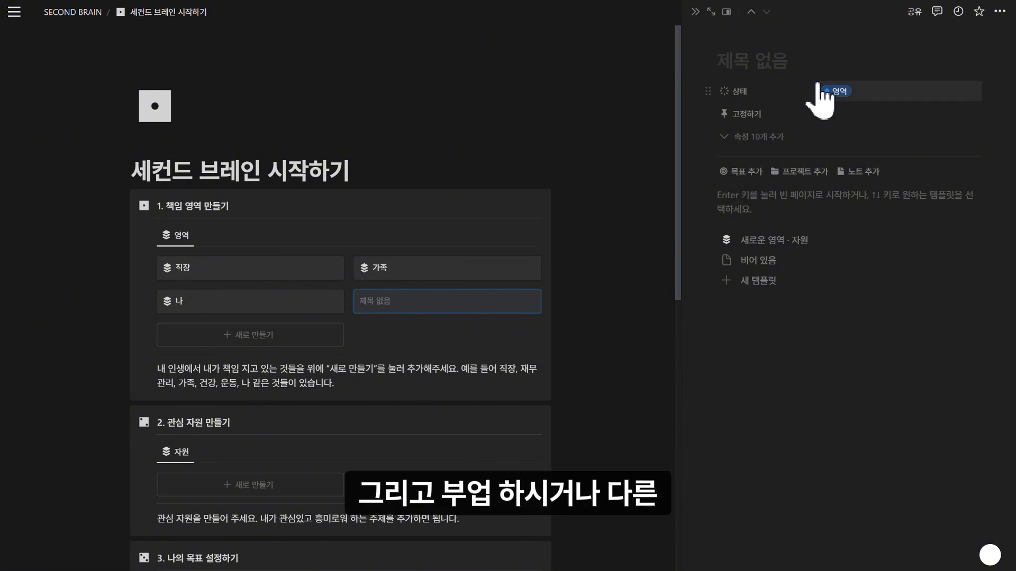
type("사")
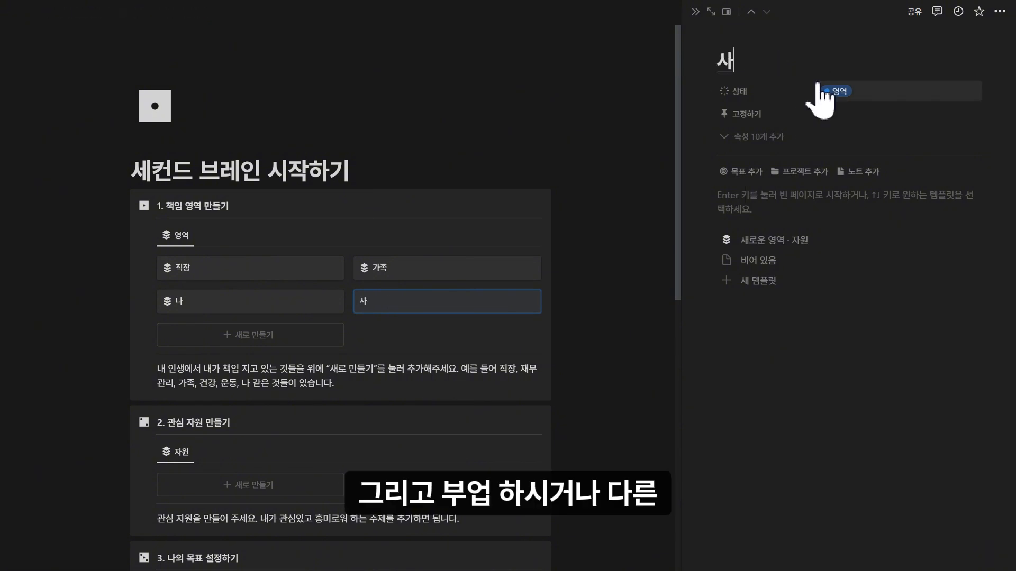
type("인드 프로제")
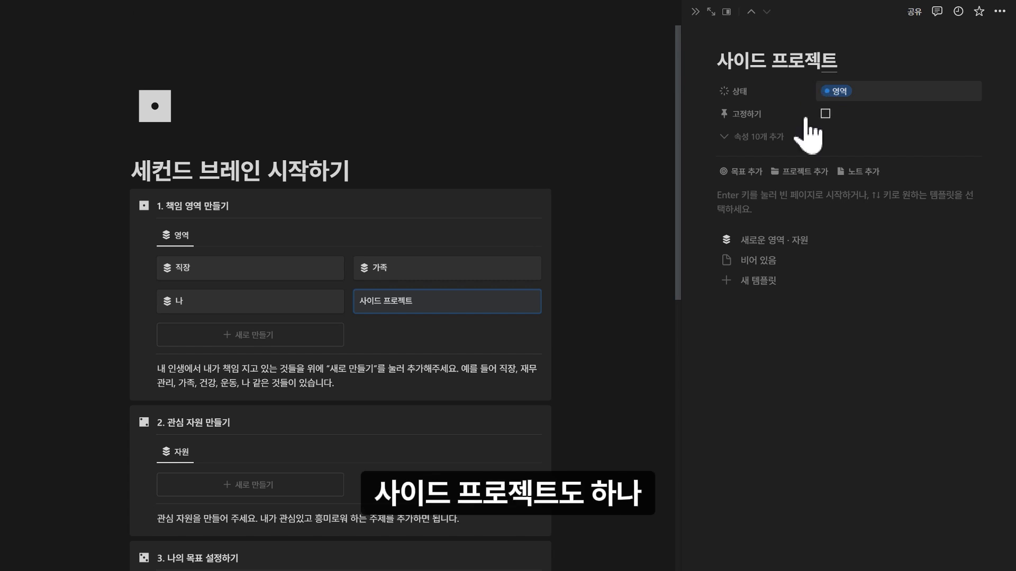
left_click(762, 240)
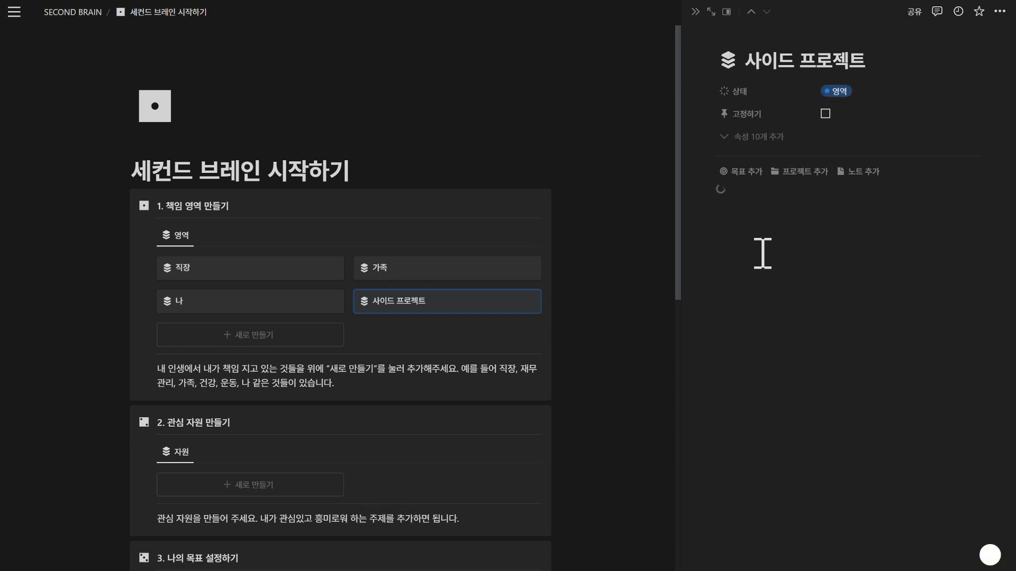
left_click(695, 12)
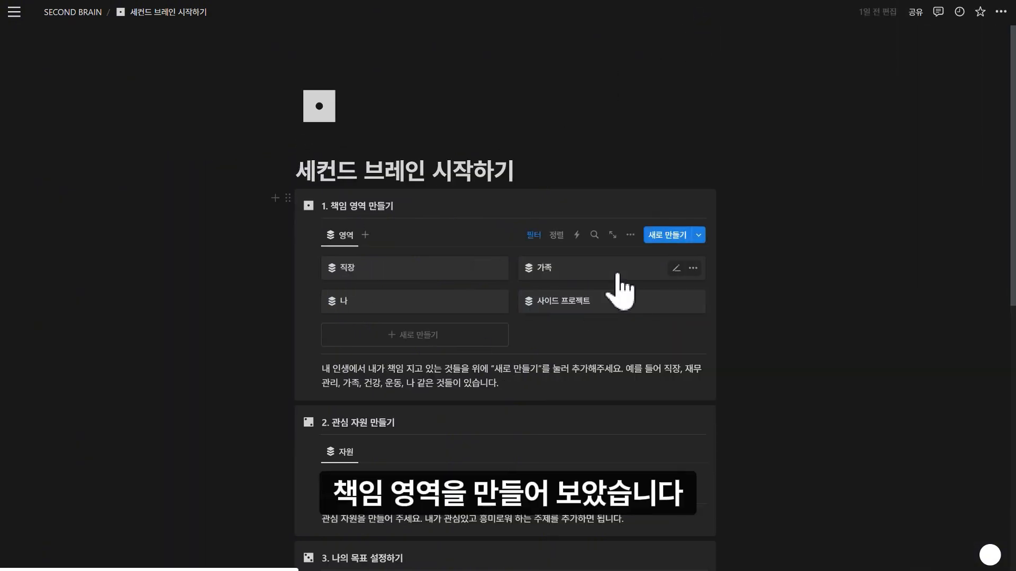
Add a resource named 커피 in the 관심 자원 만들기 section using the 새로운 영역 · 자원 template
scroll(608, 285, "down", 2)
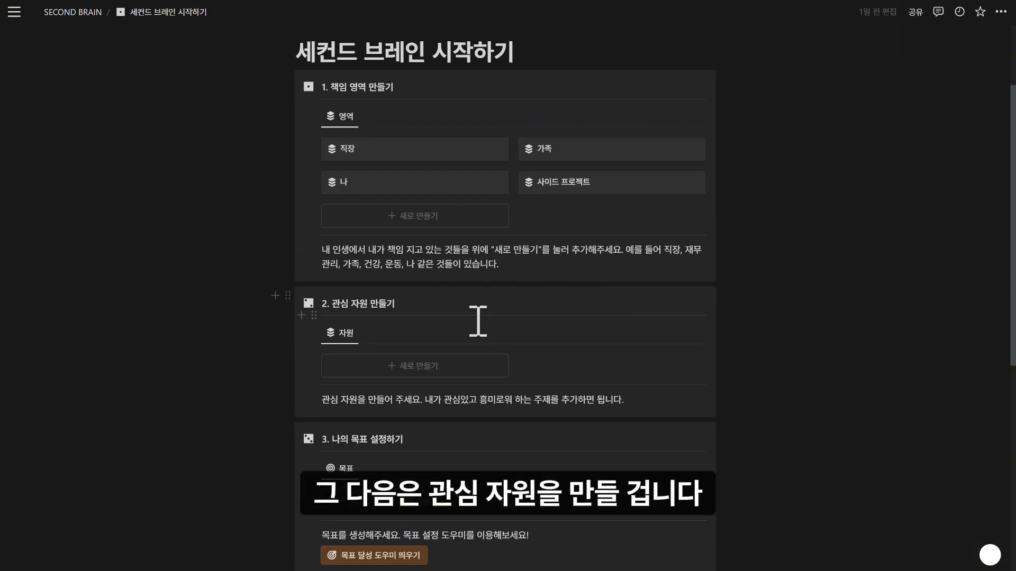
scroll(450, 286, "down", 2)
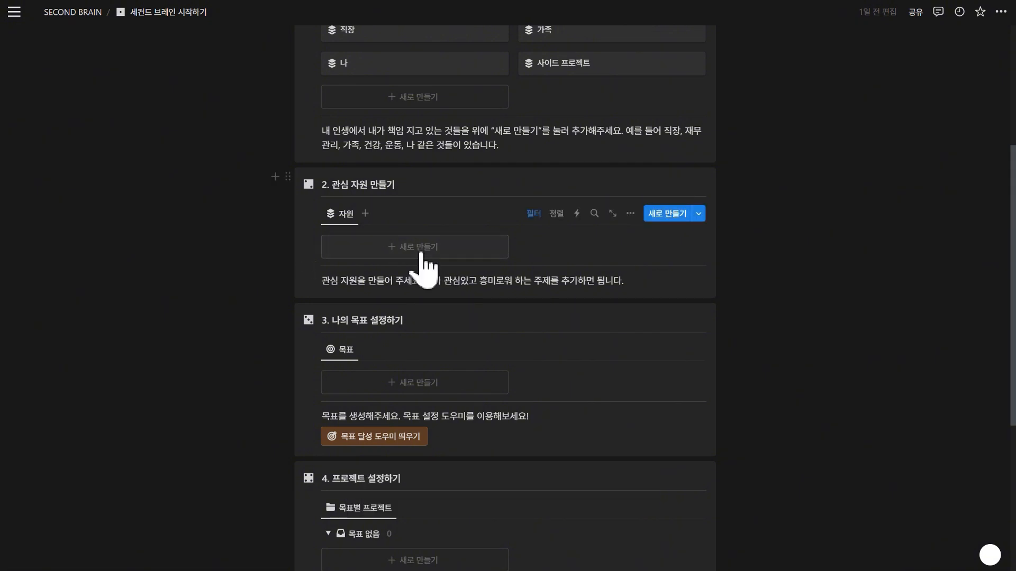
left_click(423, 253)
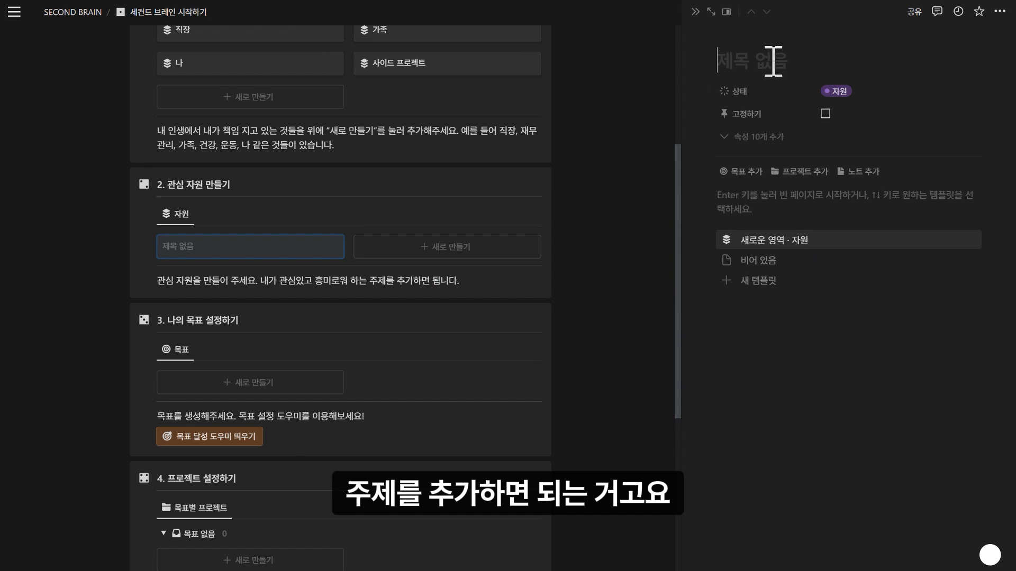
type("커피")
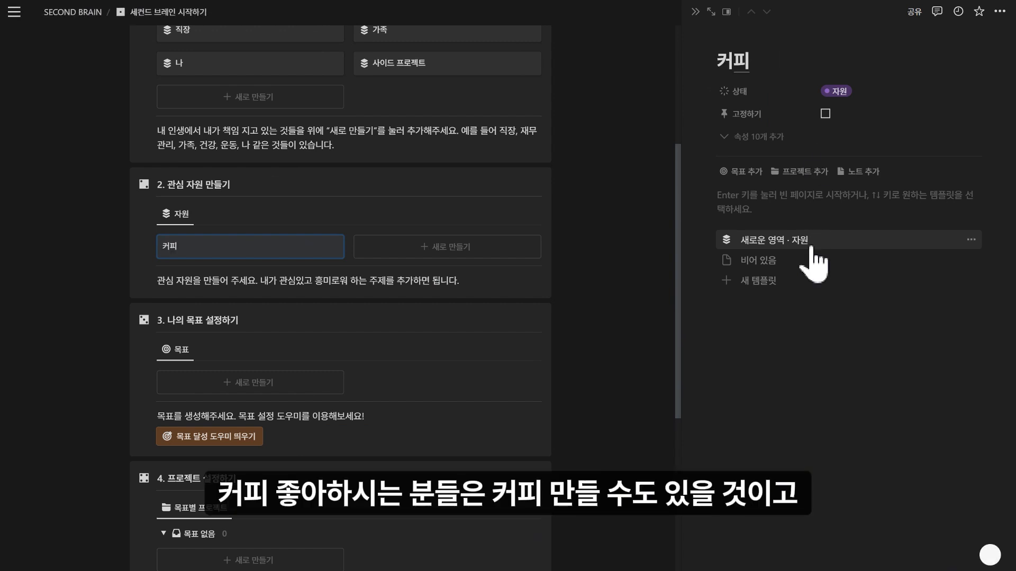
left_click(812, 242)
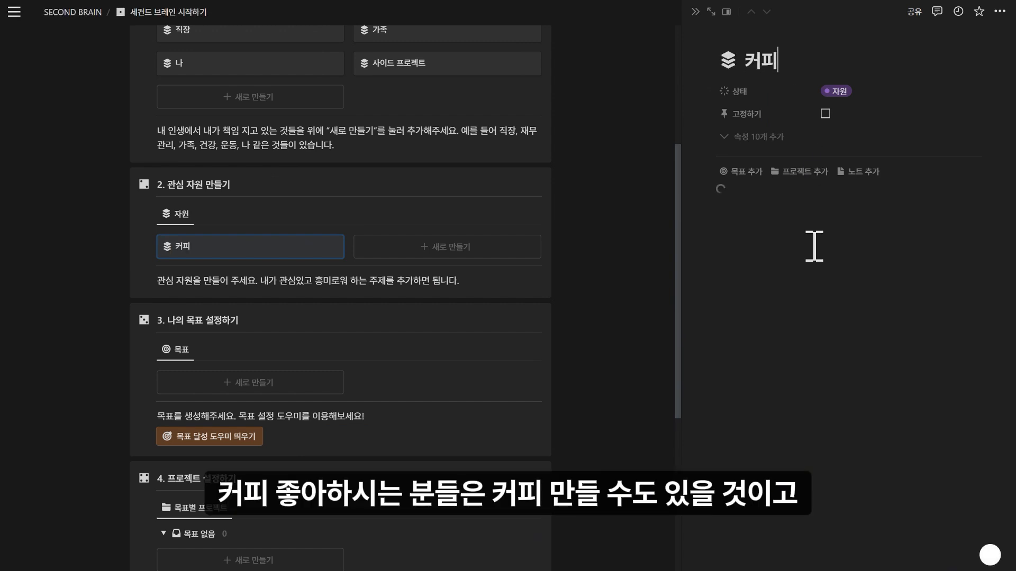
Add a resource named 영화 beside 커피 using the 새로운 영역 · 자원 template
left_click(432, 249)
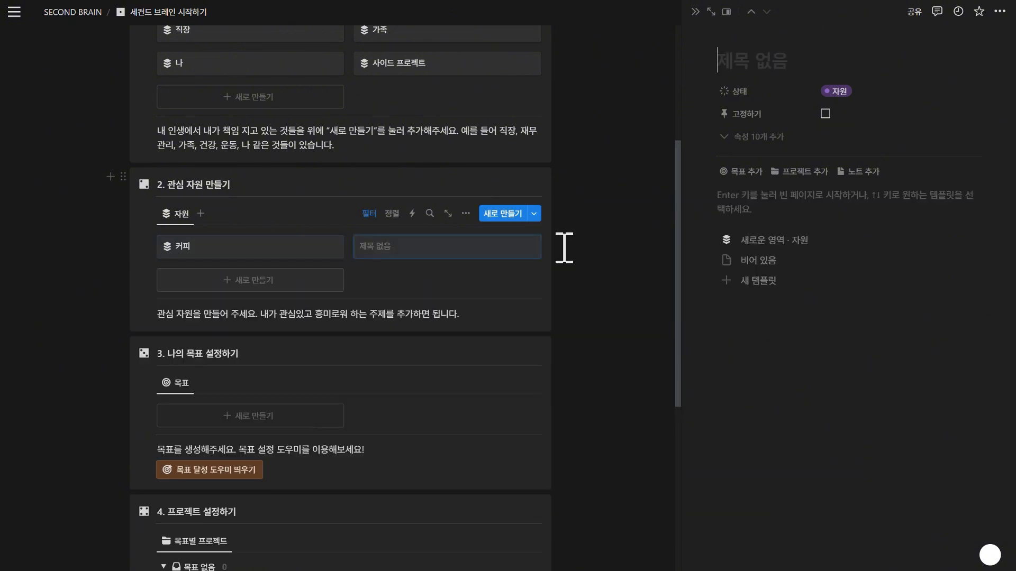
type("영화")
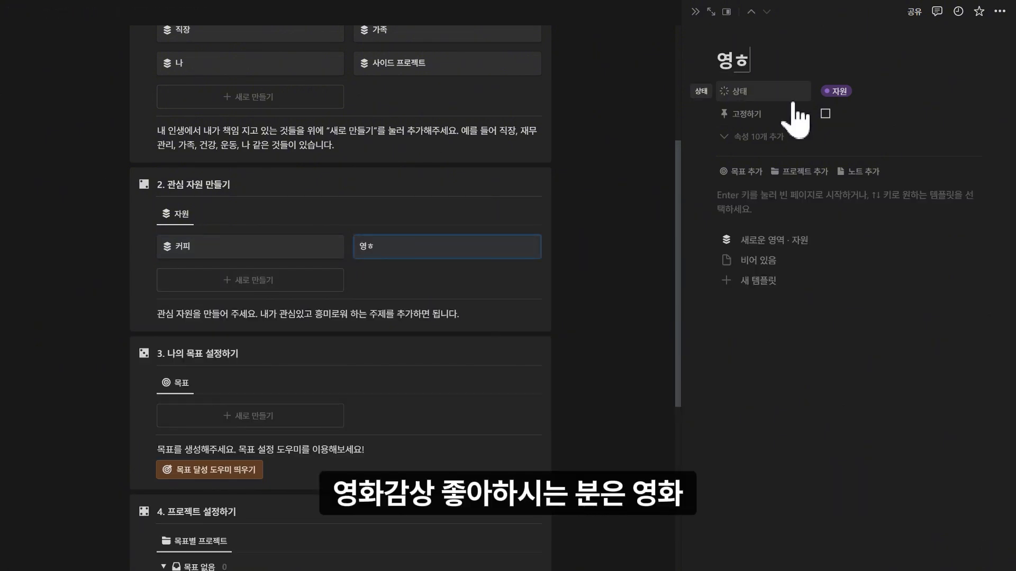
left_click(791, 242)
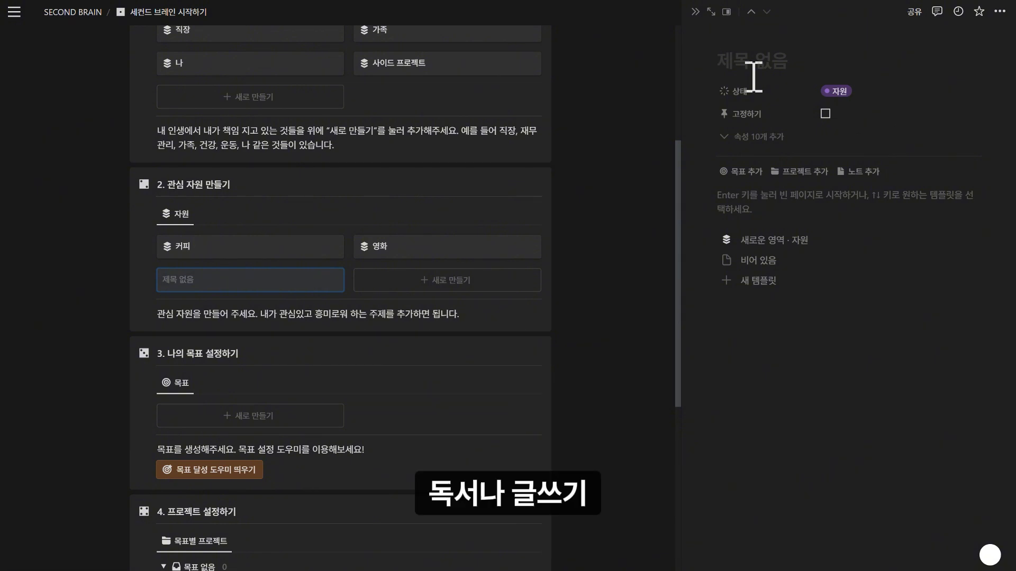
Name the new untitled resource 글쓰기 and apply the 새로운 영역 · 자원 template to it
type("글")
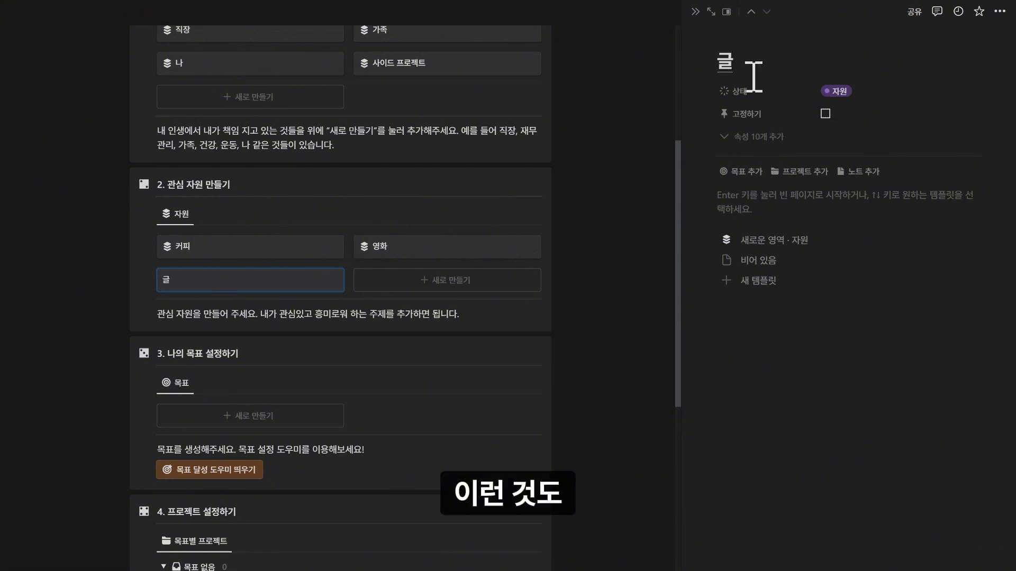
type("쓰기")
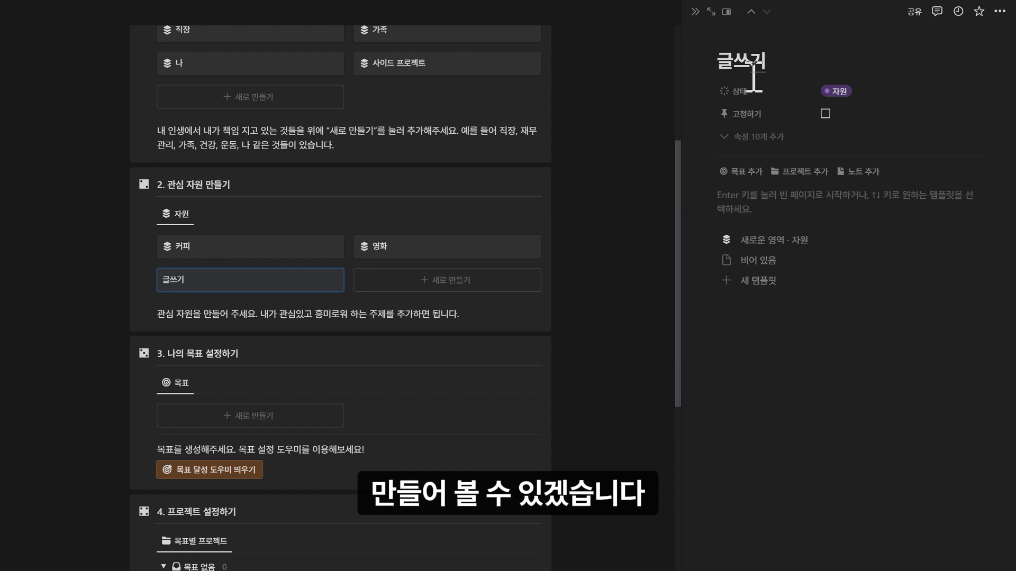
left_click(800, 241)
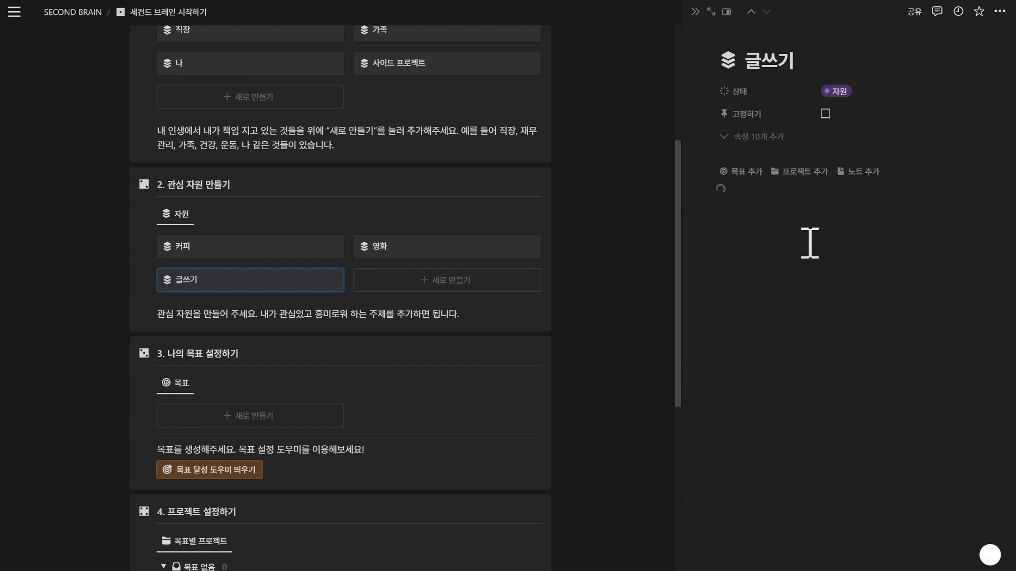
Switch the 글쓰기 page's status to 영역 and back to 자원, and close the page
left_click(892, 95)
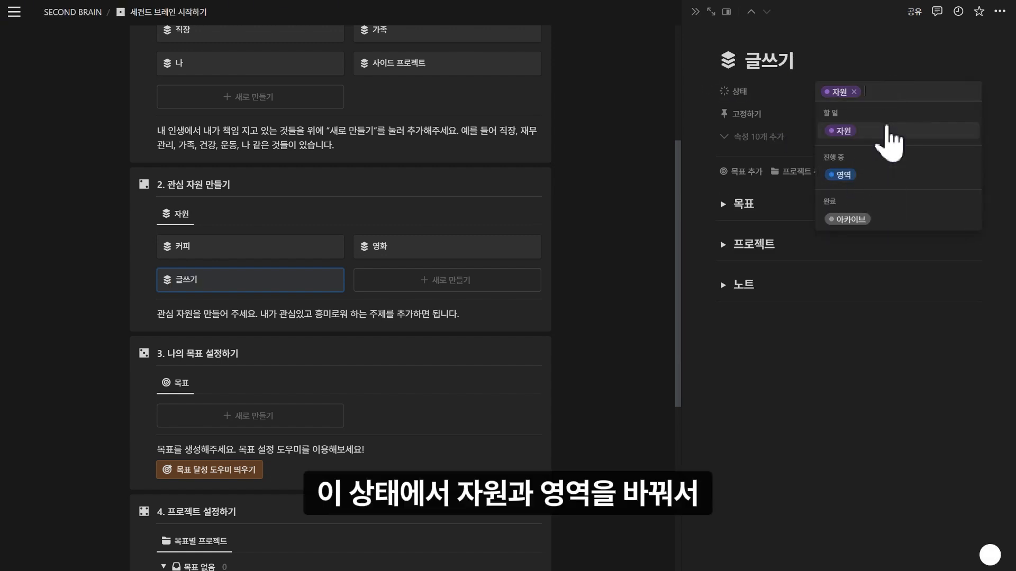
left_click(884, 176)
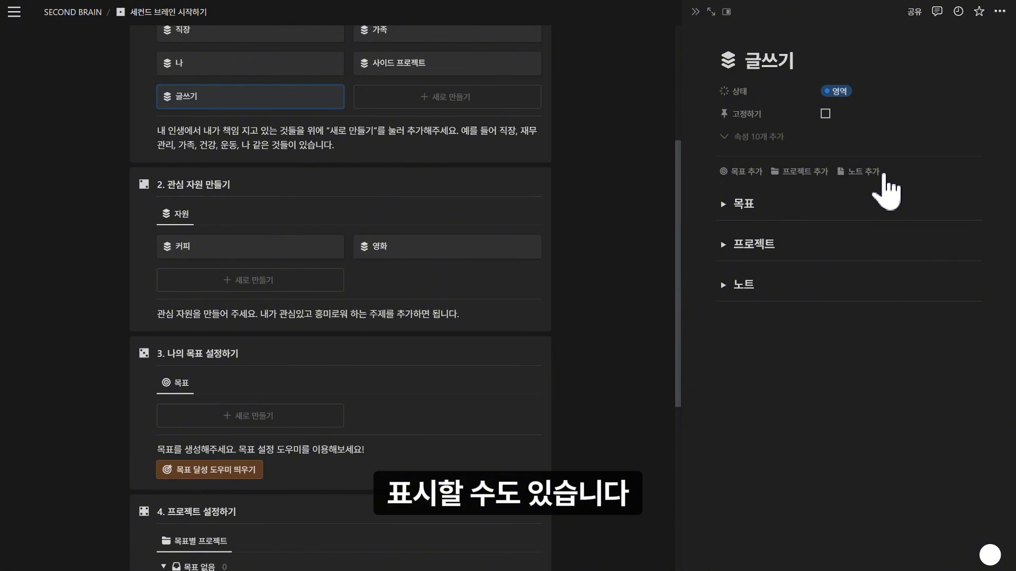
left_click(841, 93)
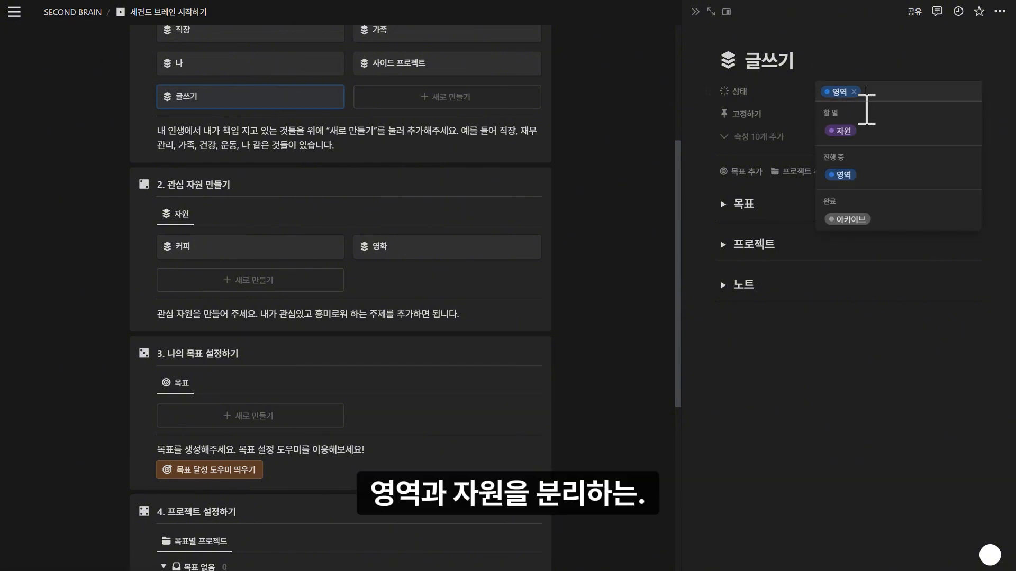
left_click(878, 132)
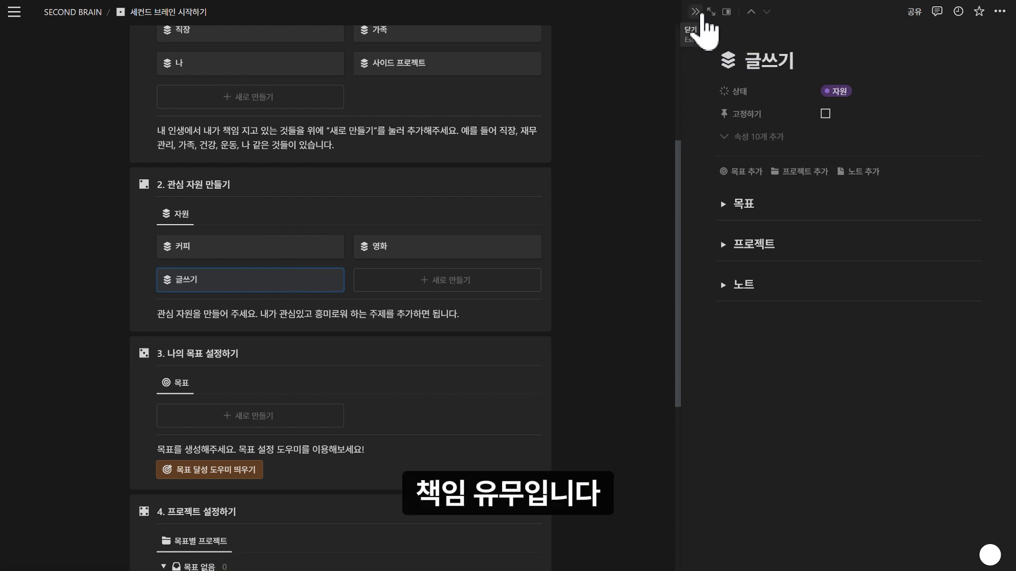
left_click(695, 12)
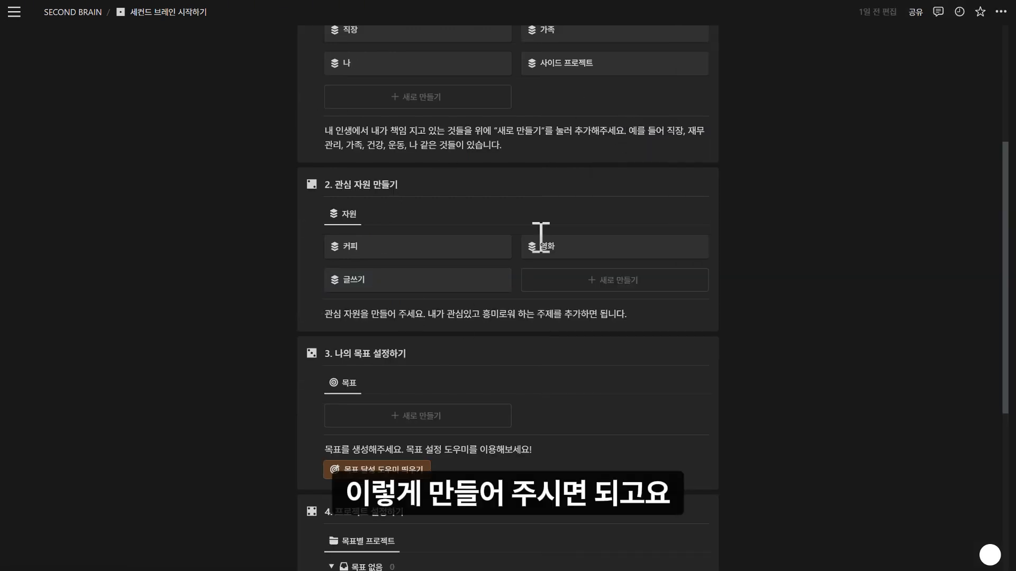
Open the 목표 달성 도우미 guide from the 나의 목표 설정하기 section
scroll(544, 259, "down", 3)
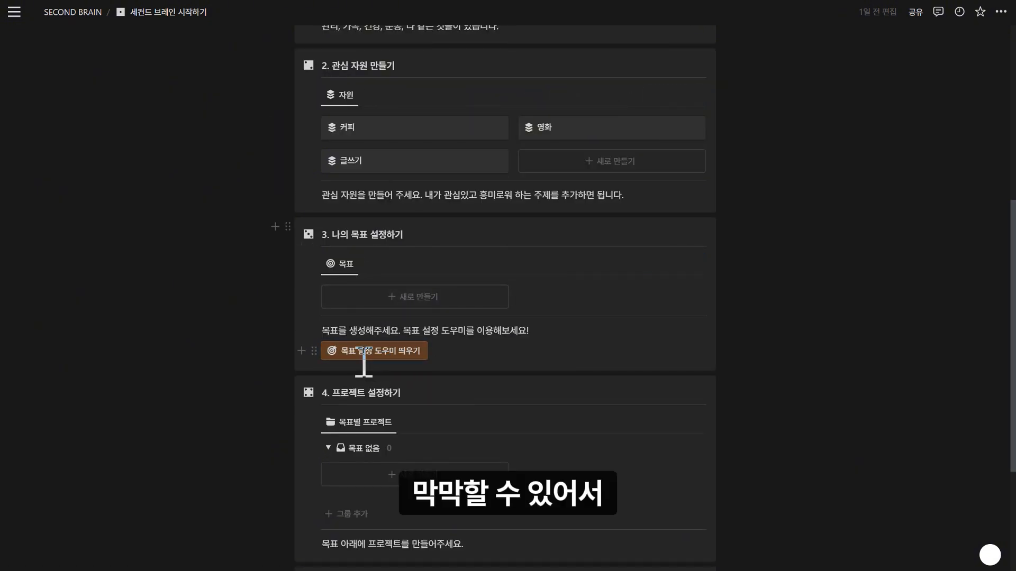
left_click(382, 353)
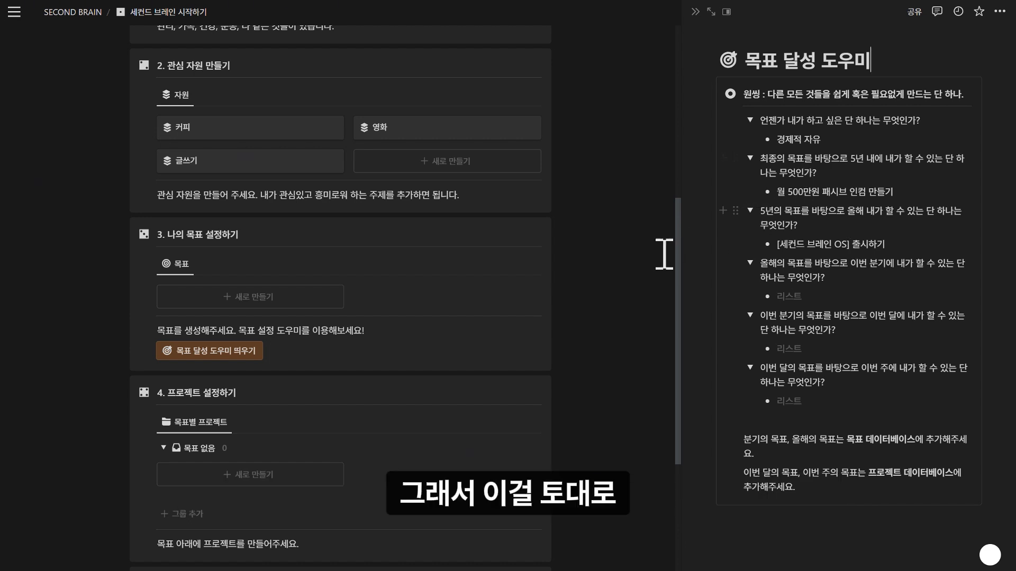
Create a goal named [세컨드 브레인 OS] 출시 in the 나의 목표 설정하기 section
left_click(292, 301)
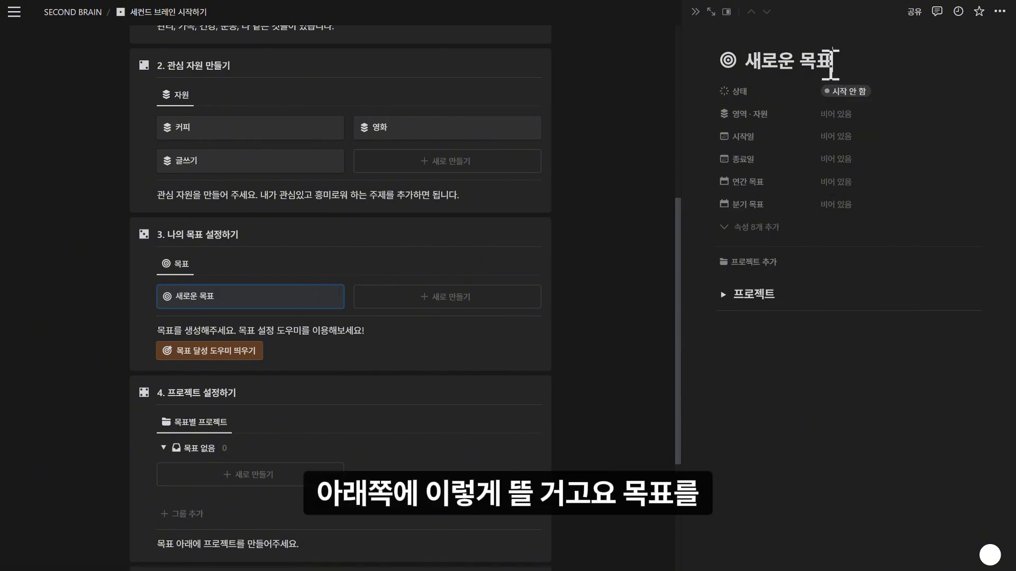
triple_click(832, 62)
type("[세커")
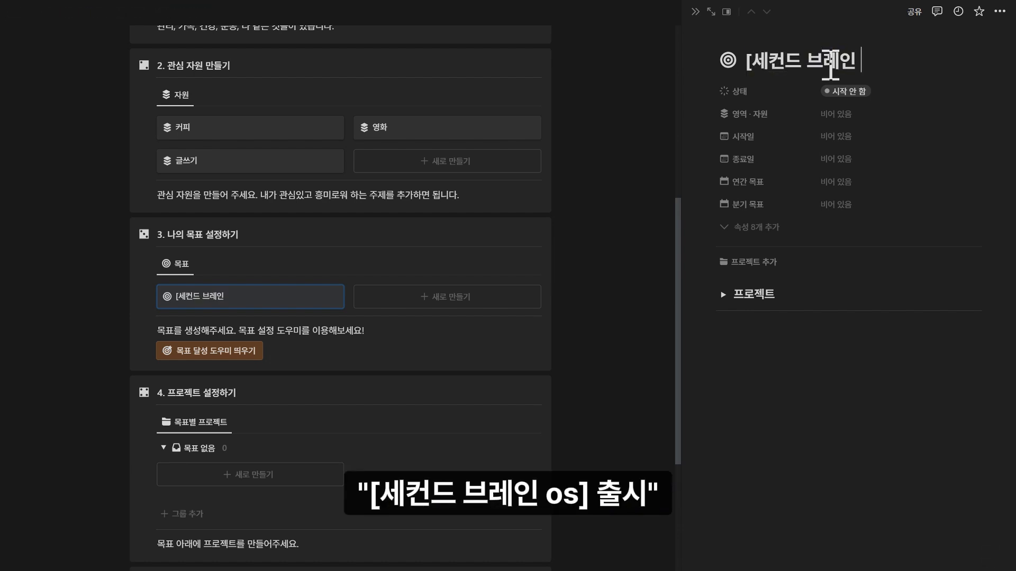
type("드 브레인 OS 출시")
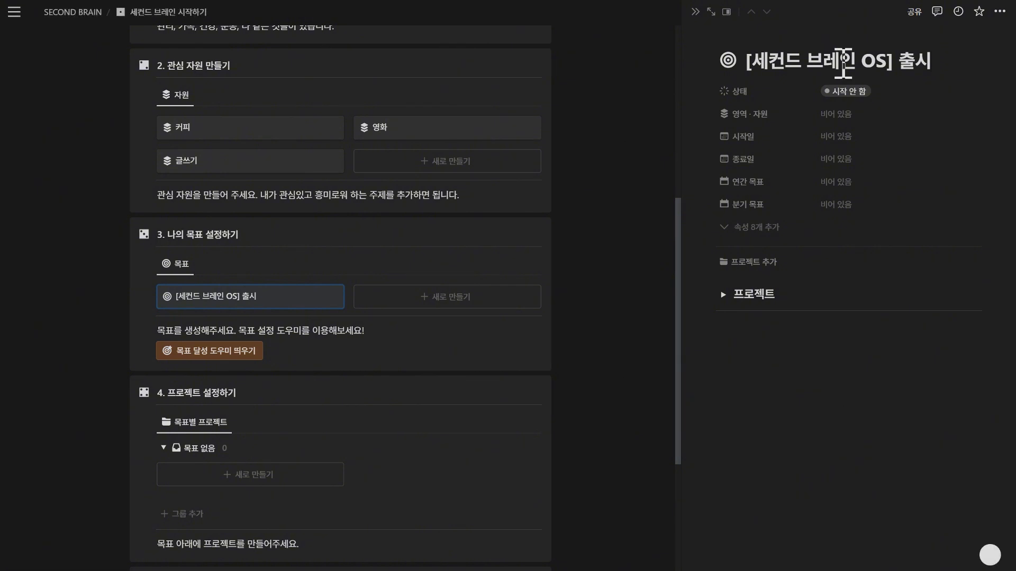
Set the goal's status to 진행 중 and link it to the 사이드 프로젝트 area
left_click(929, 89)
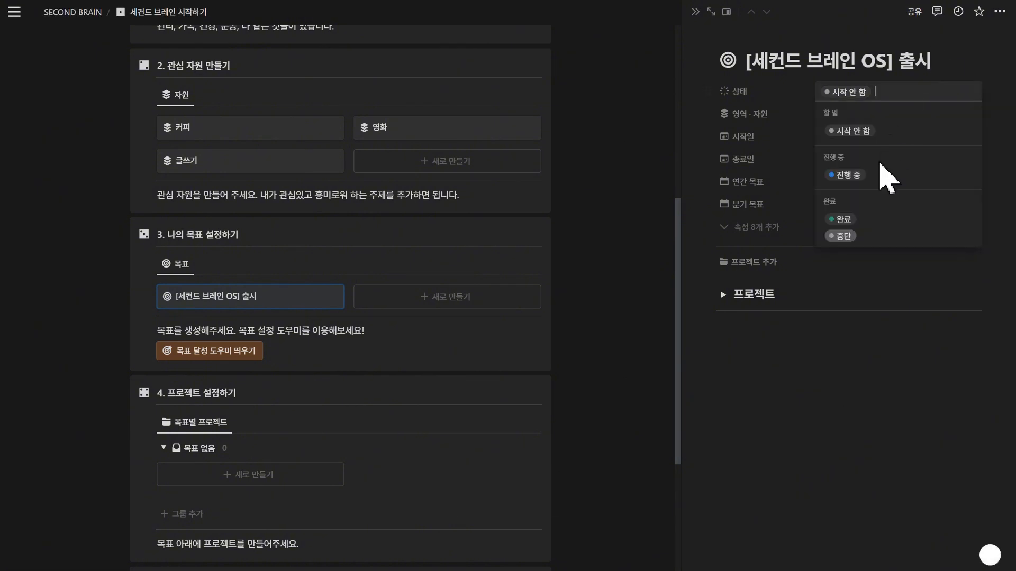
left_click(878, 170)
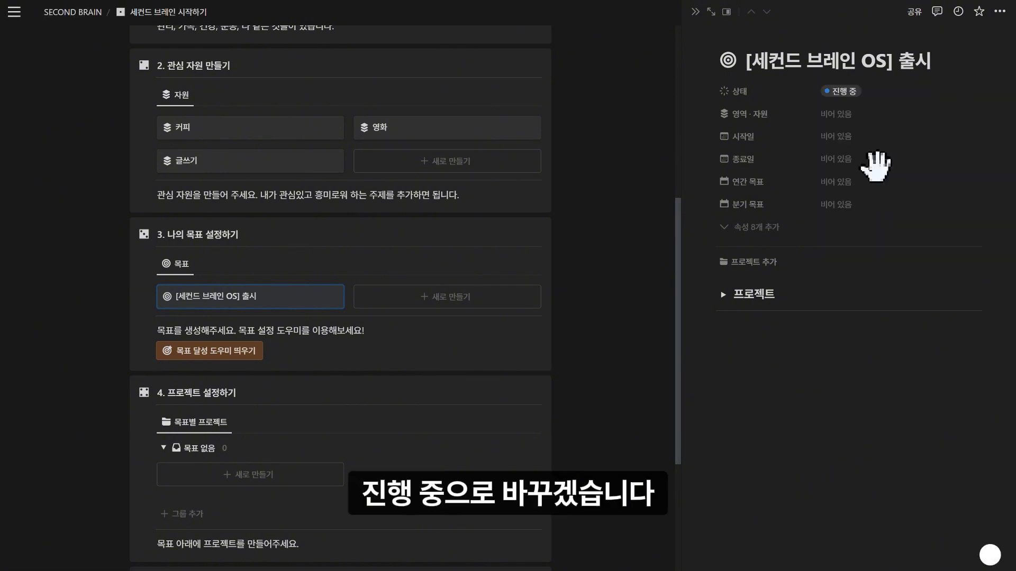
left_click(854, 114)
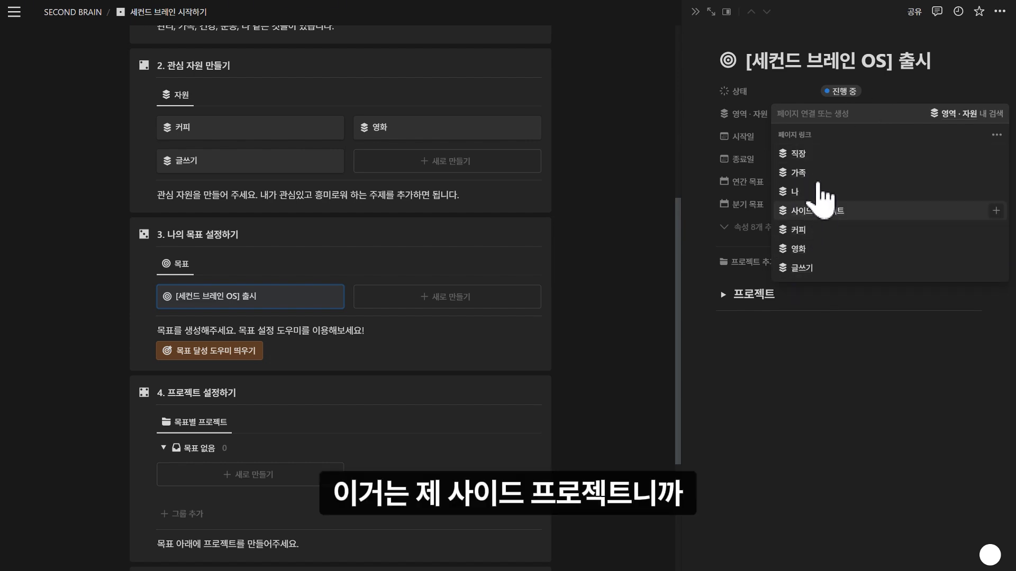
left_click(823, 210)
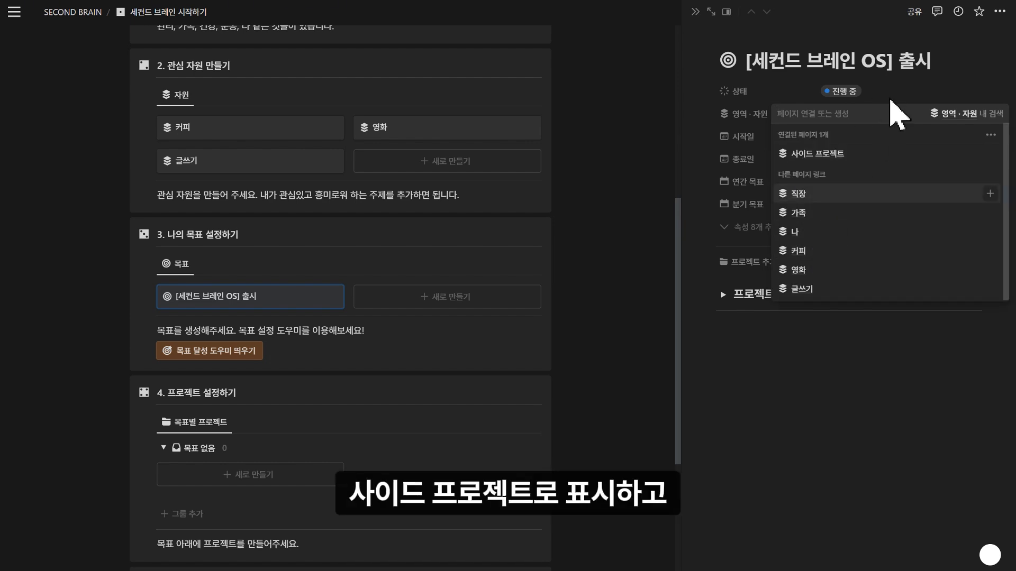
key("Escape")
Set the goal's start date to April 2, 2024 and its end date to June 30, 2024
left_click(857, 137)
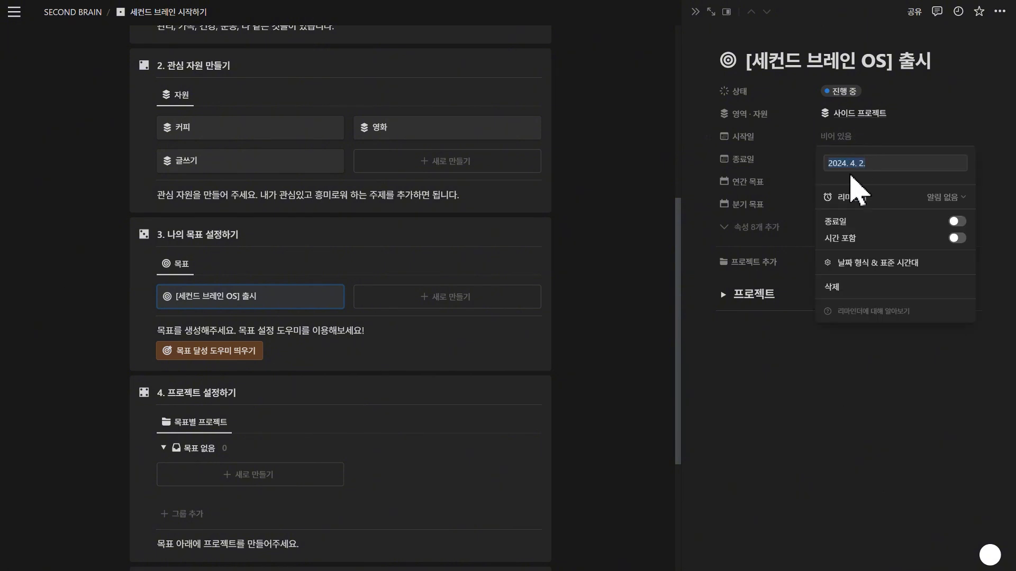
left_click(877, 221)
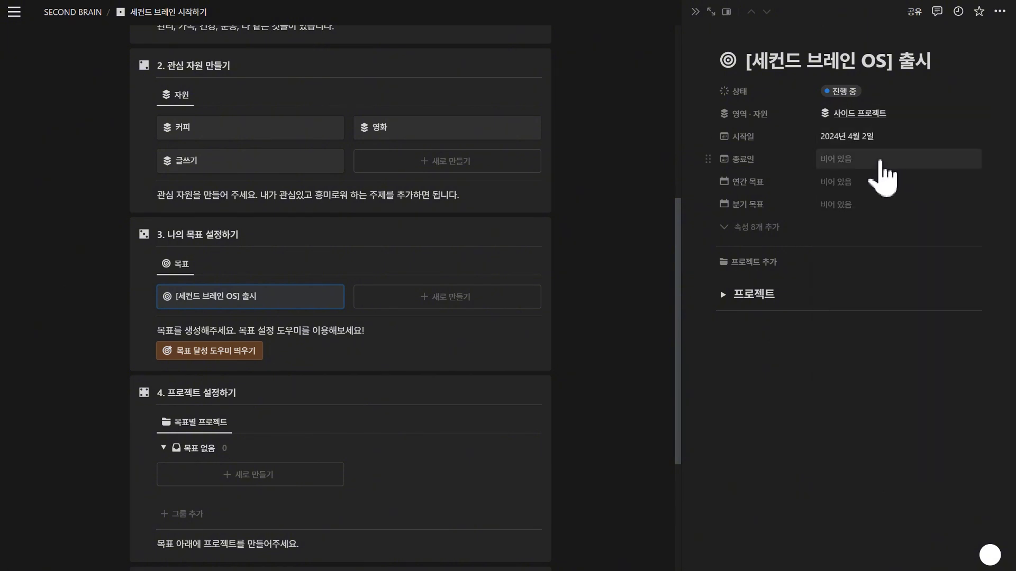
left_click(881, 160)
left_click(953, 208)
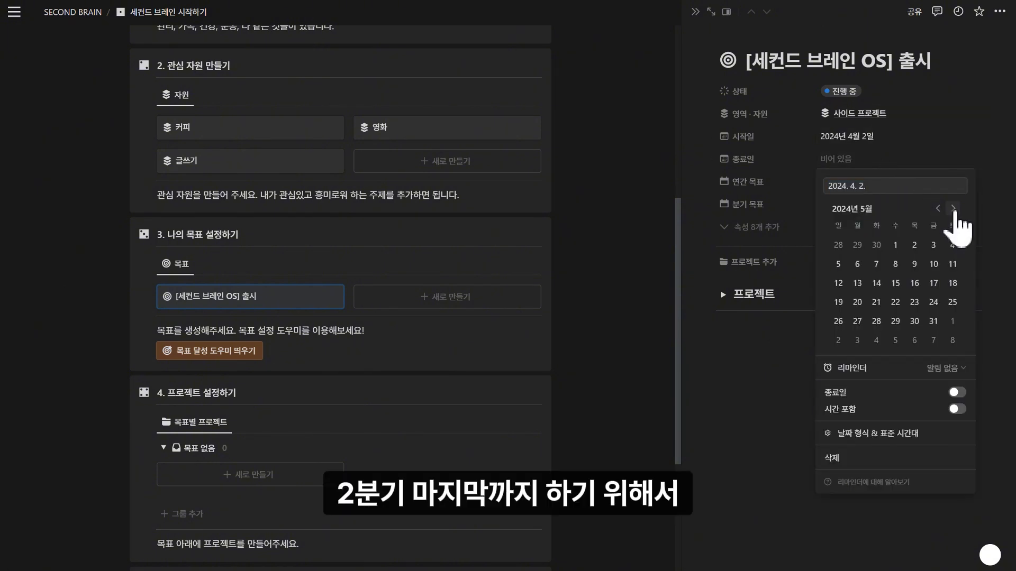
left_click(953, 208)
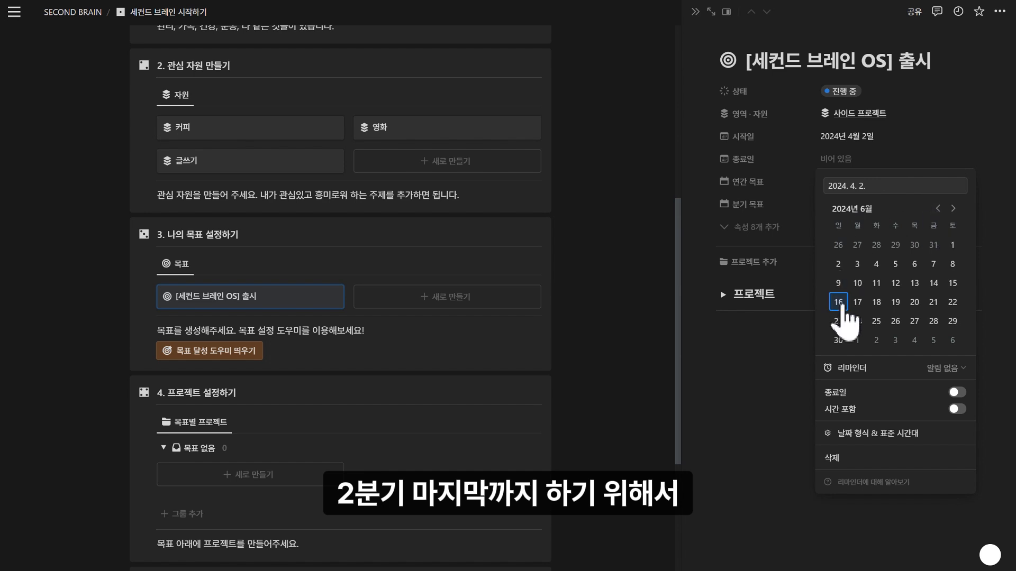
left_click(930, 151)
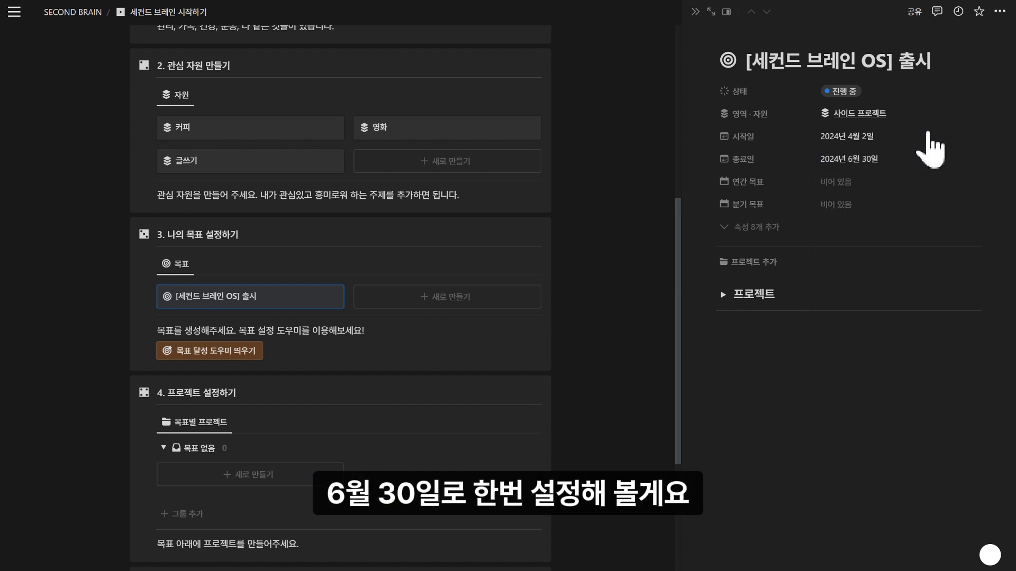
Set the goal's 연간 목표 to 2024년 and its 분기 목표 to 2분기
left_click(857, 185)
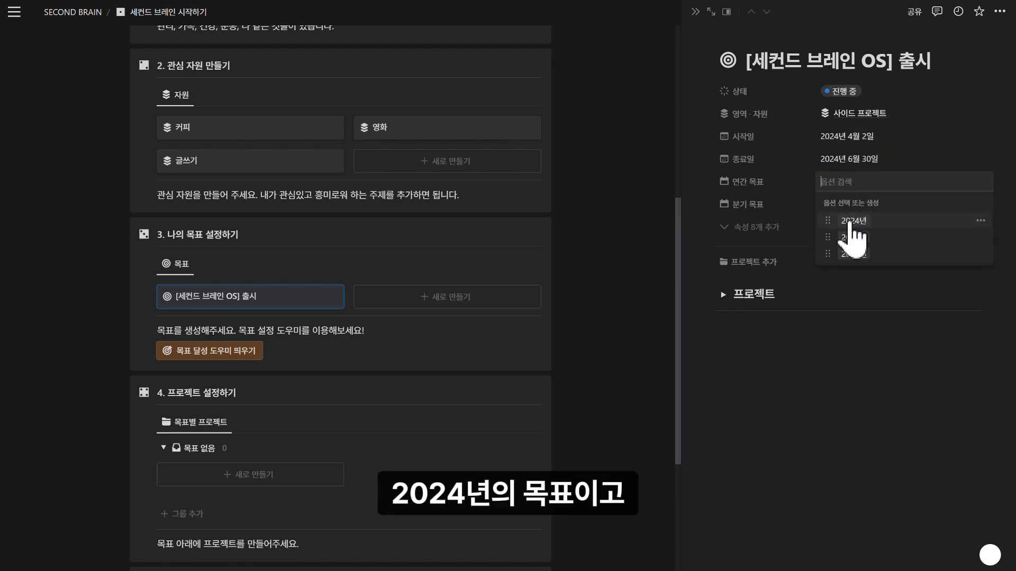
left_click(852, 222)
left_click(838, 209)
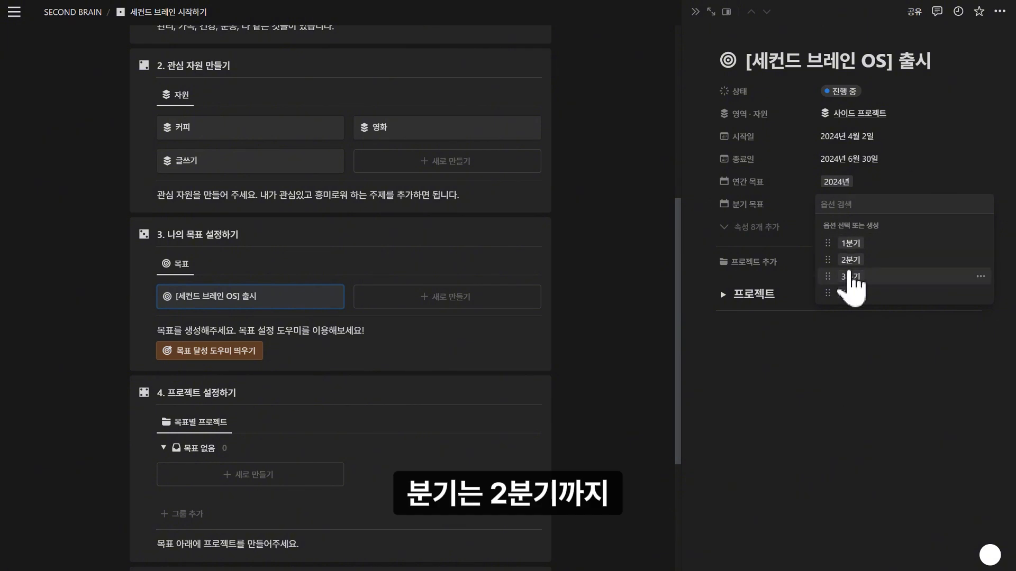
left_click(841, 260)
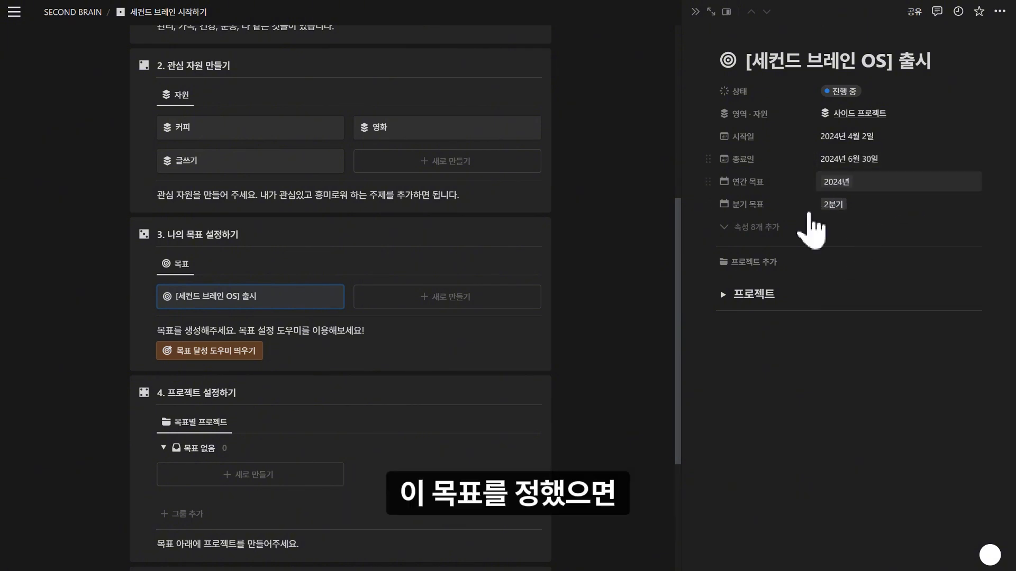
Expand the goal's 프로젝트 section and open the goal as a full page
left_click(723, 295)
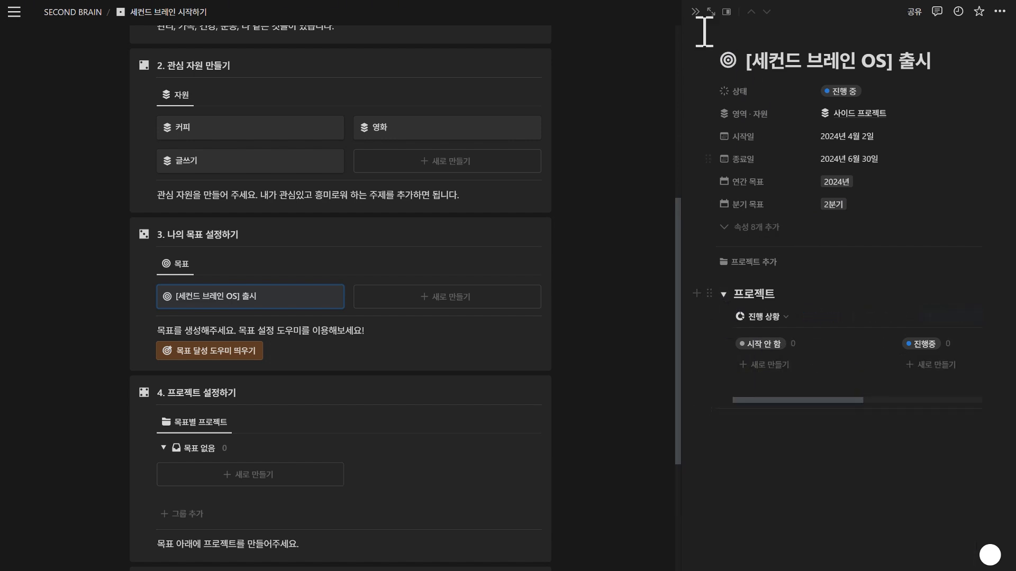
left_click(710, 11)
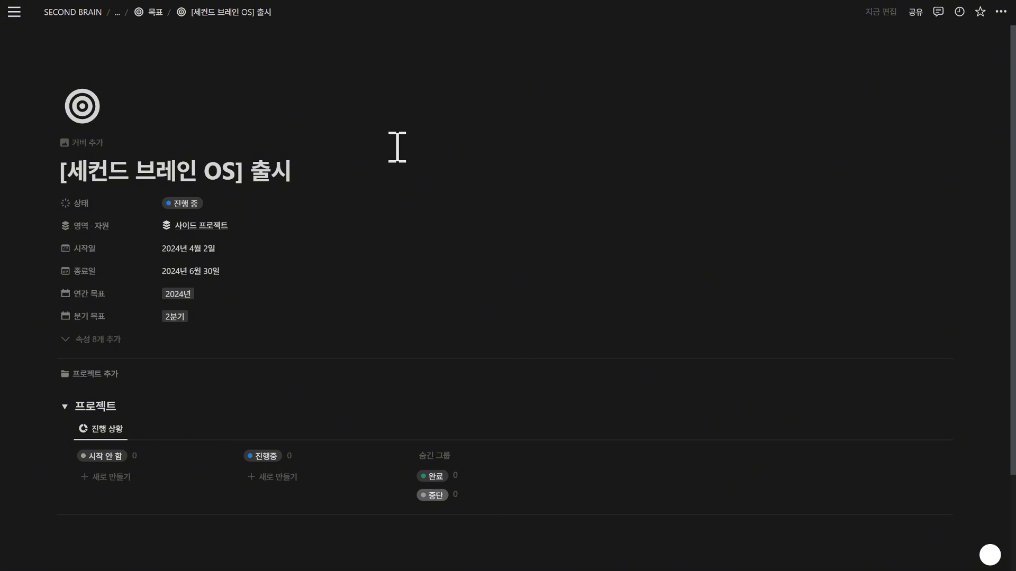
Add a project named 1. 기획 [세컨드 브레인 OS] to the 시작 안 함 group and copy its name
scroll(397, 147, "down", 3)
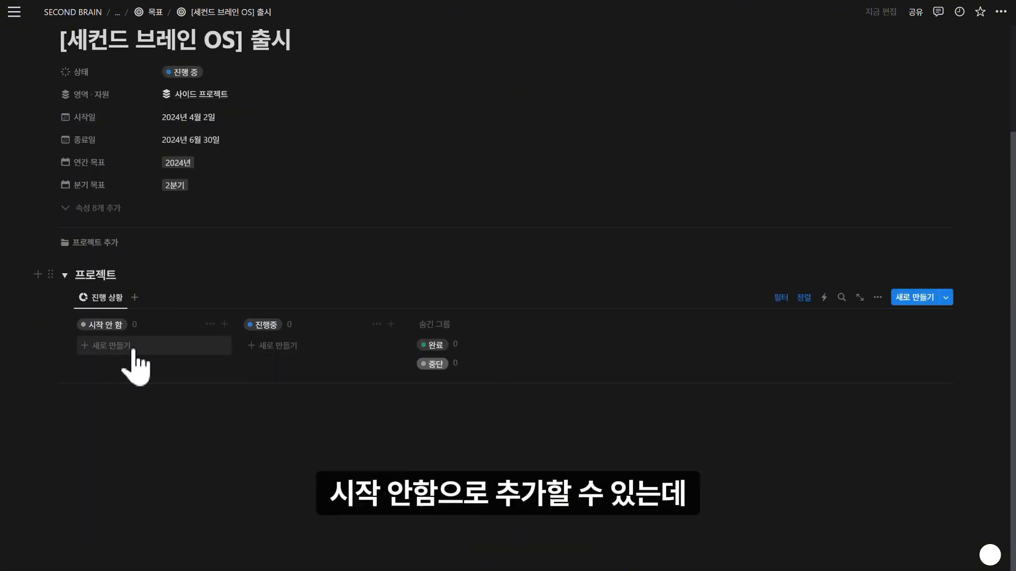
left_click(161, 347)
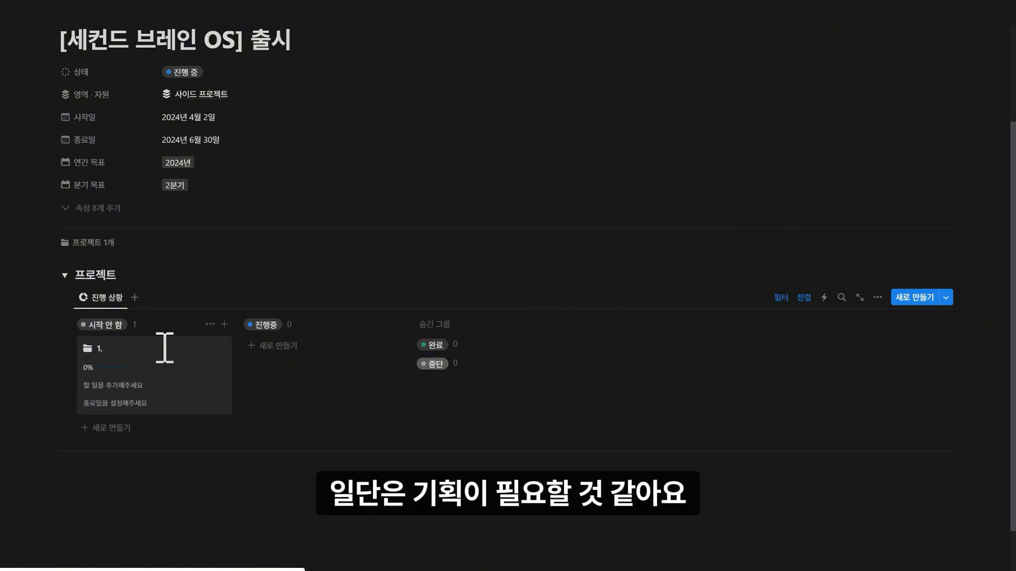
type("기획 [")
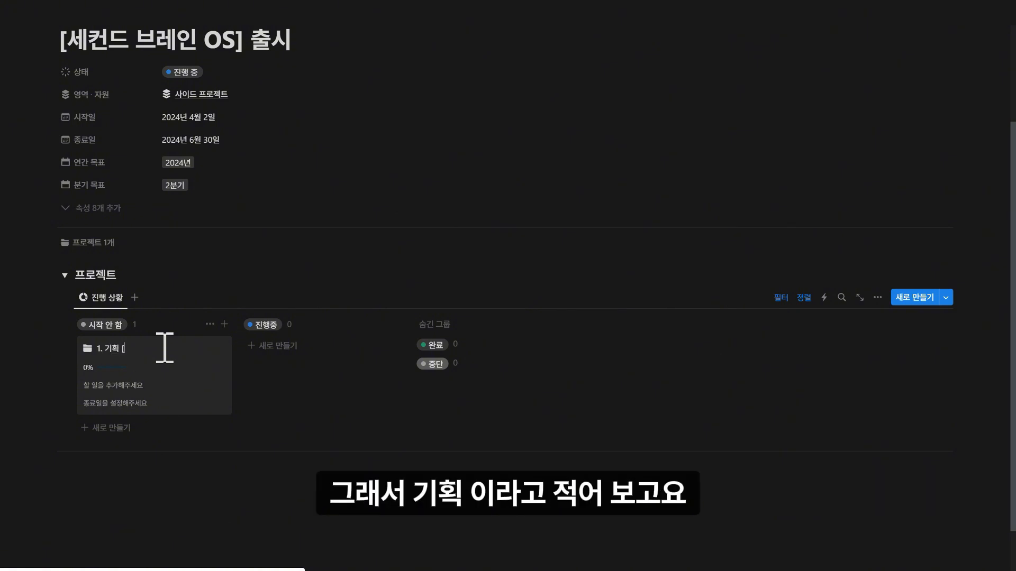
type("세컨드 브레인")
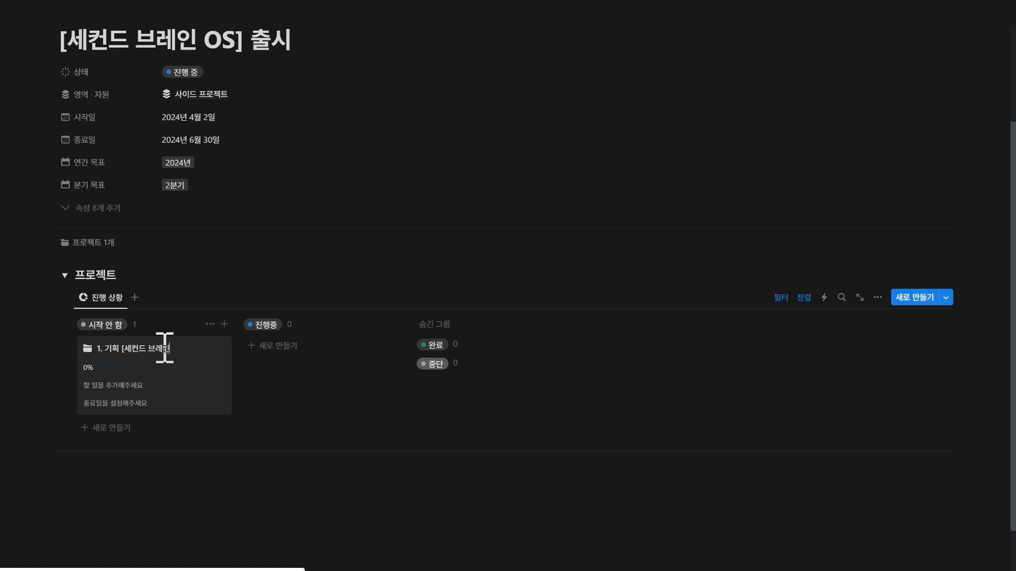
type(" S")
type("OS")
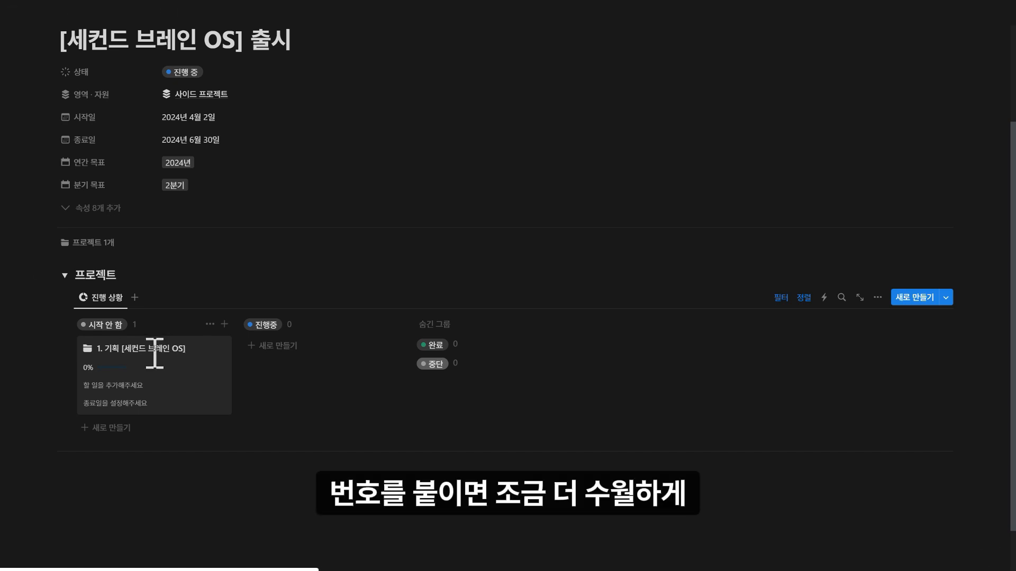
key("ctrl+a")
key("ctrl+c")
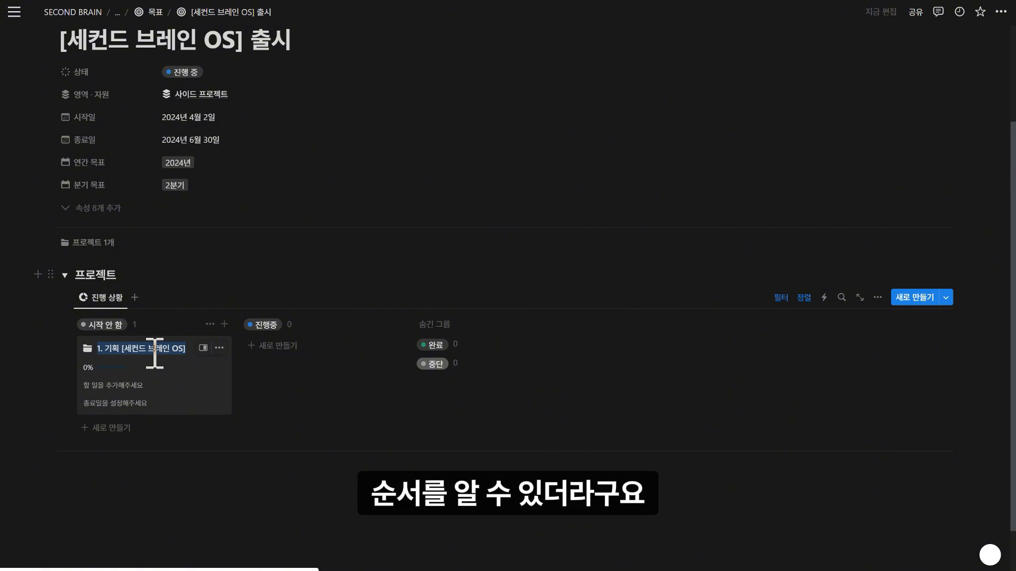
key("Return")
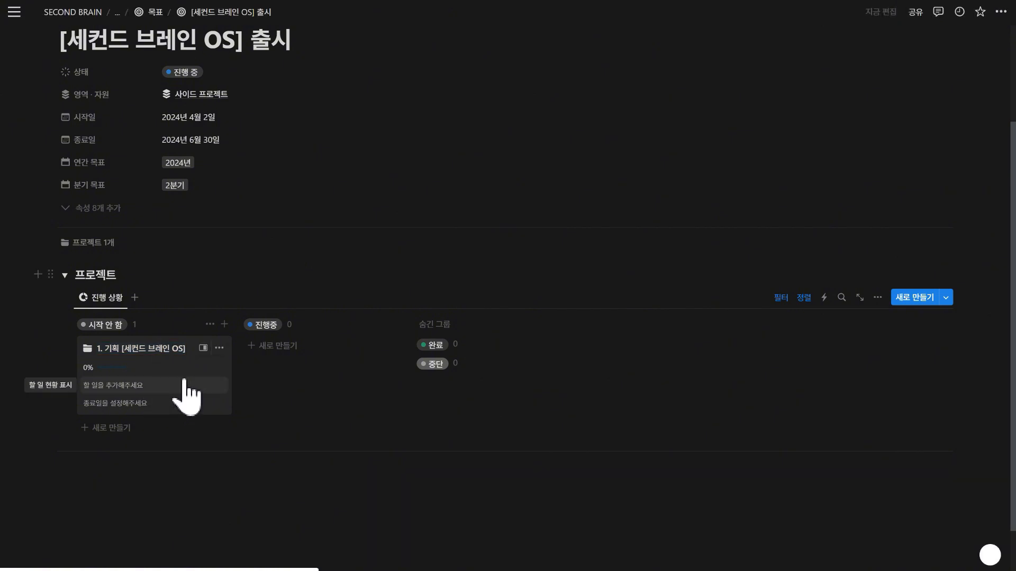
Add a second 시작 안 함 project from the copied name and rename it 2. 제작 [세컨드 브레인 OS]
left_click(123, 428)
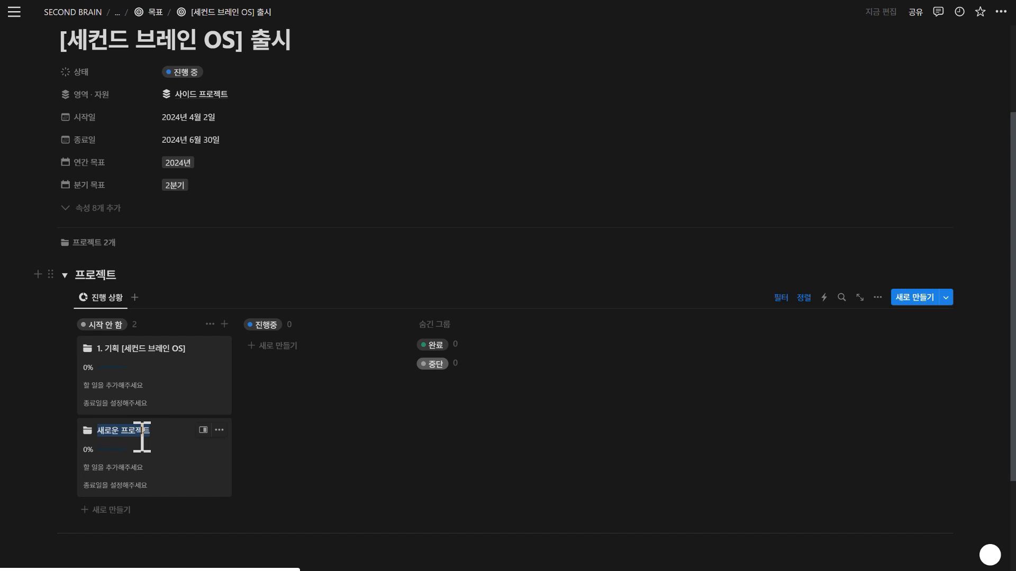
key("ctrl+v")
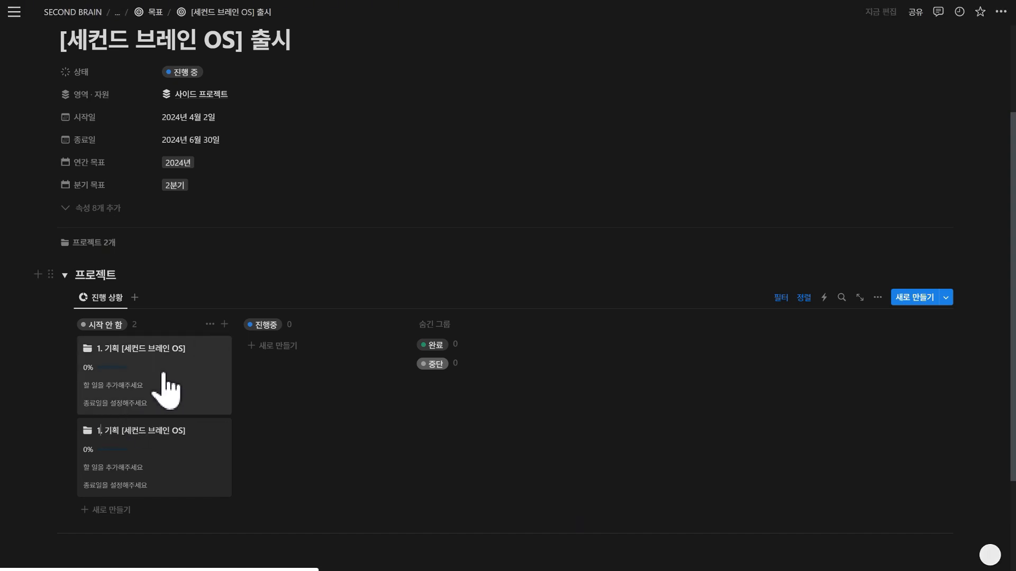
key("BackSpace")
type("2")
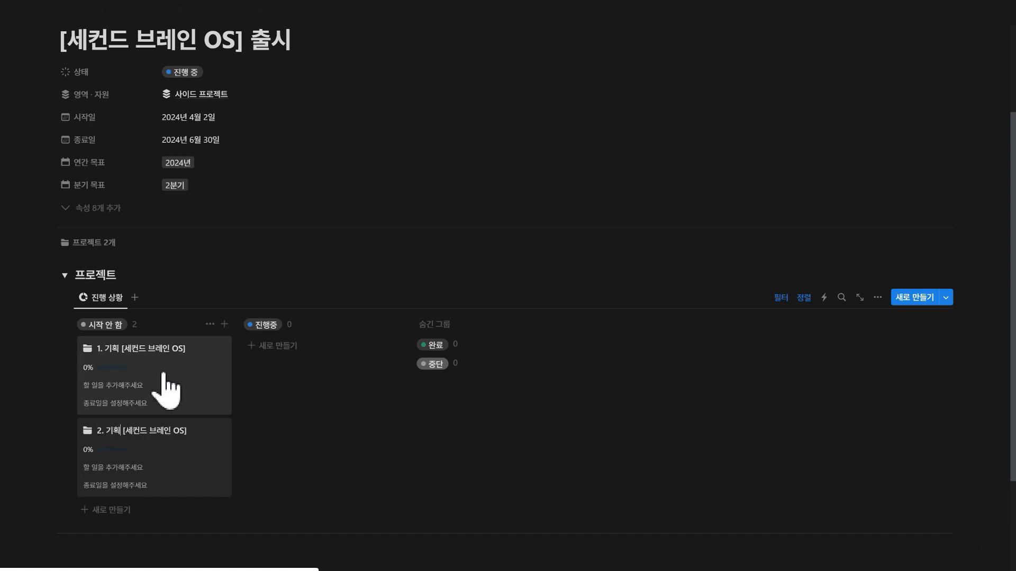
key("BackSpace")
type("wp")
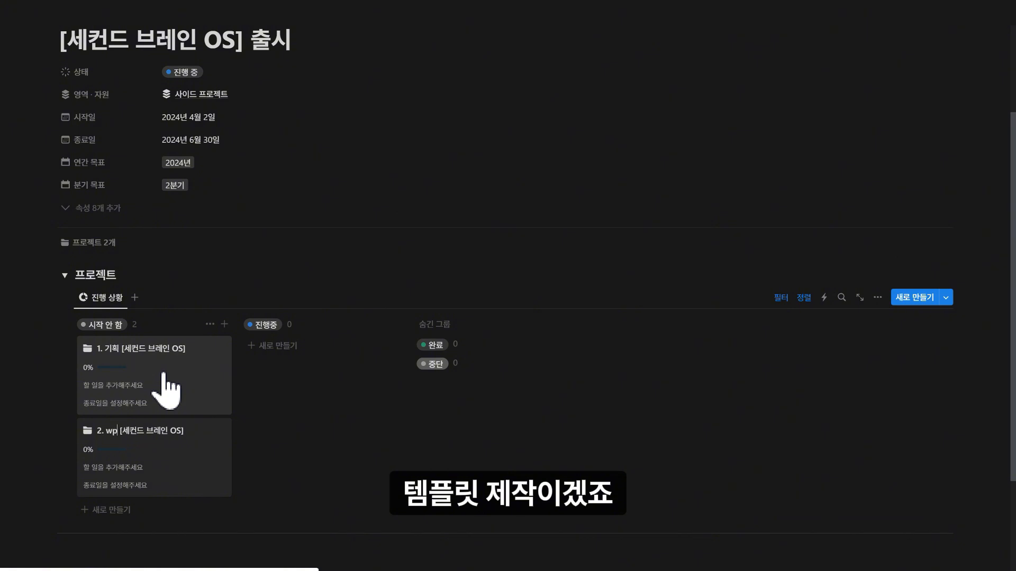
type("w")
type("작")
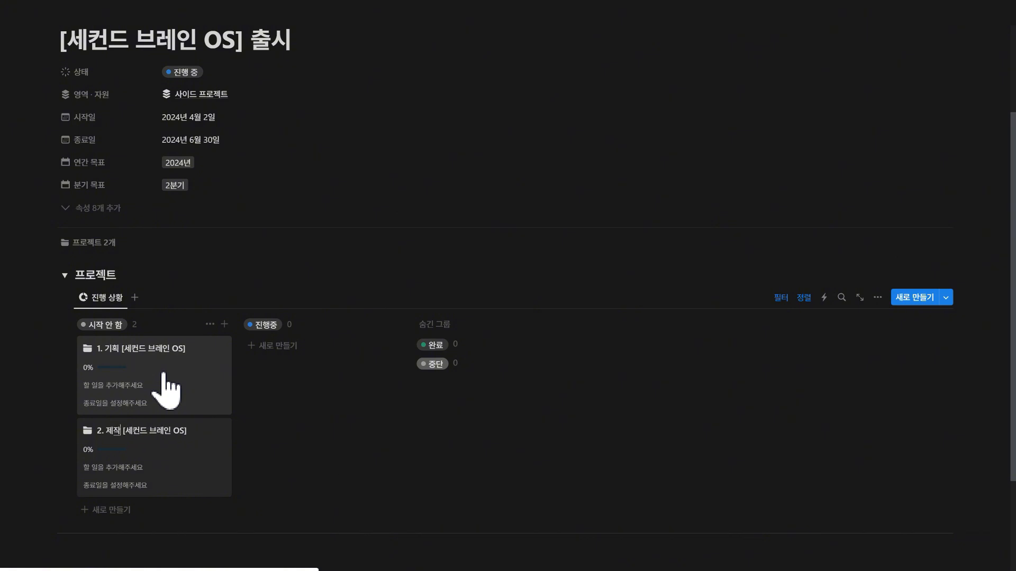
Add a third 시작 안 함 project from the copied name and rename it 3. 디자인 [세컨드 브레인 OS]
left_click(127, 509)
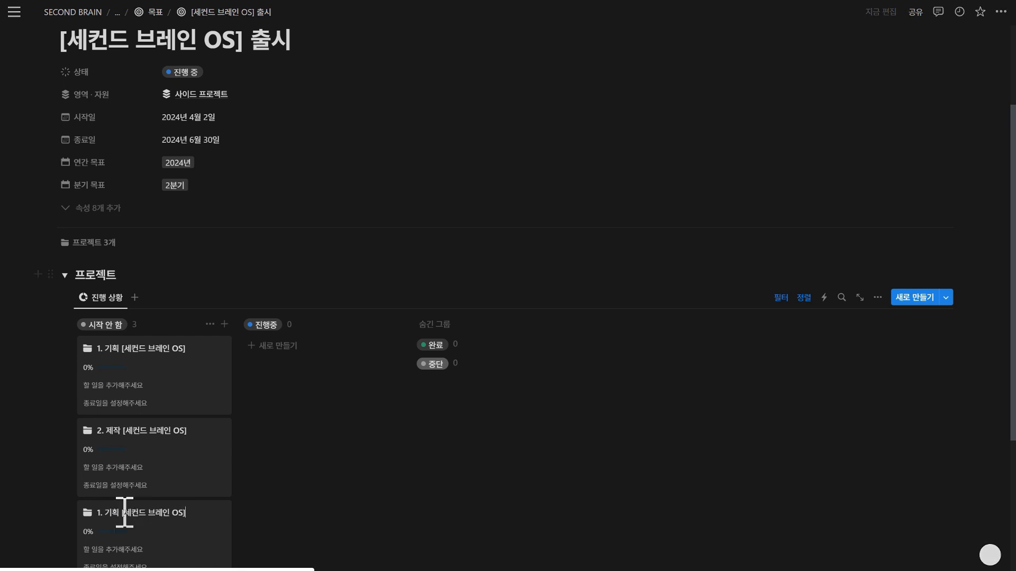
left_click(108, 516)
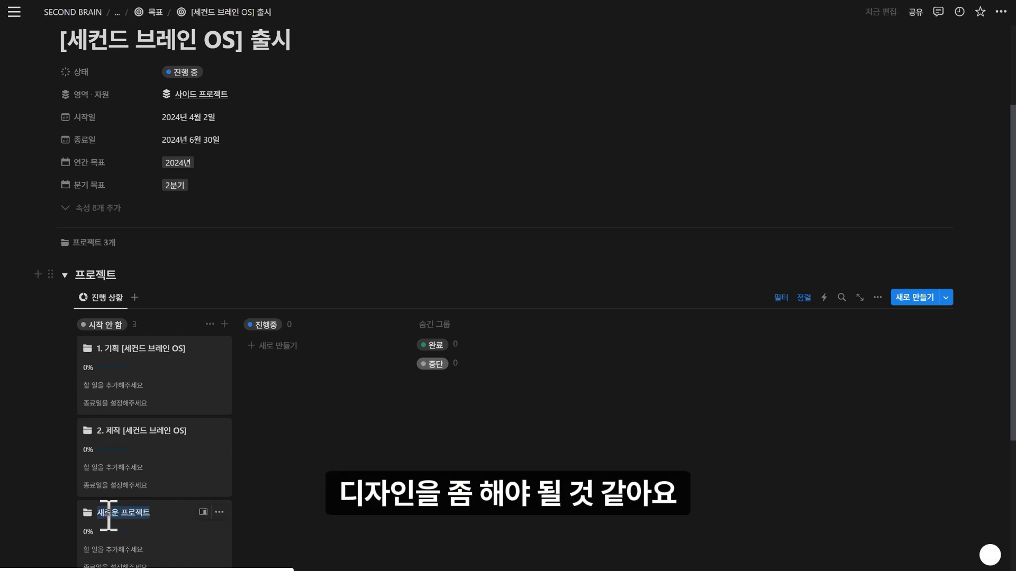
key("ctrl+v")
scroll(109, 516, "down", 3)
left_click(102, 339)
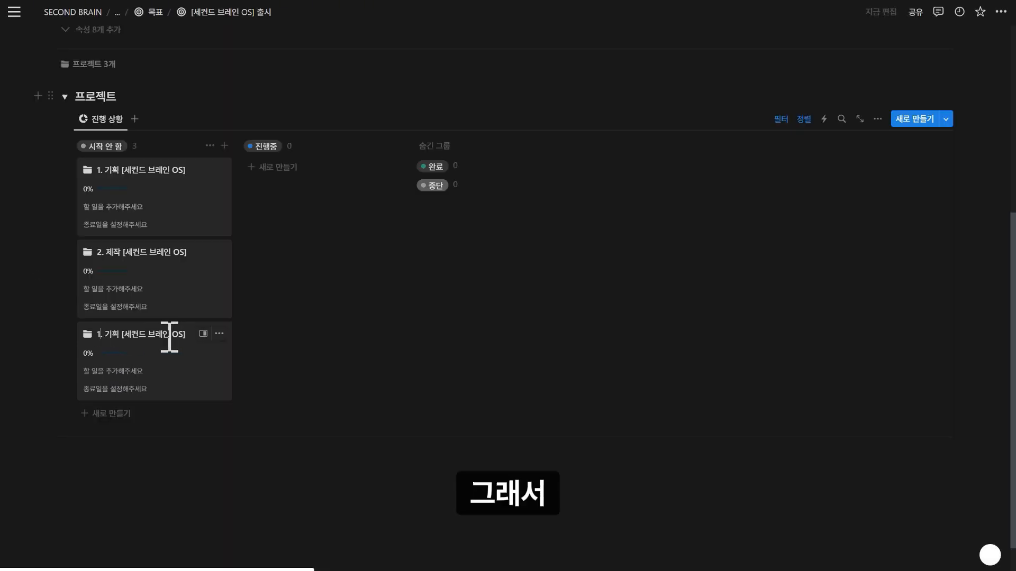
key("BackSpace")
type("3. ")
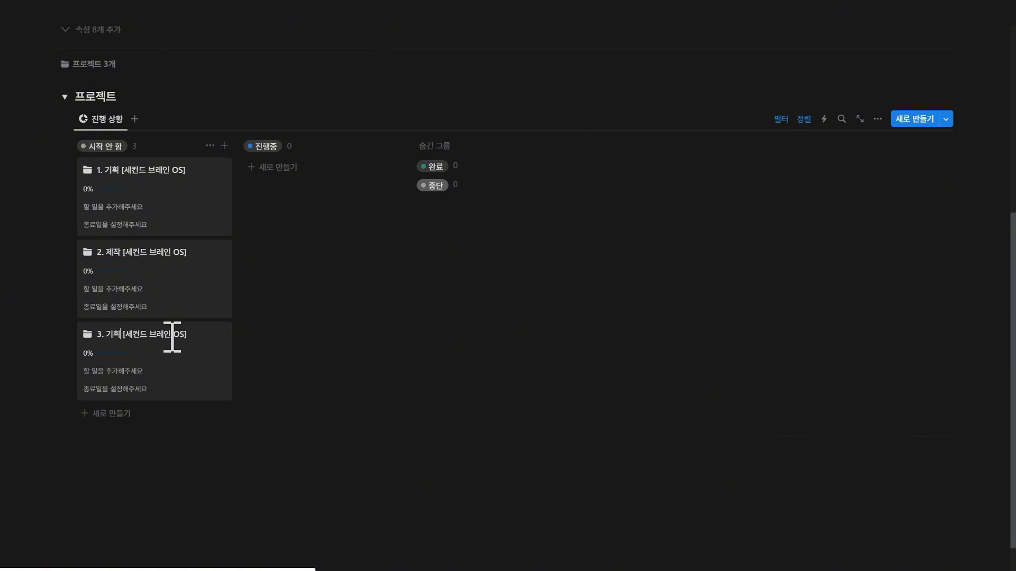
type("디자")
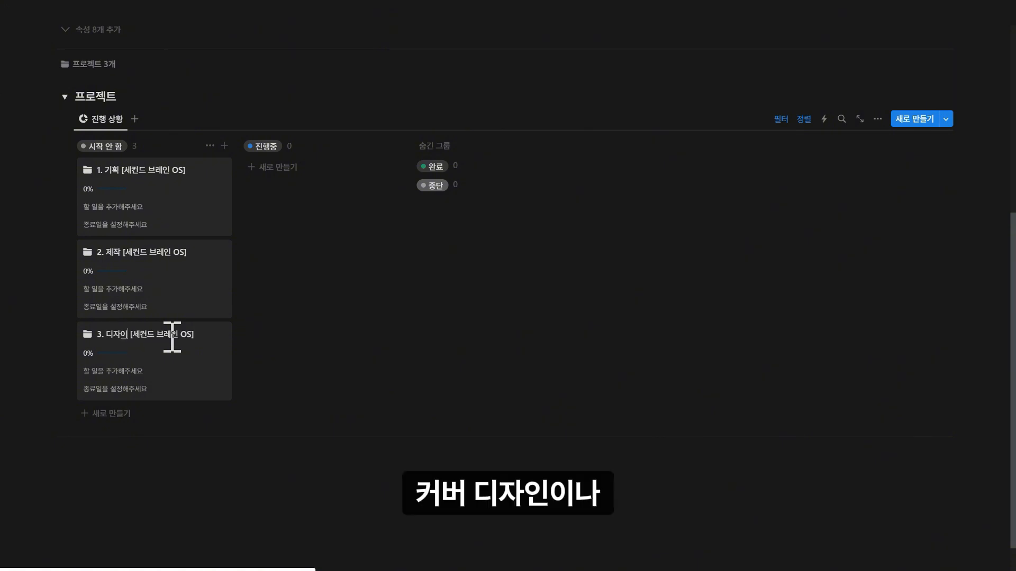
type("인")
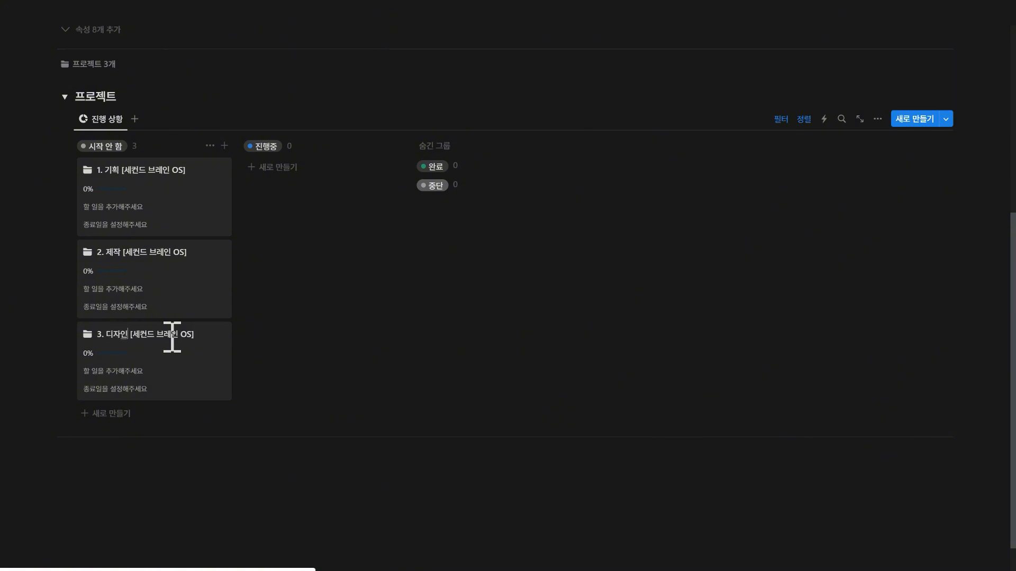
Add a fourth 시작 안 함 project from the copied name and rename it 4. 마케팅 [세컨드 브레인 OS]
left_click(125, 415)
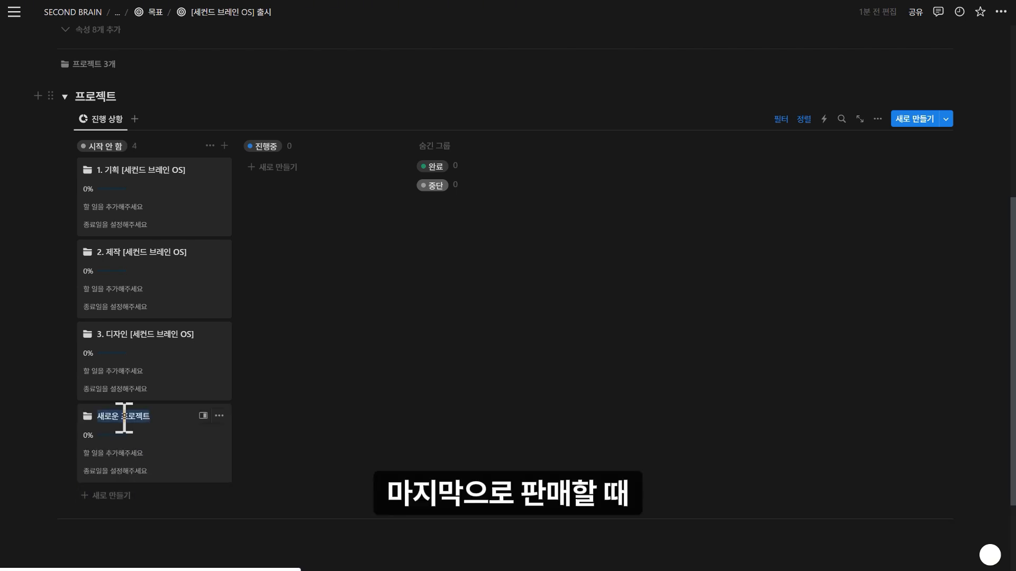
left_click(101, 416)
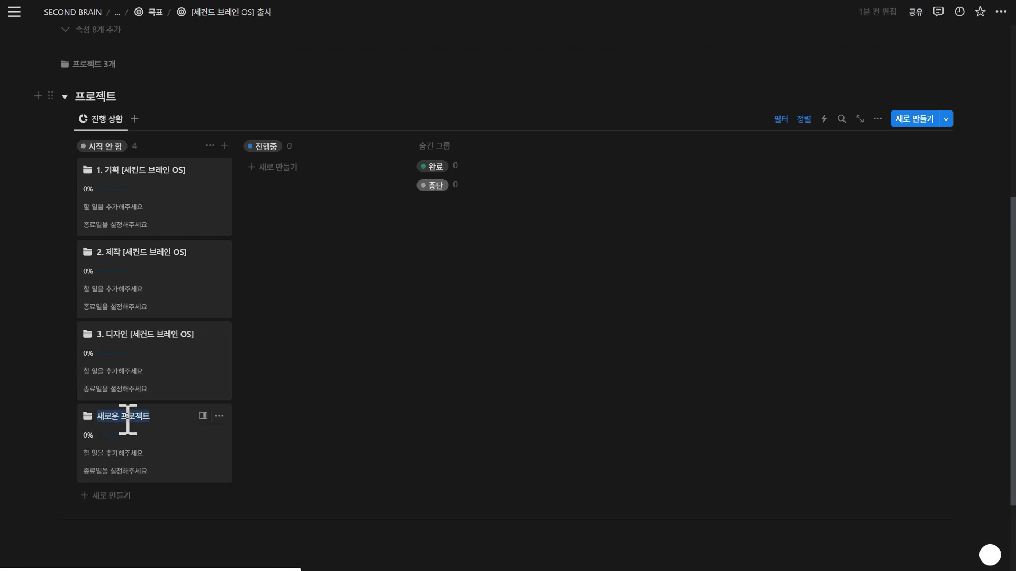
type(". 기획 [세컨드 브레인 OS]")
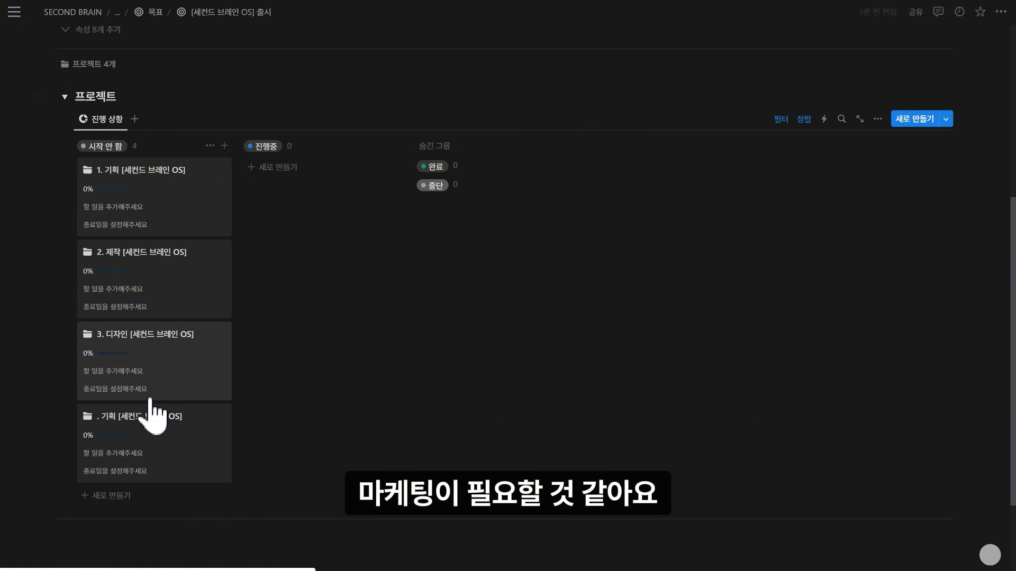
type("4")
key("BackSpace")
key("BackSpace")
type("ㅁ")
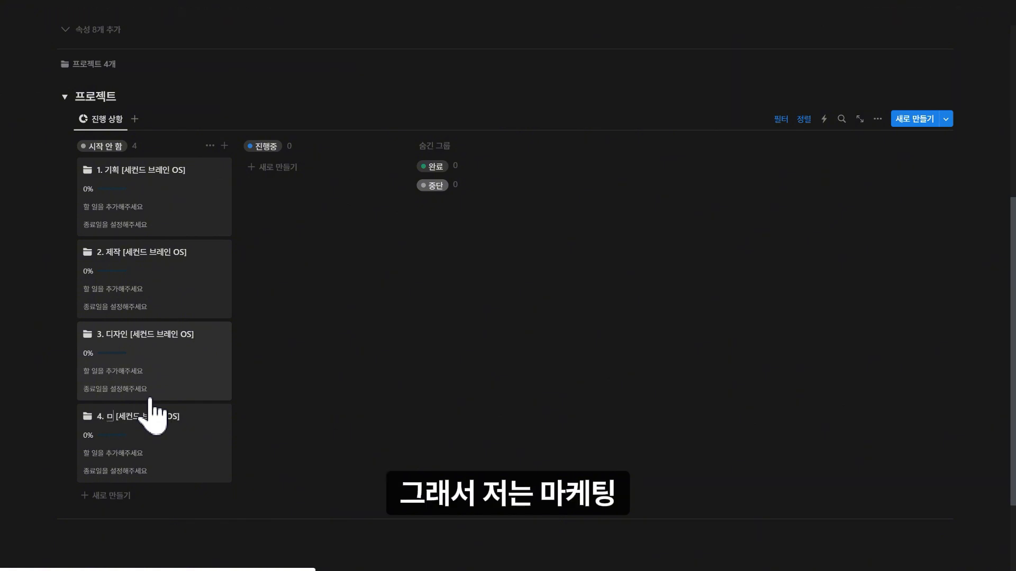
type("ㅏ켙")
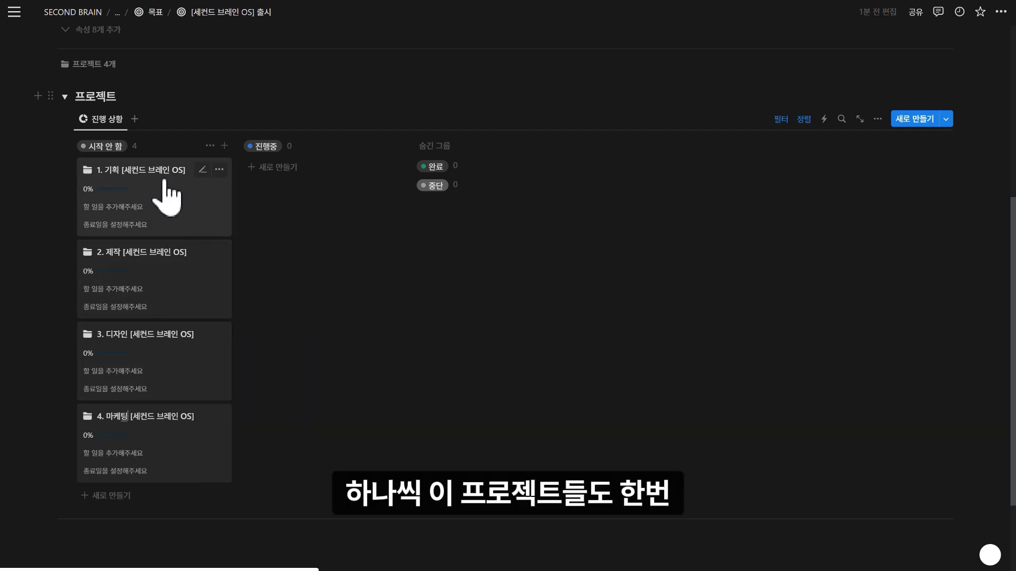
Open the 1. 기획 [세컨드 브레인 OS] project, set its 상태 to 진행중 and link 영역 · 자원 to 사이드 프로젝트
left_click(149, 202)
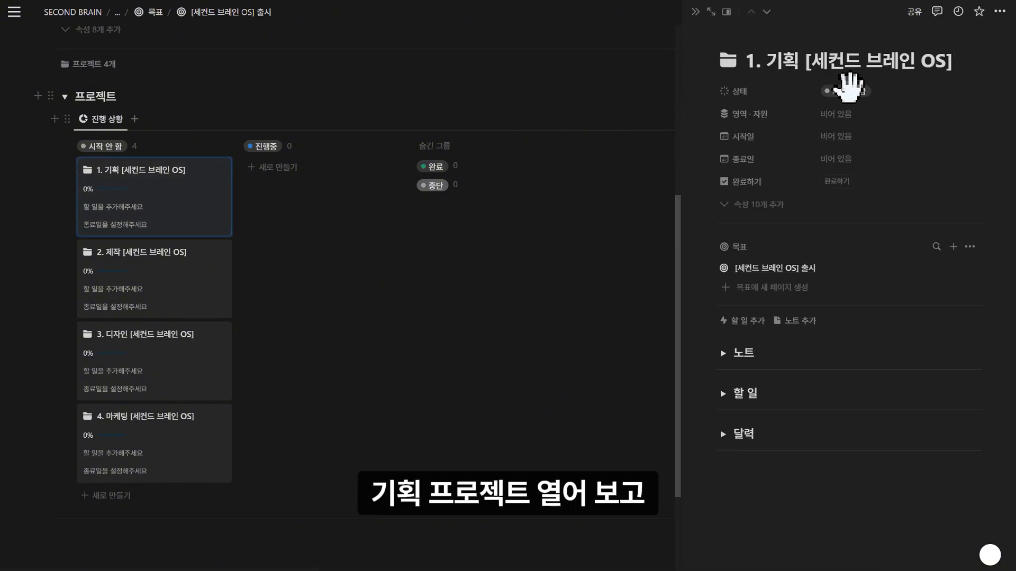
left_click(849, 92)
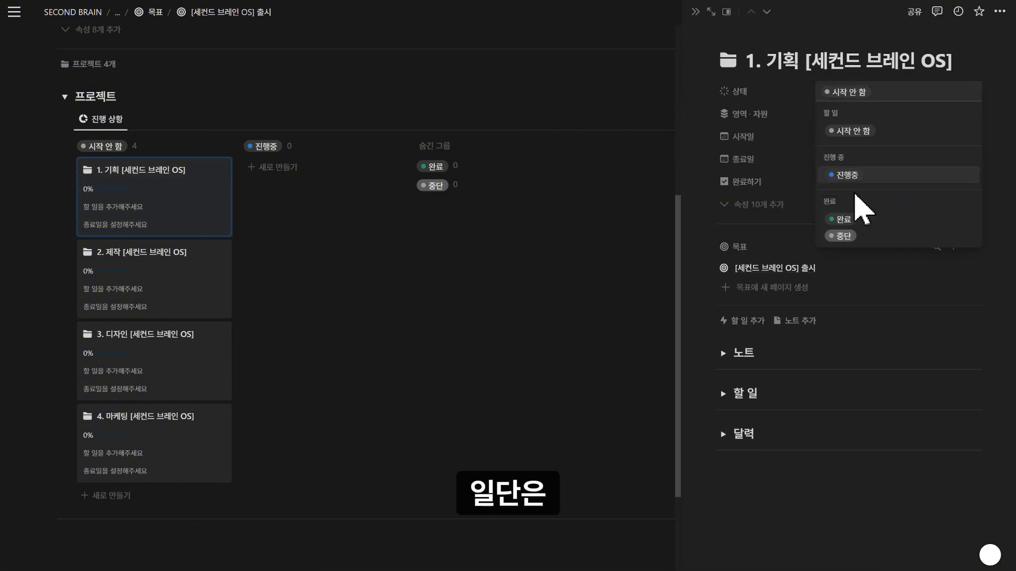
left_click(801, 175)
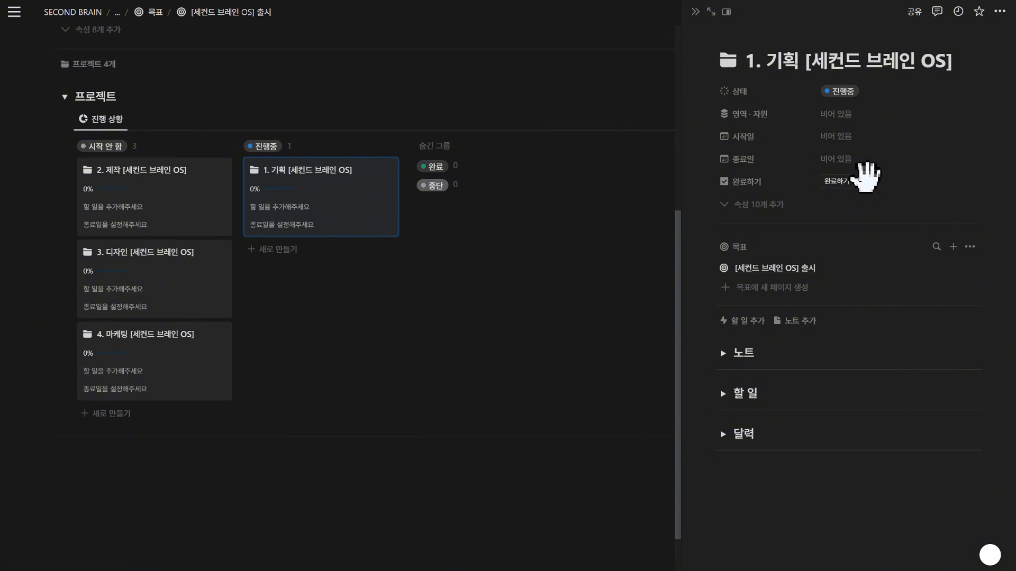
left_click(872, 118)
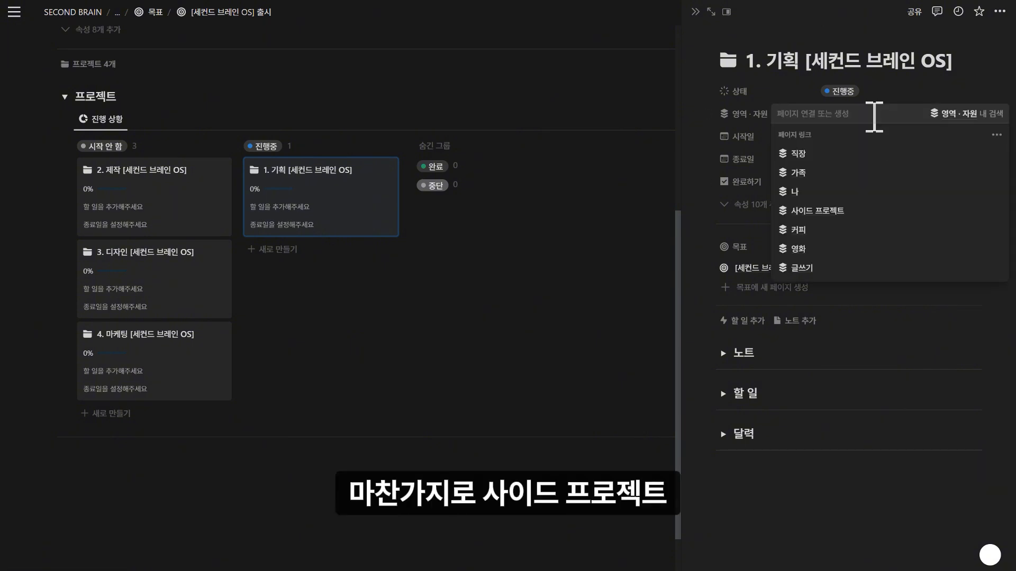
left_click(818, 211)
left_click(884, 87)
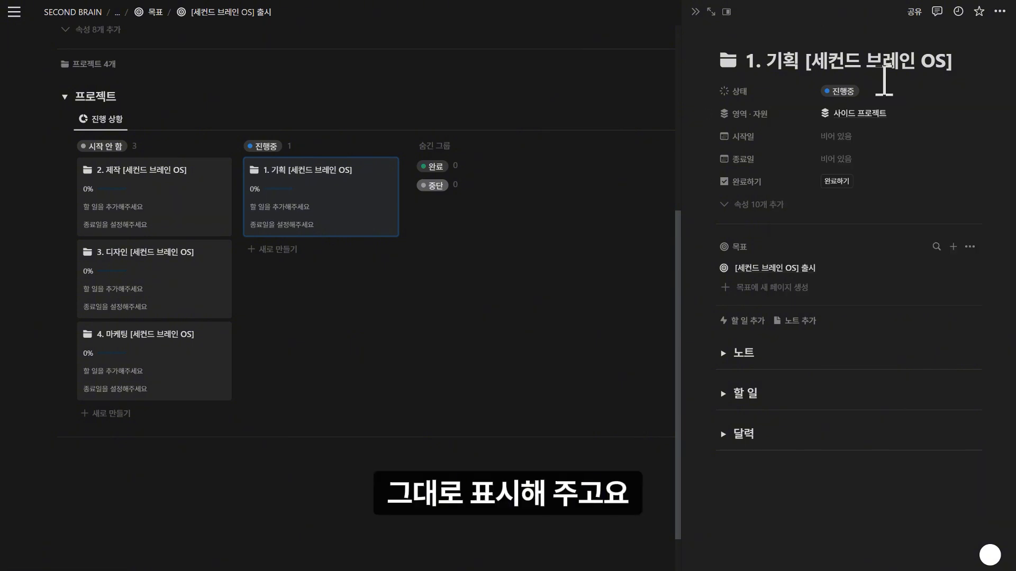
Set the project's 시작일 to 2024년 4월 2일 and its 종료일 to 2024년 4월 6일
left_click(850, 138)
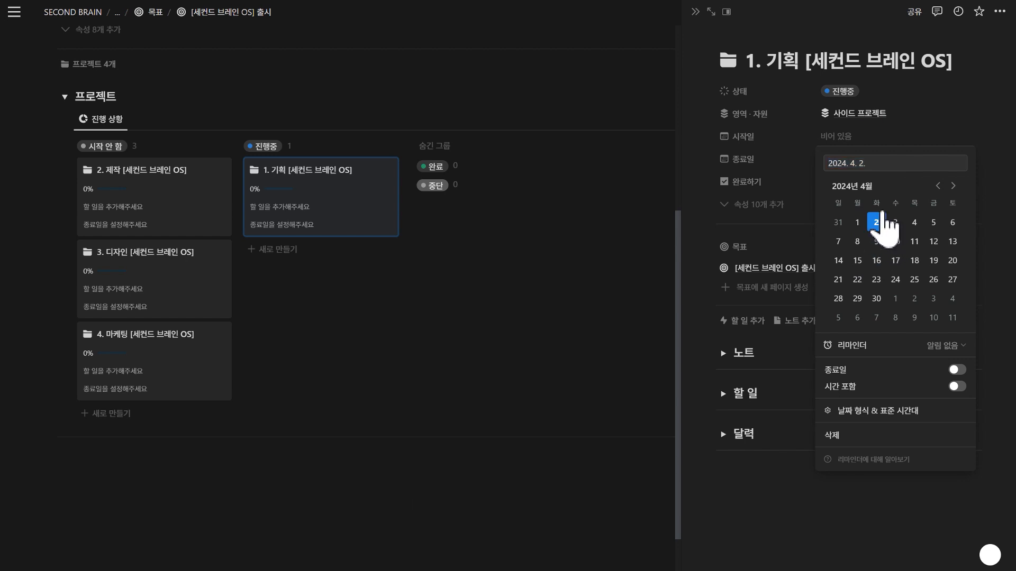
left_click(878, 221)
left_click(882, 159)
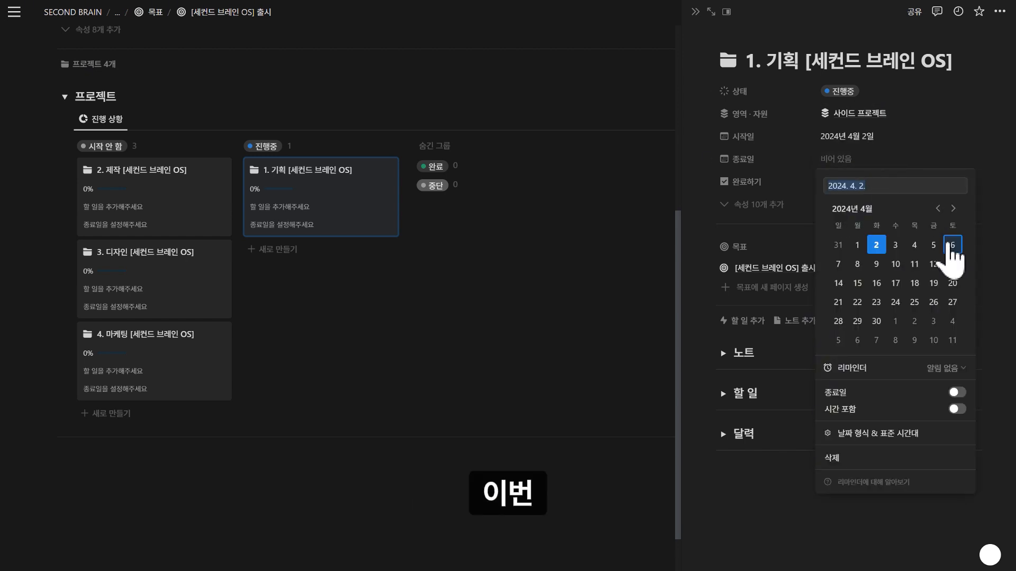
left_click(953, 244)
left_click(937, 137)
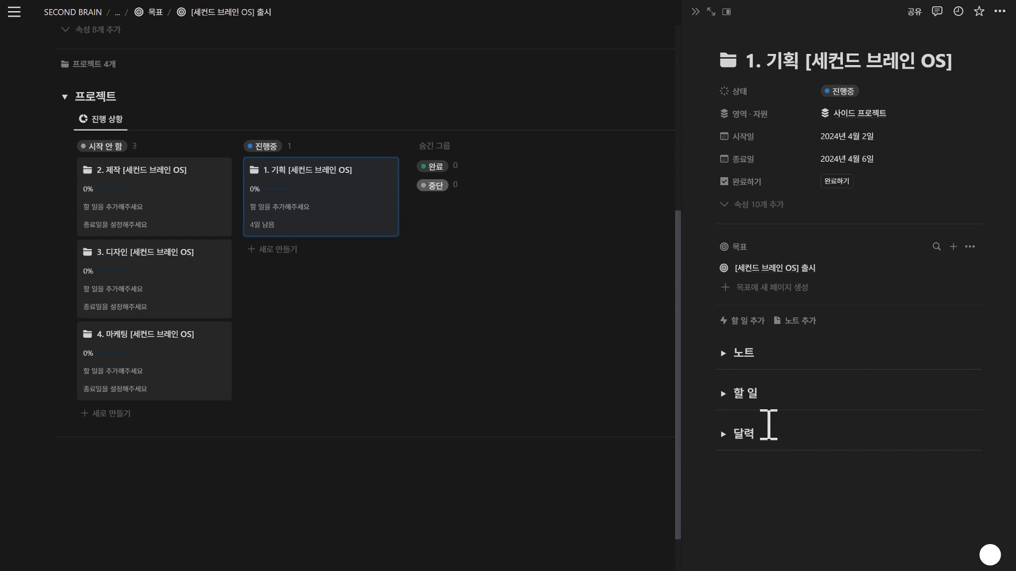
Open the 기획 project as a full page and add a note named 예시 in its 노트 section
left_click(711, 12)
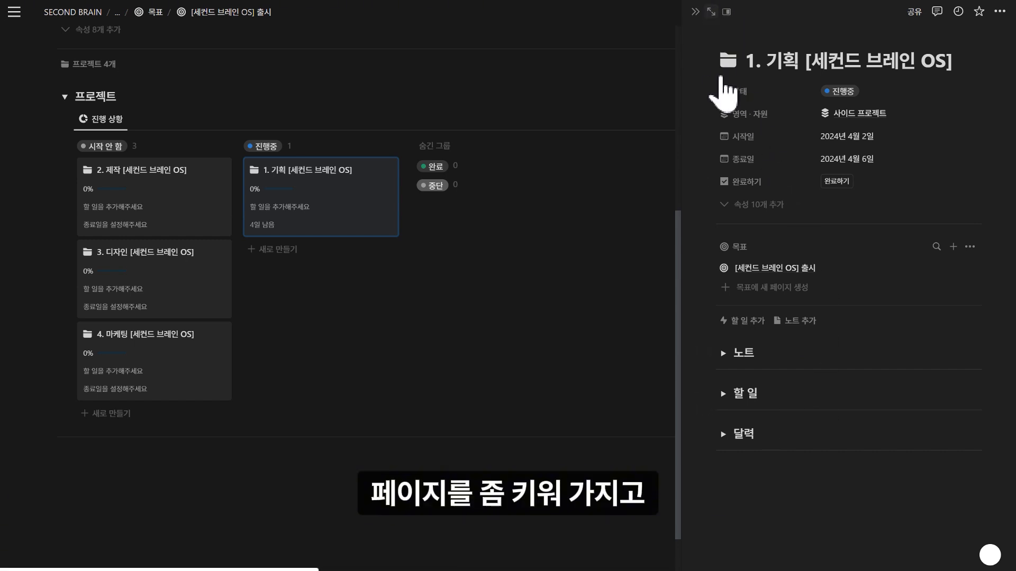
scroll(209, 179, "down", 3)
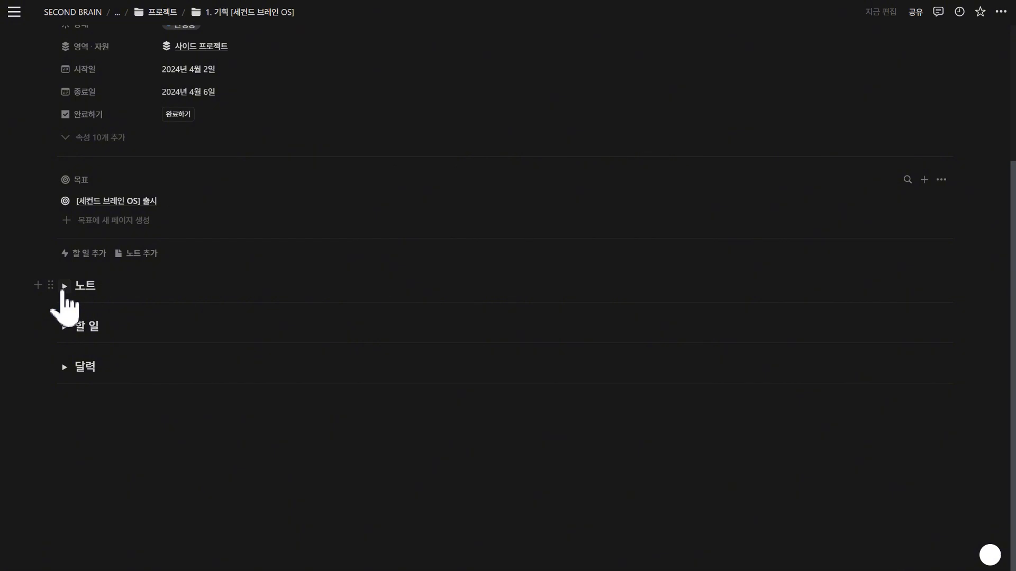
left_click(64, 286)
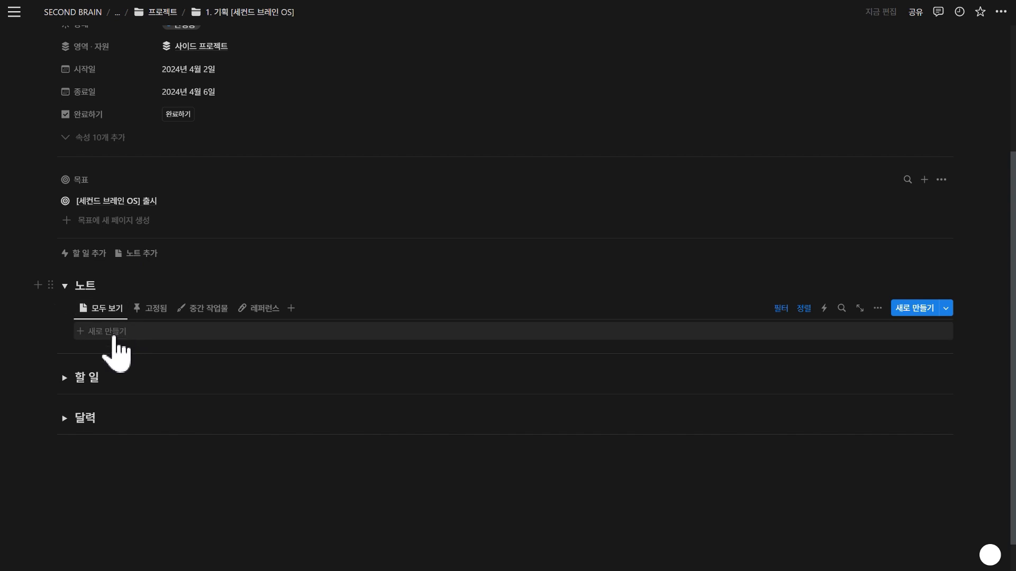
left_click(120, 339)
type("예시")
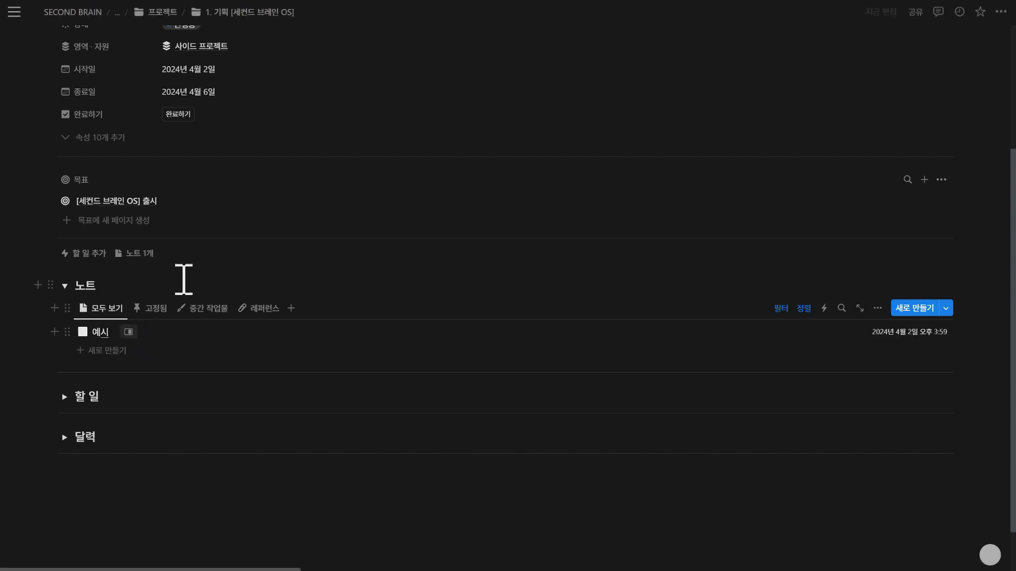
left_click(183, 279)
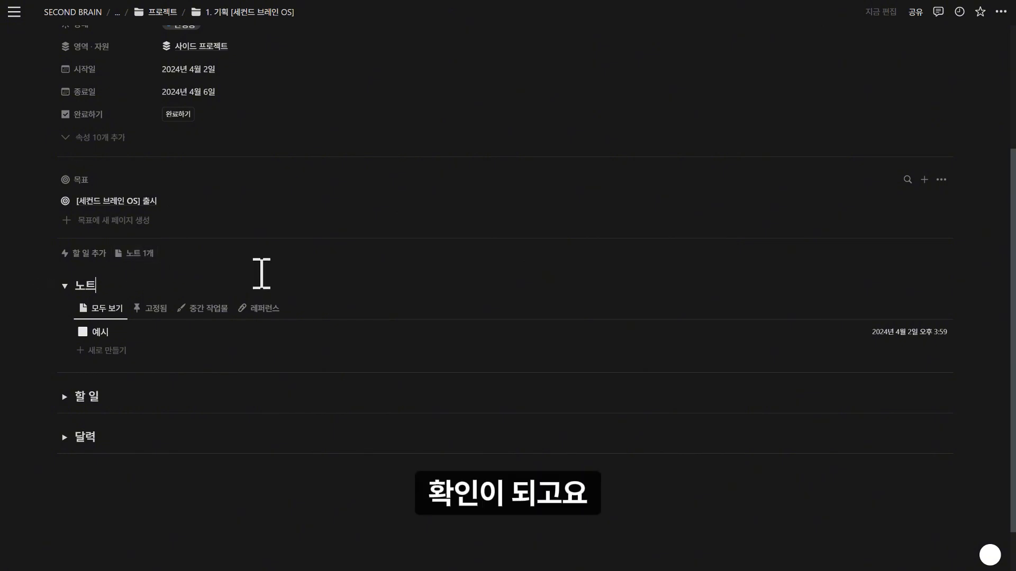
Open the 예시 note, turn on 고정하기, and test the pin off and on in the 고정됨 view
left_click(243, 333)
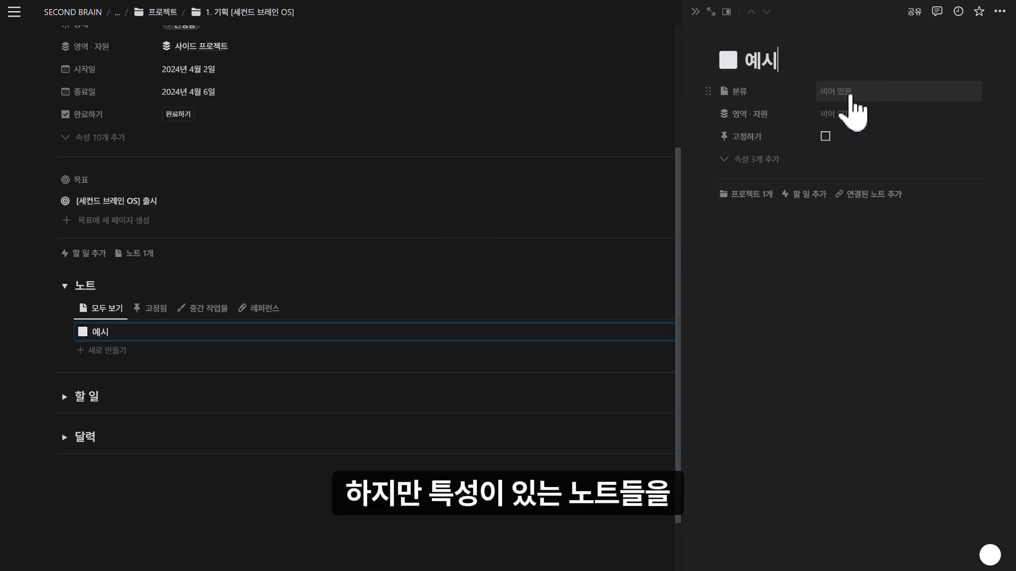
left_click(847, 92)
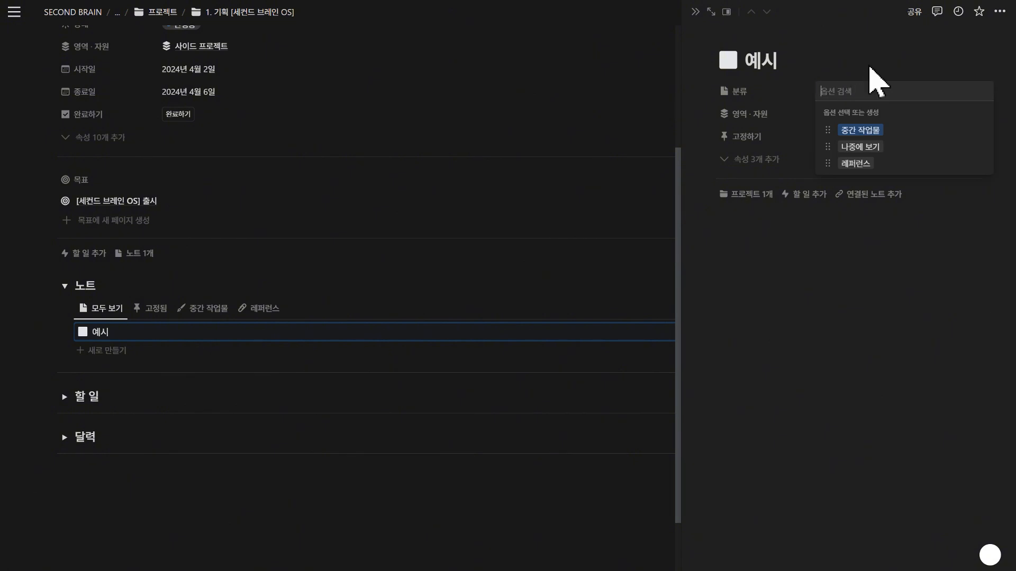
left_click(867, 75)
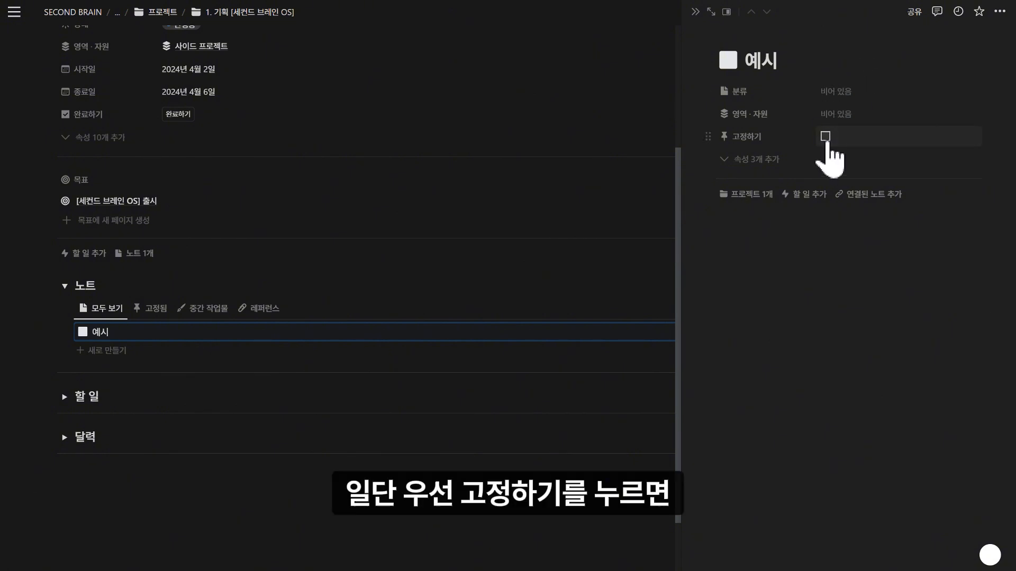
left_click(157, 309)
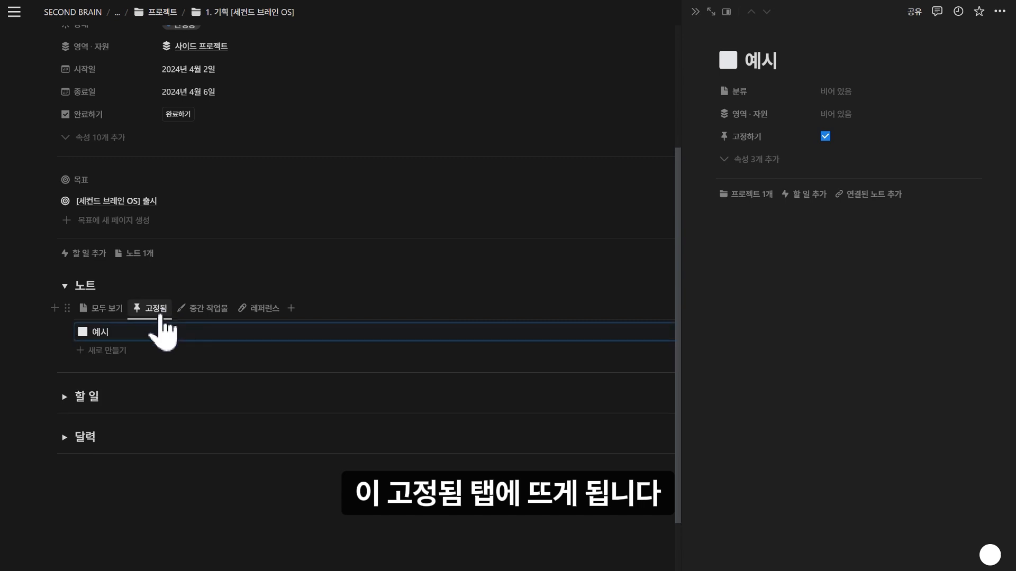
left_click(825, 136)
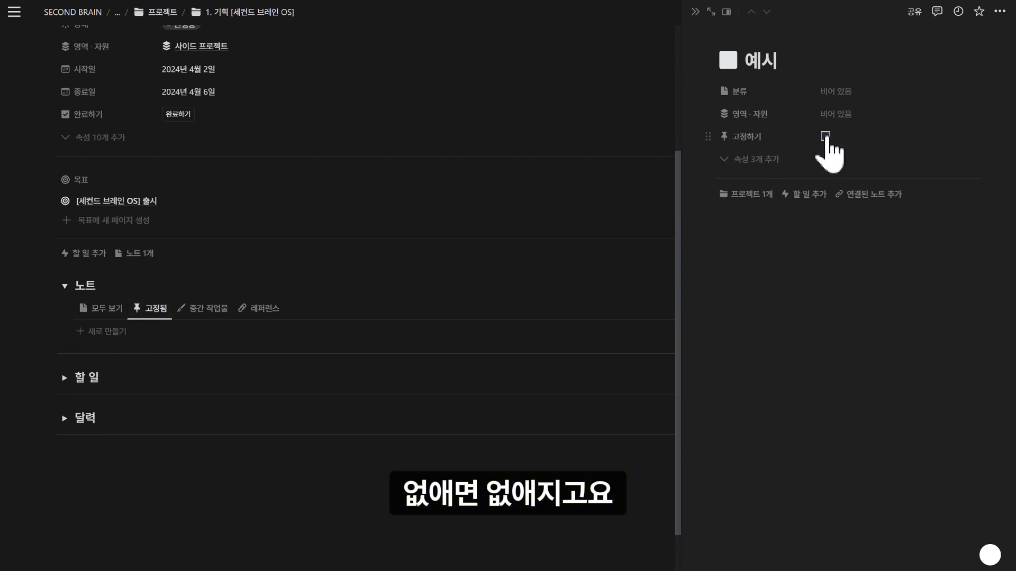
left_click(825, 136)
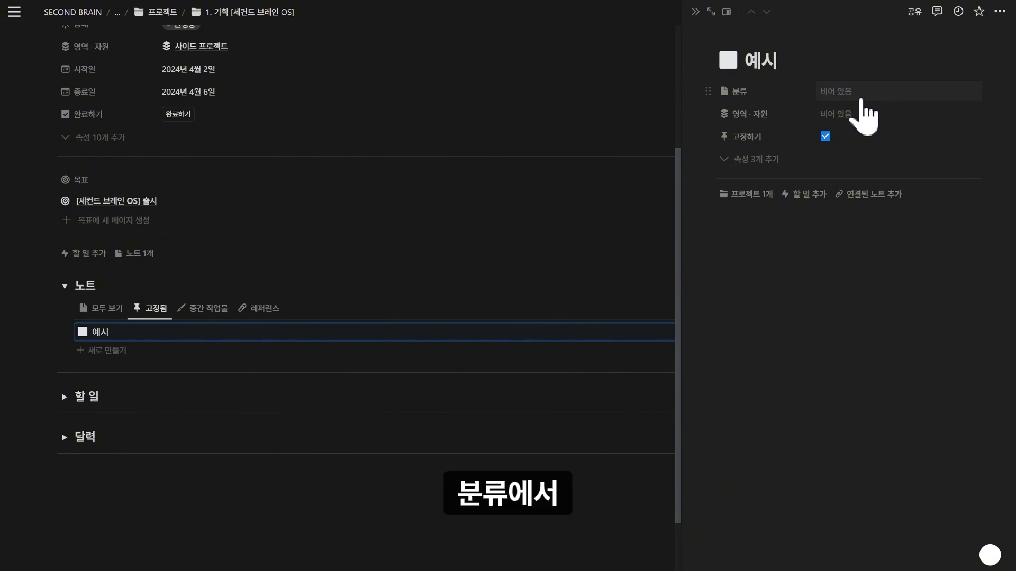
Set the 예시 note's 분류 to 중간 작업물, and switch it to 나중에 보기
left_click(863, 96)
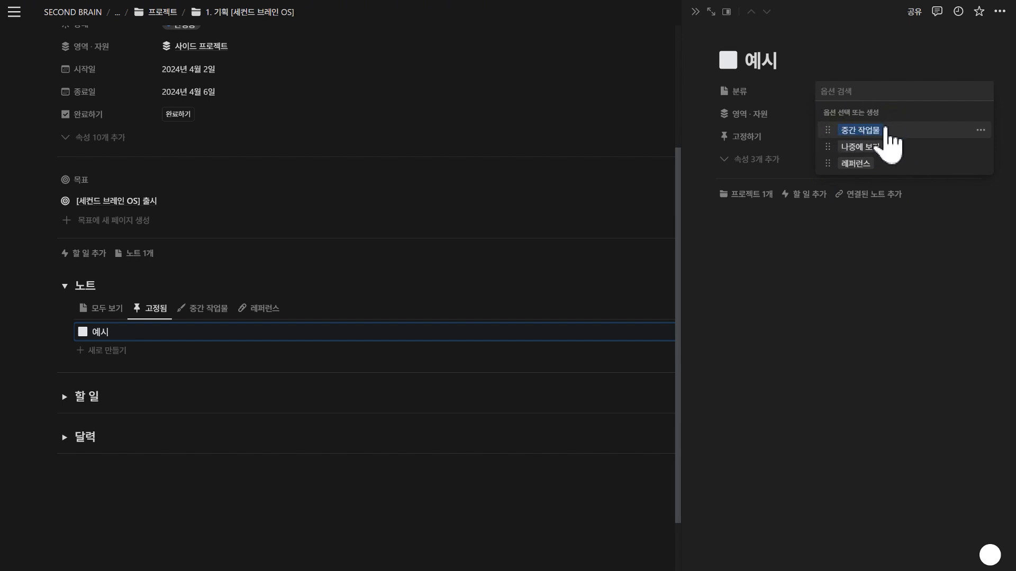
left_click(889, 131)
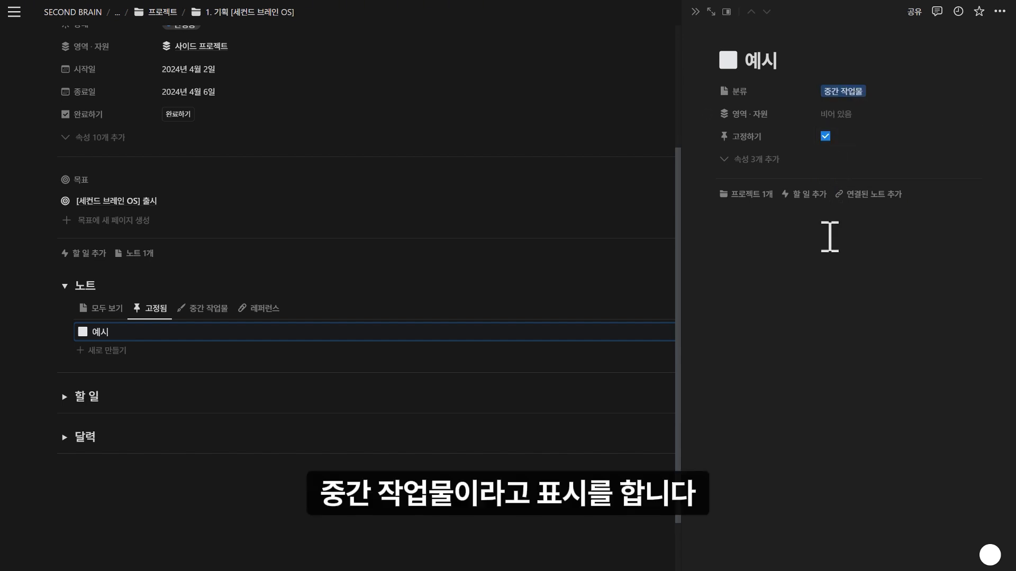
left_click(830, 237)
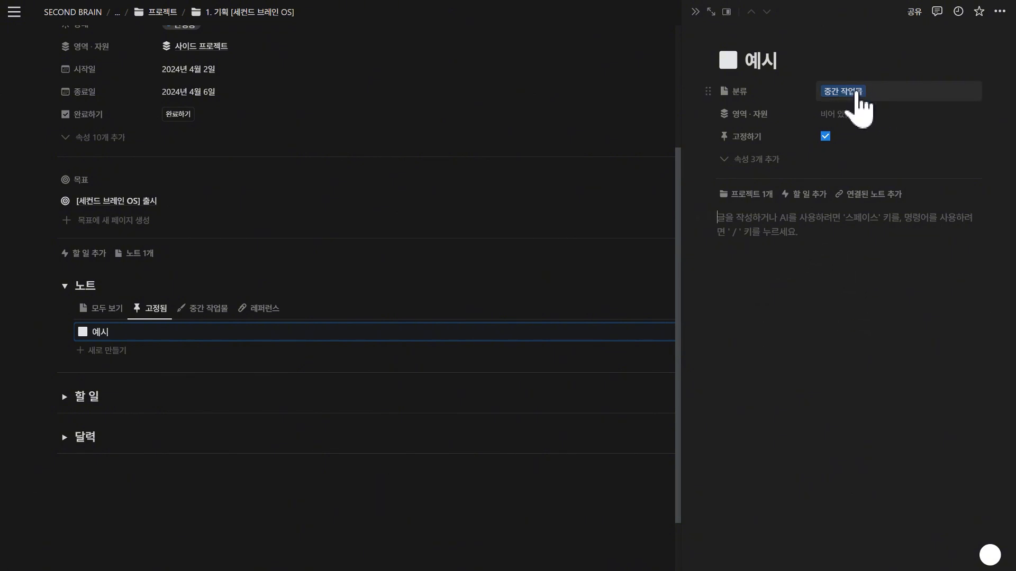
left_click(858, 103)
left_click(863, 146)
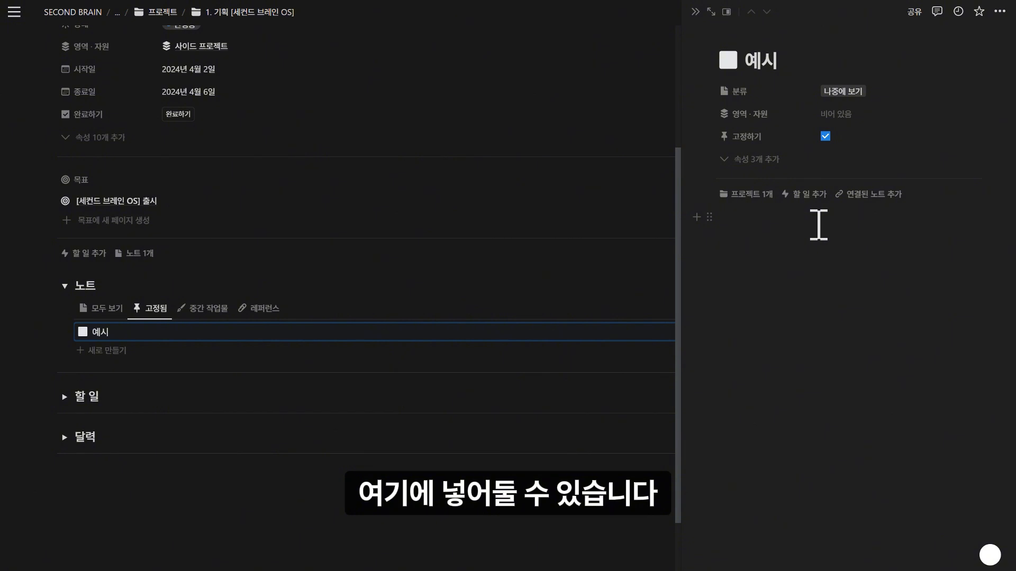
Set the 예시 note's 분류 to 레퍼런스 and show the 레퍼런스 view of the project's notes
left_click(842, 91)
left_click(853, 163)
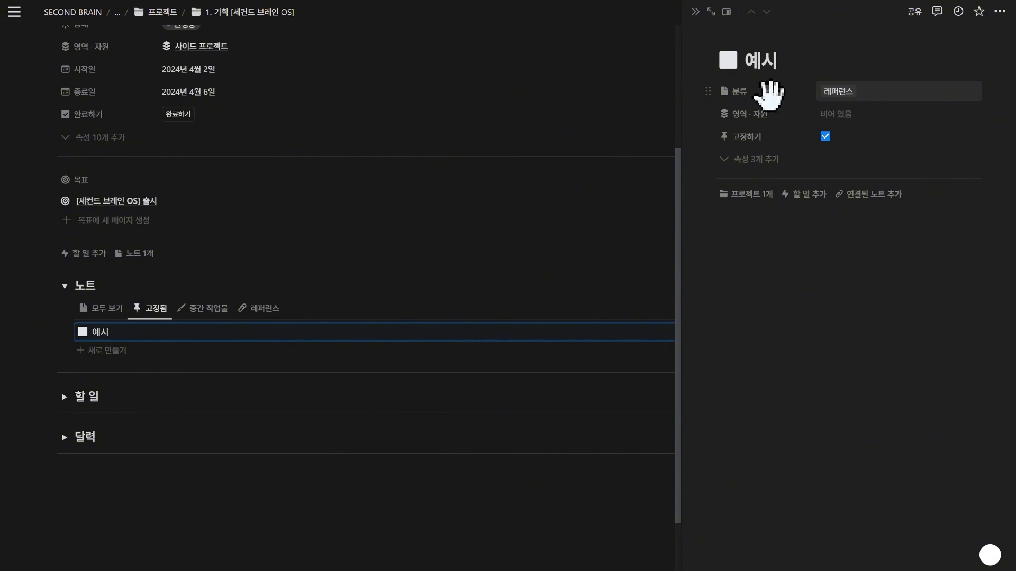
left_click(258, 311)
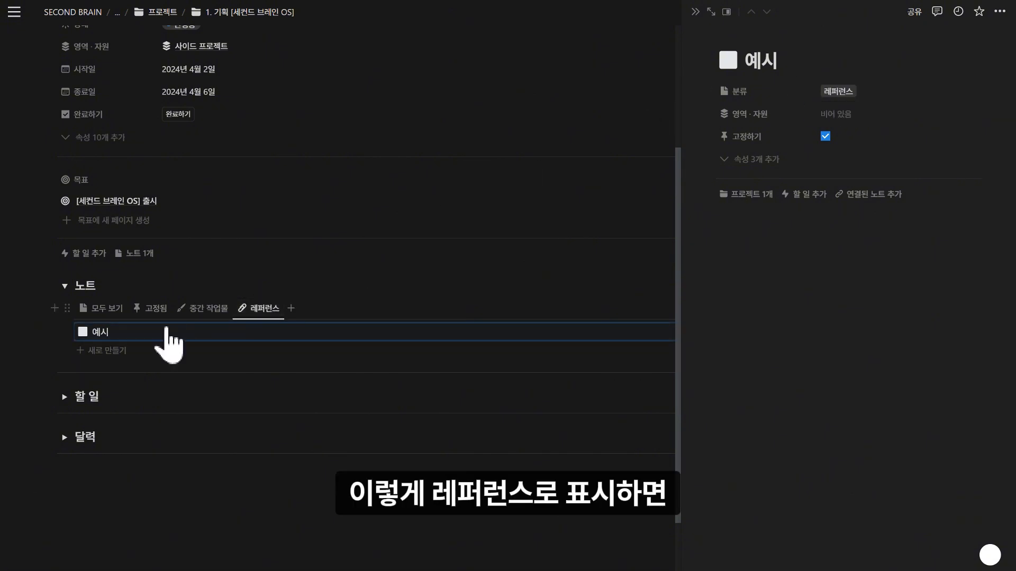
Set the 예시 note's 분류 to 중간 작업물 and check the 중간 작업물 and 모두 보기 note views
left_click(852, 95)
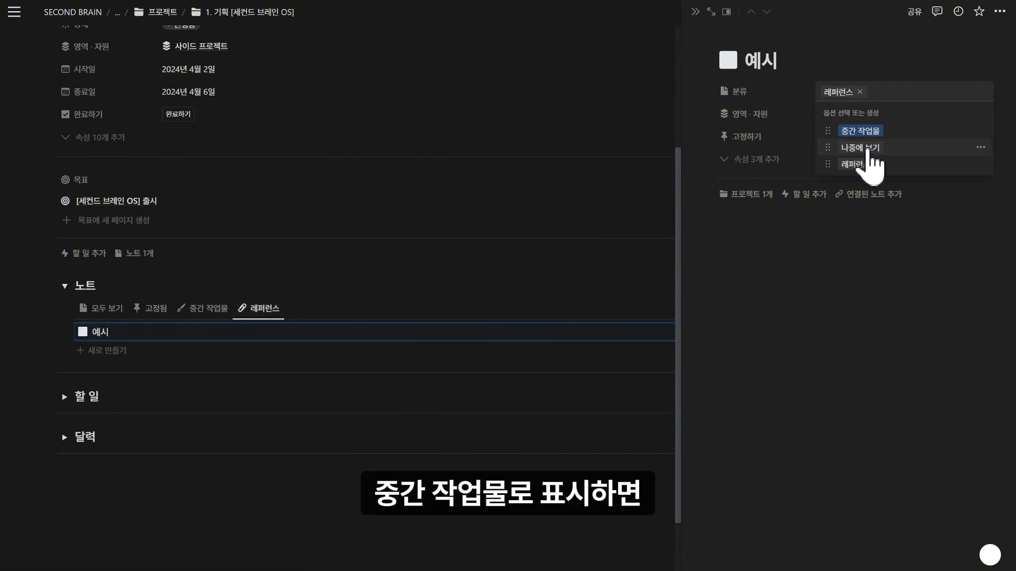
left_click(860, 148)
left_click(869, 96)
left_click(871, 127)
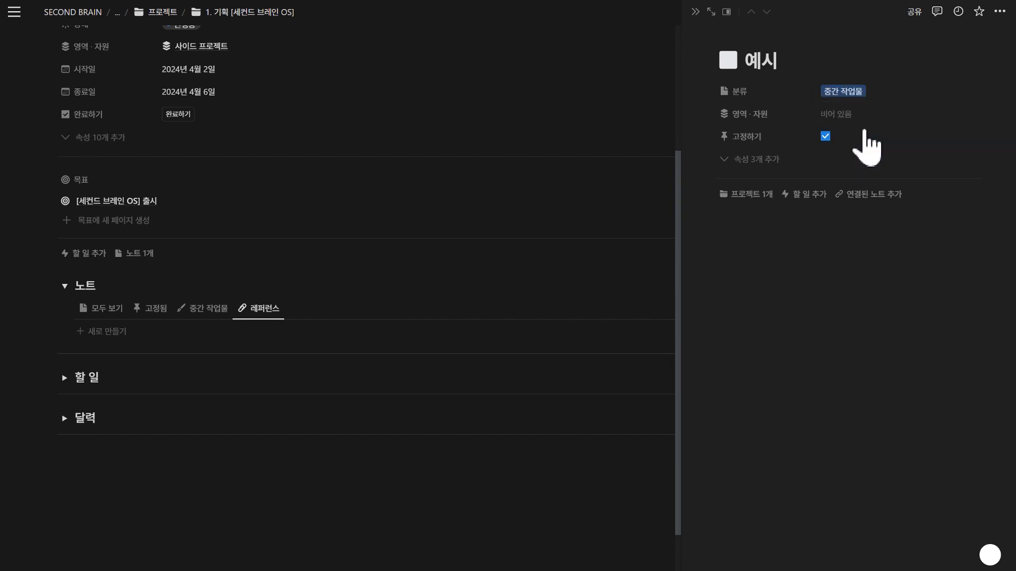
left_click(209, 312)
left_click(98, 310)
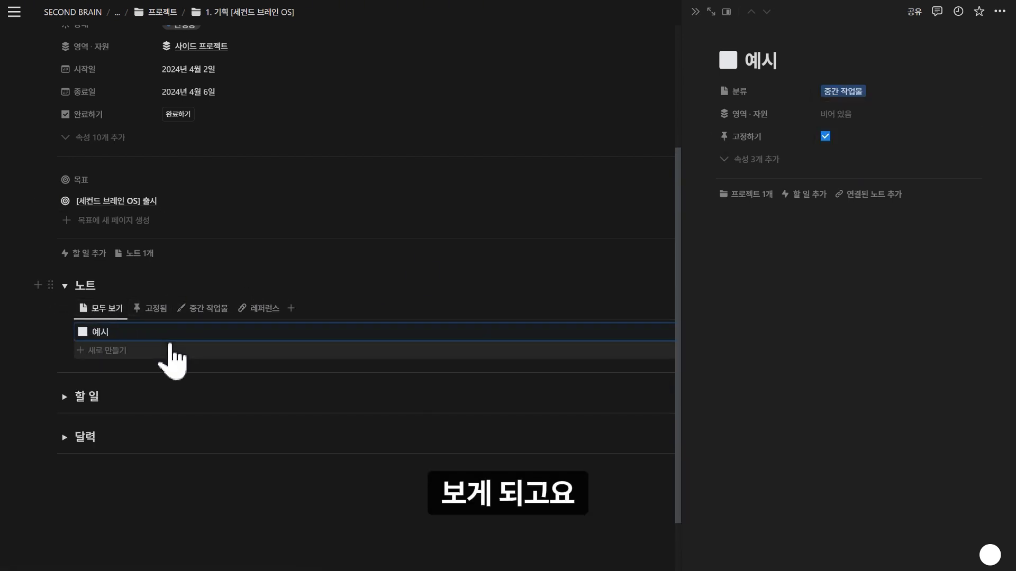
Collapse the project's 노트 section and expand its 할 일 section
left_click(64, 286)
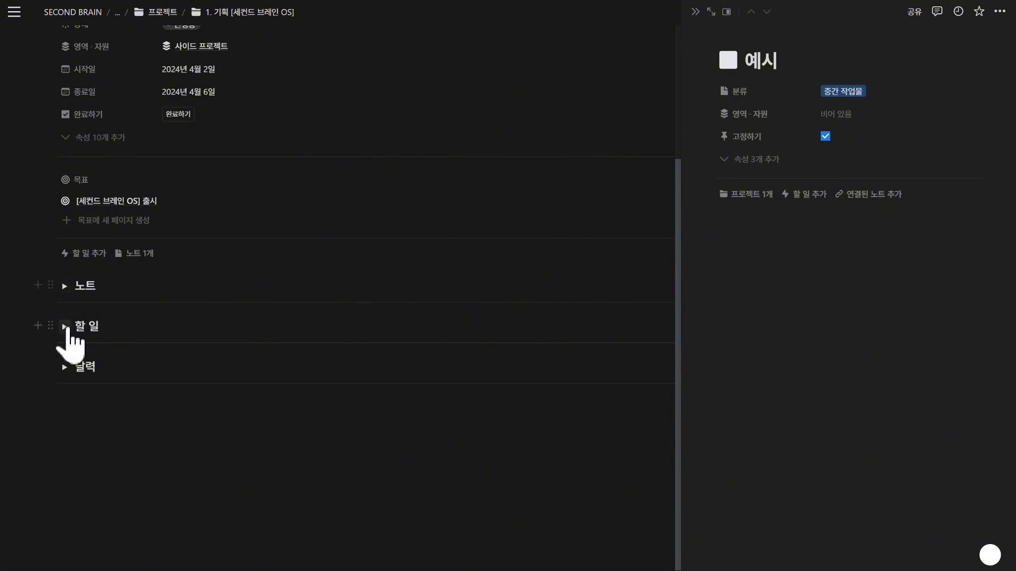
left_click(64, 327)
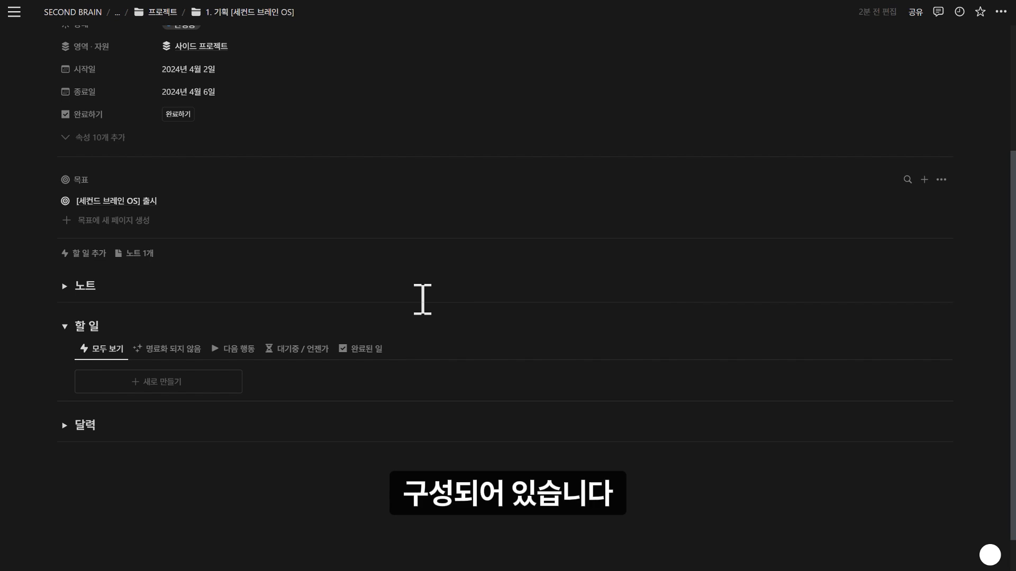
Add a task named "검색 후 레퍼런스 수집하기" to the project's 할 일 section
scroll(447, 315, "down", 1)
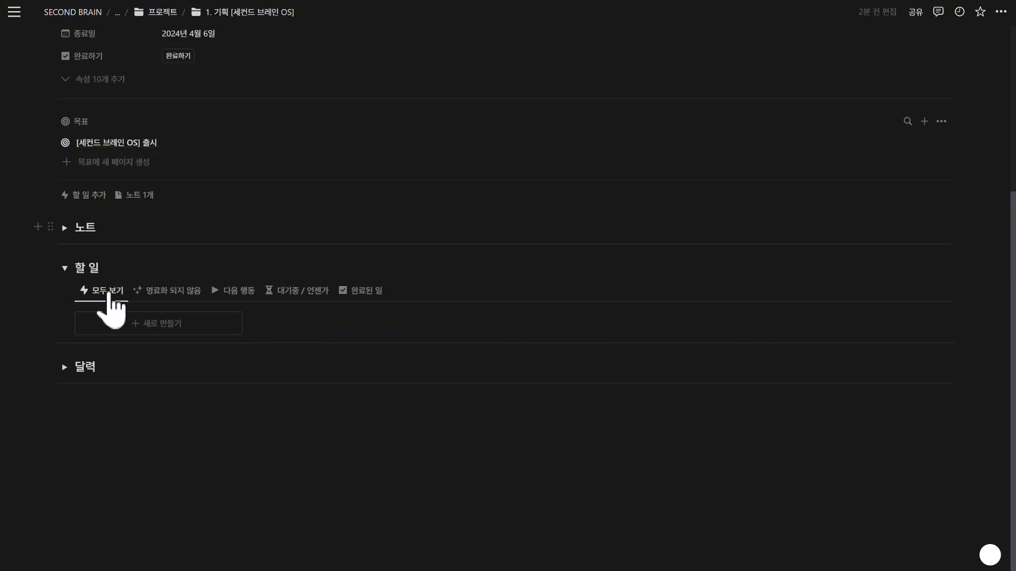
left_click(131, 320)
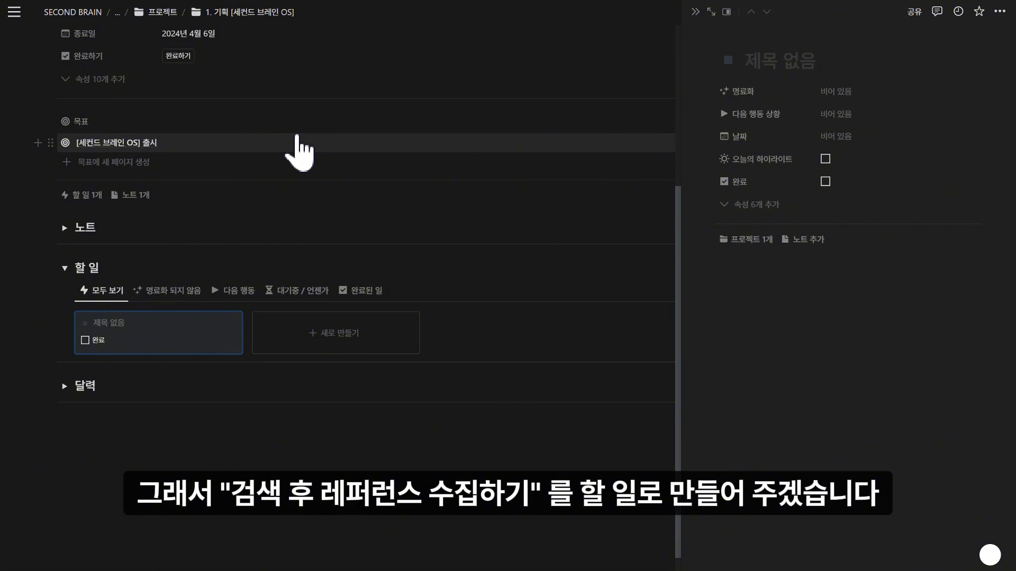
type("검색")
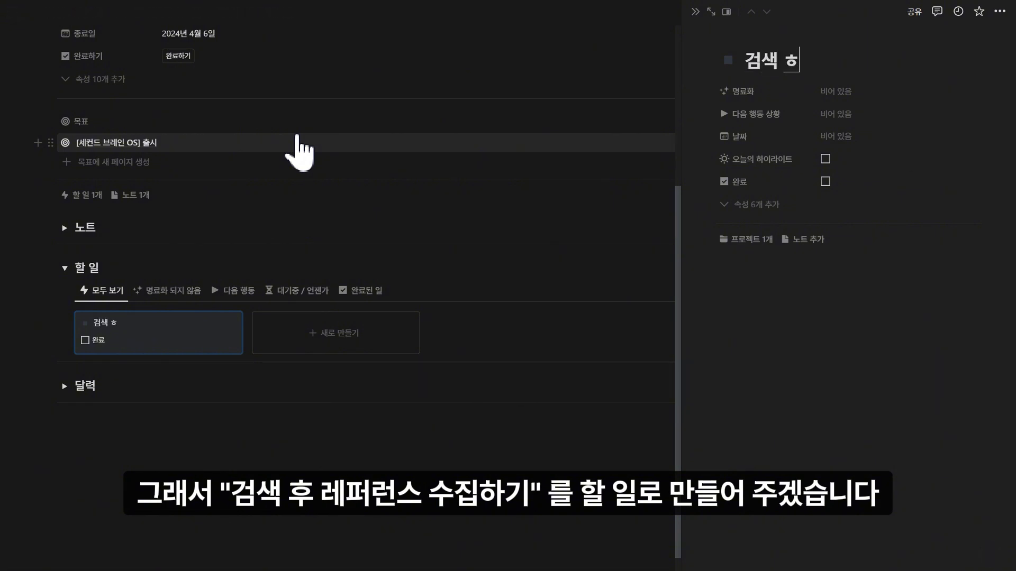
type(" 후 레퍼런스 수집하기")
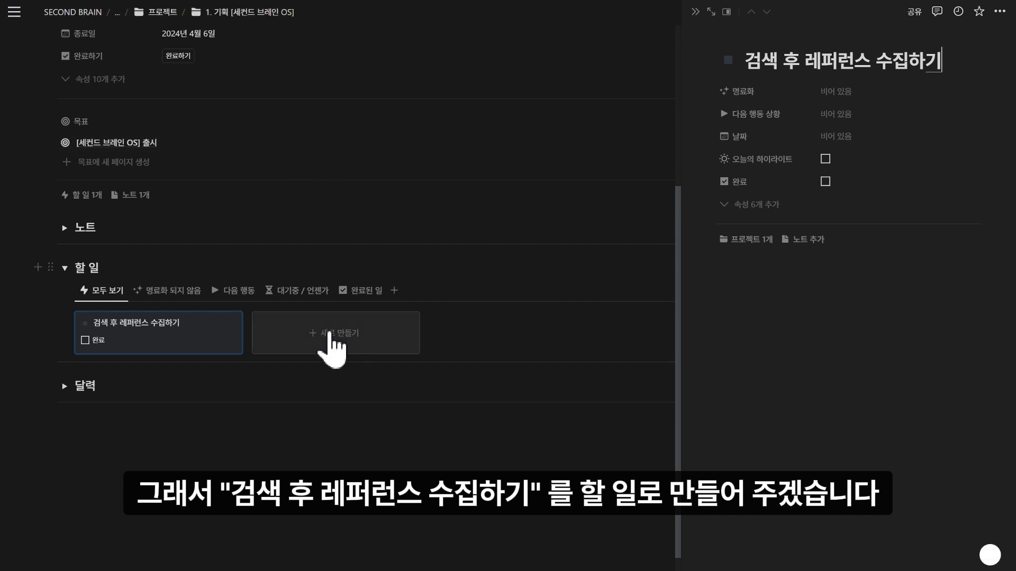
Add a second project task named "수집한 레퍼런스의 장단점 분석해서 노트 만들기"
left_click(336, 343)
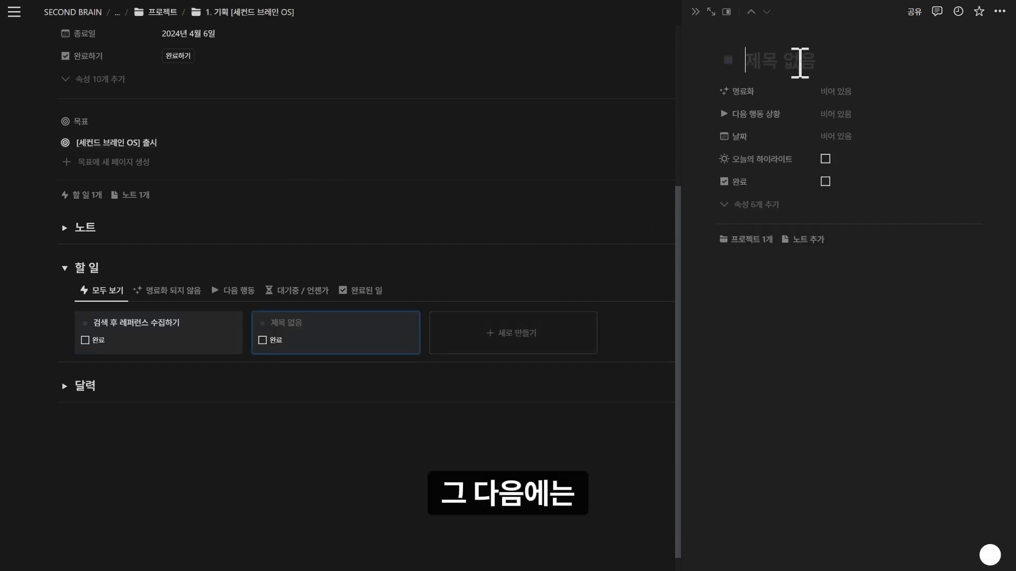
type("숯")
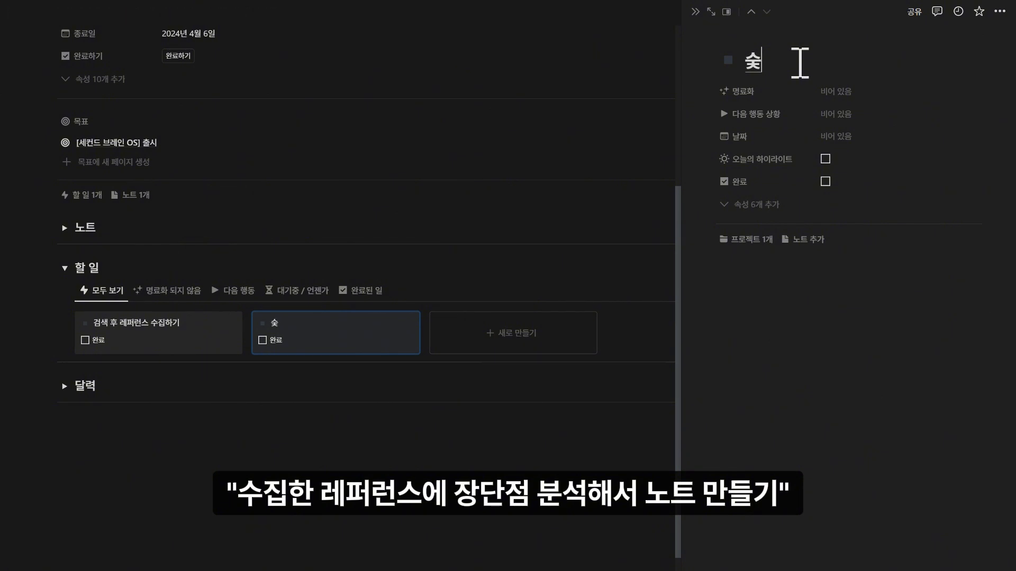
type("집한 레퍼")
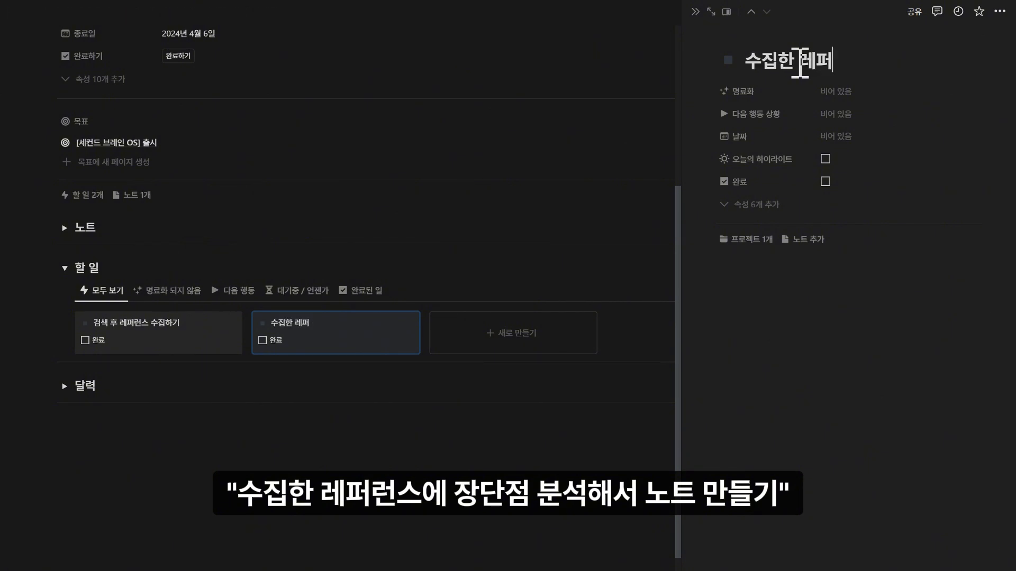
type("런스의 ㅈ")
type("단점 분서개")
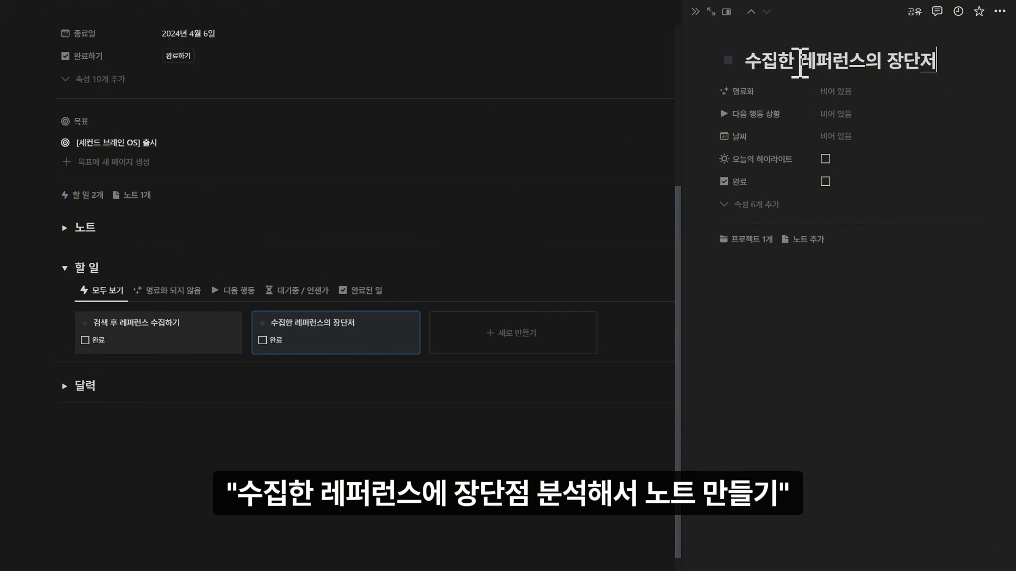
key("BackSpace")
key("BackSpace")
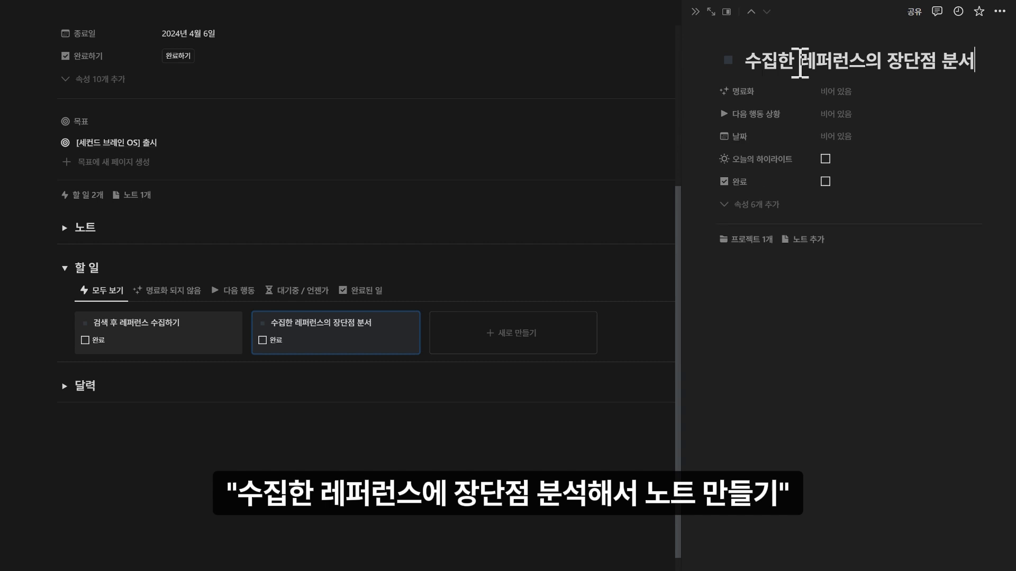
type("ㄱ해서 놑ㅡ 만들기")
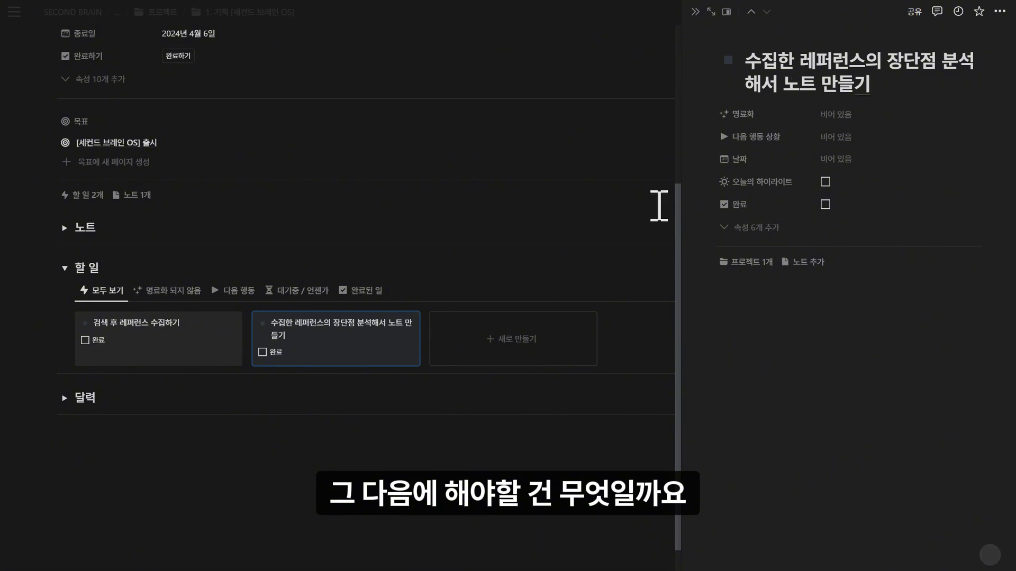
Add a third project task named "세컨드 브레인 관련된 노트를 이 프로젝트에 연결하기" and close its page
left_click(496, 340)
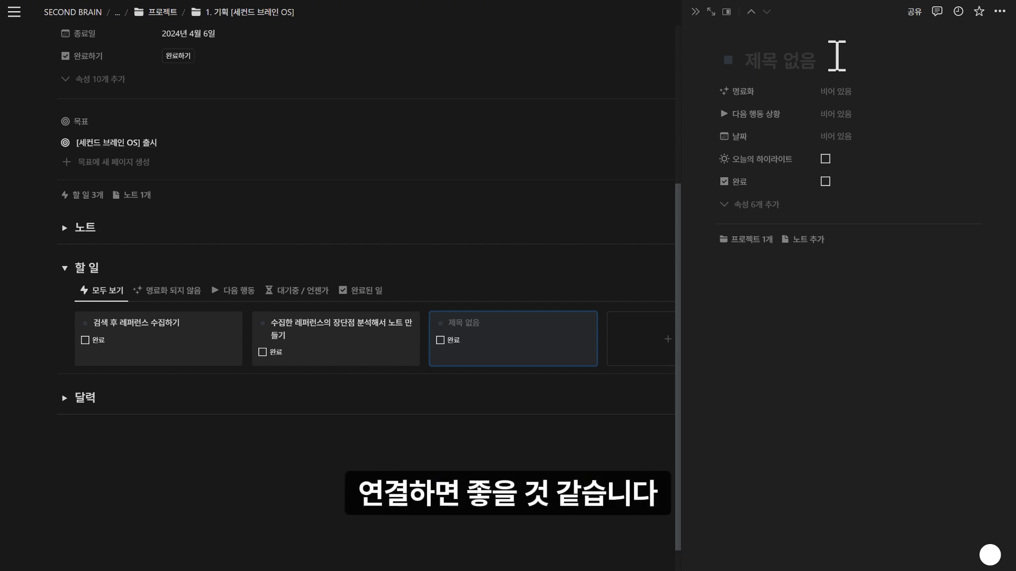
type("ㅅ")
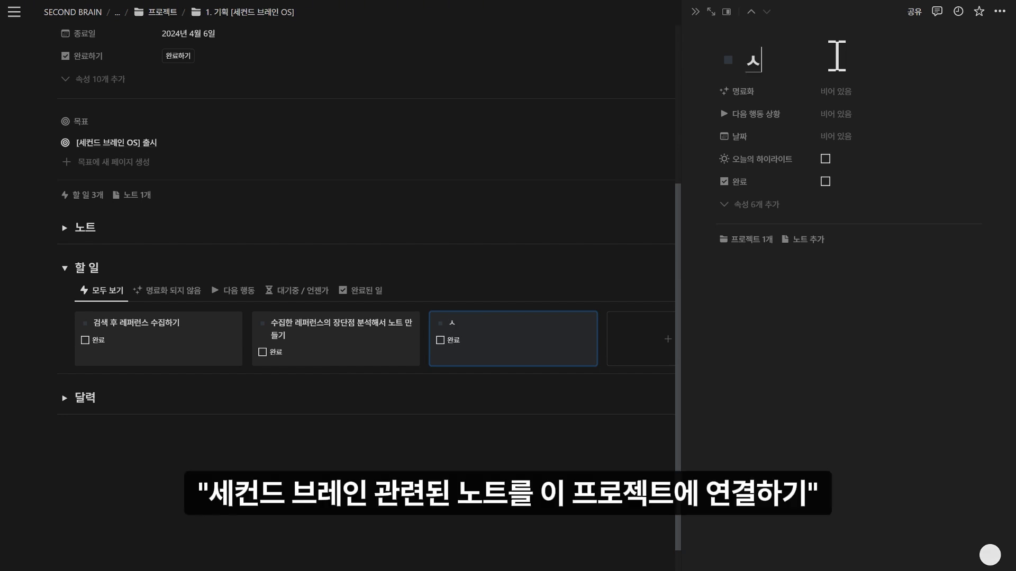
type("ㅔ컨드 브레이ㄴ 곤련")
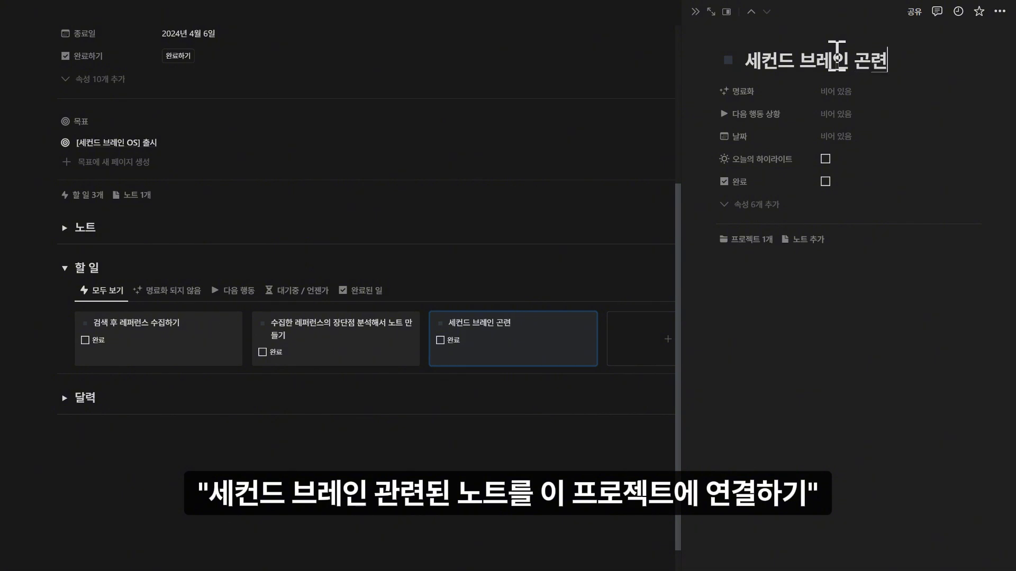
key("BackSpace")
key("BackSpace")
key("BackSpace")
type("관련된")
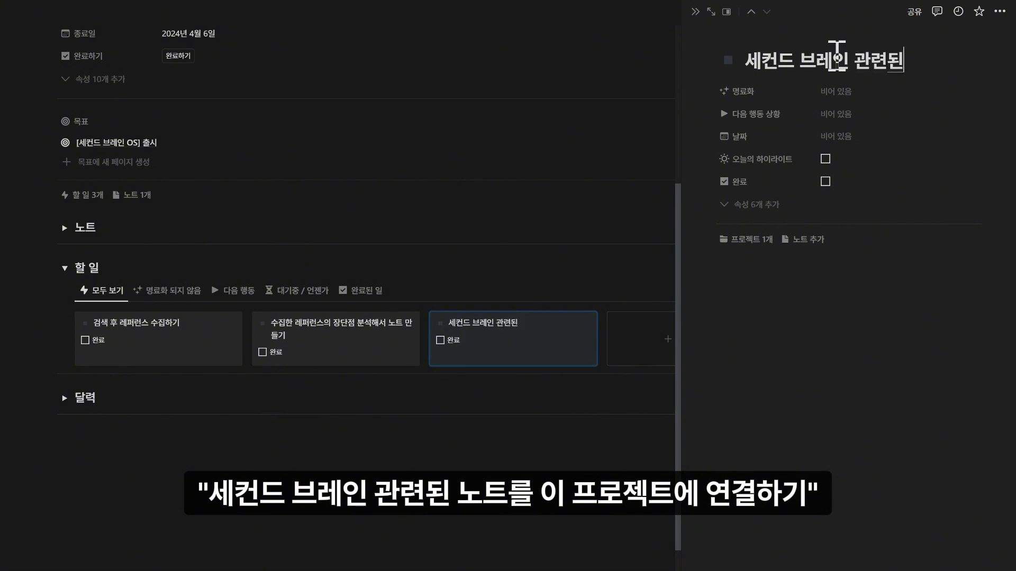
type(" 놑ㅡ를 이 프로젝틍")
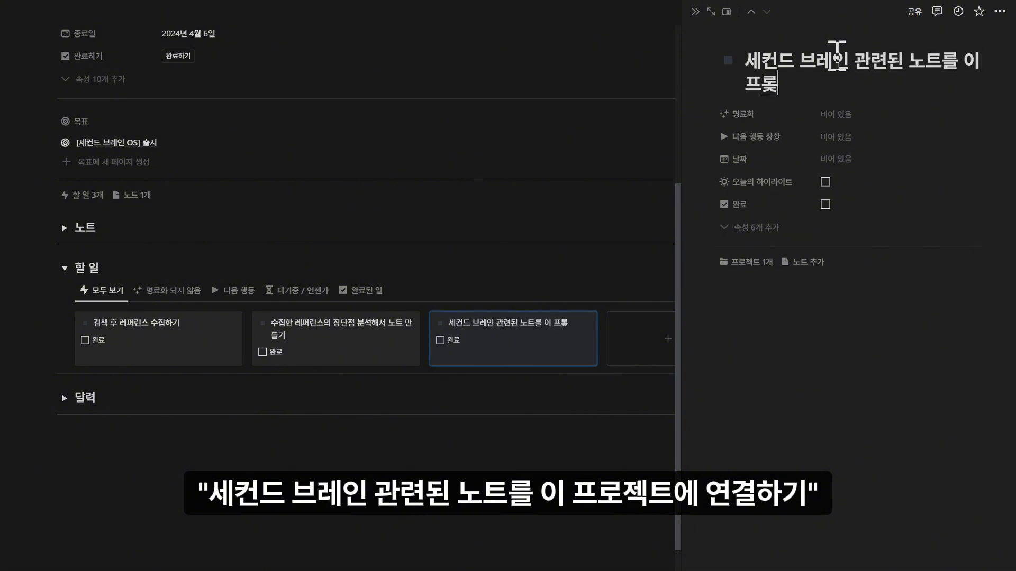
type("에 연겳ㅏ기")
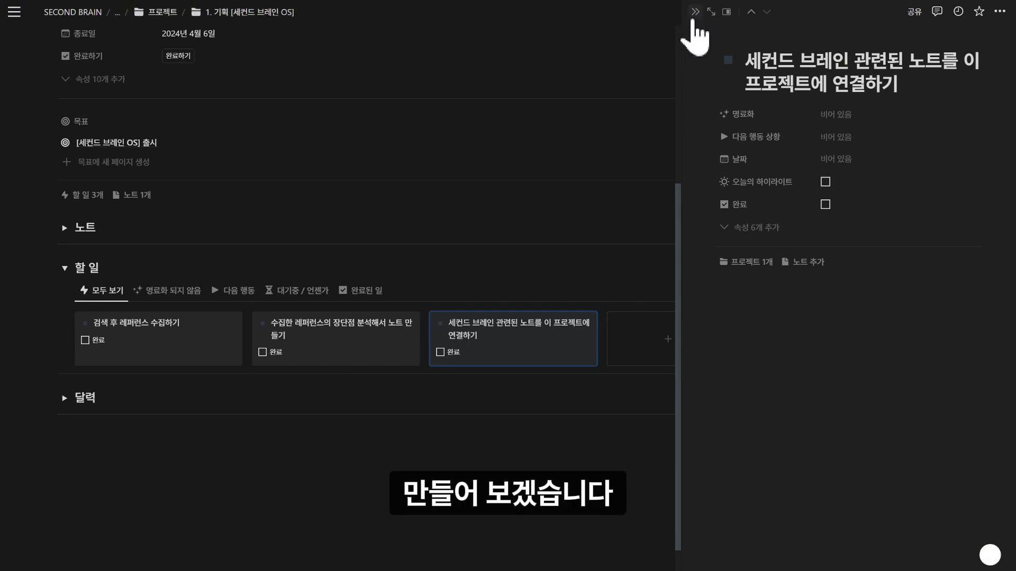
left_click(695, 13)
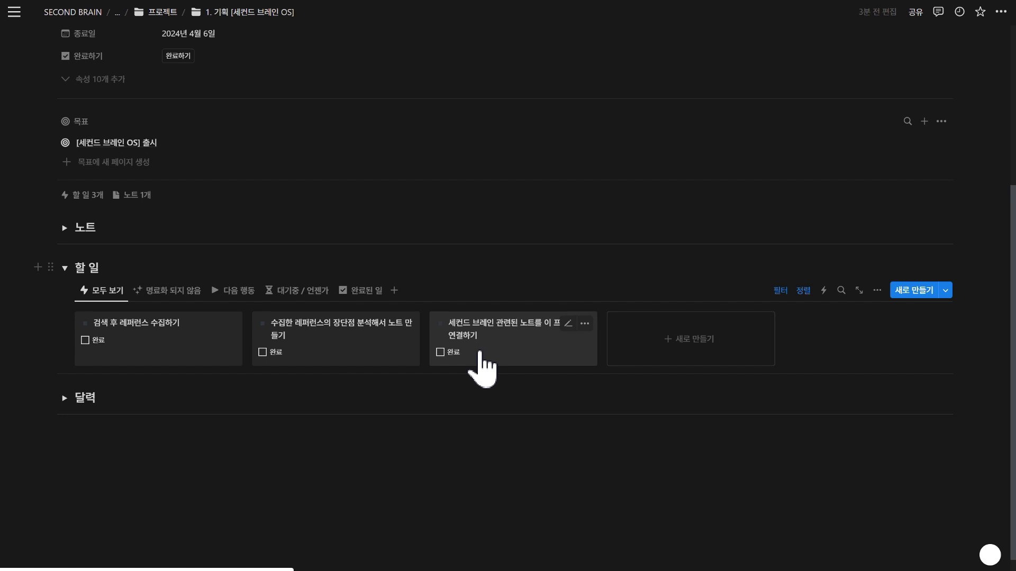
Check the project's tasks in the 명료화 되지 않음 view and return to the 모두 보기 view
left_click(170, 292)
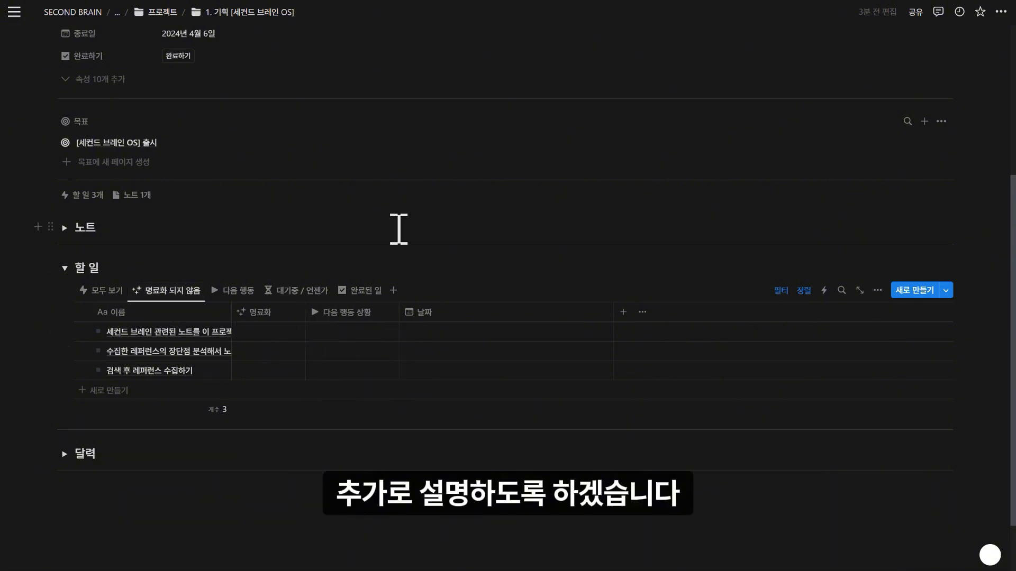
scroll(398, 229, "down", 2)
left_click(105, 229)
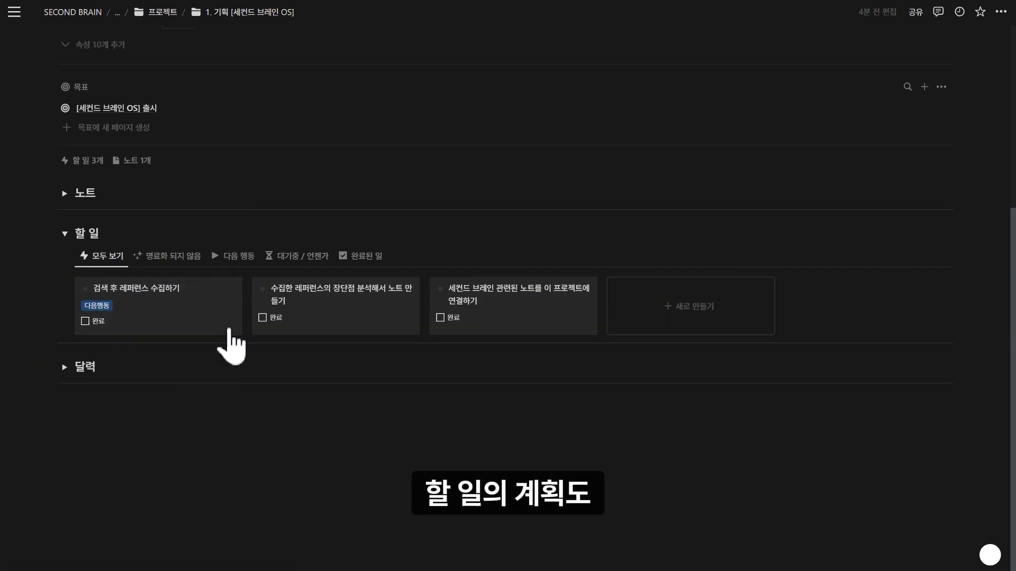
Expand the 달력 section and schedule the first task on April 2, the second on April 3 and the third on April 4
left_click(64, 367)
scroll(500, 288, "down", 3)
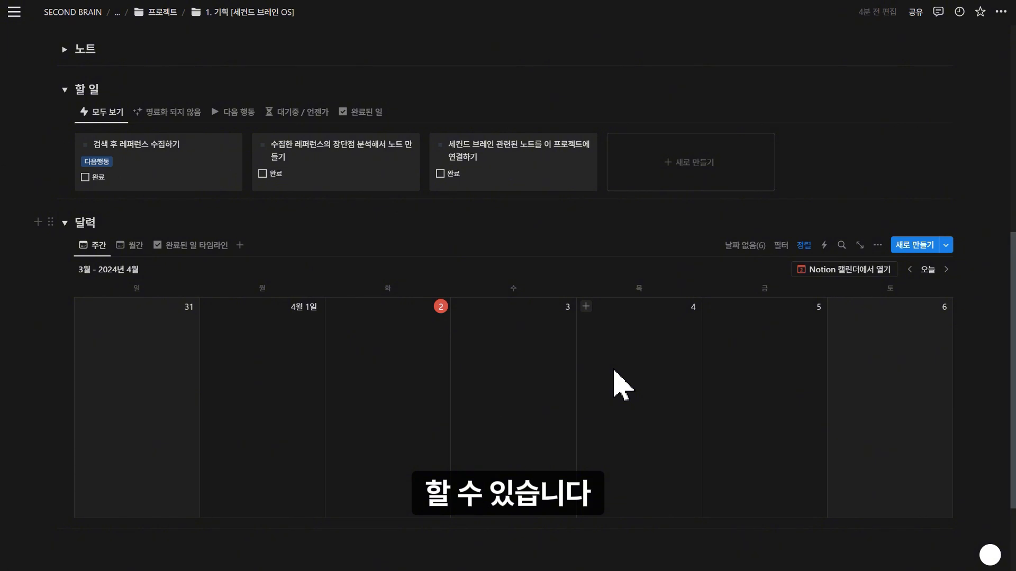
left_click_drag(176, 155, 418, 362)
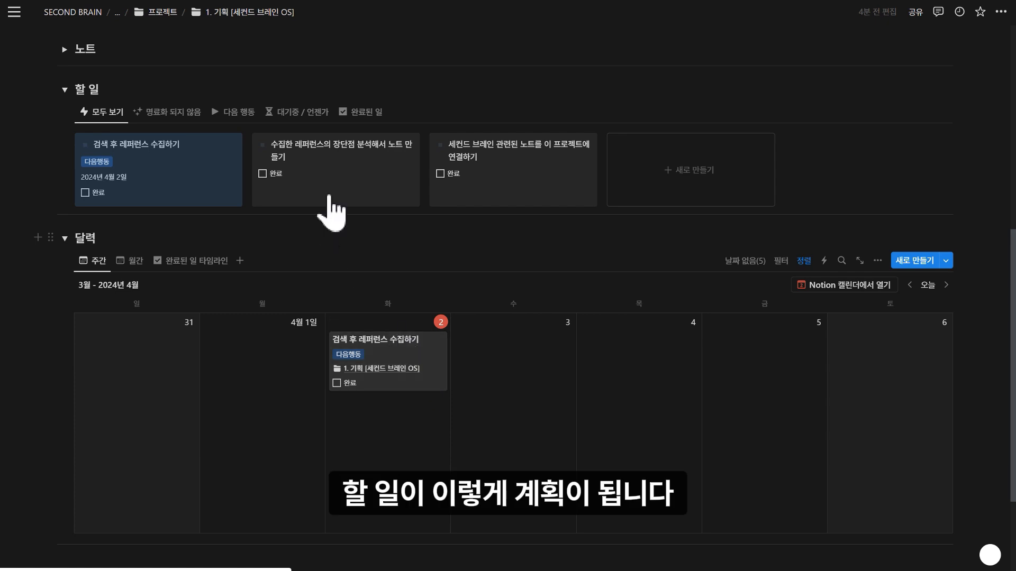
left_click_drag(336, 186, 483, 357)
left_click_drag(475, 177, 635, 378)
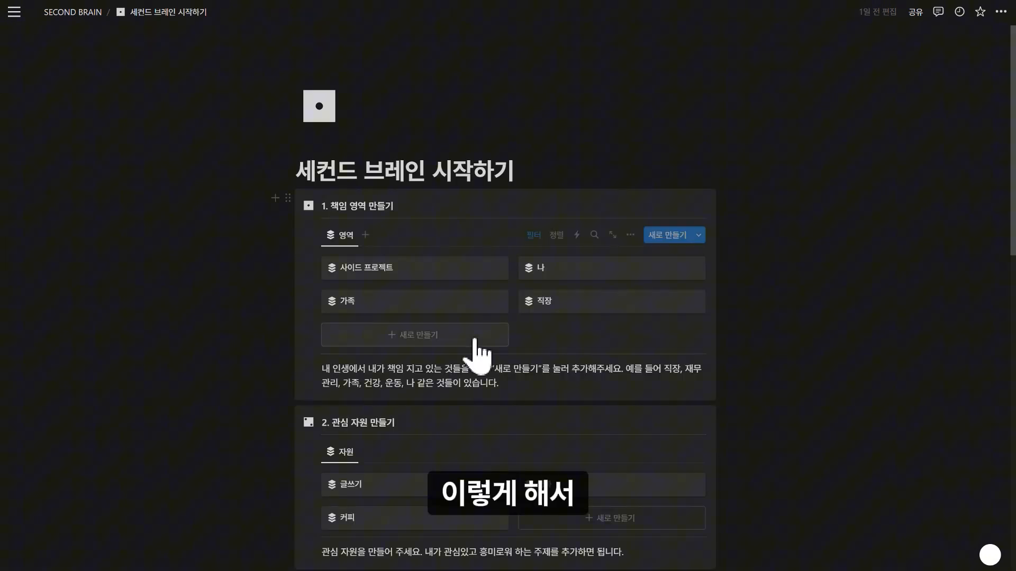
Review the 세컨드 브레인 시작하기 page from 책임 영역 만들기 through 할 일 배정하기
scroll(478, 349, "down", 1)
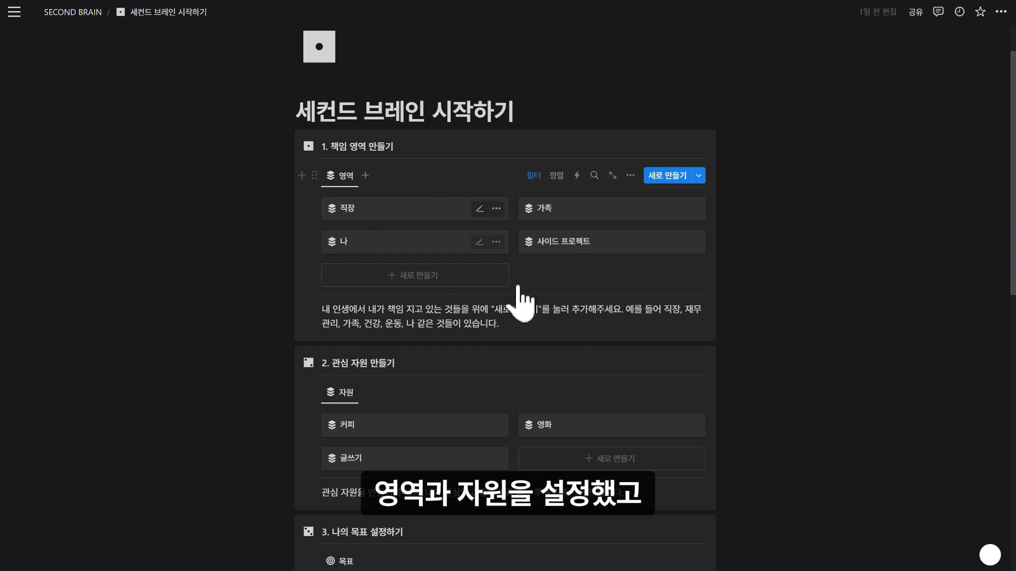
scroll(529, 371, "down", 5)
scroll(508, 349, "down", 2)
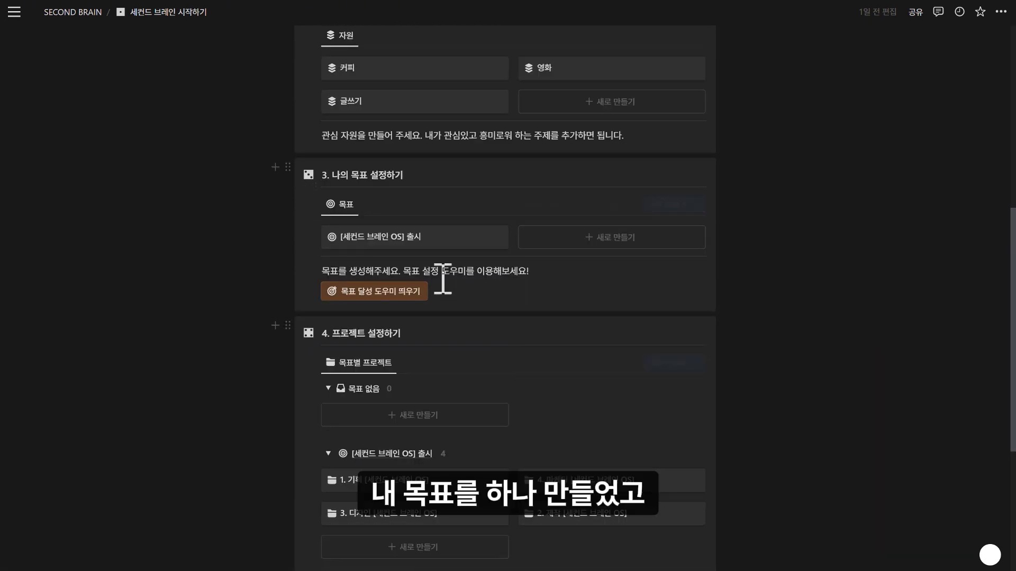
scroll(409, 236, "down", 5)
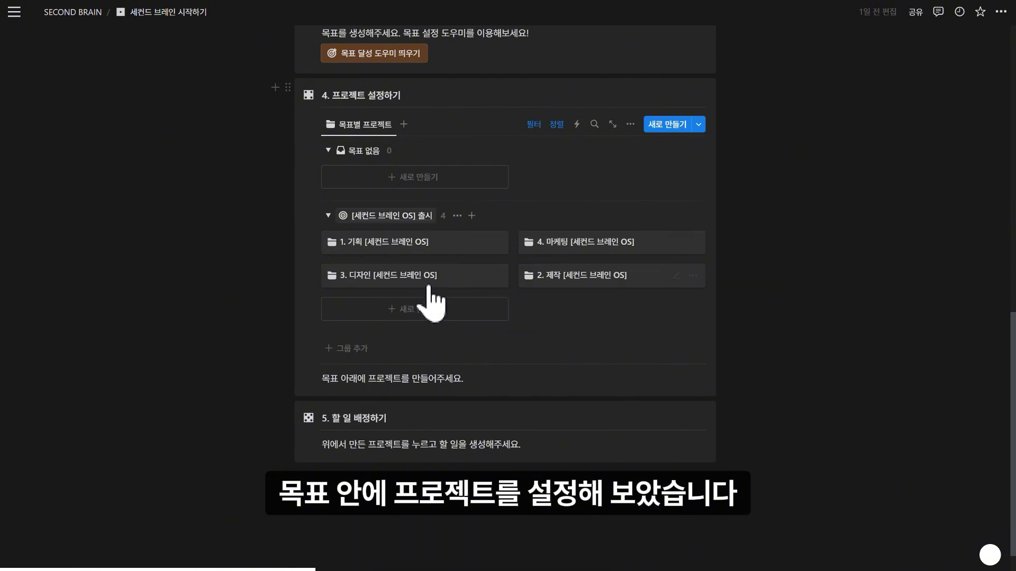
scroll(430, 296, "down", 1)
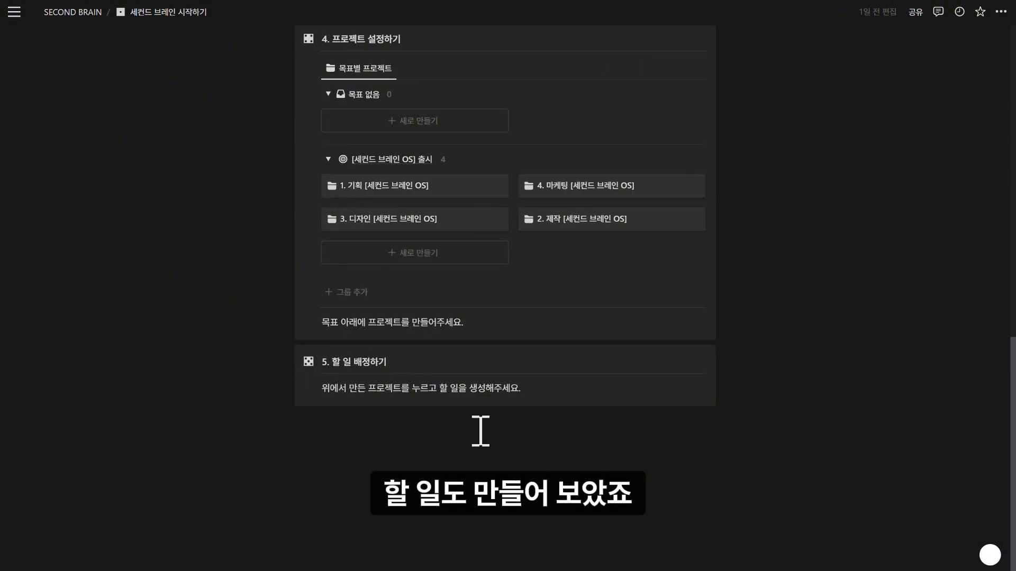
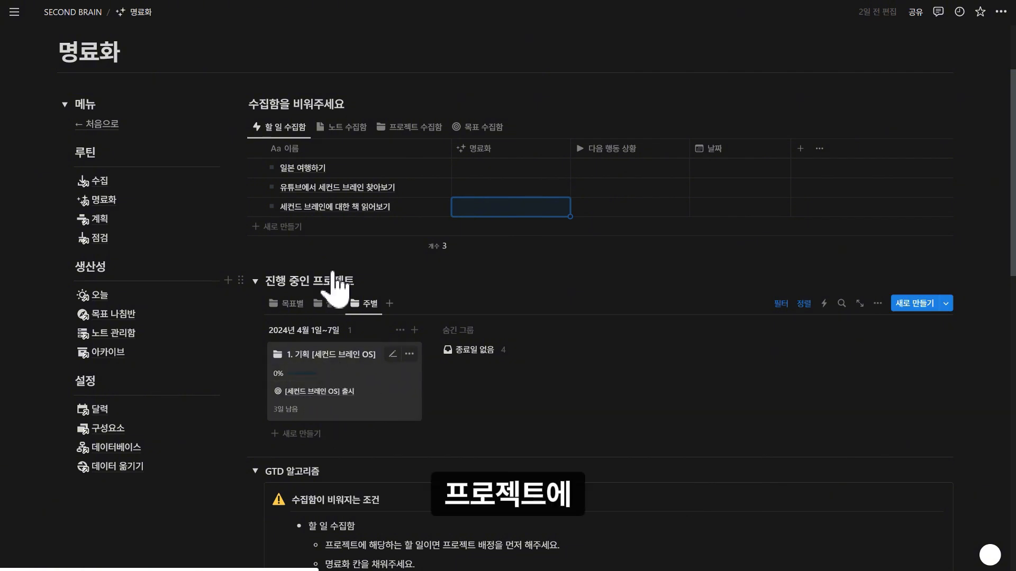
Assign the collected task "세컨드 브레인에 대한 책 읽어보기" to the project "1. 기획 [세컨드 브레인 OS]" and close its page
left_click(256, 206)
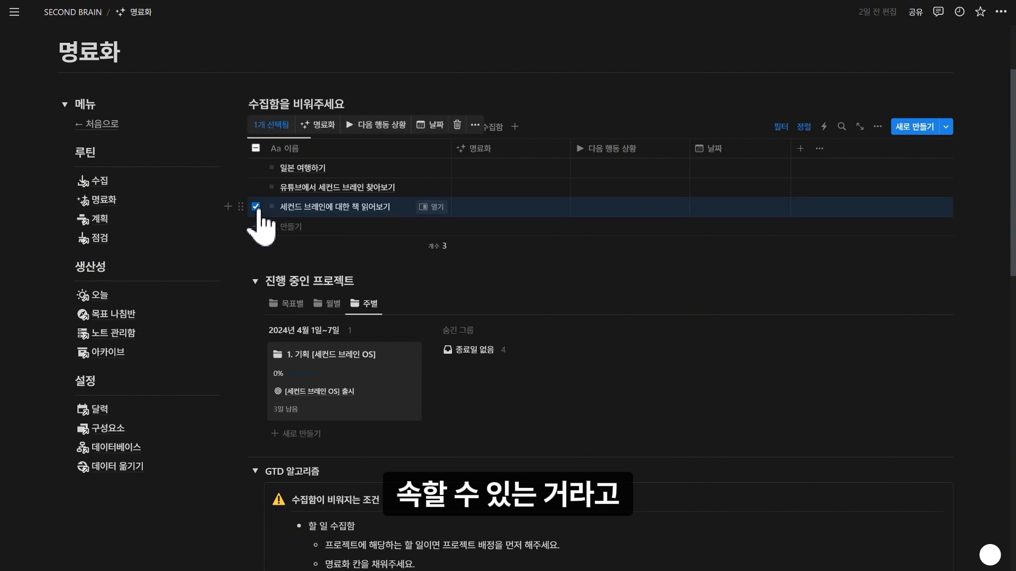
left_click(426, 206)
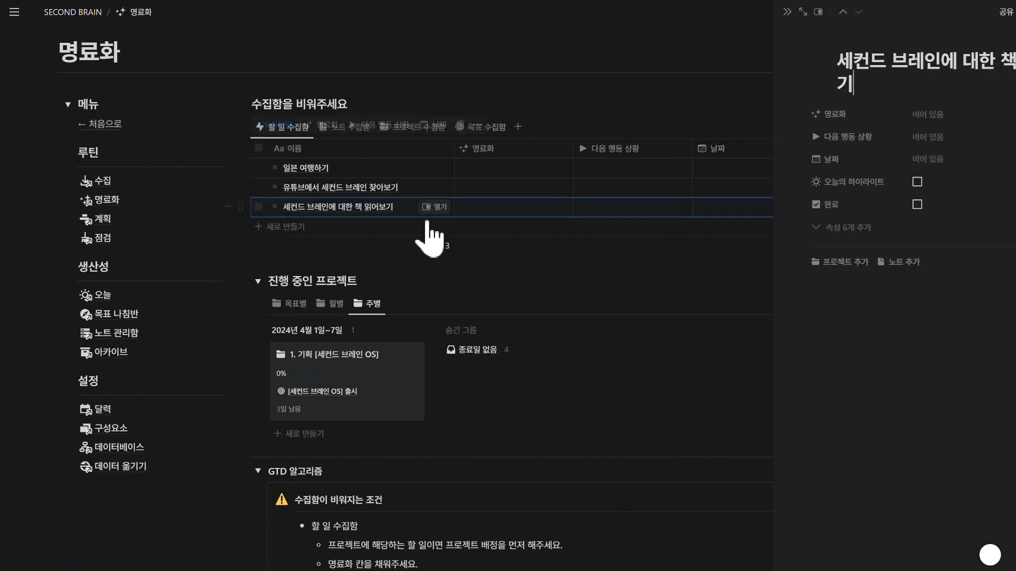
left_click(747, 262)
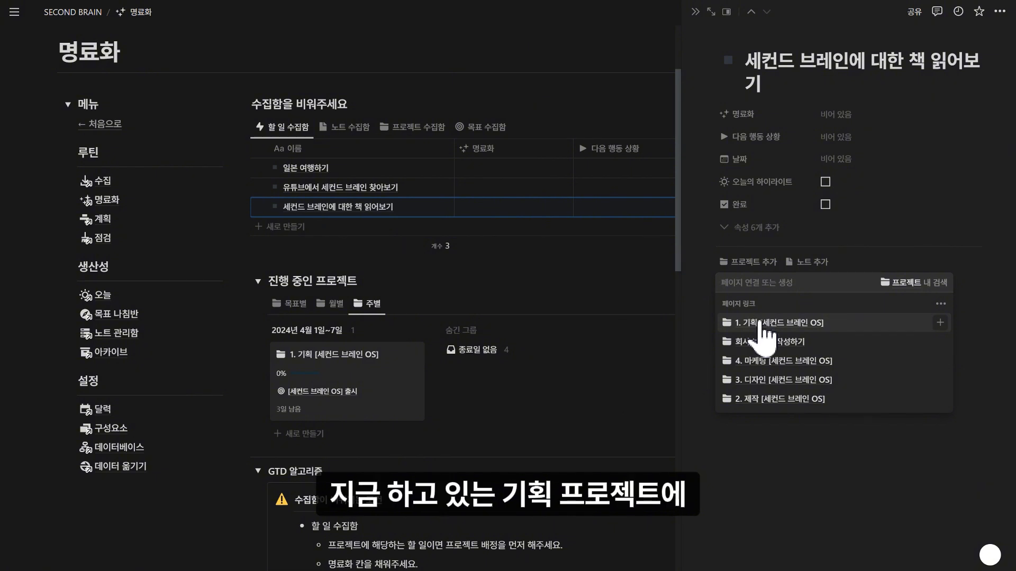
left_click(760, 324)
left_click(878, 256)
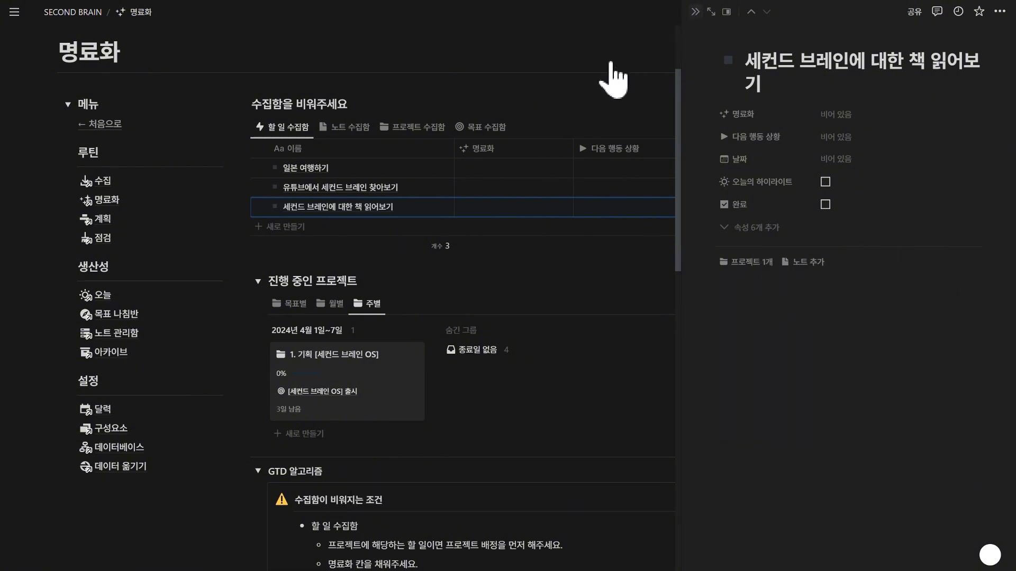
key("Escape")
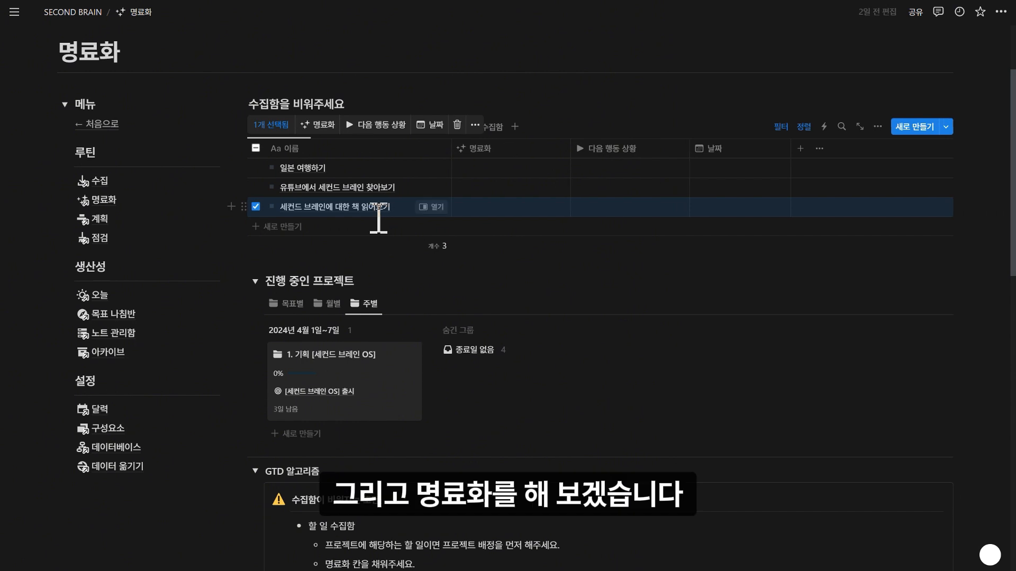
Check the GTD algorithm diagram and set the 명료화 of the task "세컨드 브레인에 대한 책 읽어보기" to 다음행동
scroll(544, 306, "down", 10)
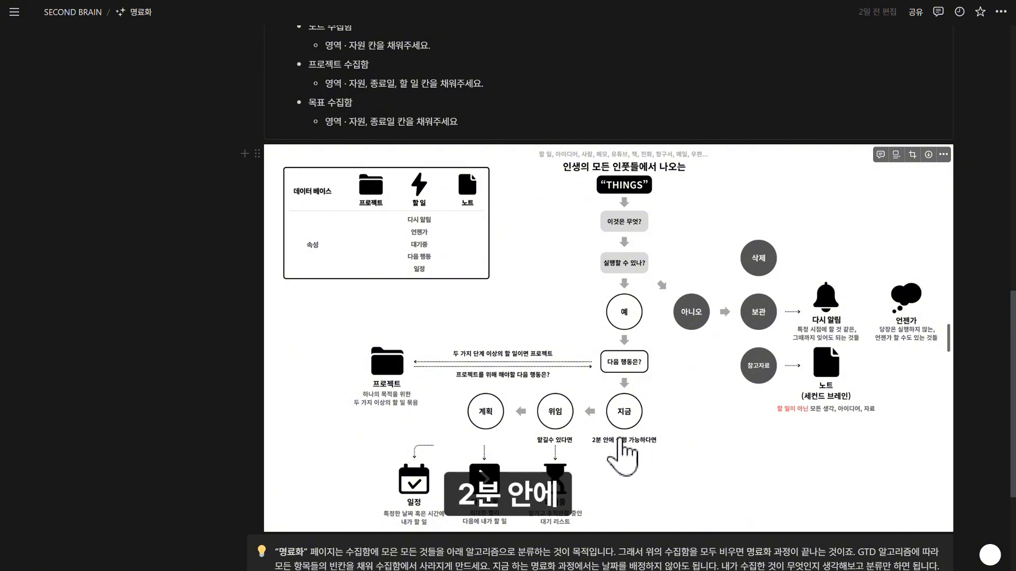
scroll(601, 318, "up", 8)
scroll(606, 305, "up", 3)
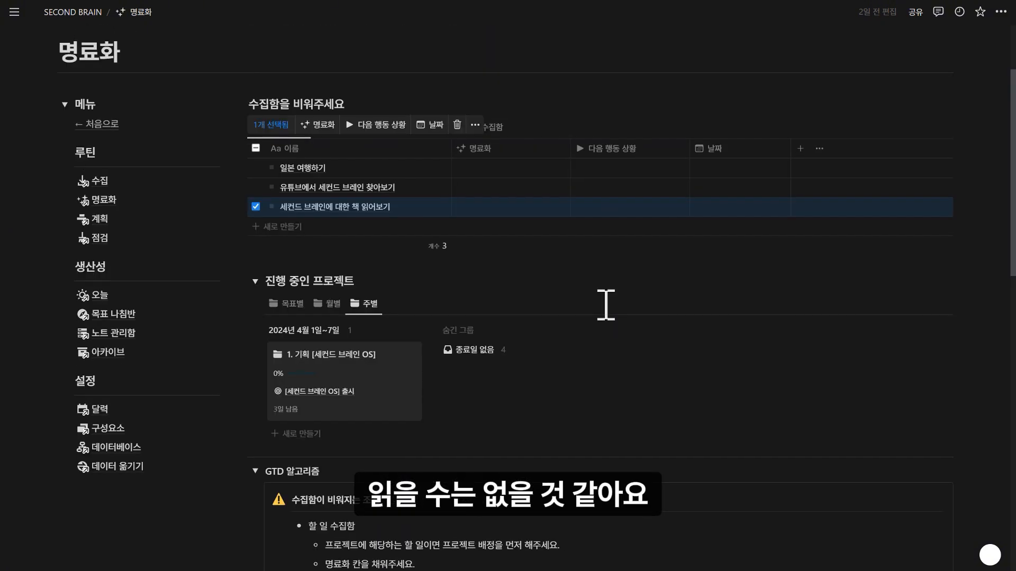
scroll(605, 301, "down", 10)
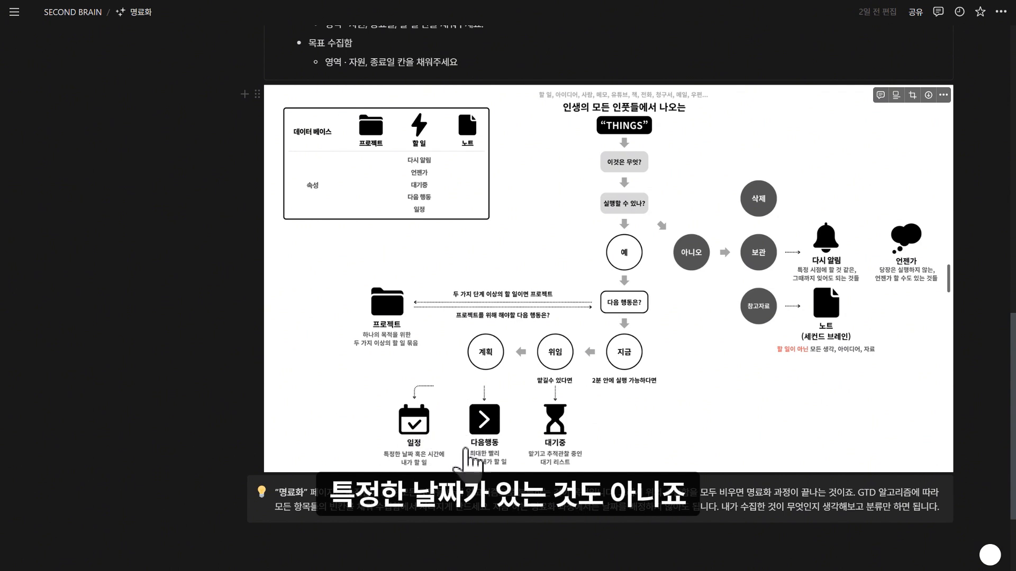
scroll(525, 272, "up", 12)
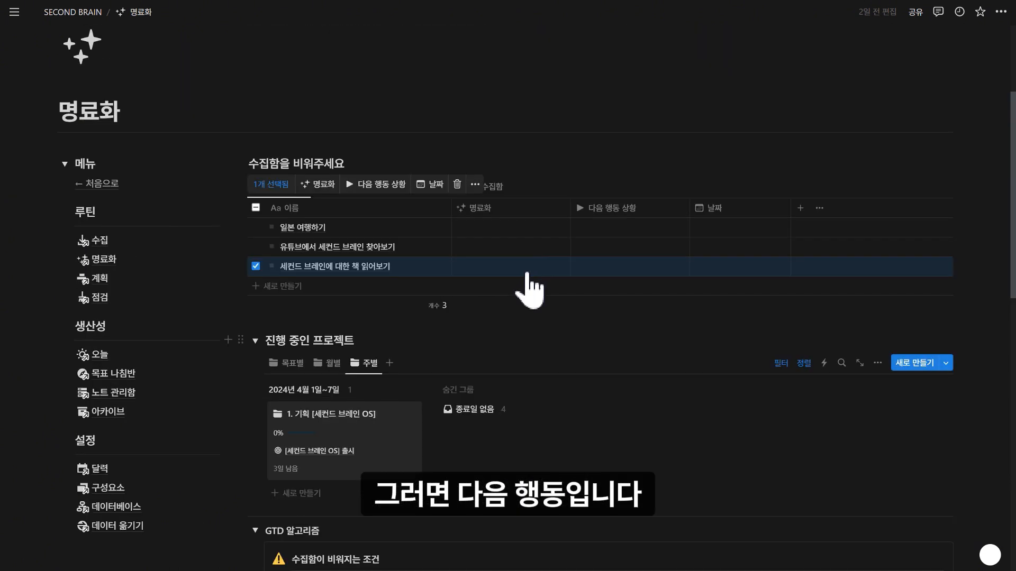
left_click(507, 268)
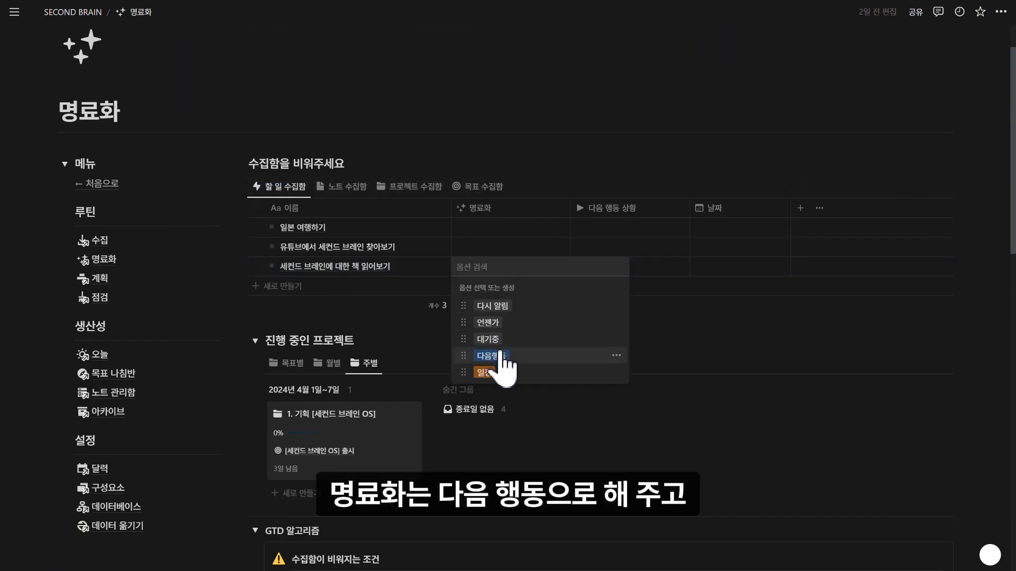
left_click(503, 354)
left_click(532, 312)
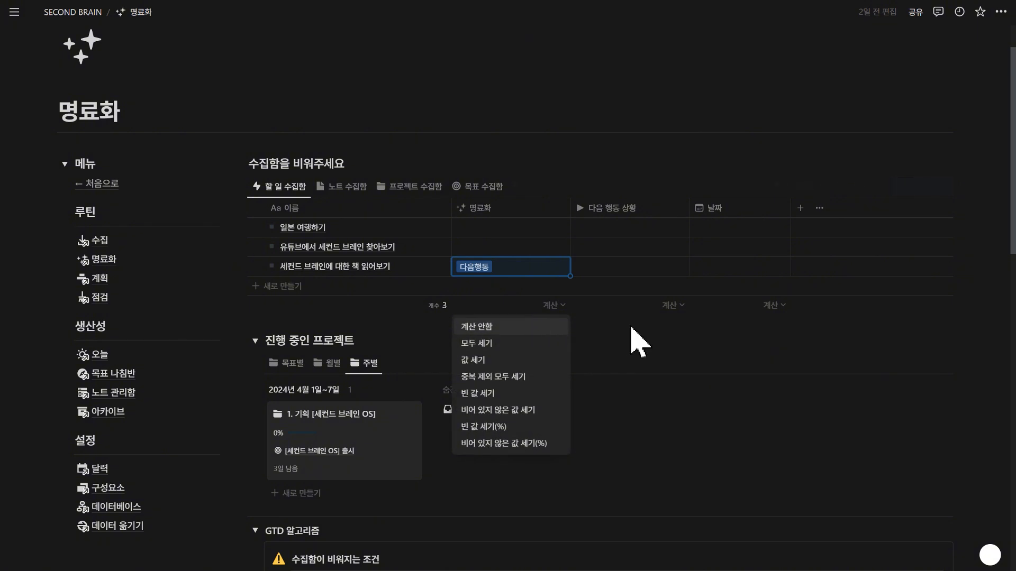
left_click(618, 338)
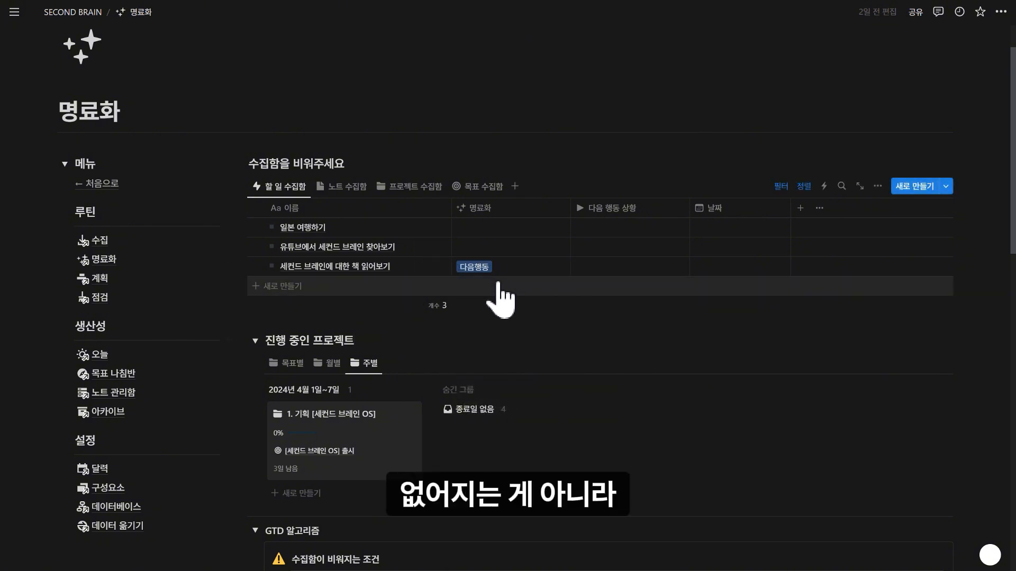
Set the 다음 행동 상황 of the task "세컨드 브레인에 대한 책 읽어보기" to 스마트폰
left_click(614, 271)
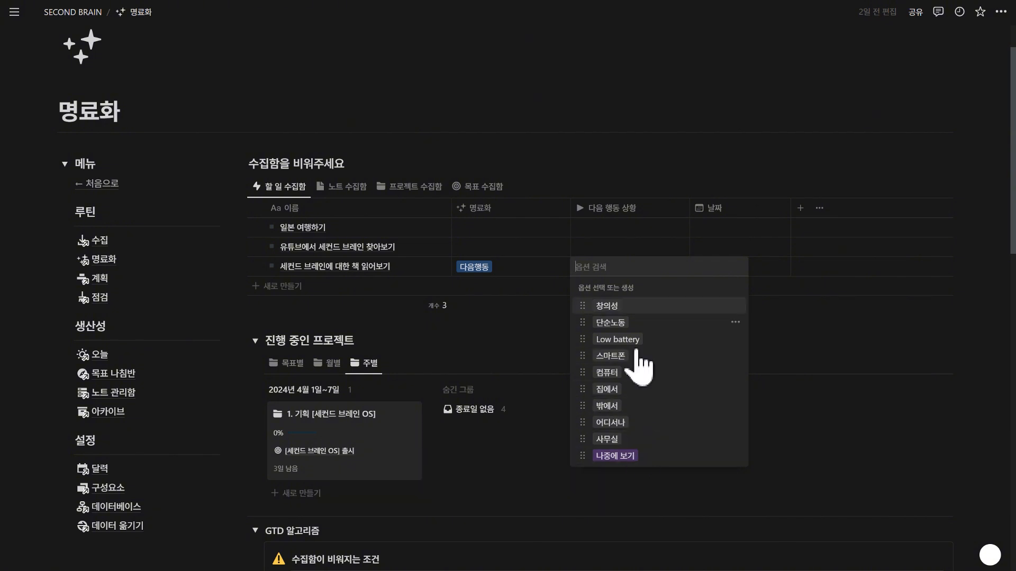
left_click(635, 356)
left_click(516, 302)
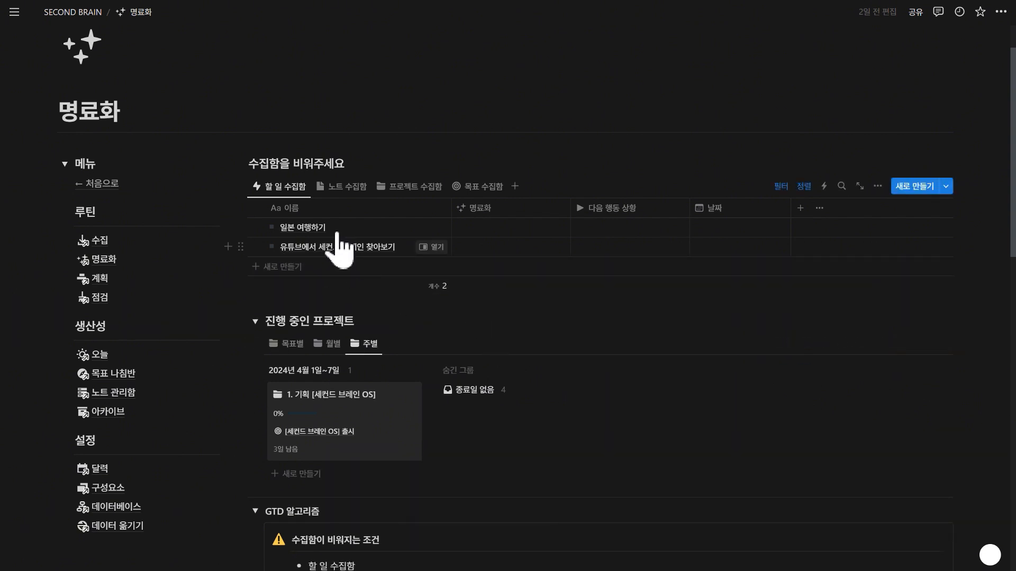
Assign the collected task "유튜브에서 세컨드 브레인 찾아보기" to the project "1. 기획 [세컨드 브레인 OS]" and close its page
left_click(346, 398)
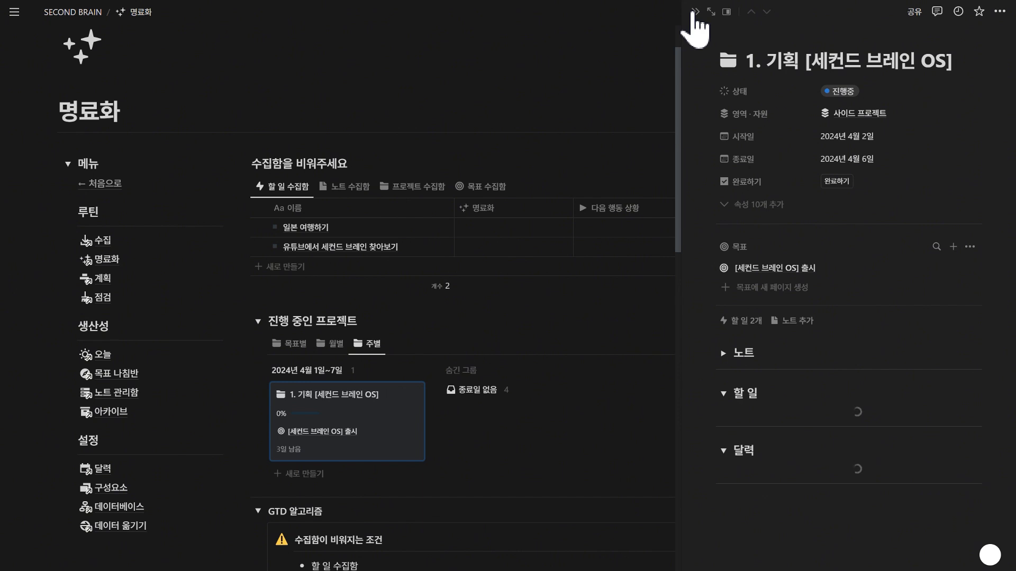
left_click(694, 12)
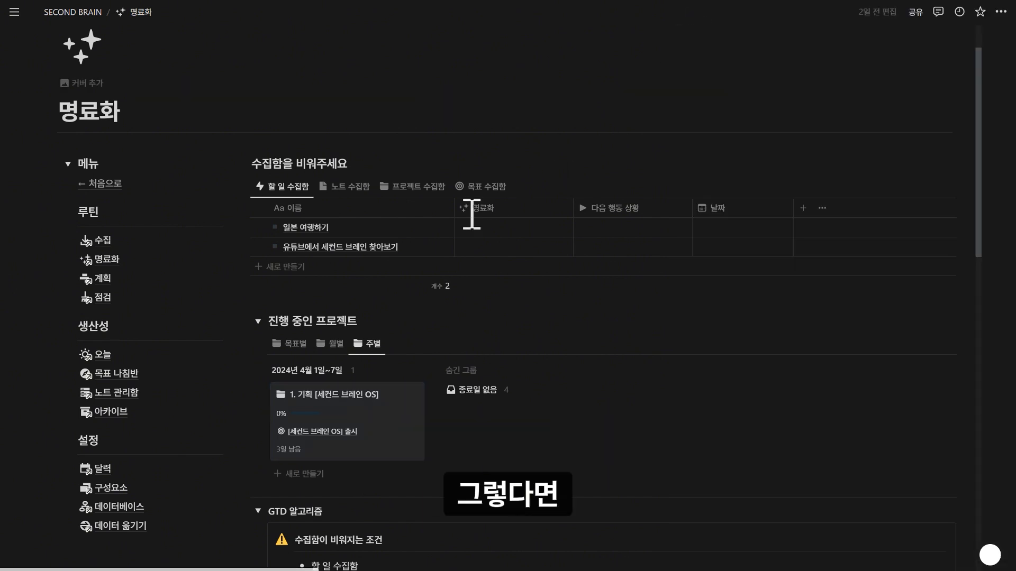
left_click(431, 247)
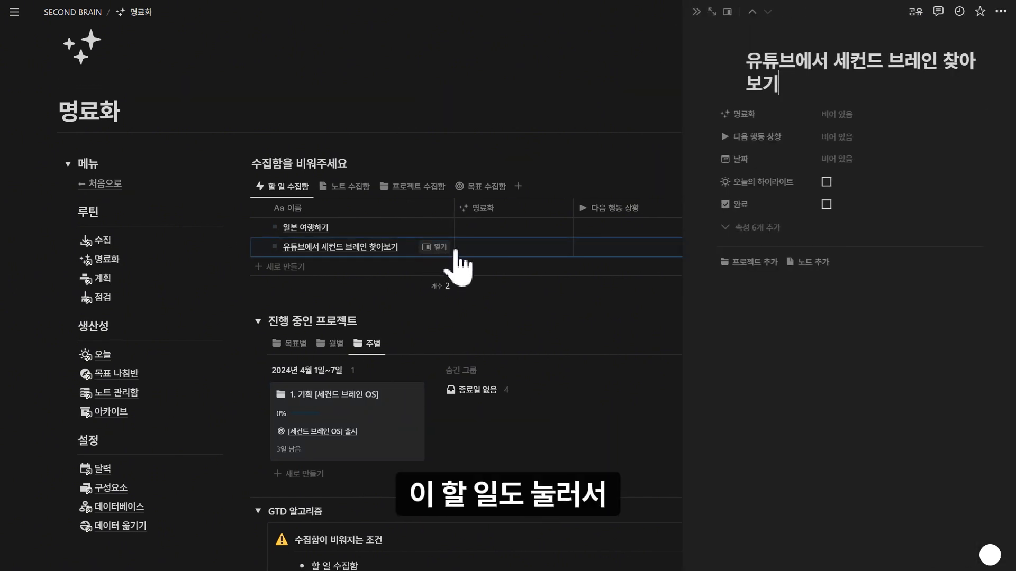
left_click(754, 262)
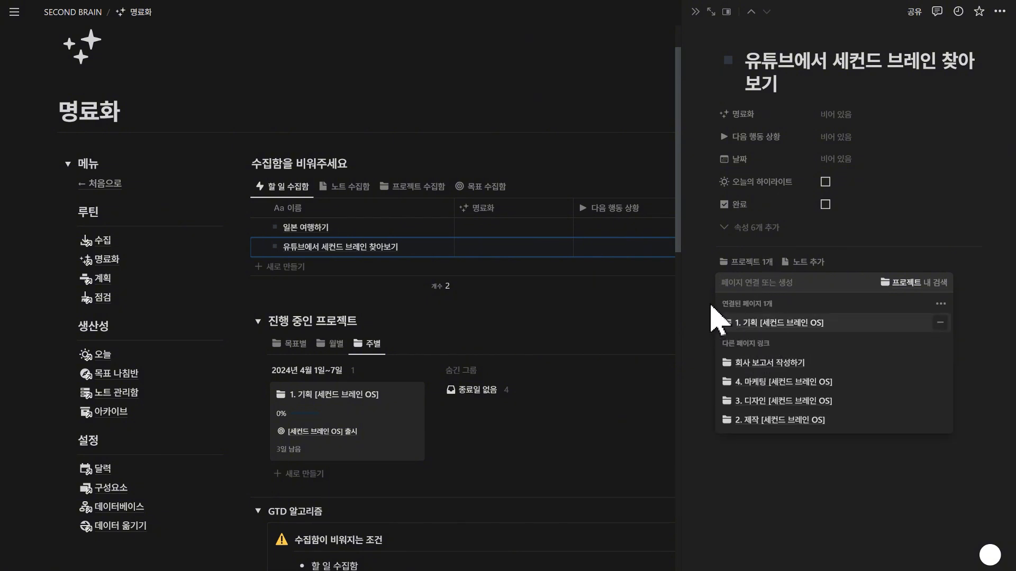
left_click(725, 323)
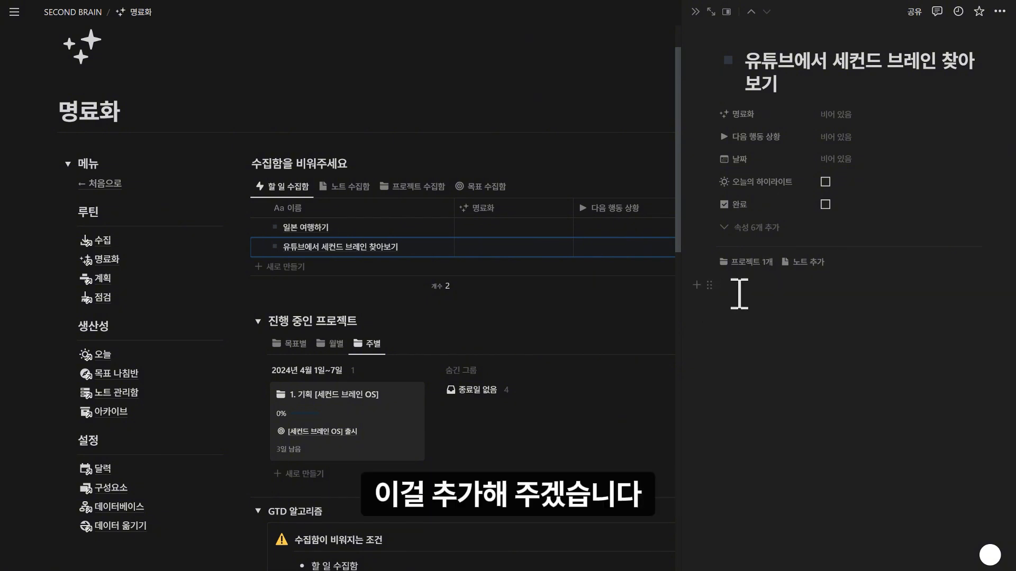
left_click(695, 12)
Check the GTD algorithm and set the 명료화 of the task "유튜브에서 세컨드 브레인 찾아보기" to 다음행동
left_click(511, 248)
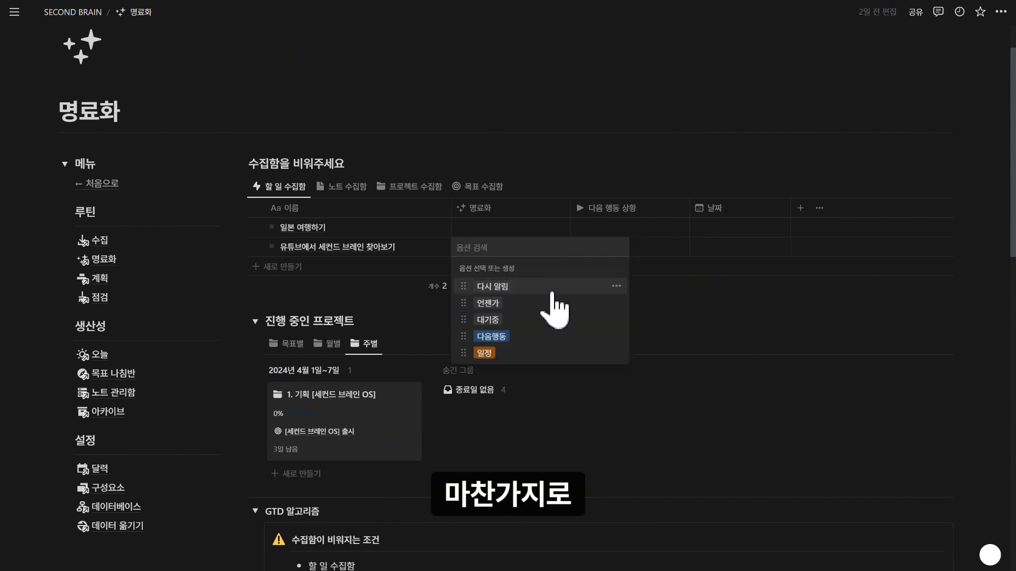
left_click(753, 312)
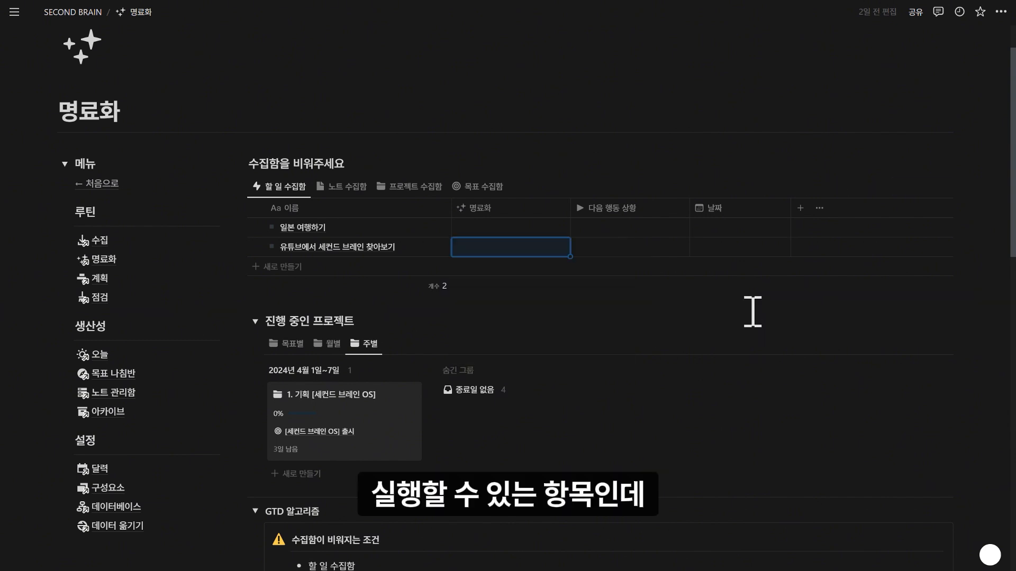
scroll(753, 312, "down", 13)
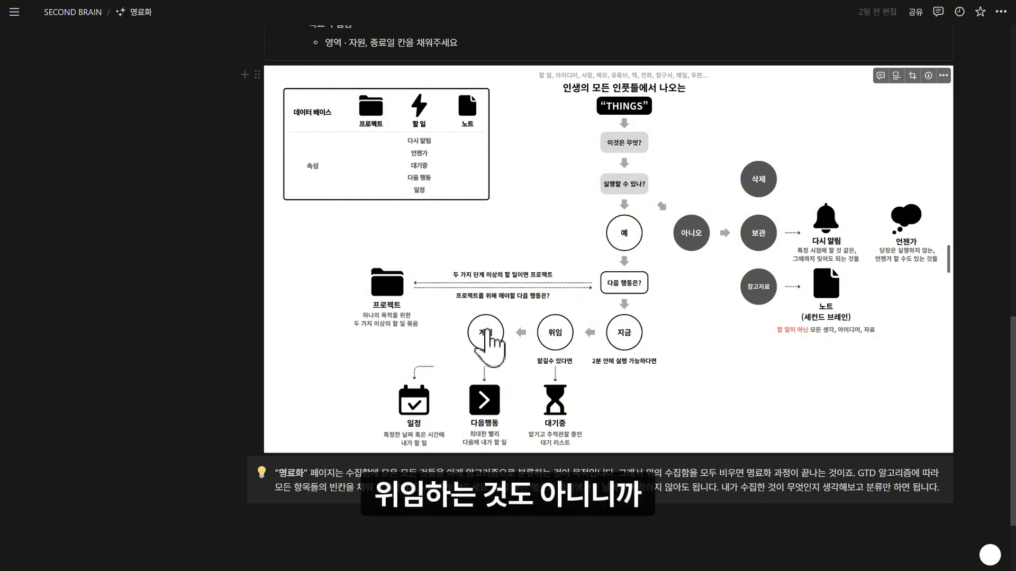
scroll(645, 196, "up", 10)
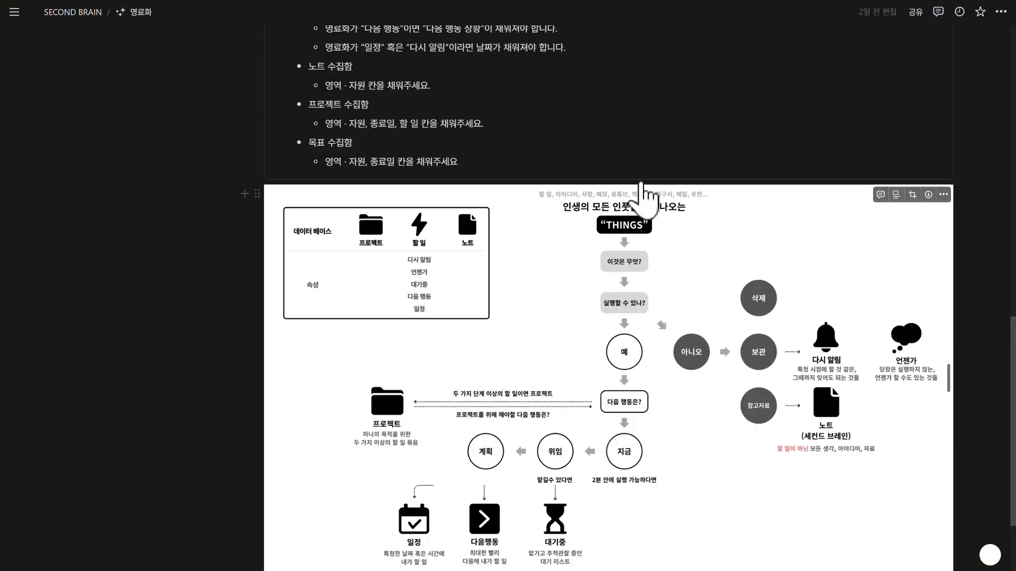
left_click(539, 193)
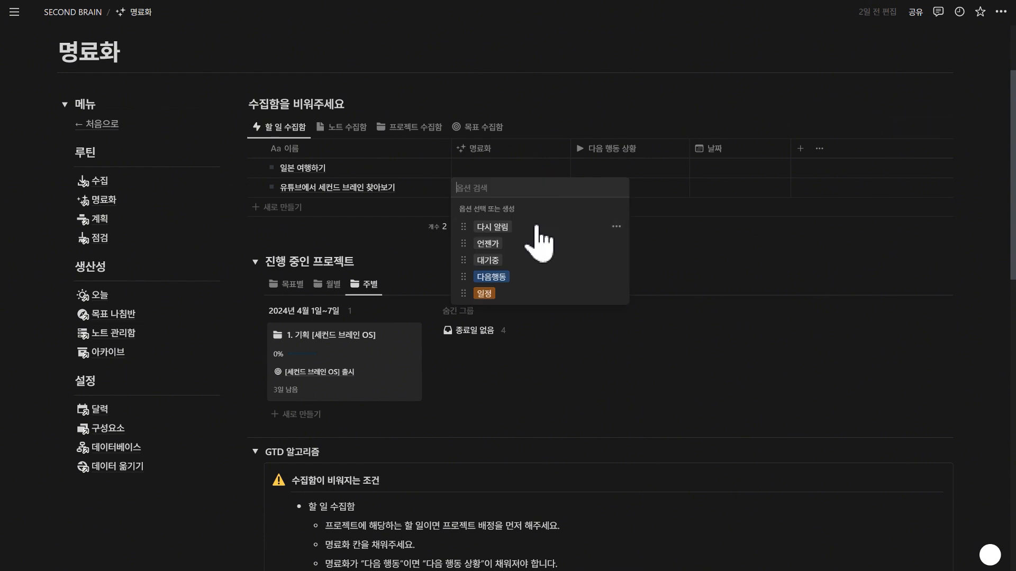
left_click(535, 281)
Set the 다음 행동 상황 of the task "유튜브에서 세컨드 브레인 찾아보기" to 스마트폰
left_click(626, 194)
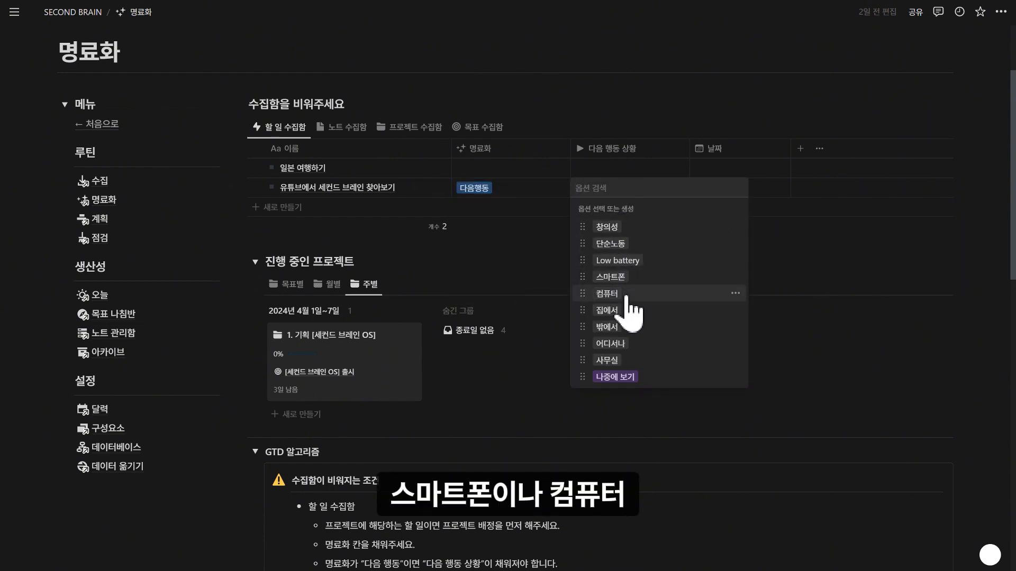
left_click(644, 280)
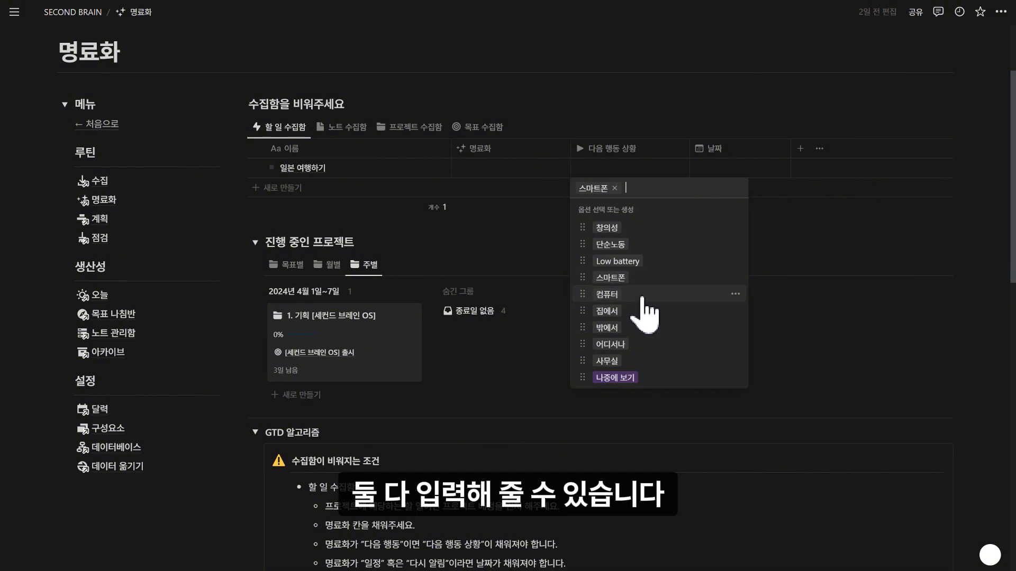
left_click(793, 231)
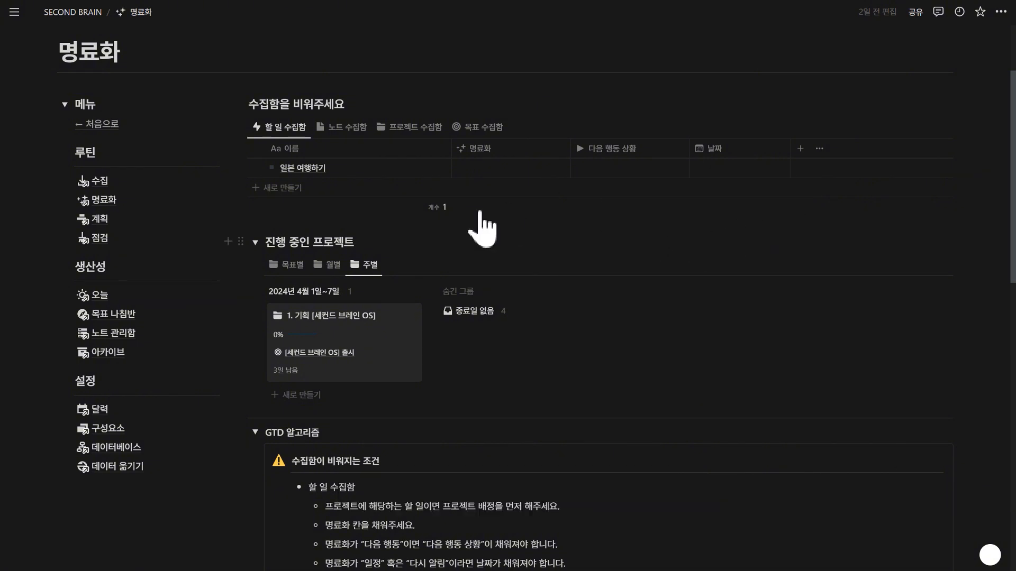
Check the project branch of the GTD algorithm and cut the title "일본 여행하기" from the remaining task in 할 일 수집함
scroll(667, 251, "up", 1)
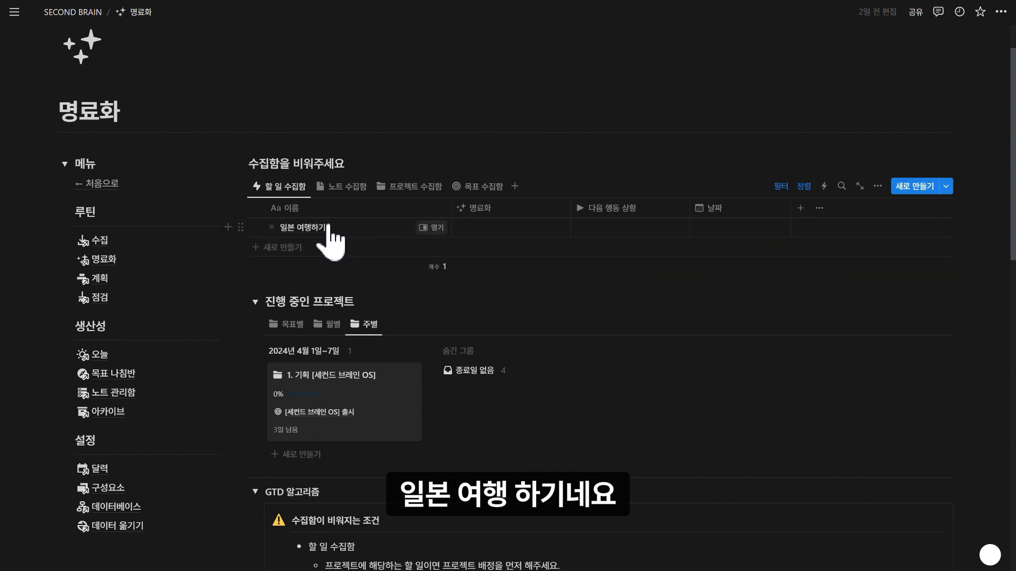
scroll(511, 247, "down", 10)
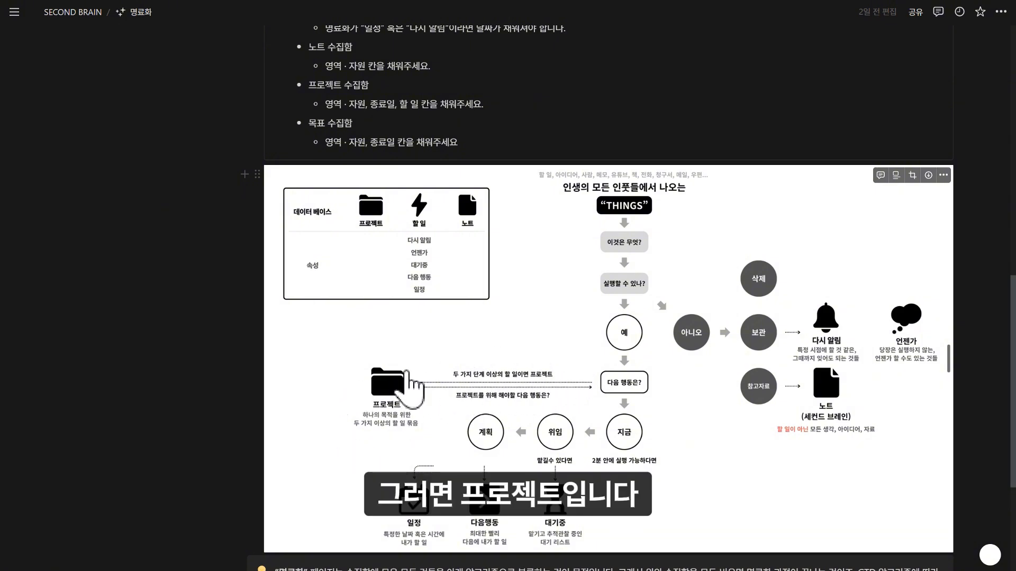
scroll(545, 132, "up", 15)
left_click(326, 289)
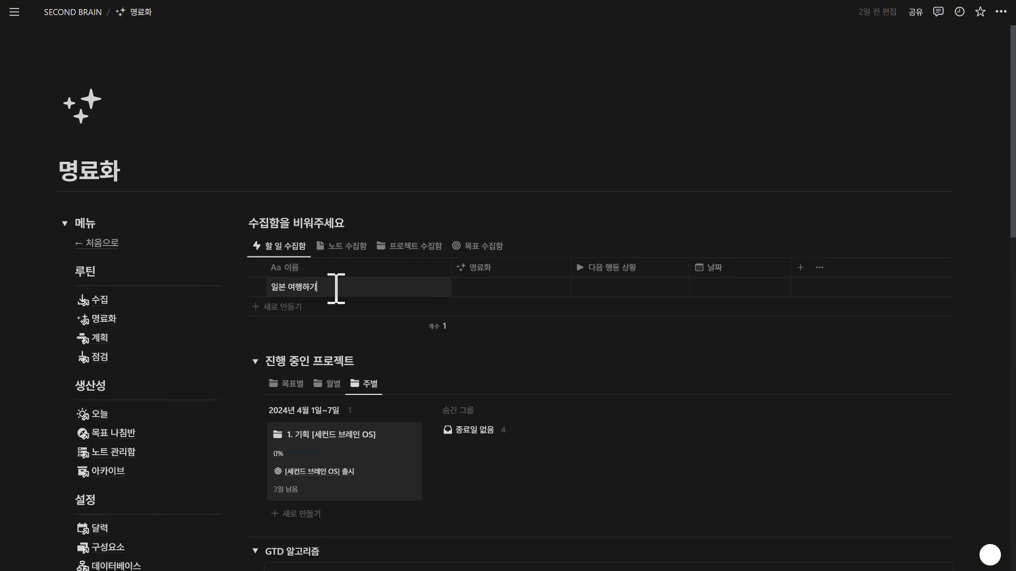
left_click_drag(333, 287, 247, 295)
key("ctrl+x")
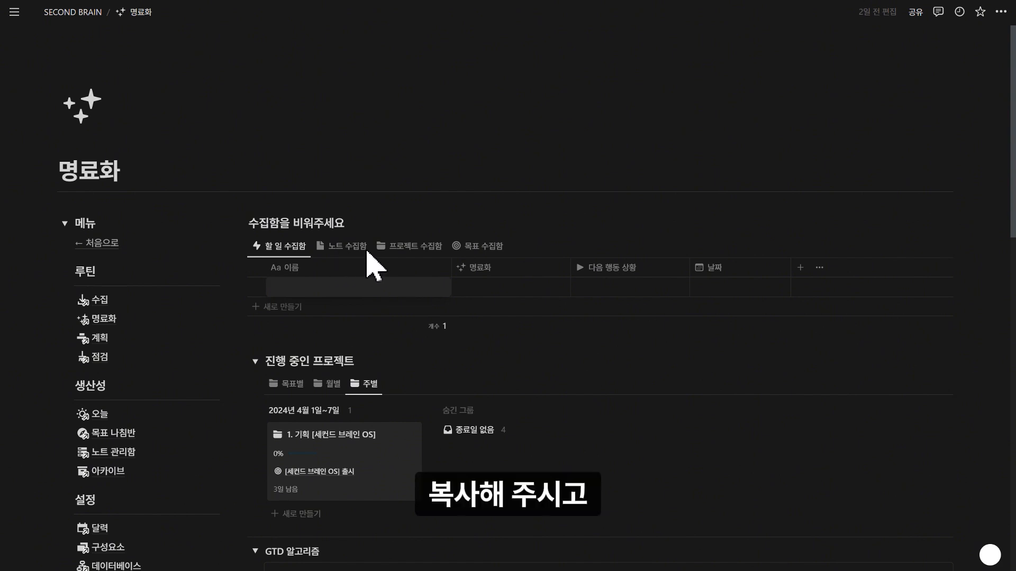
Add a new project in 프로젝트 수집함 and paste "일본 여행하기" as its name
left_click(423, 248)
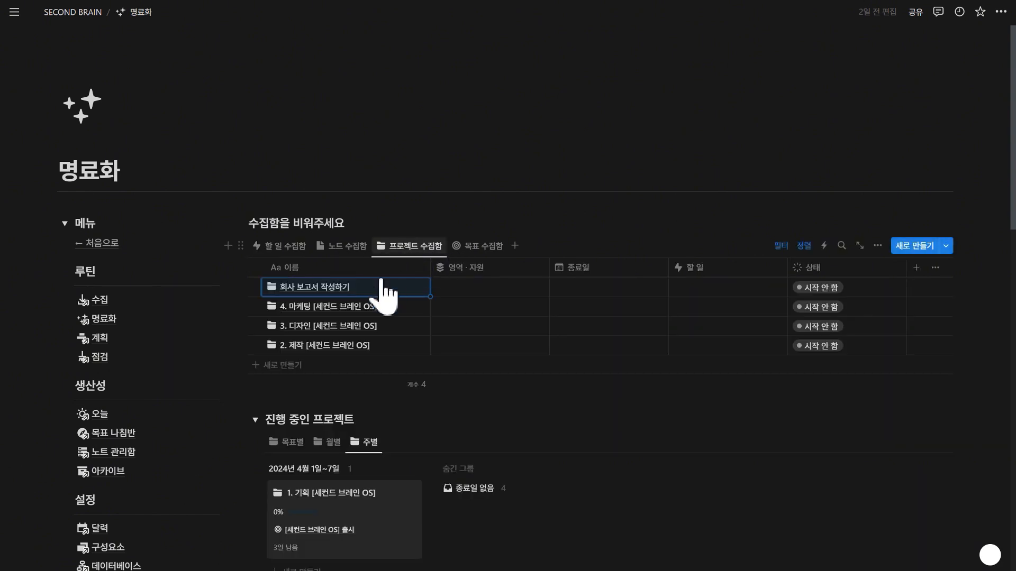
left_click(325, 371)
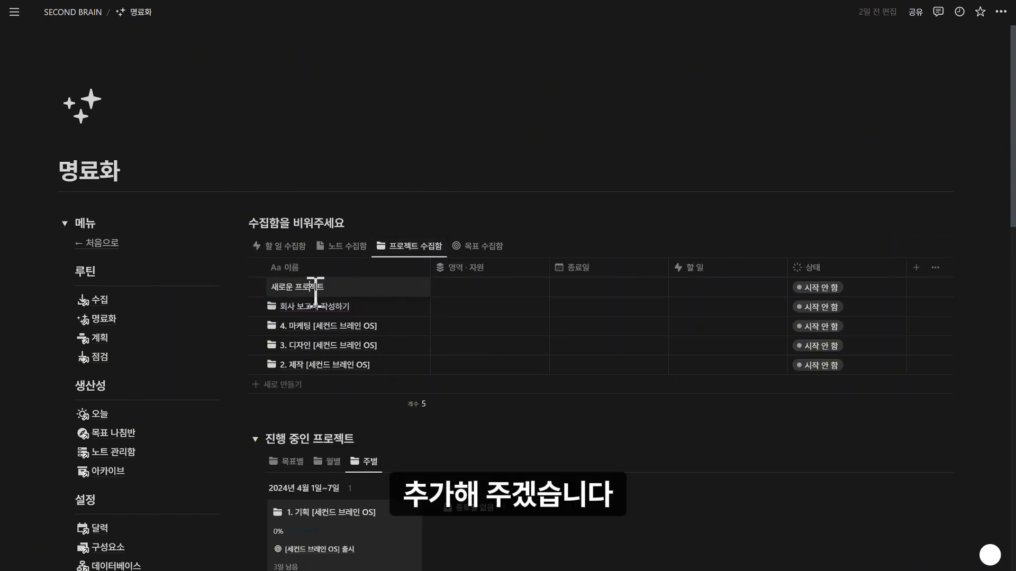
key("ctrl+v")
key("Escape")
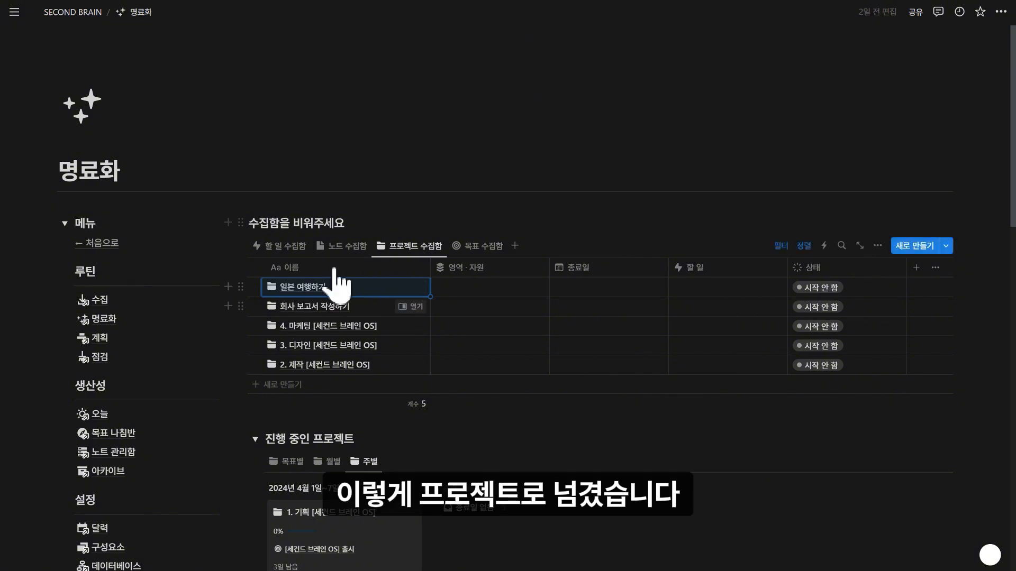
Delete the untitled task from 할 일 수집함
left_click(298, 248)
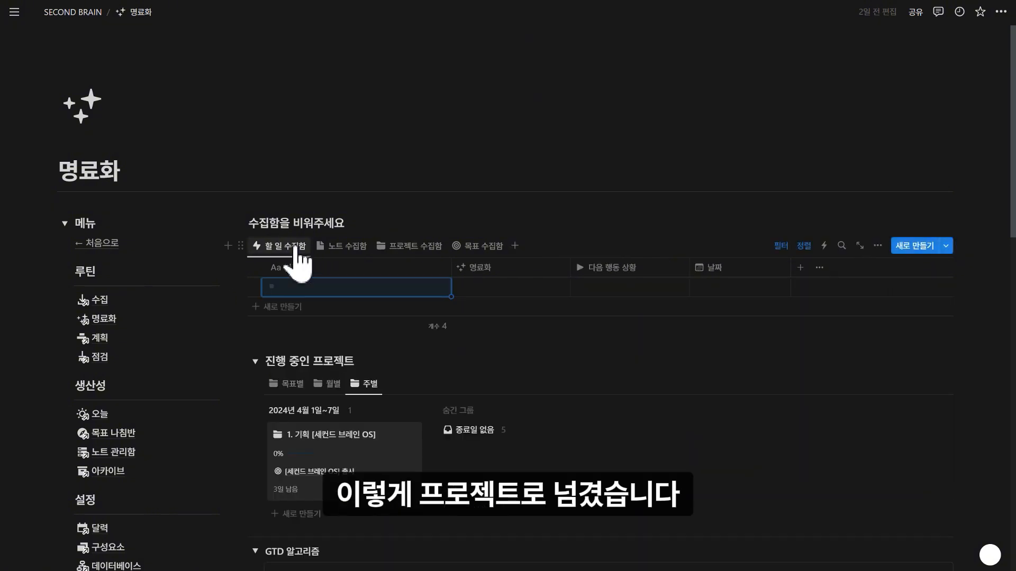
left_click(256, 287)
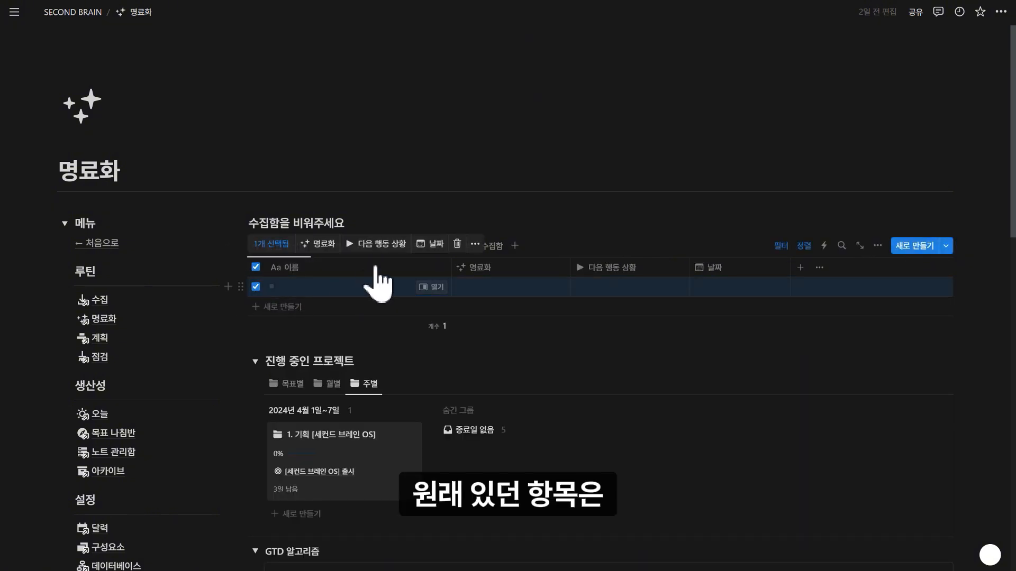
left_click(456, 246)
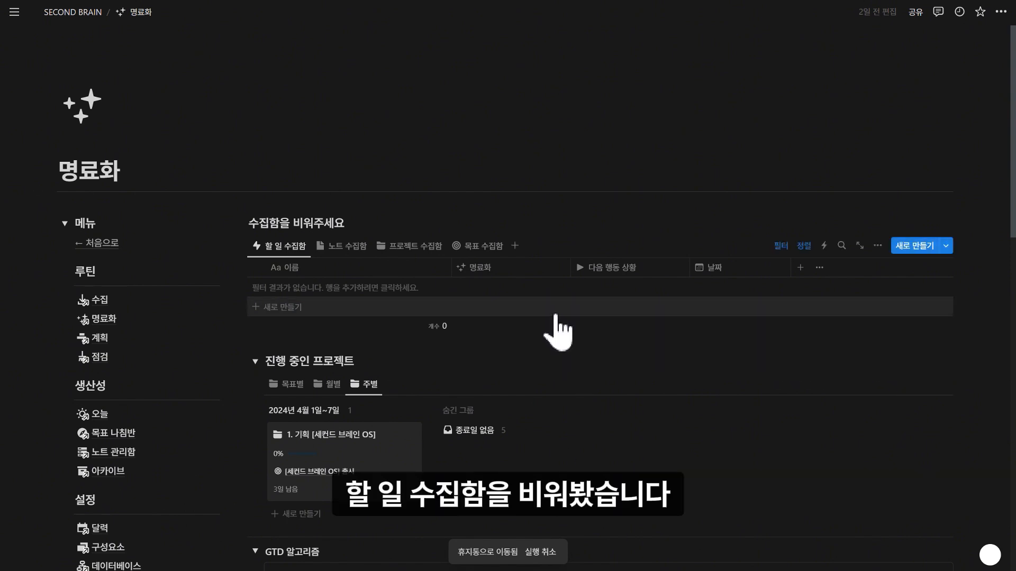
Open the project 일본 여행하기 from 프로젝트 수집함, link a new 영역 · 자원 page named 여행 and set 종료일 to 2024년 6월 15일
left_click(409, 245)
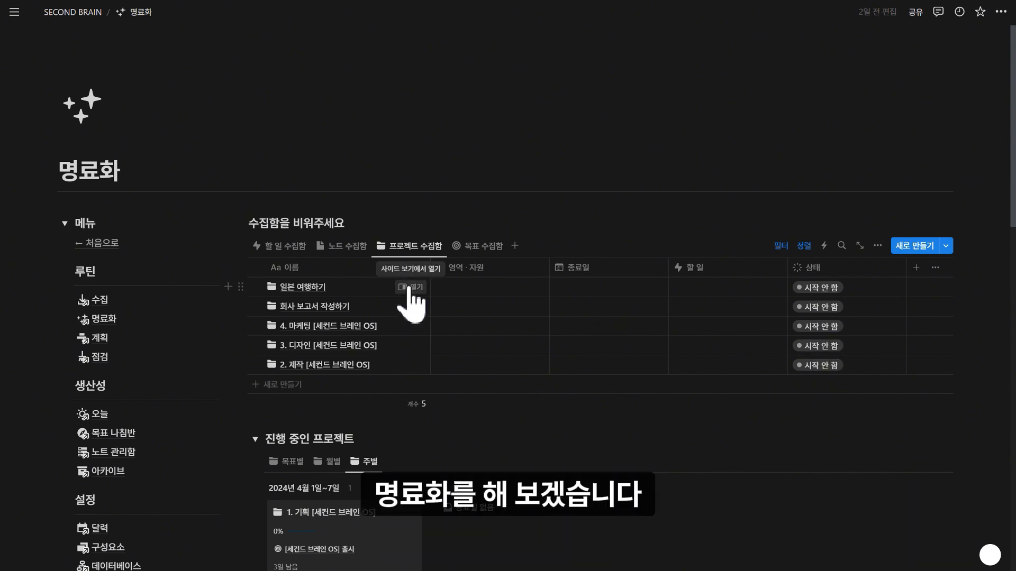
left_click(410, 288)
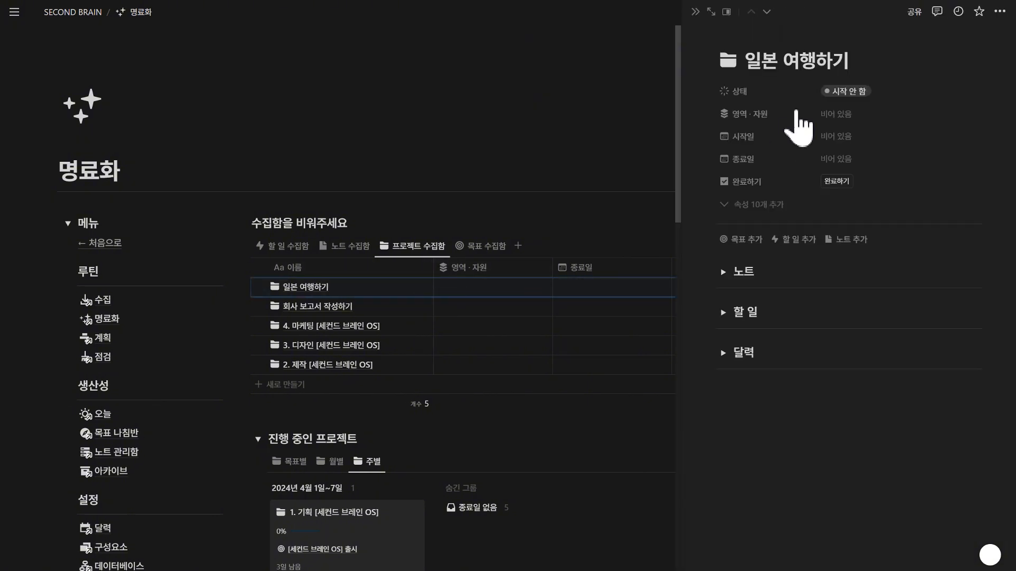
left_click(869, 123)
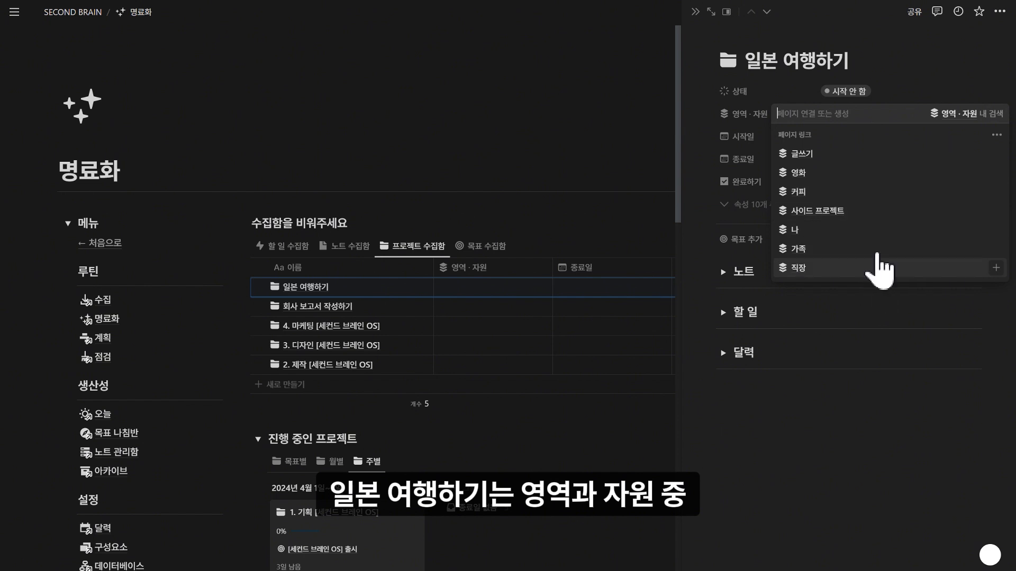
type("여")
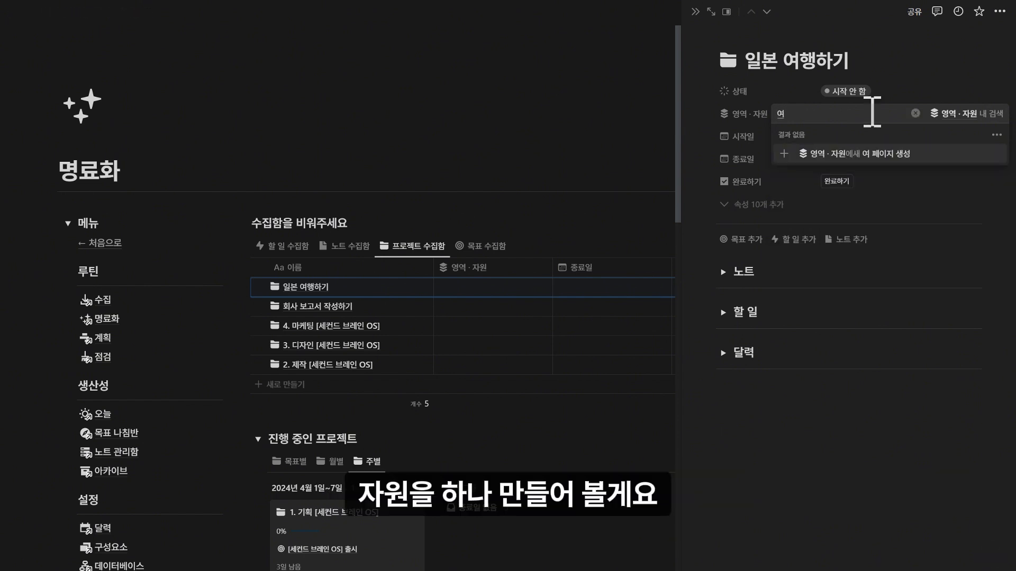
type("행")
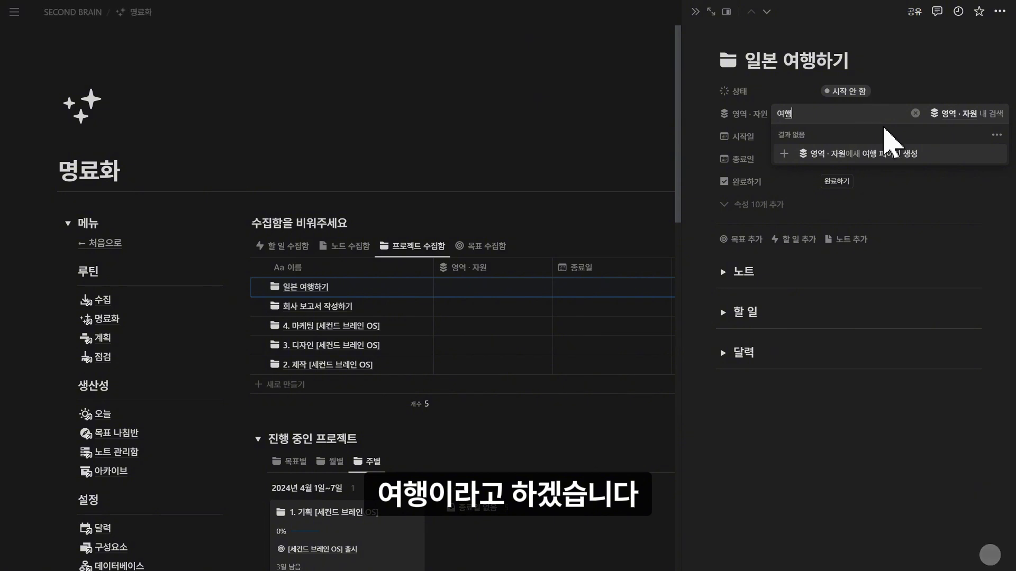
left_click(857, 154)
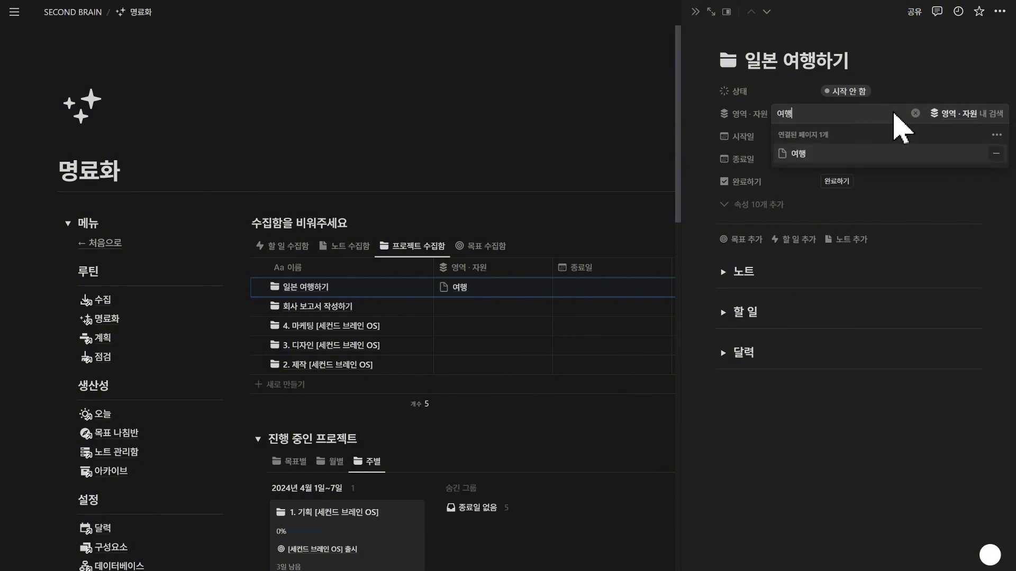
left_click(945, 68)
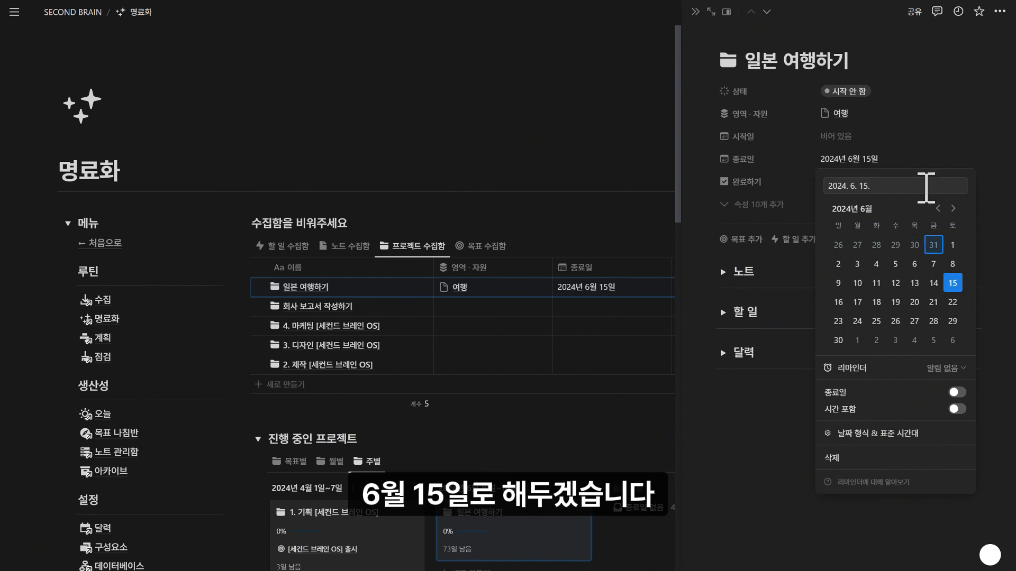
left_click(907, 141)
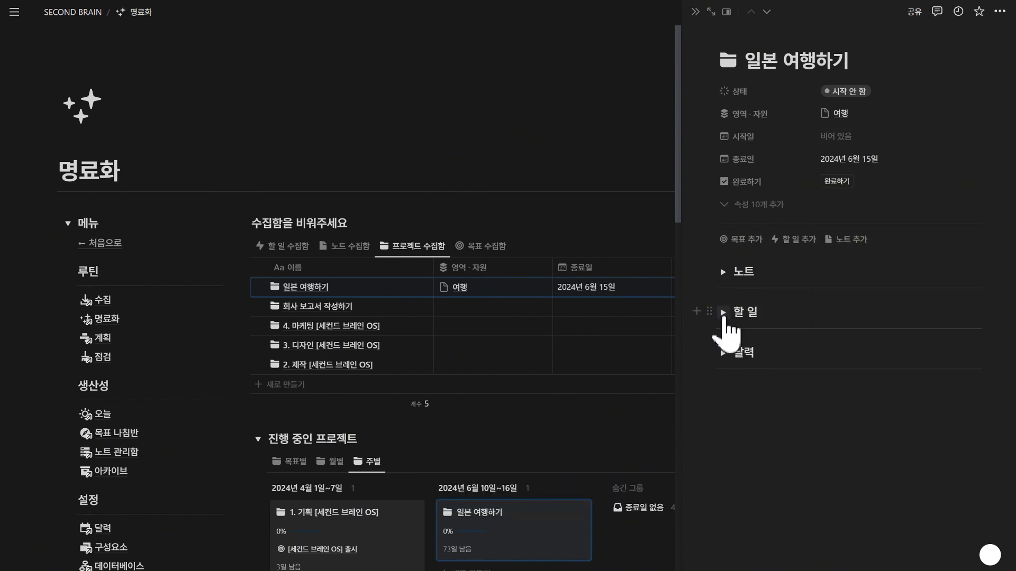
Expand the 할 일 section of 일본 여행하기 and create a linked task named "가고 싶은 곳 찾아보기"
left_click(723, 313)
scroll(471, 204, "down", 5)
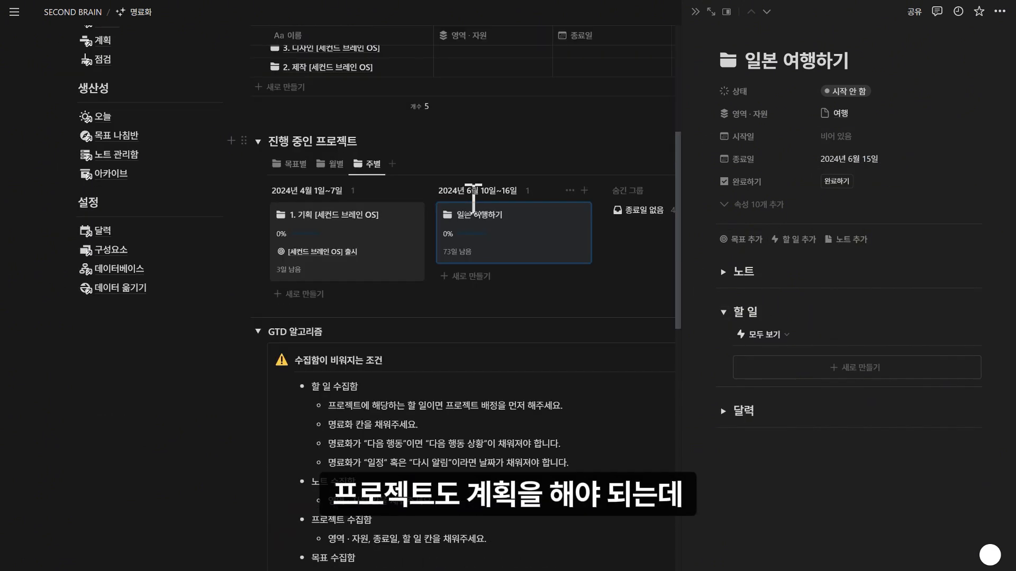
scroll(473, 198, "down", 9)
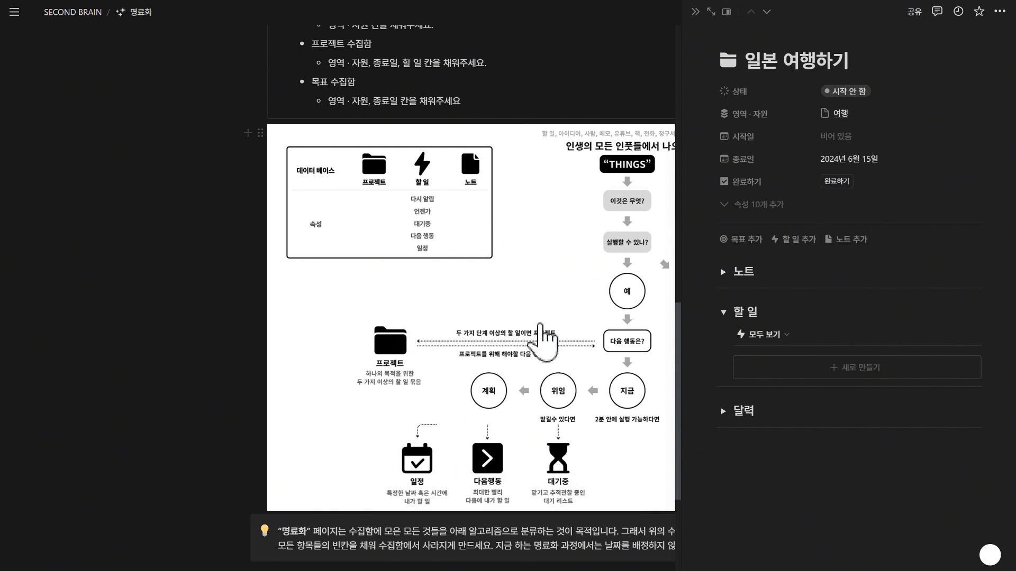
scroll(539, 212, "up", 10)
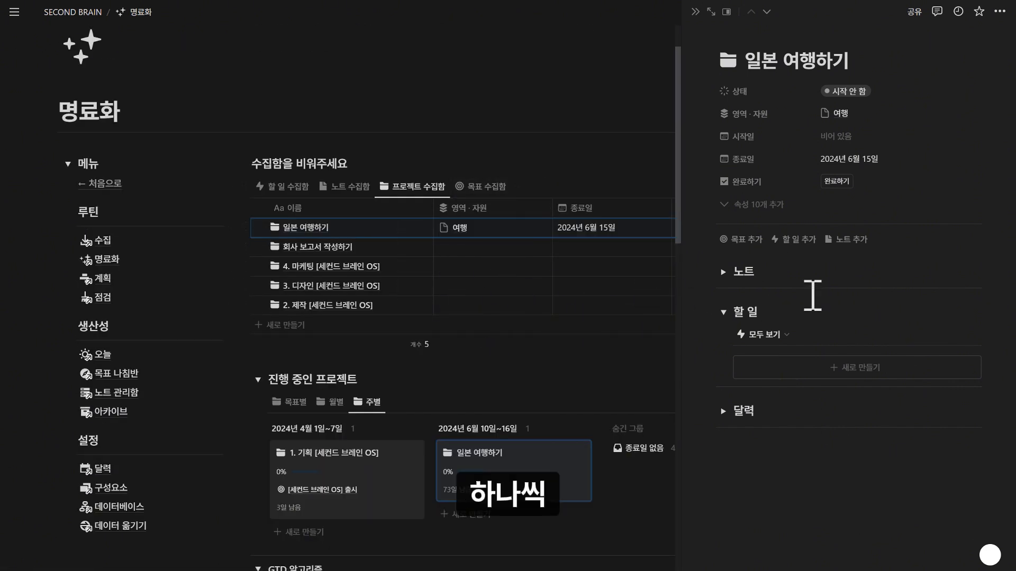
left_click(808, 241)
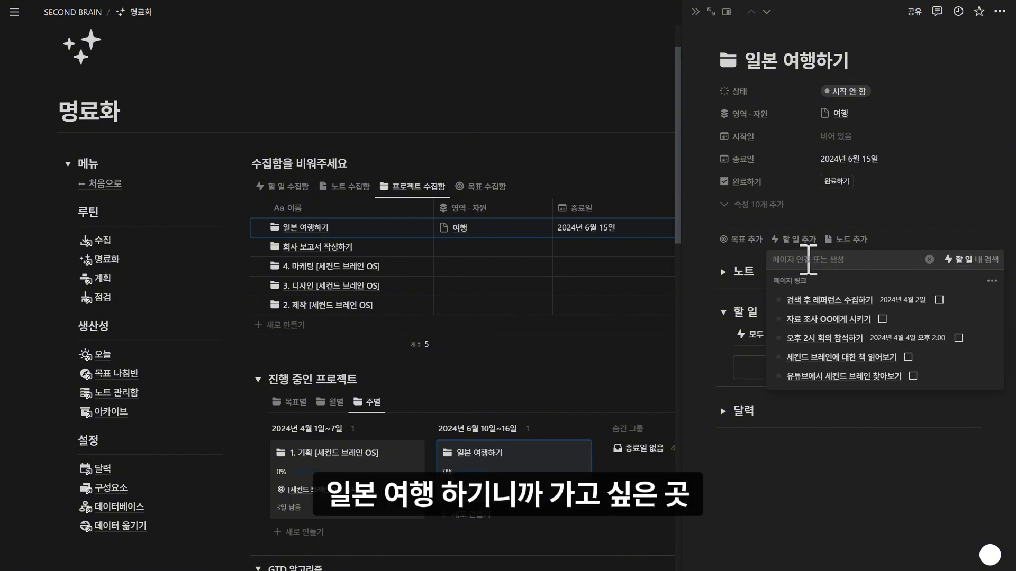
type("가고 싶의")
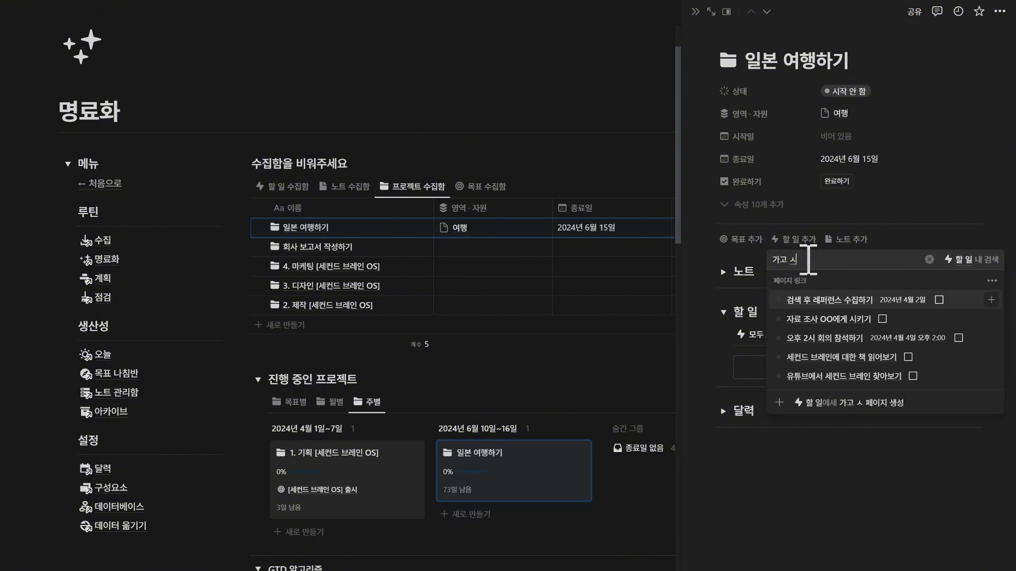
type("ㅅ ㅊ찾아")
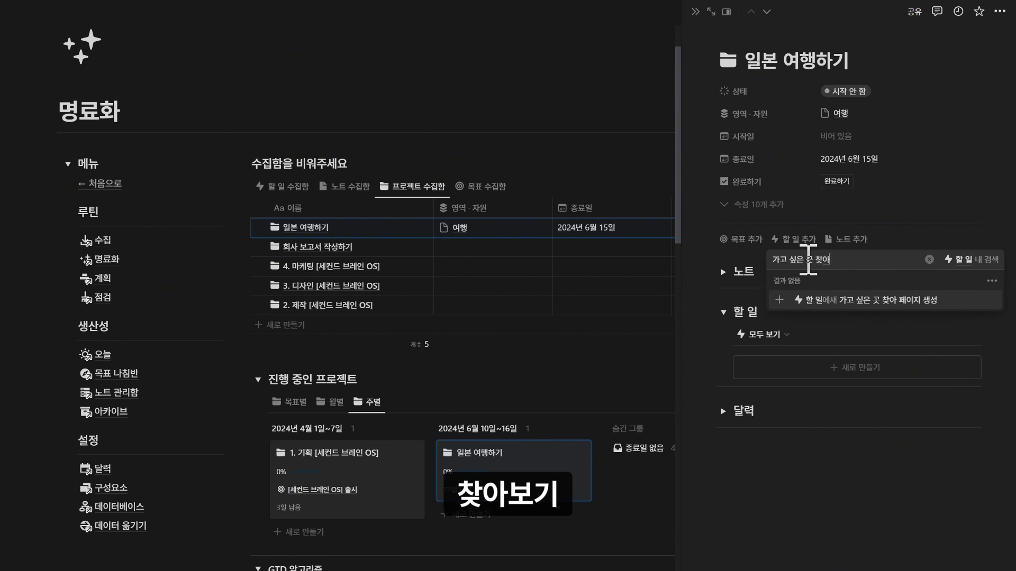
type("보기")
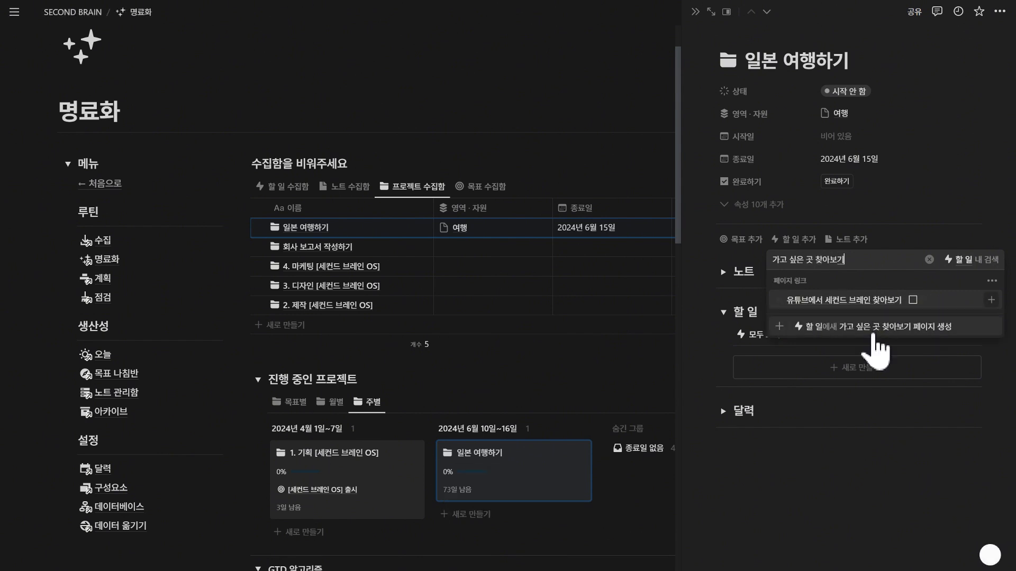
left_click(874, 333)
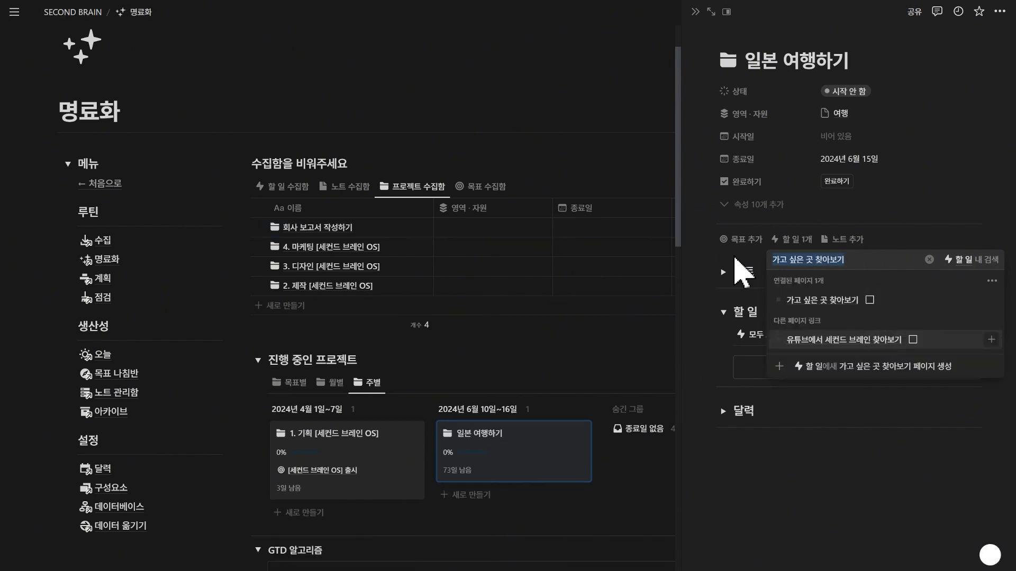
Create a second linked task "먹고 싶은 것 적어보기" for 일본 여행하기 and close the project page
type("ㅁ")
type("먹고 ㅅ")
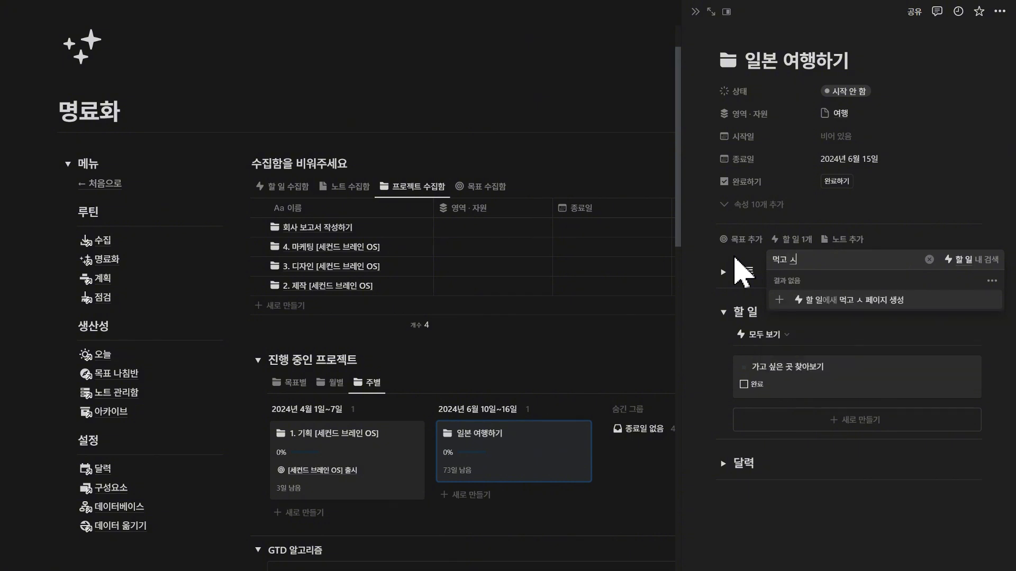
type("싶은 것 적어보기")
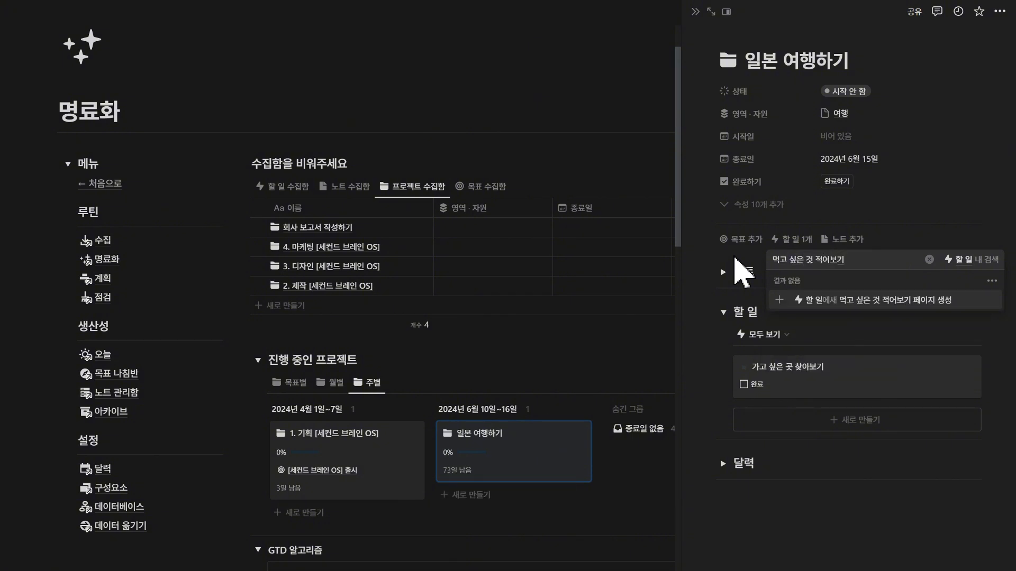
left_click(846, 300)
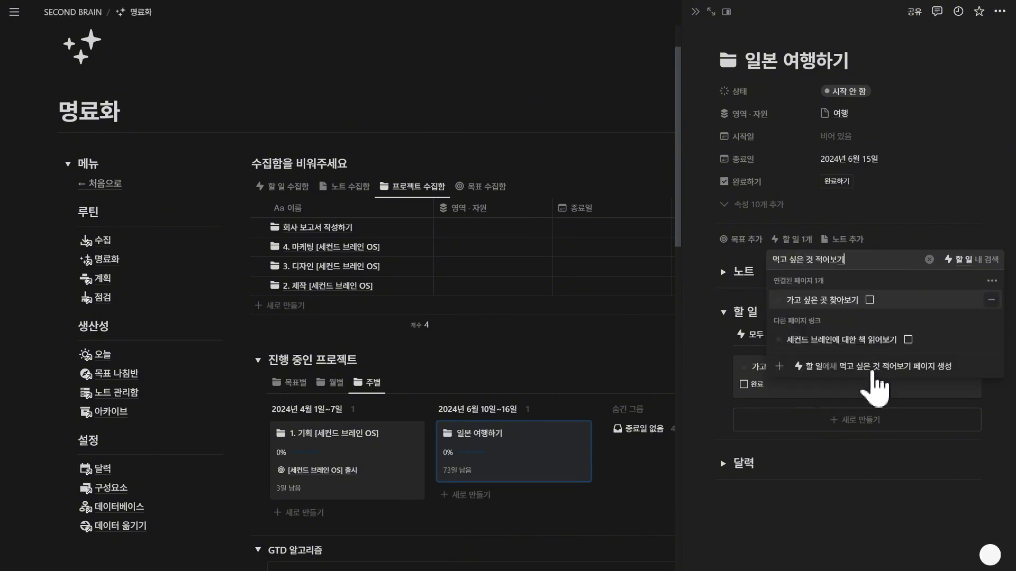
left_click(955, 244)
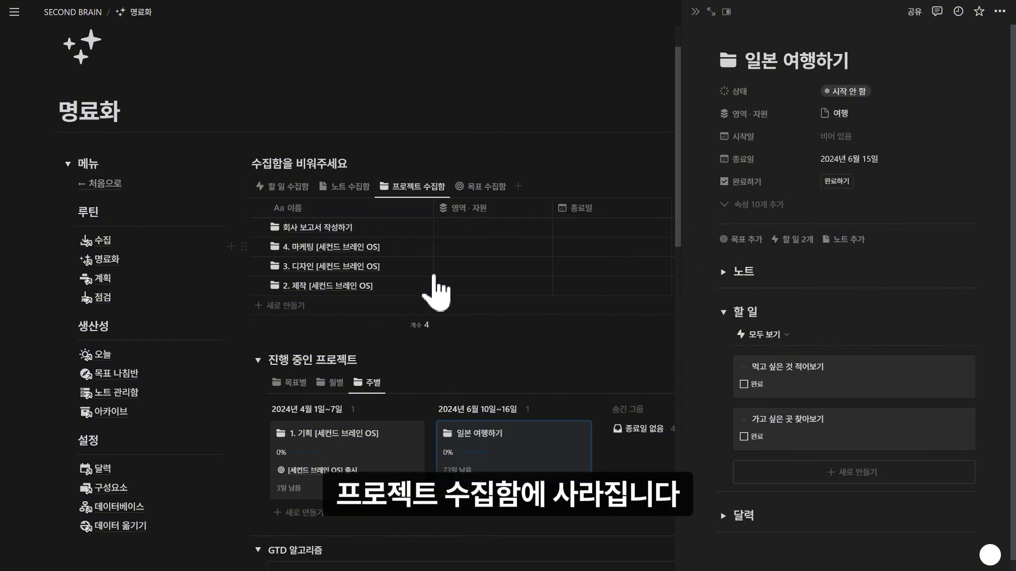
left_click(695, 11)
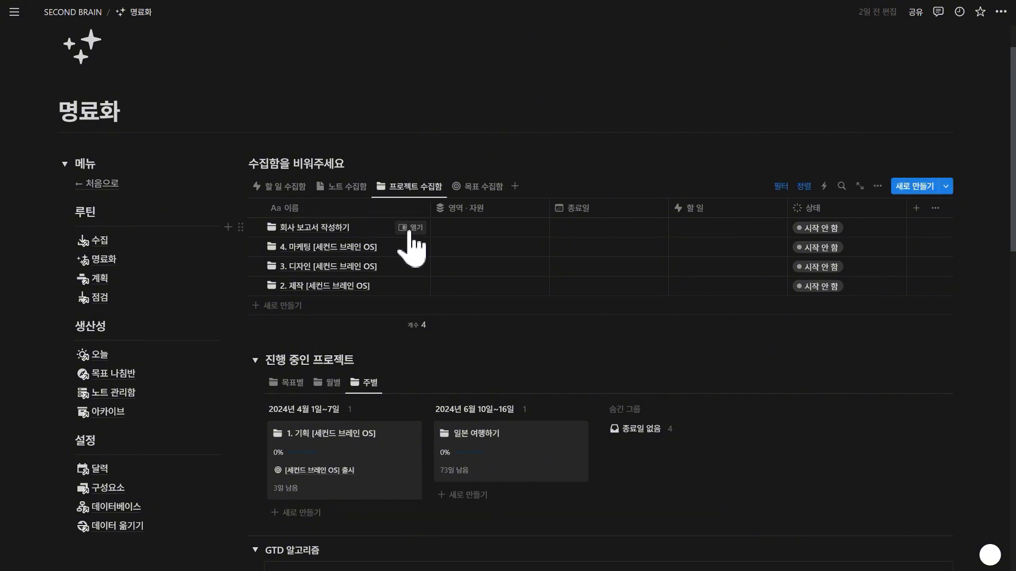
Open the project 회사 보고서 작성하기 from 프로젝트 수집함 and link its 영역 · 자원 to 직장
left_click(405, 227)
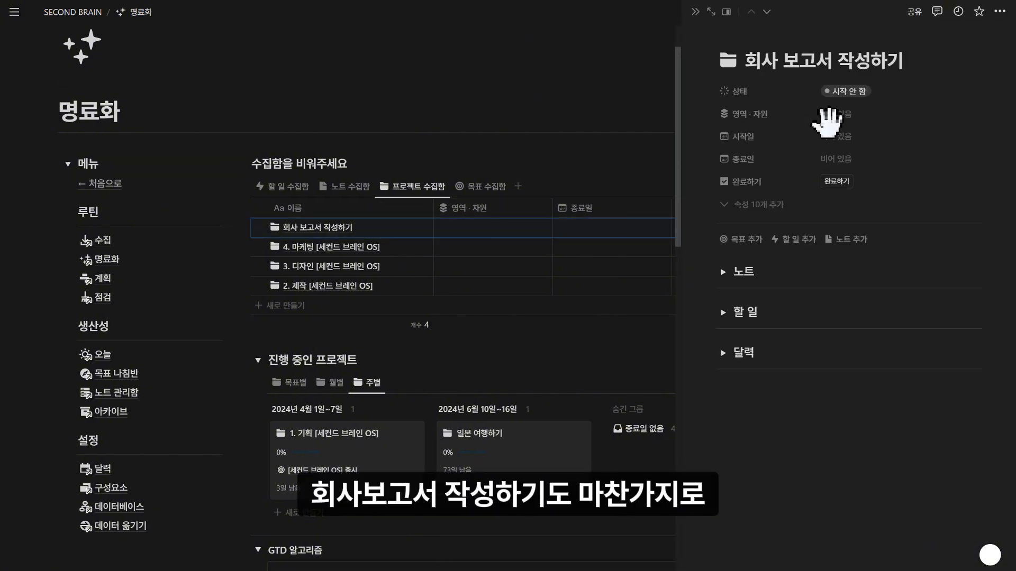
left_click(850, 121)
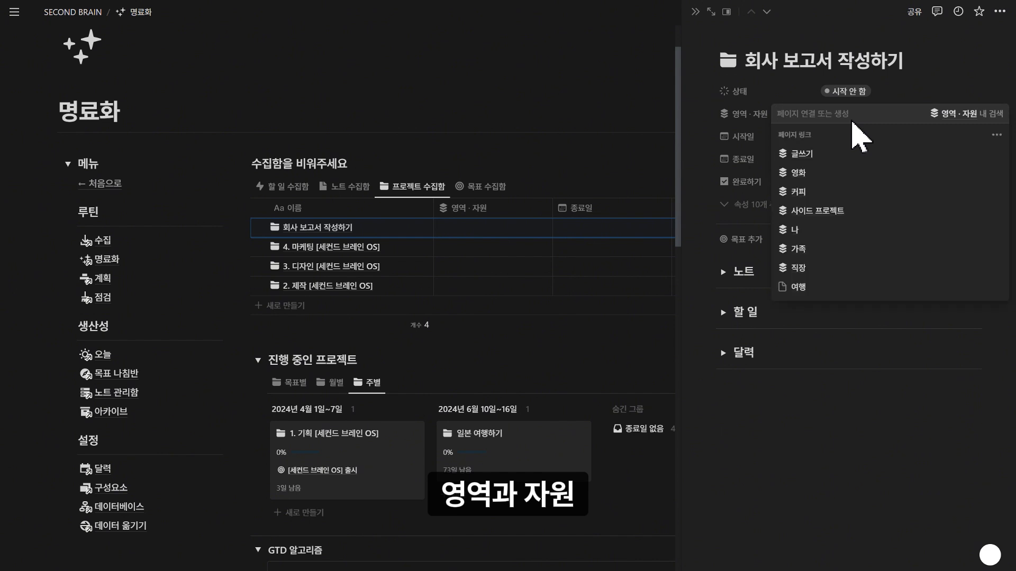
left_click(841, 268)
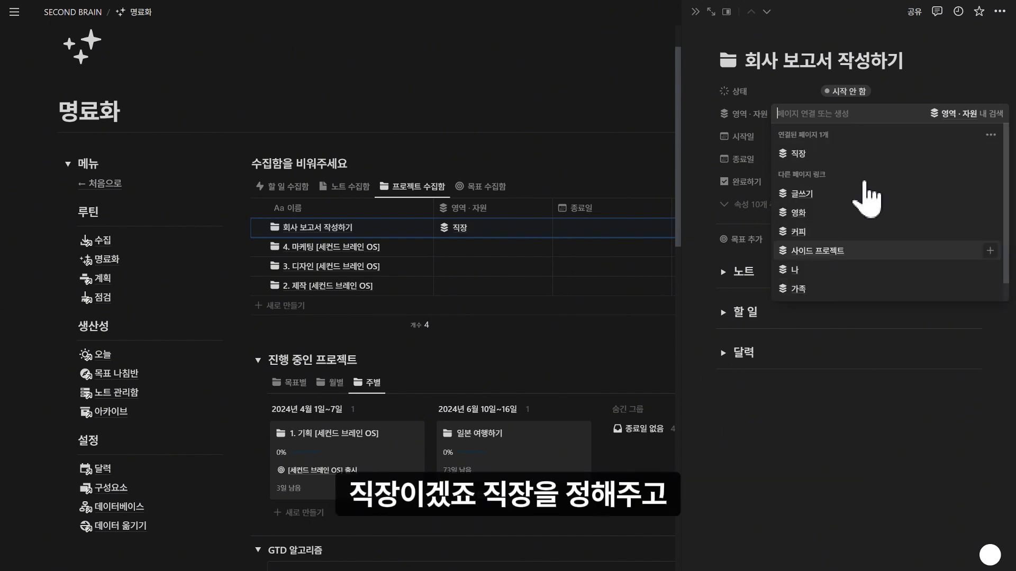
left_click(933, 49)
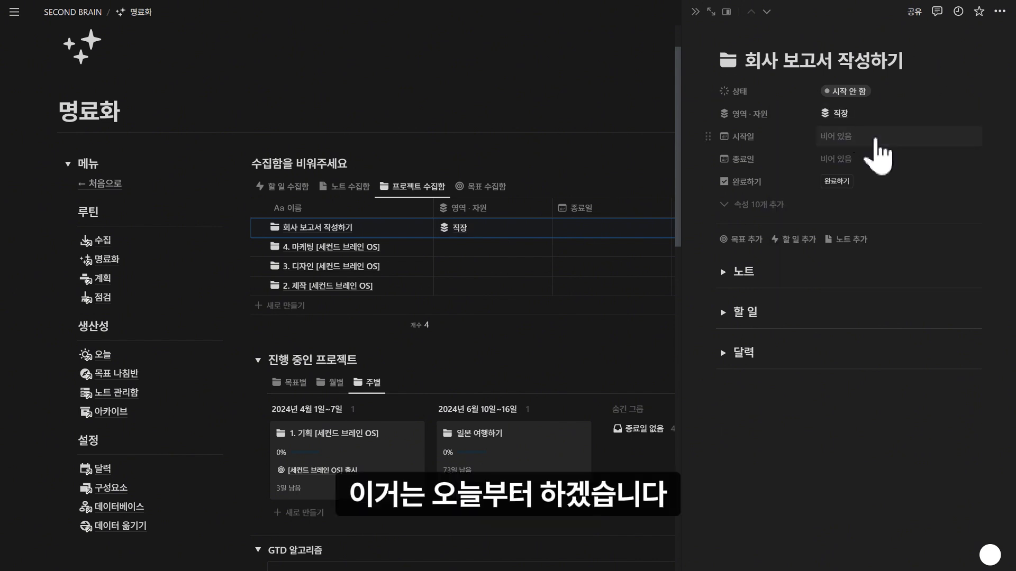
Set the 시작일 of 회사 보고서 작성하기 to 2024년 4월 3일 and its 종료일 to 2024년 4월 8일
left_click(873, 139)
left_click(875, 158)
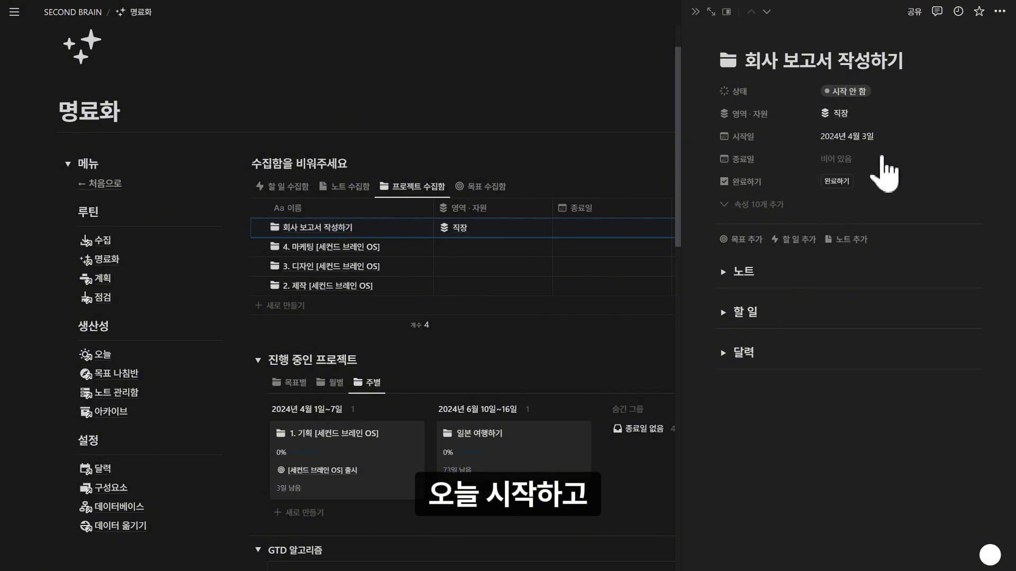
left_click(875, 158)
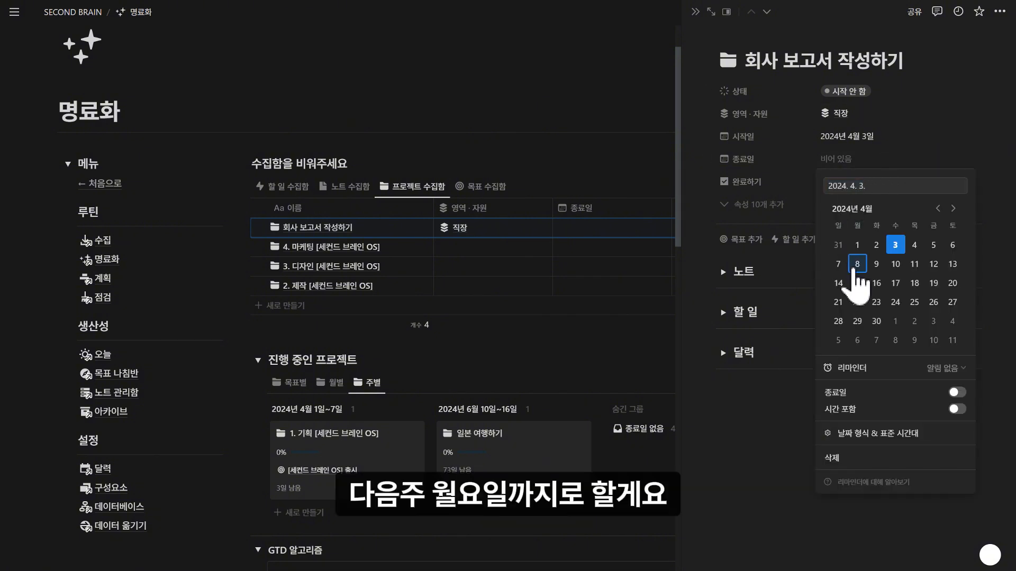
left_click(857, 264)
left_click(897, 154)
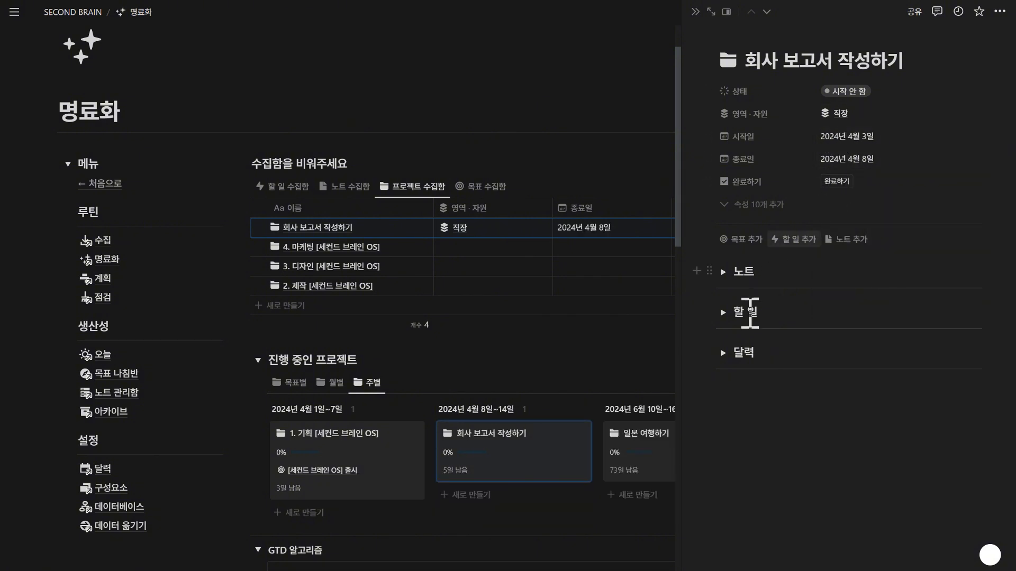
Expand the 할 일 section of 회사 보고서 작성하기 and create a linked task named "보고서 자료 통합하기"
left_click(723, 313)
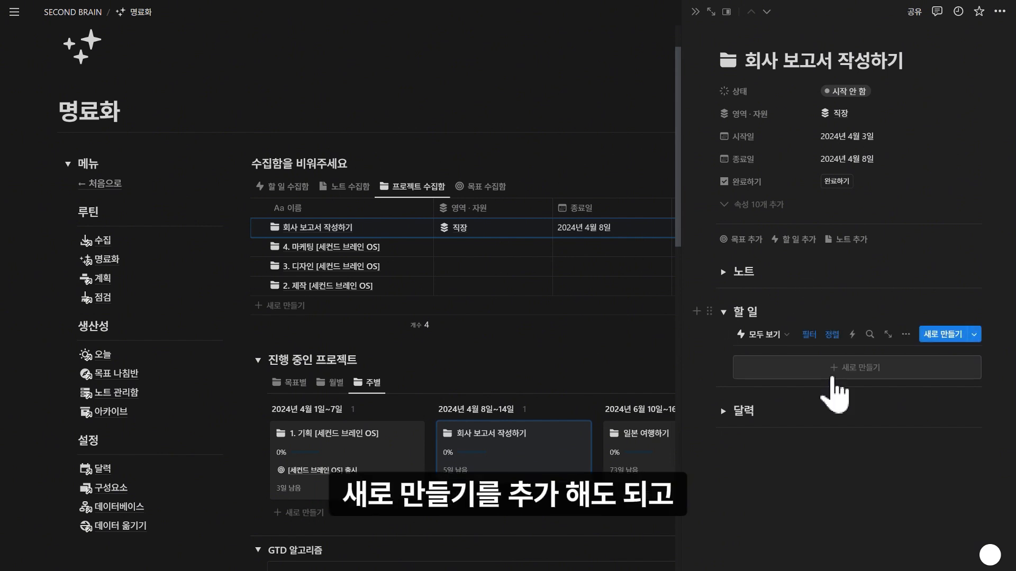
left_click(796, 239)
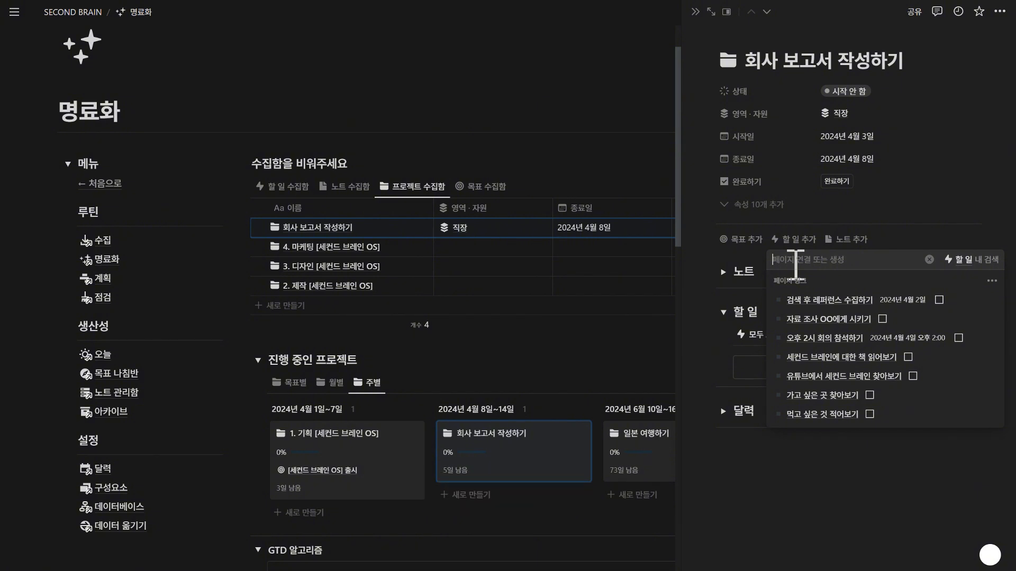
type("ㅂ")
type("고서 잘")
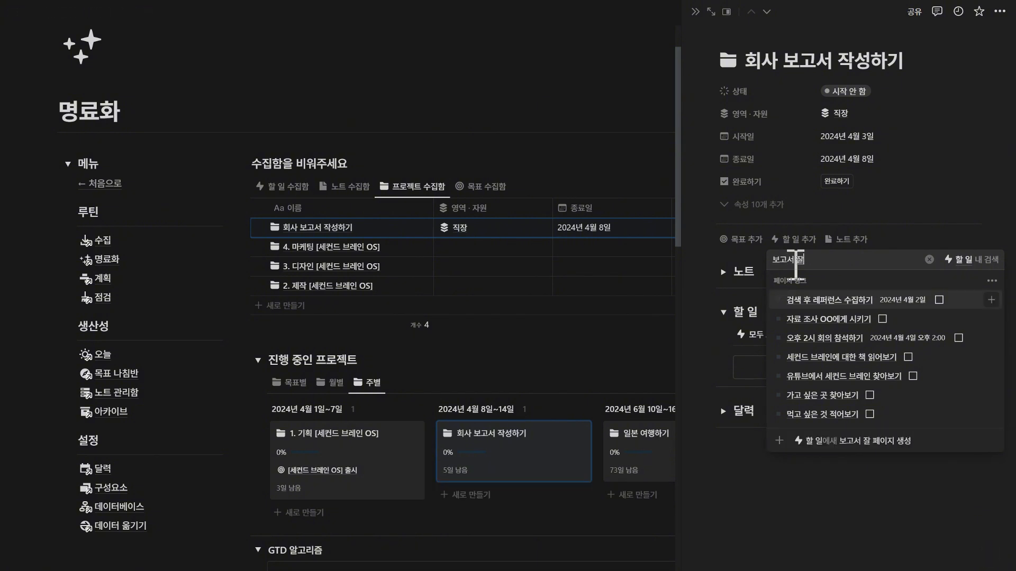
type("ㅌ")
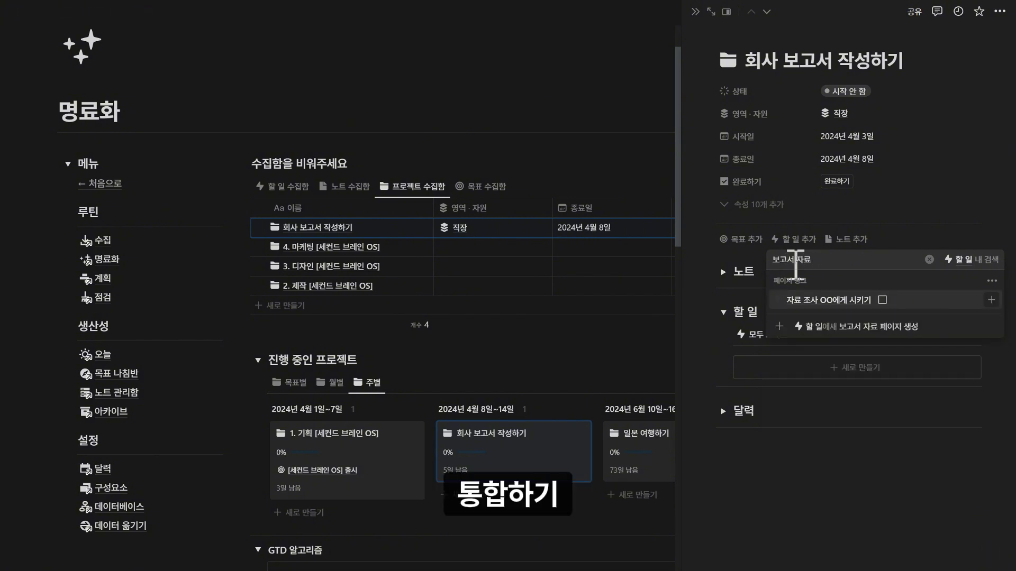
type("ㅗㅇㅎ합하")
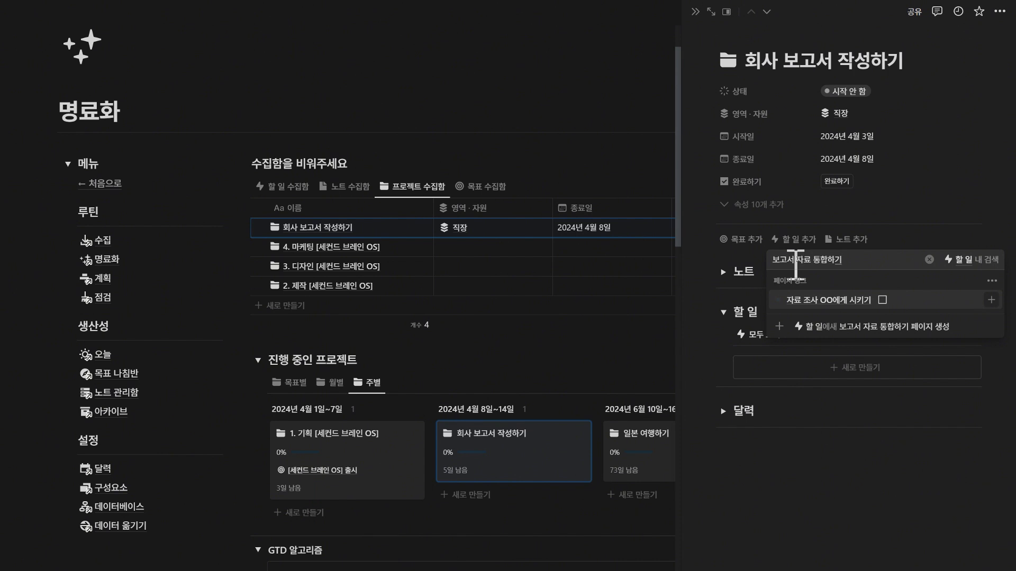
left_click(883, 327)
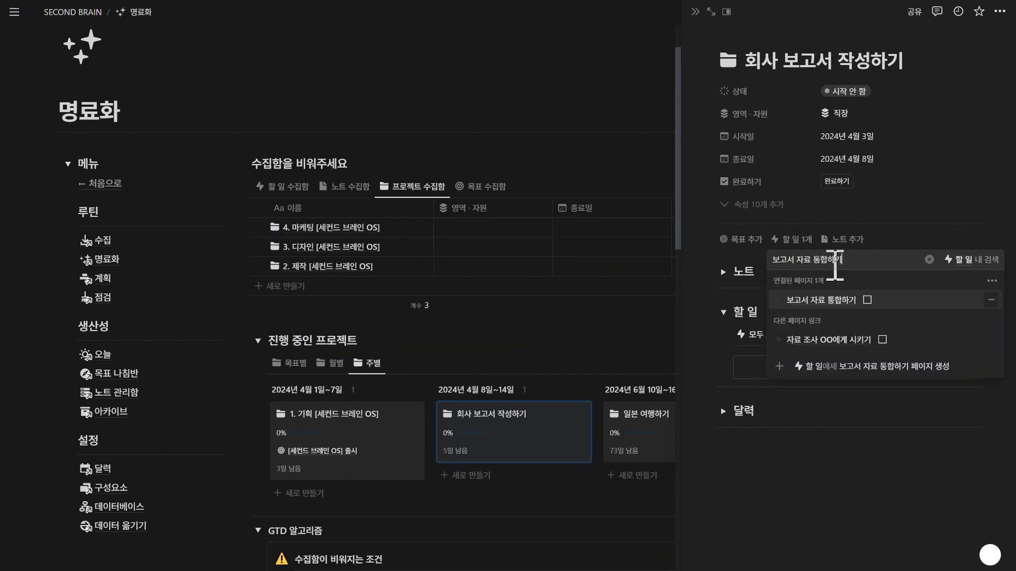
Create two more linked tasks for 회사 보고서 작성하기, "초고 작성하기" and "검토하기", and close the project page
type("초")
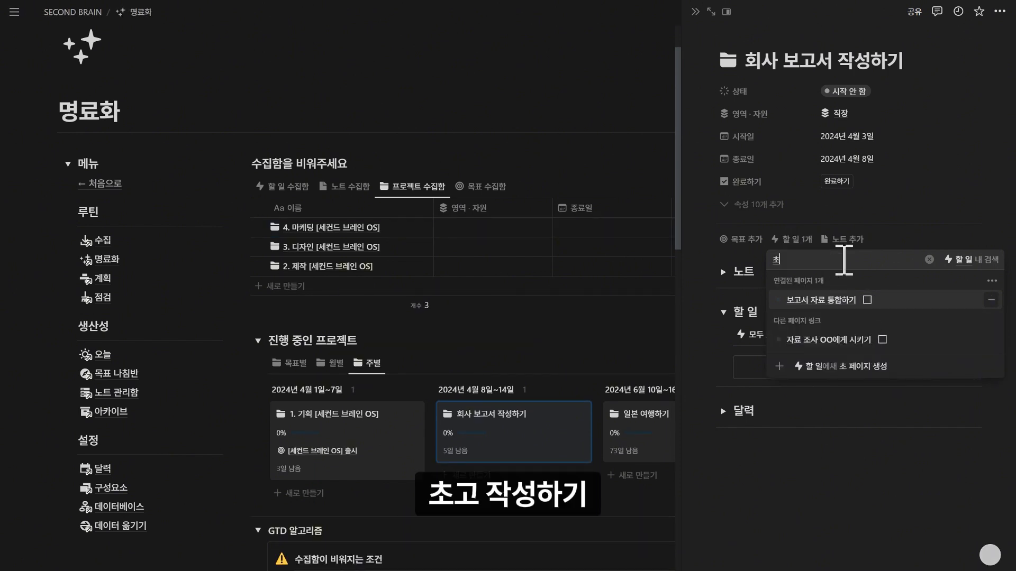
type("고 작서ㅇ하기")
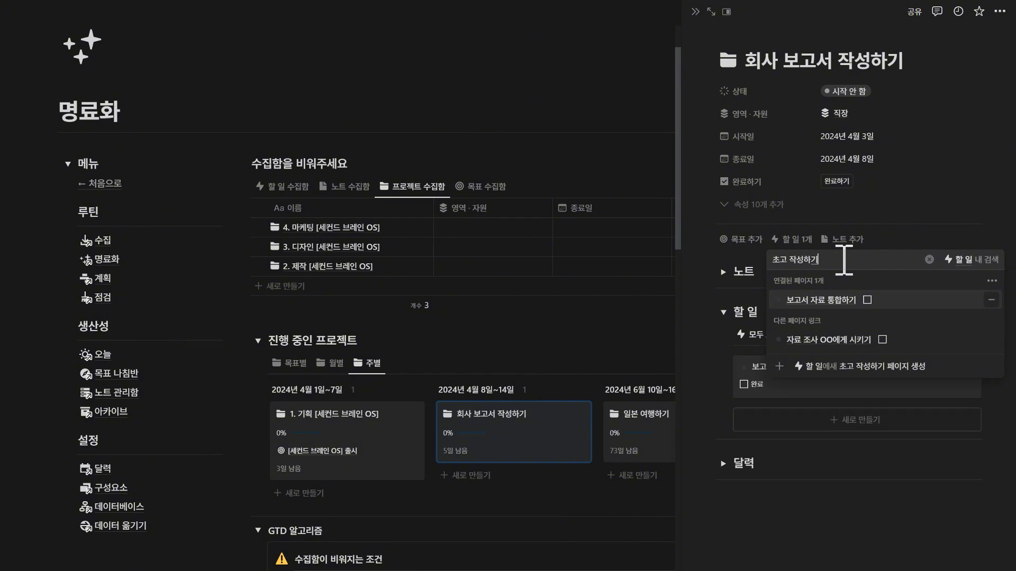
left_click(833, 300)
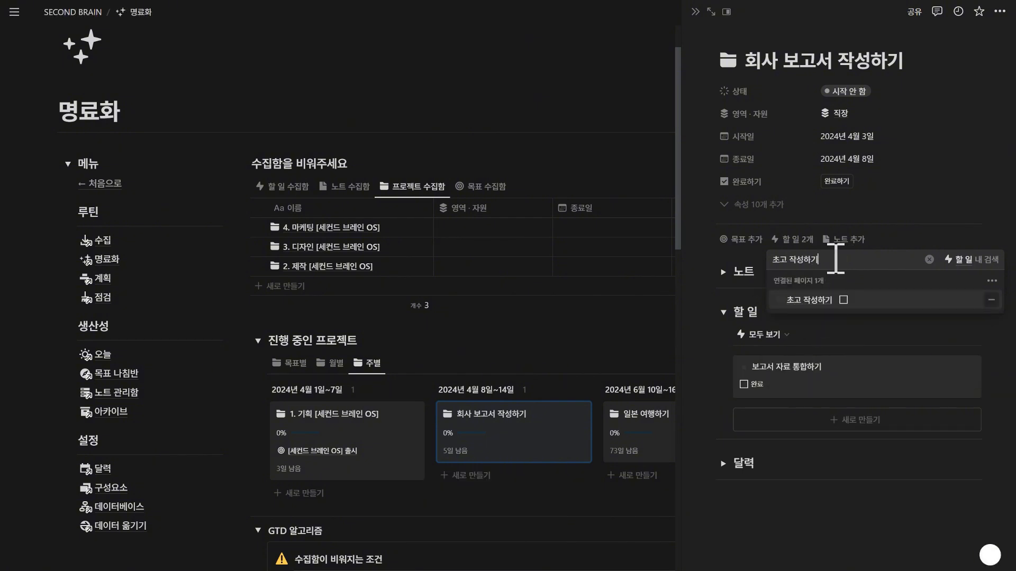
type("ㄱ")
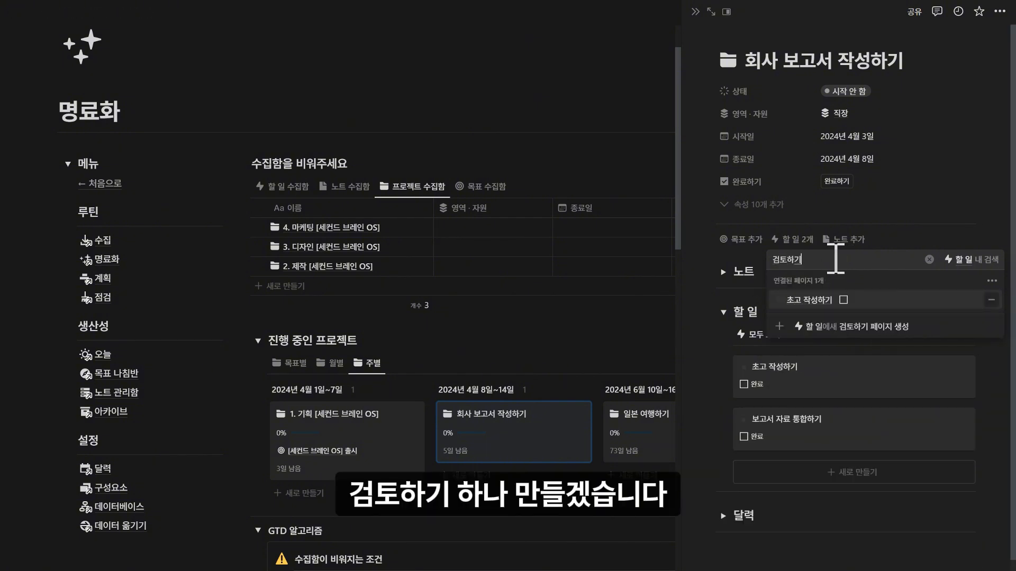
left_click(861, 303)
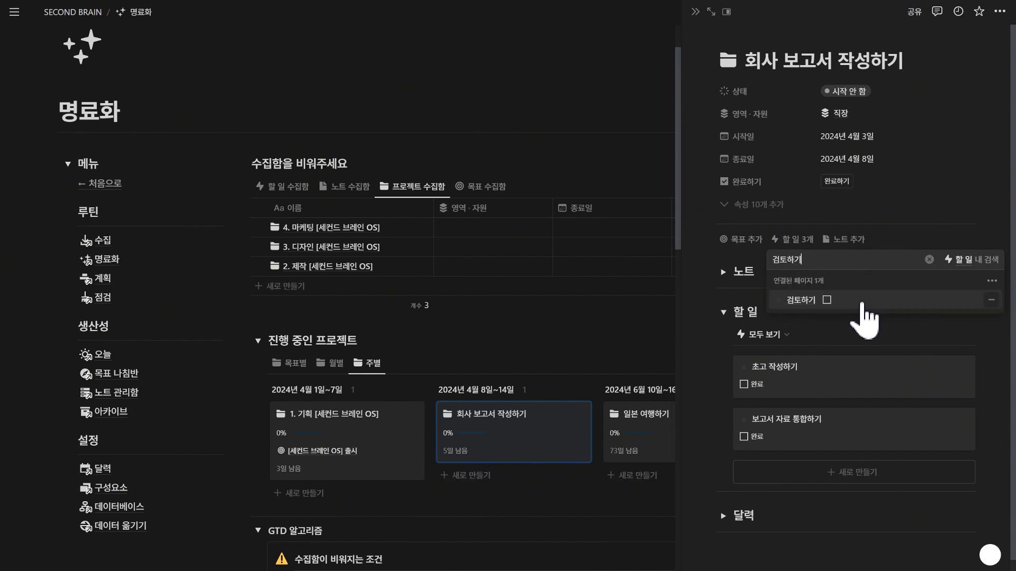
left_click(895, 233)
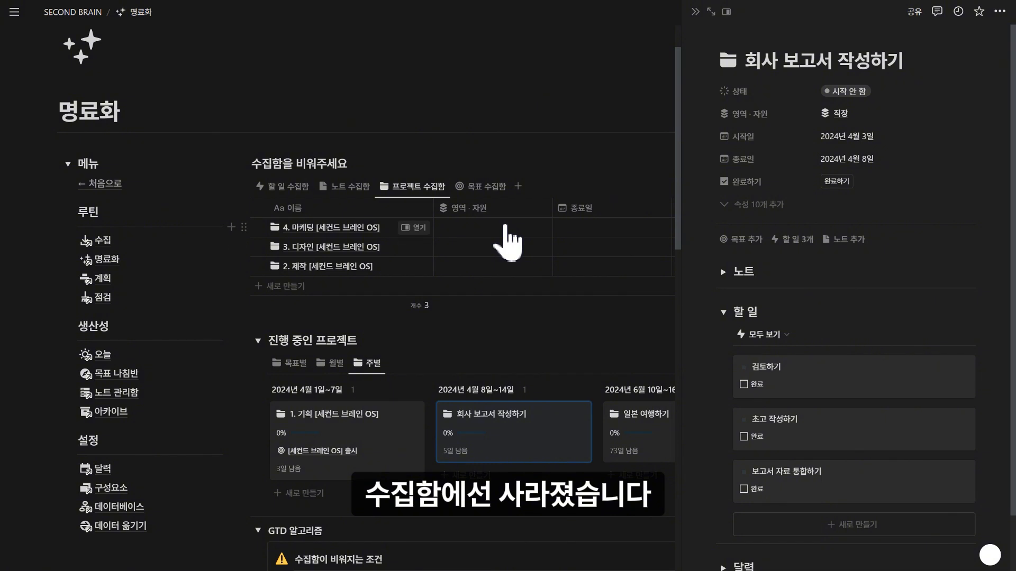
left_click(695, 11)
Switch the inbox to 노트 수집함 and examine the projects under the goal [세컨드 브레인 OS] 출시 through 1. 기획 [세컨드 브레인 OS]
left_click(330, 189)
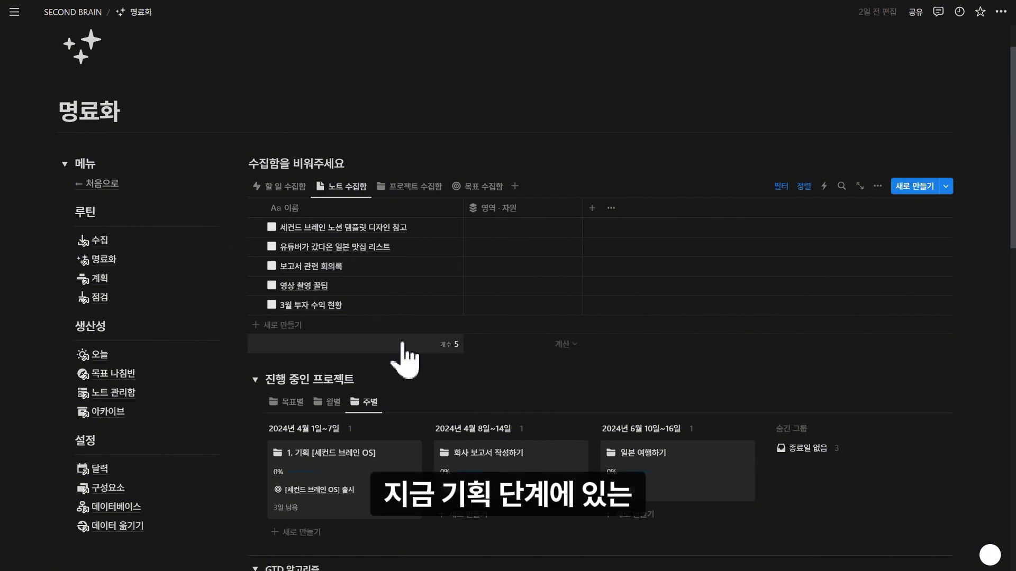
scroll(402, 365, "down", 2)
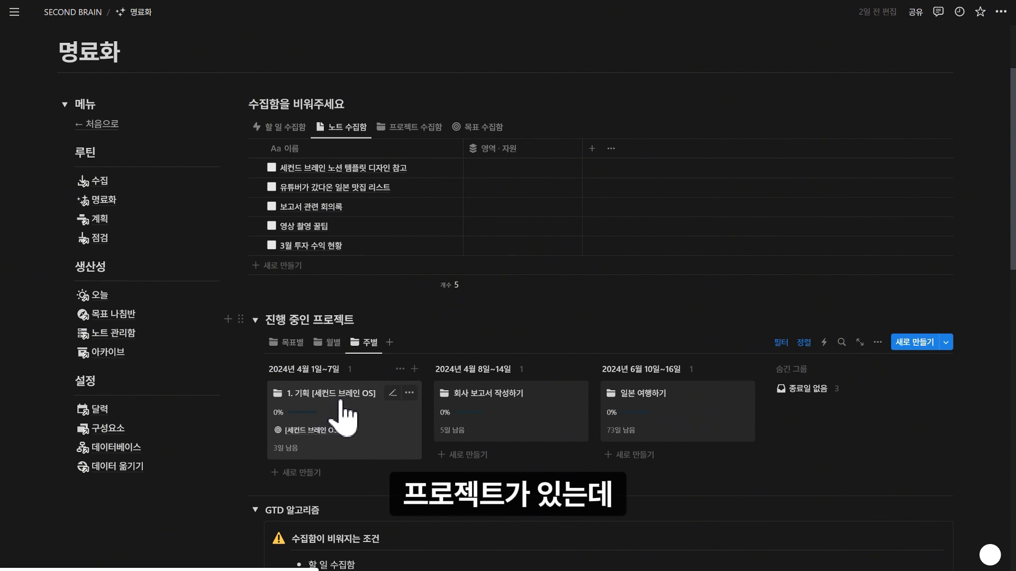
left_click(359, 397)
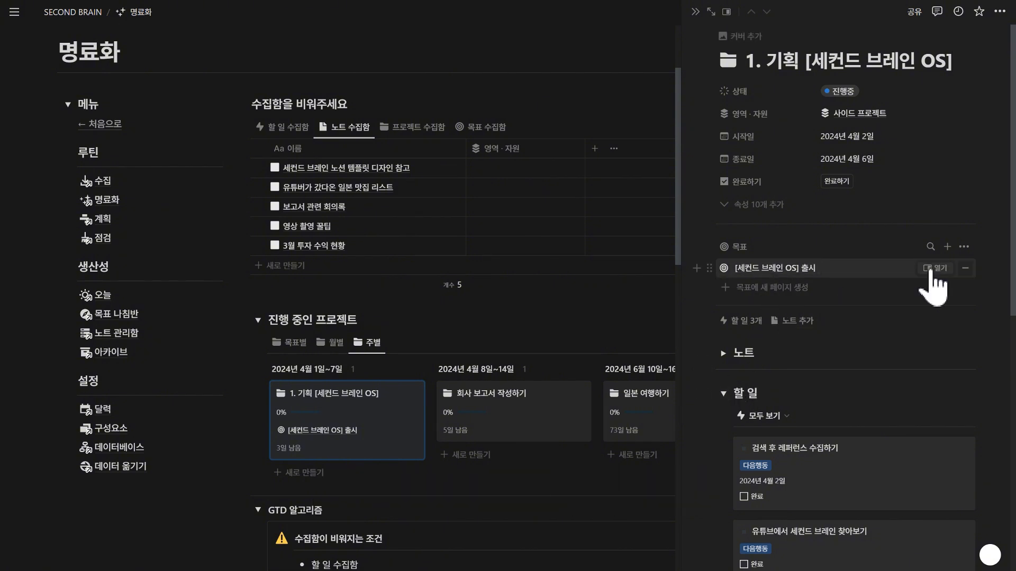
left_click(935, 269)
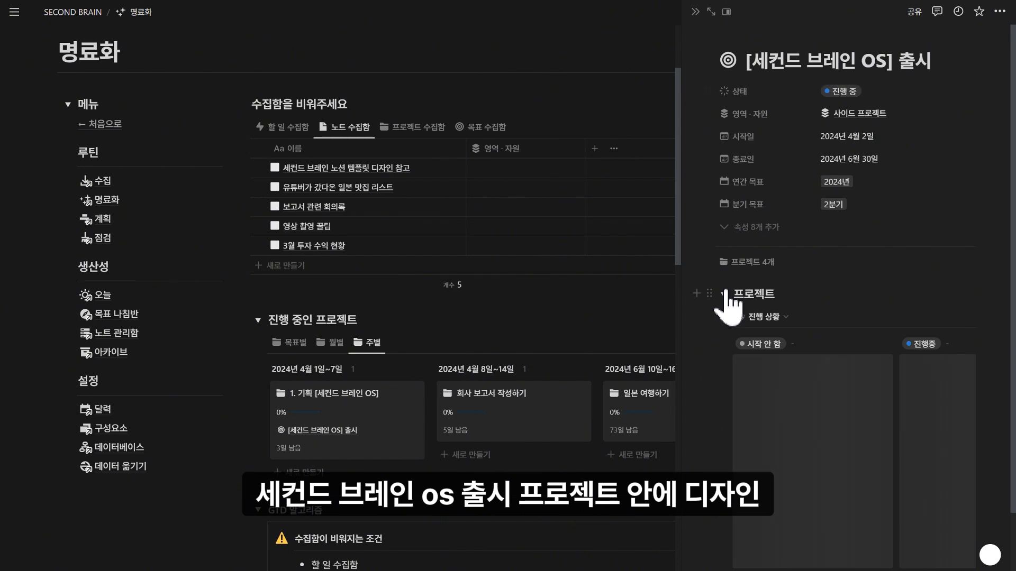
scroll(816, 269, "down", 2)
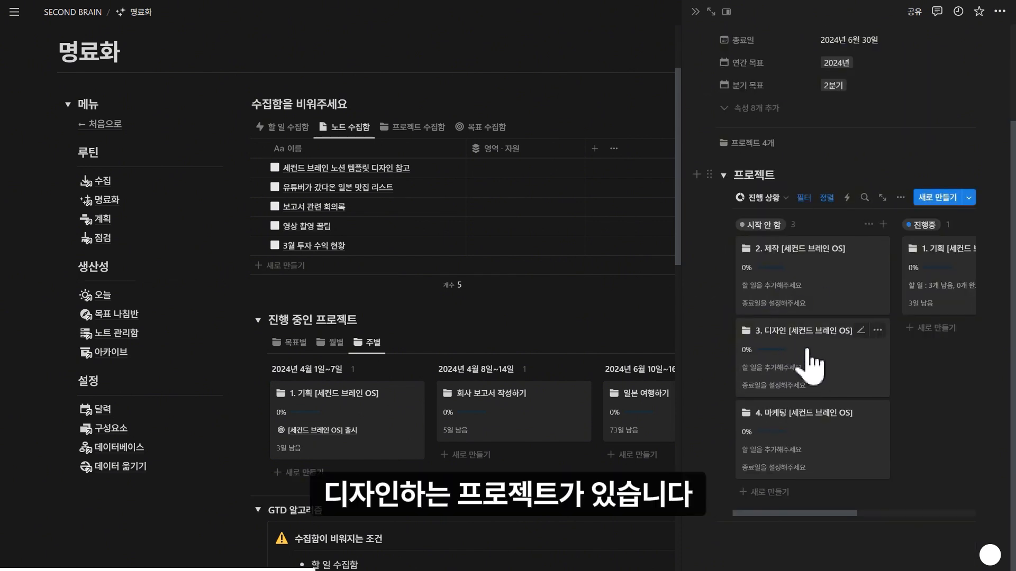
scroll(825, 352, "up", 2)
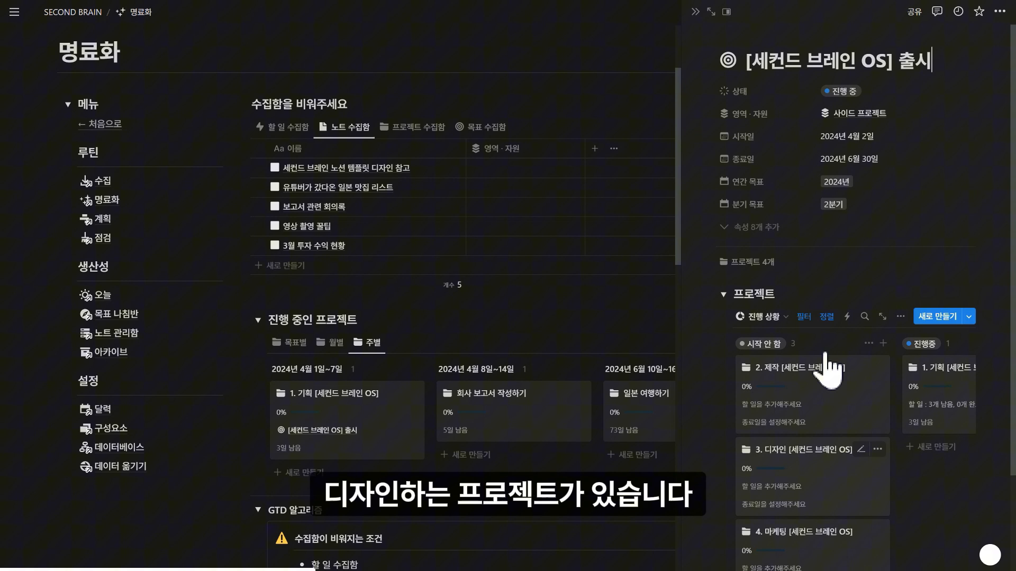
left_click(694, 14)
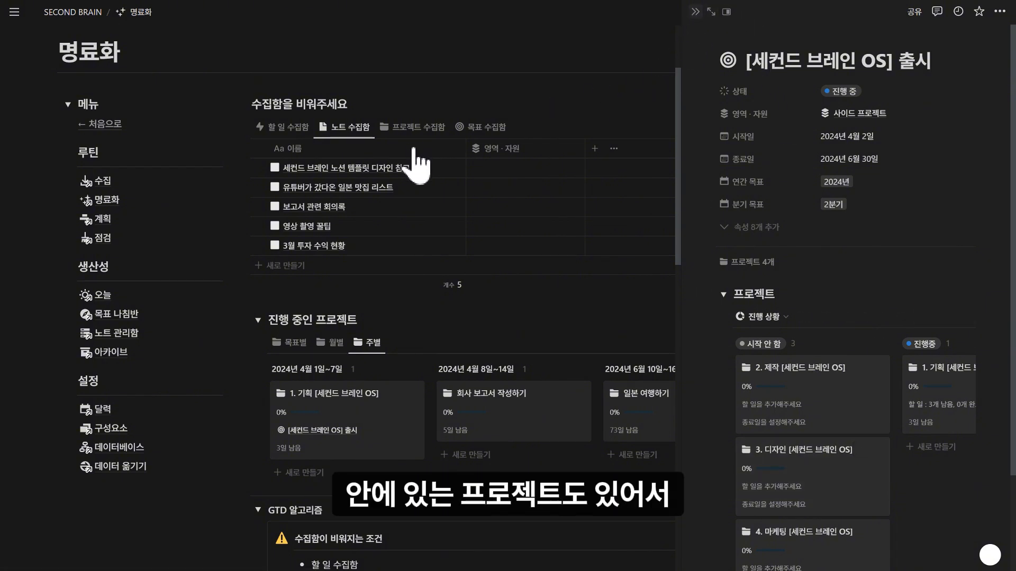
Link the note 세컨드 브레인 노션 템플릿 디자인 참고 to the project 3. 디자인 [세컨드 브레인 OS] and the area 사이드 프로젝트
left_click(444, 168)
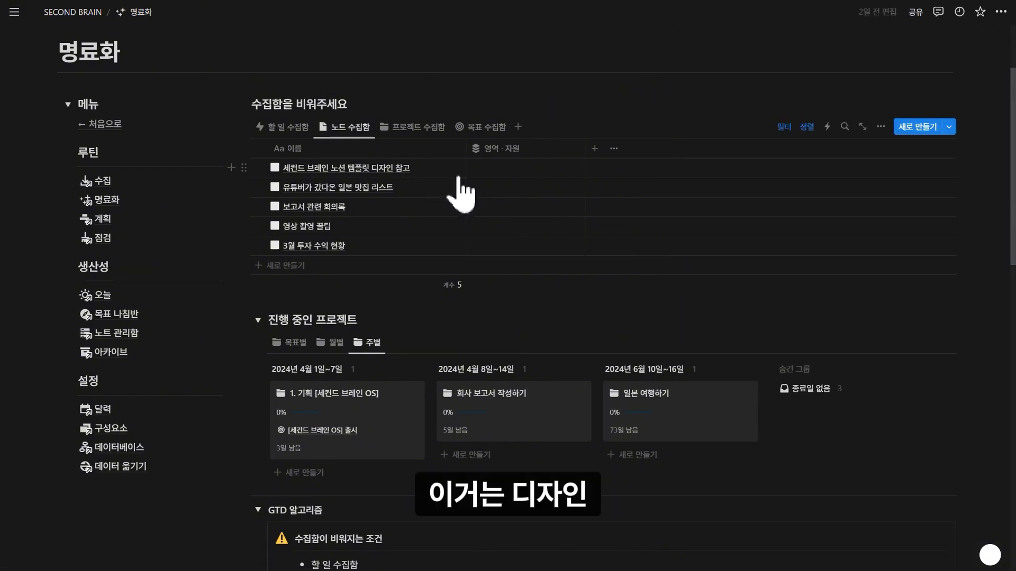
left_click(762, 217)
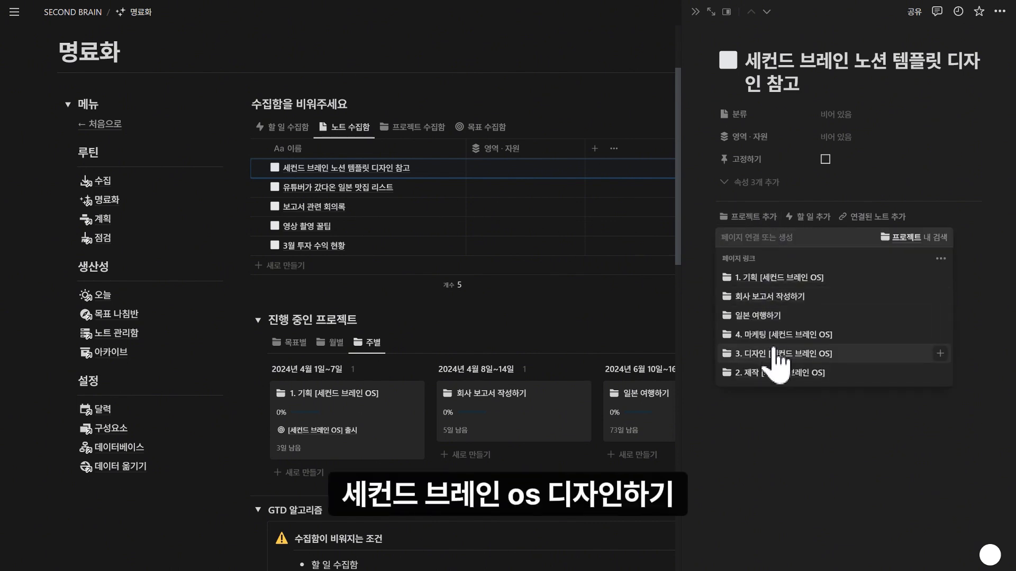
left_click(773, 354)
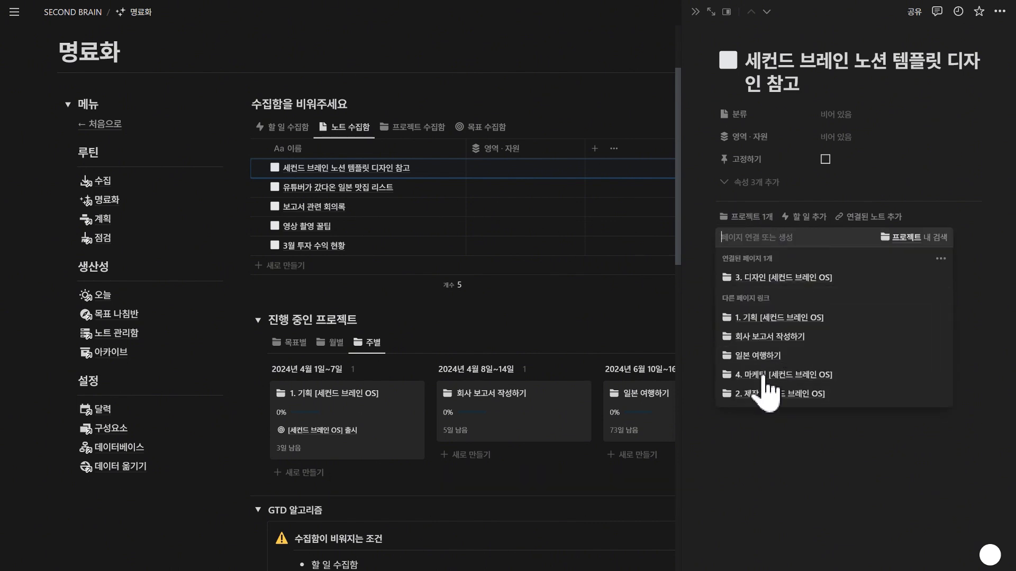
left_click(775, 494)
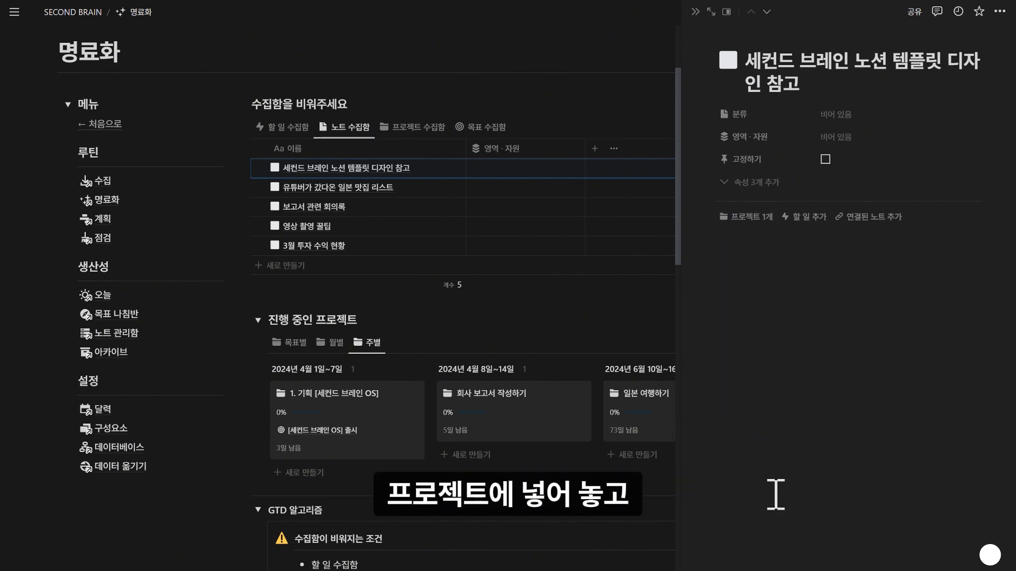
left_click(845, 137)
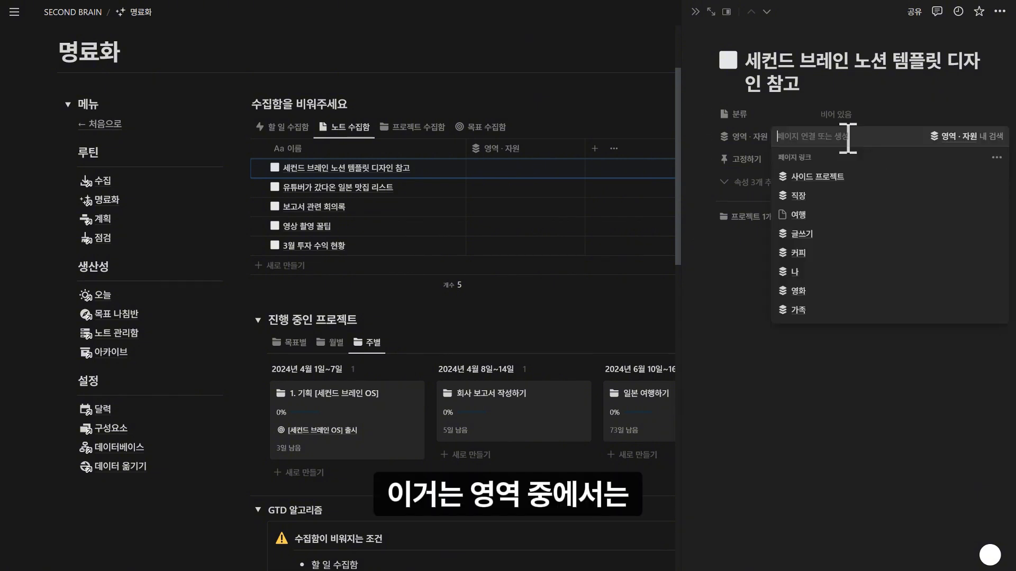
left_click(849, 180)
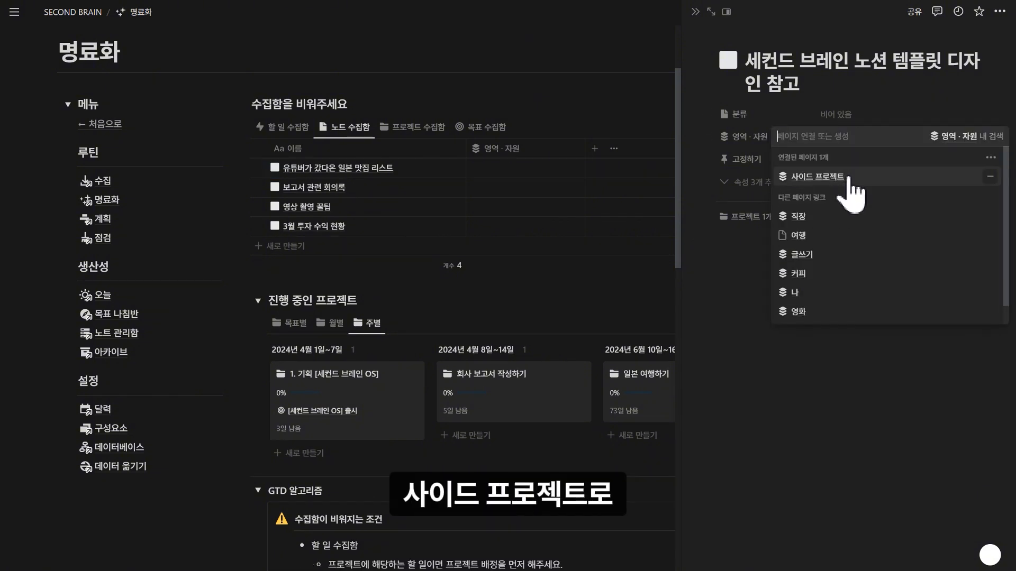
left_click(698, 19)
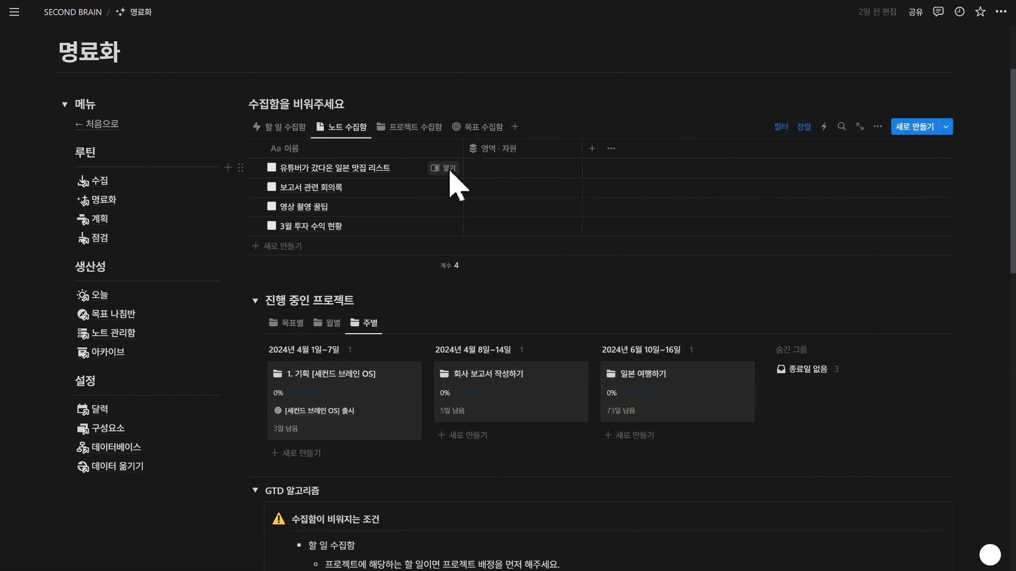
Link the note 유튜버가 갔다온 일본 맛집 리스트 to the project 일본 여행하기 and the area 여행, and close it
left_click(449, 168)
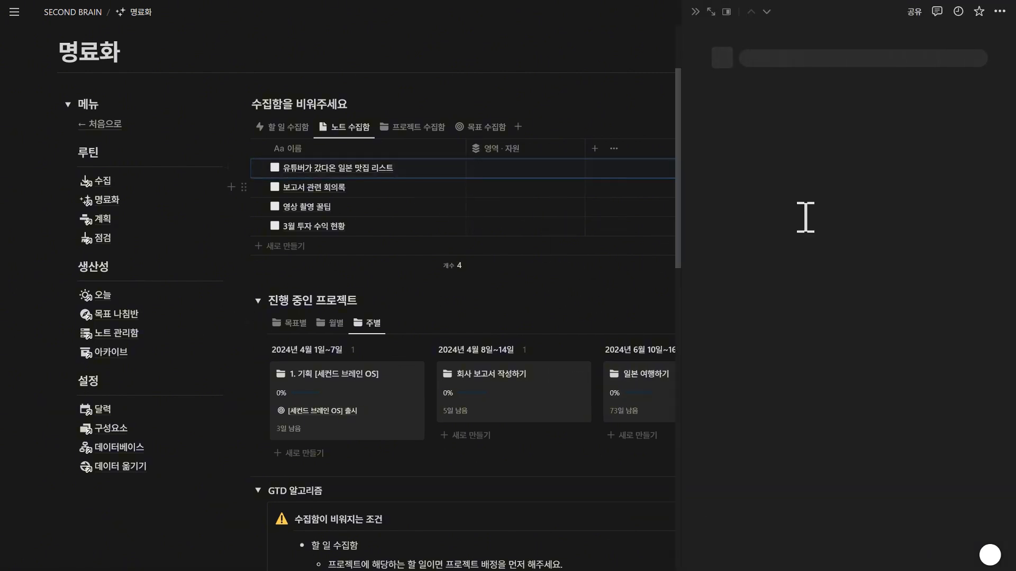
left_click(750, 217)
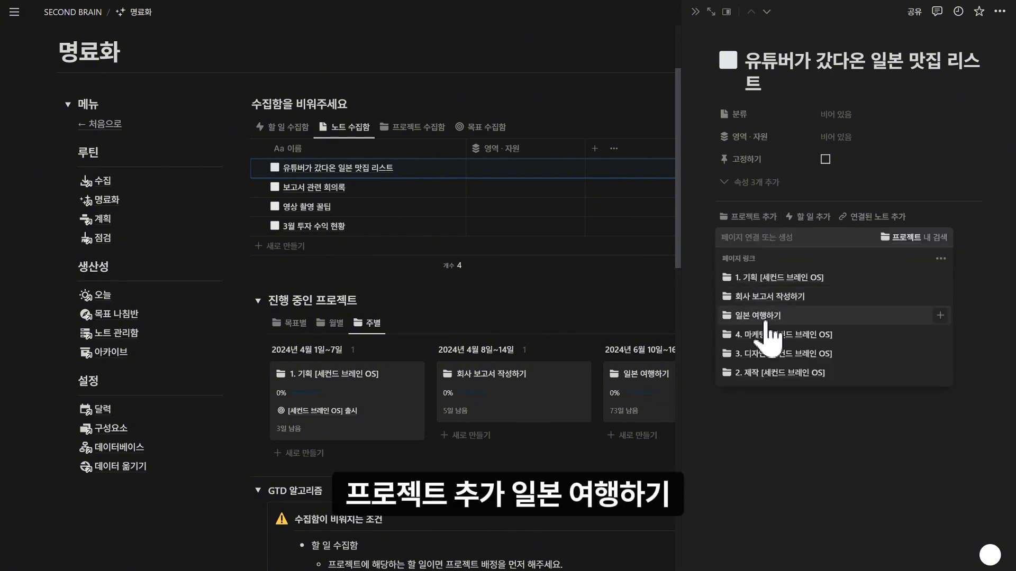
left_click(772, 319)
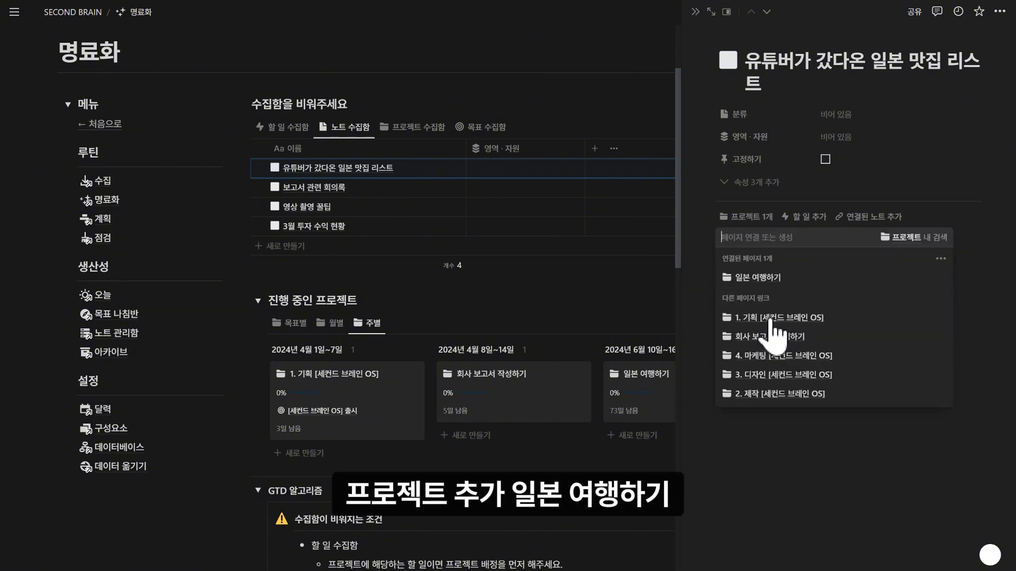
left_click(696, 15)
left_click(841, 114)
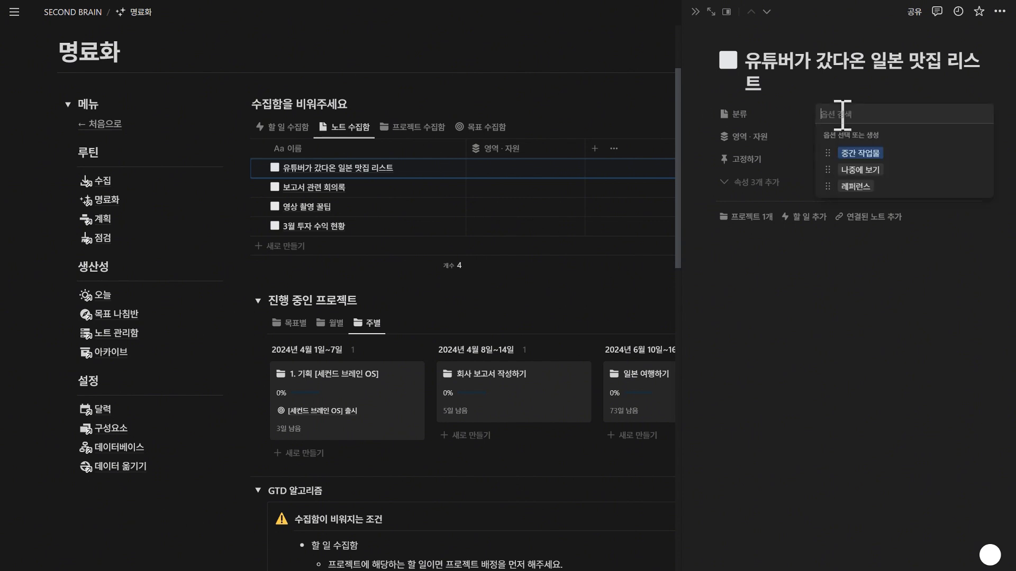
left_click(807, 139)
left_click(846, 136)
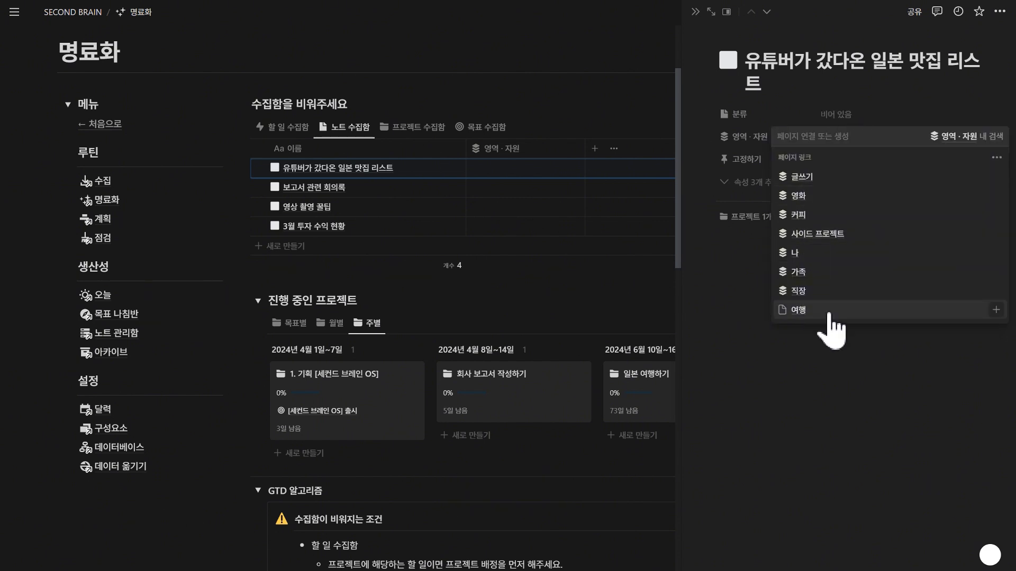
left_click(826, 312)
left_click(790, 405)
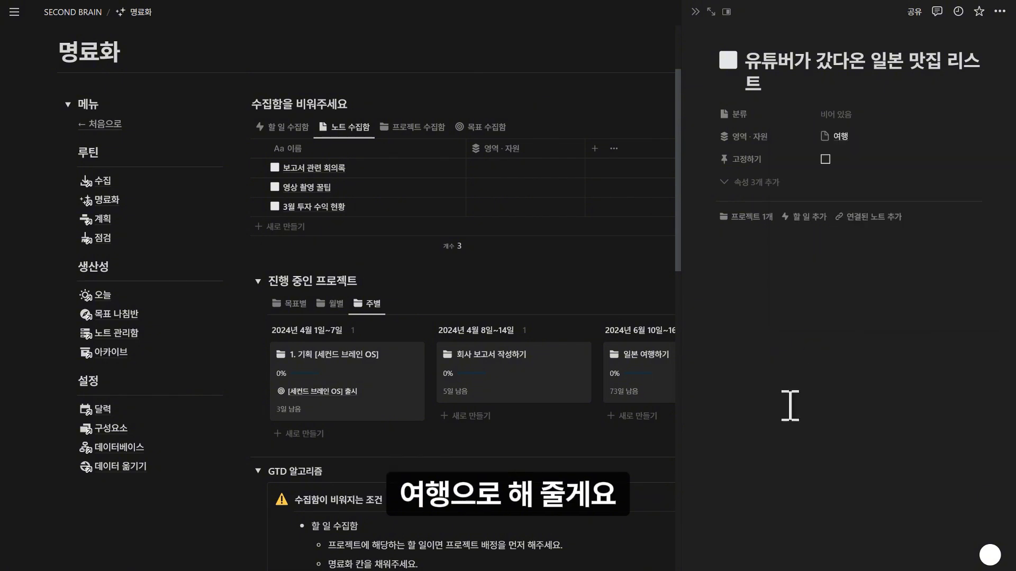
left_click(695, 12)
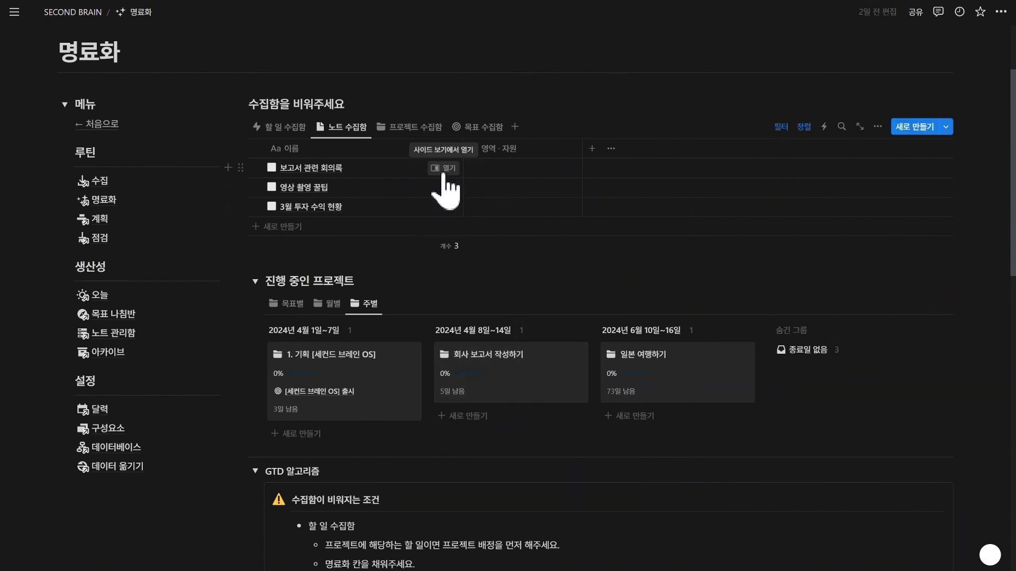
Link the note 보고서 관련 회의록 to the project 회사 보고서 작성하기 from the project's own page
left_click(443, 169)
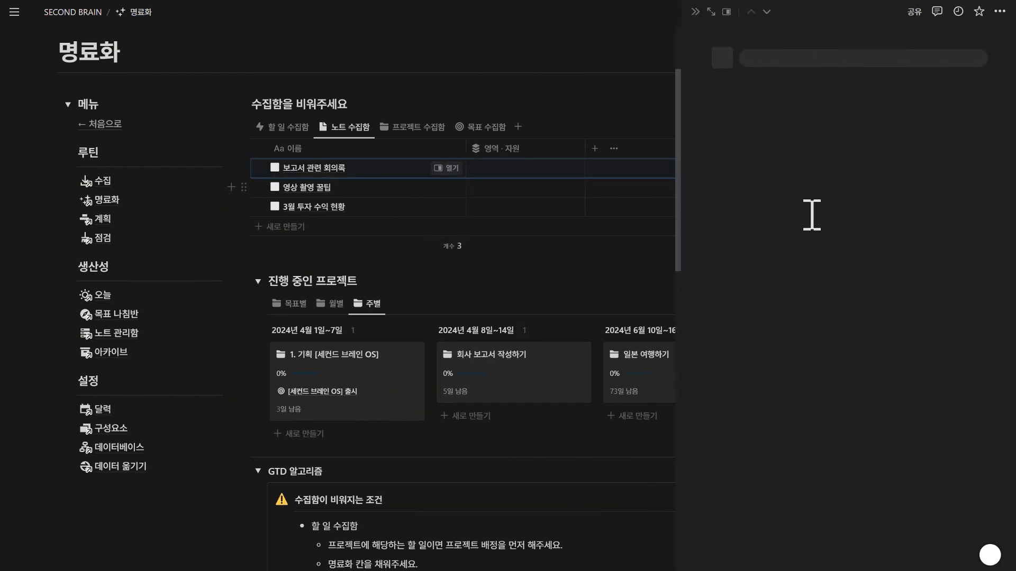
left_click(694, 11)
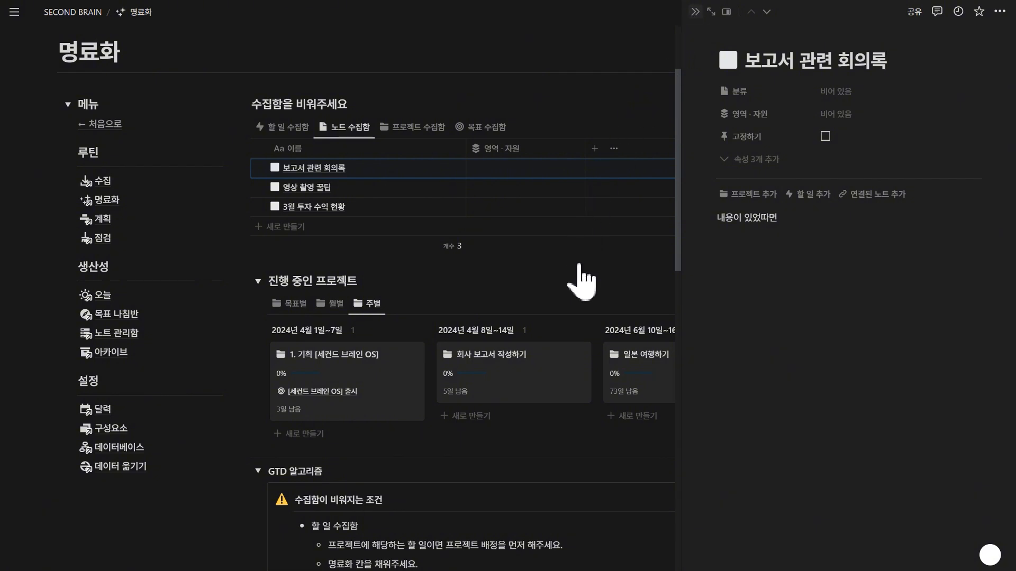
left_click(507, 361)
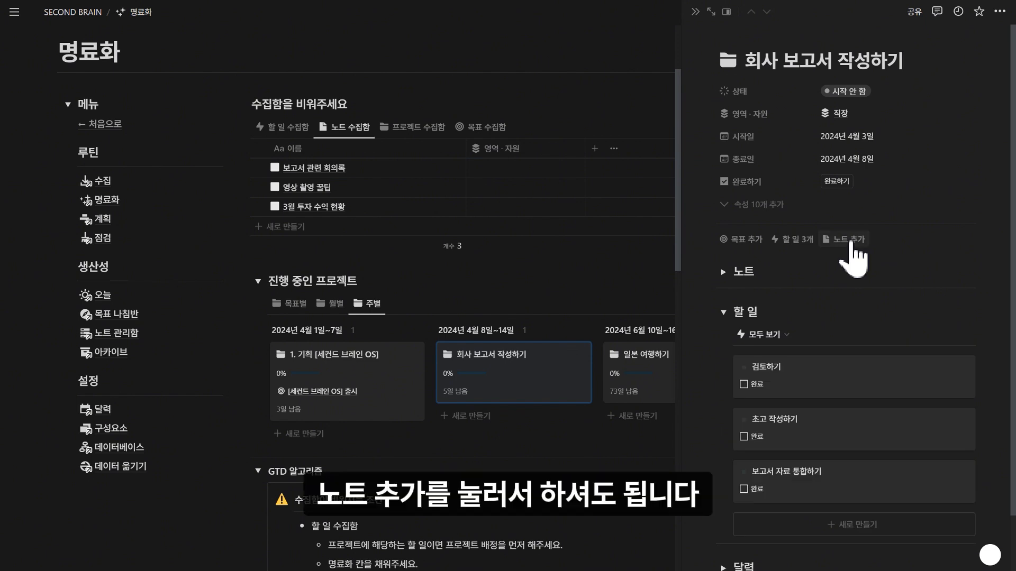
left_click(854, 241)
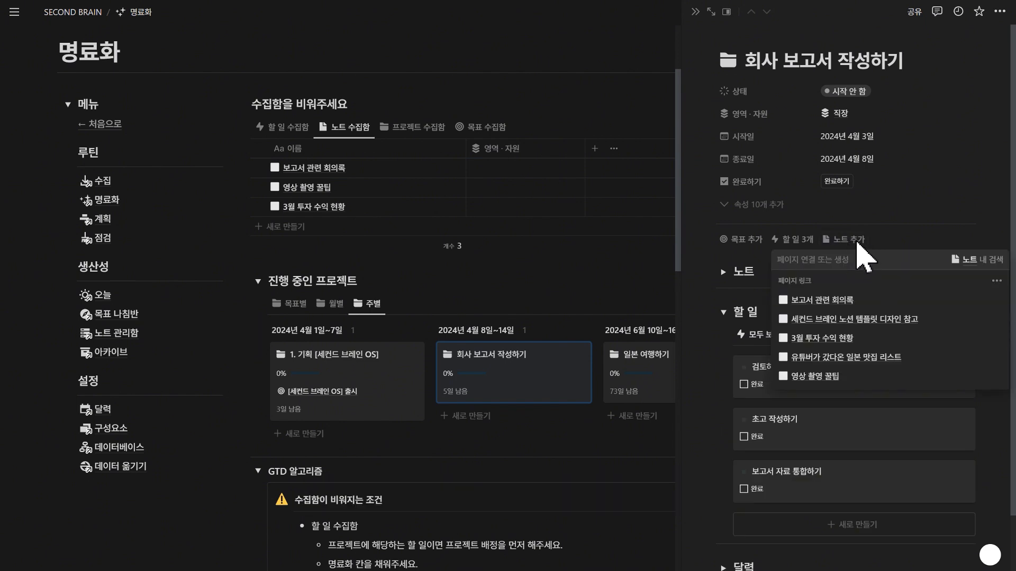
left_click(834, 300)
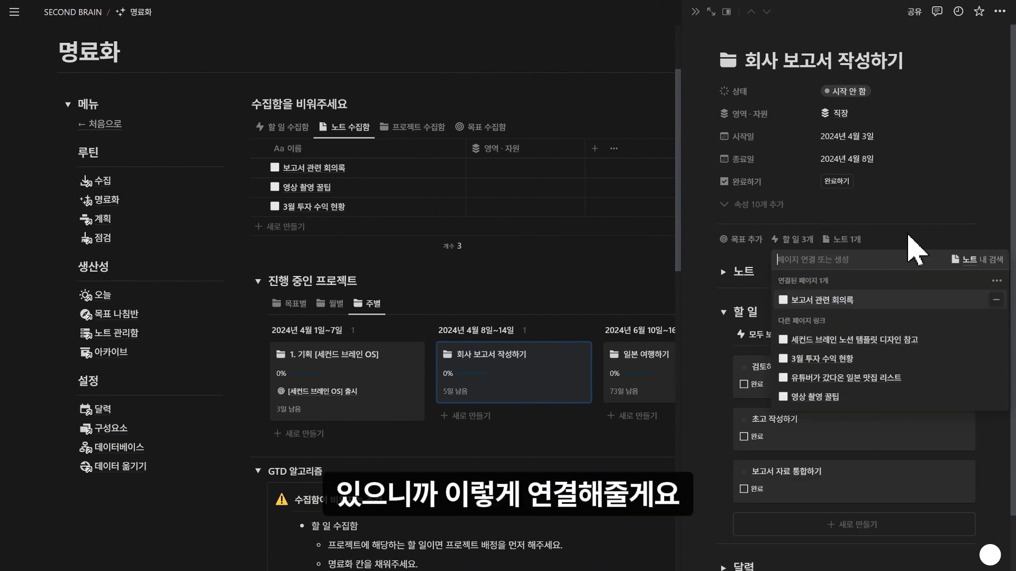
left_click(857, 249)
Collapse the 할 일 section of 회사 보고서 작성하기, check the linked note under 노트, and close the project page
left_click(723, 312)
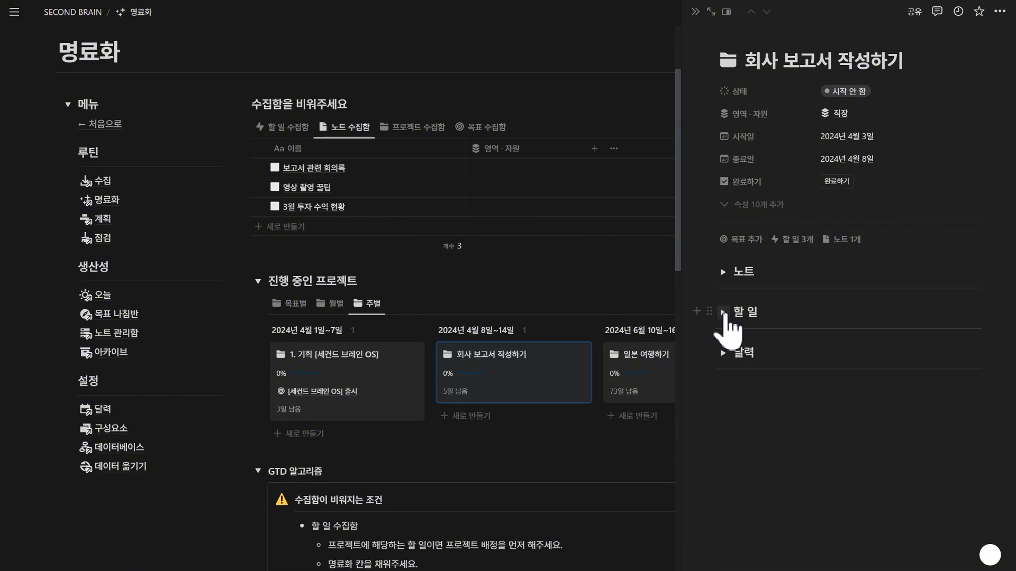
left_click(725, 272)
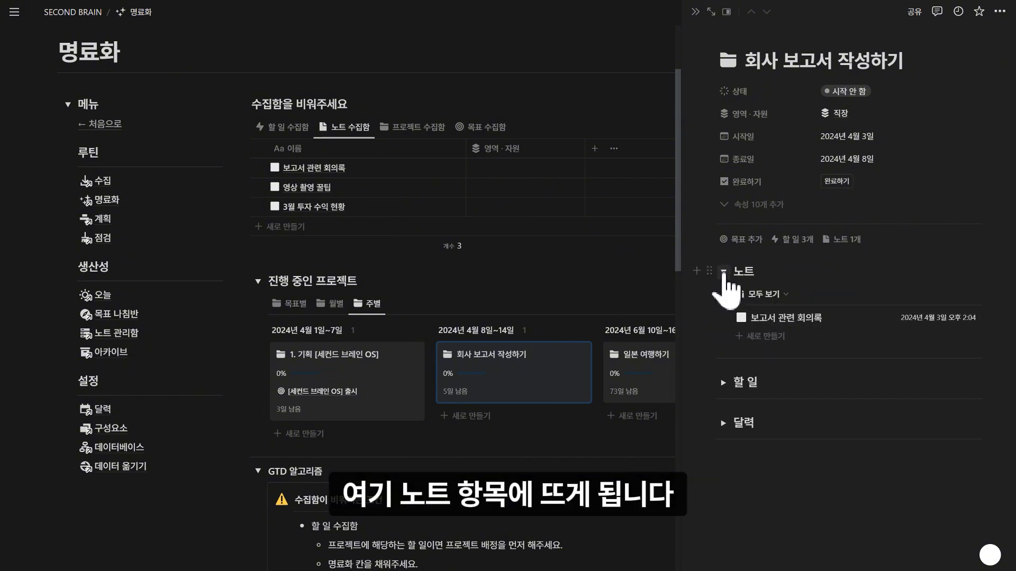
left_click(723, 272)
left_click(695, 12)
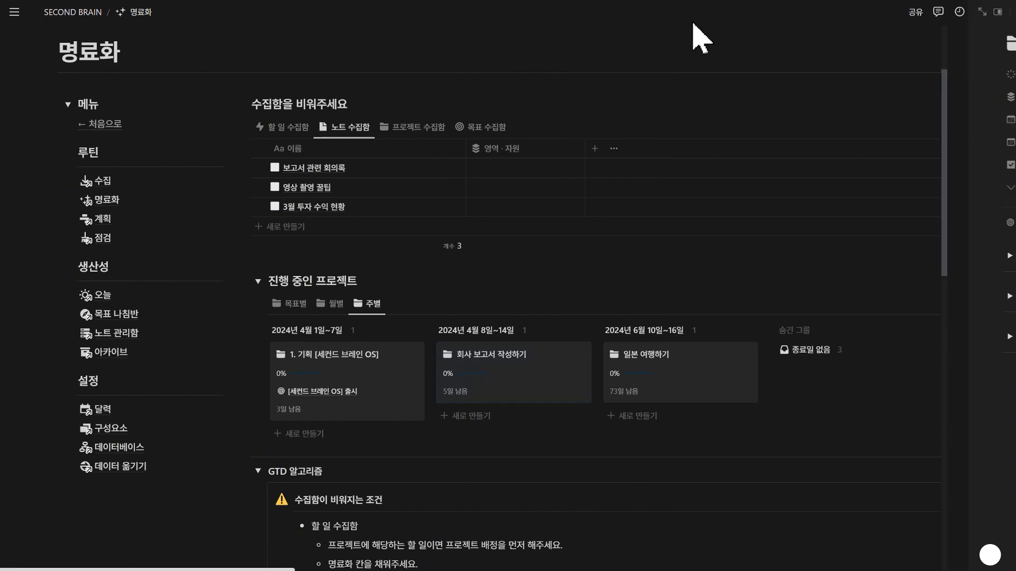
Link the note 보고서 관련 회의록 in the note inbox to the area 직장
left_click(511, 169)
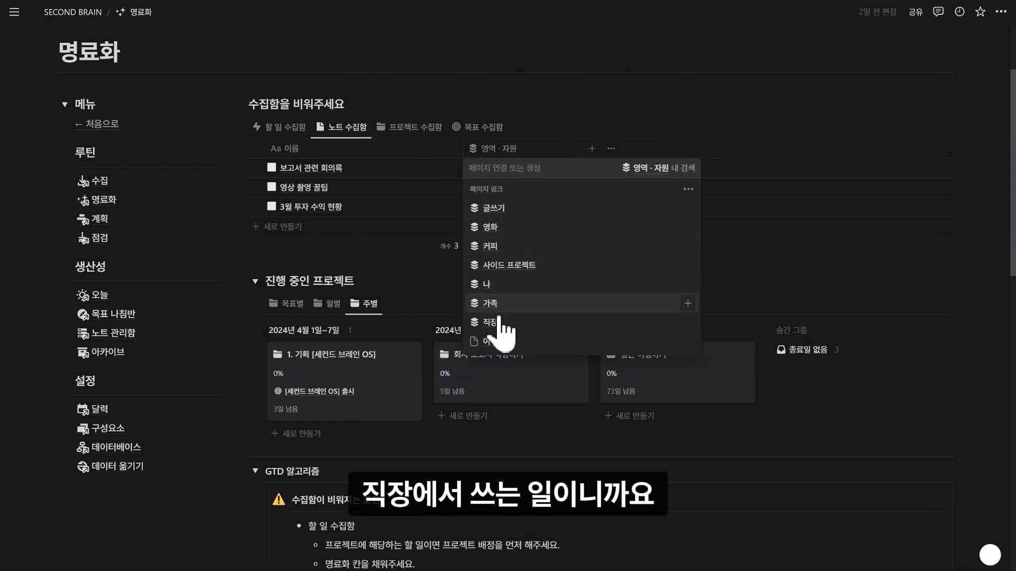
left_click(499, 322)
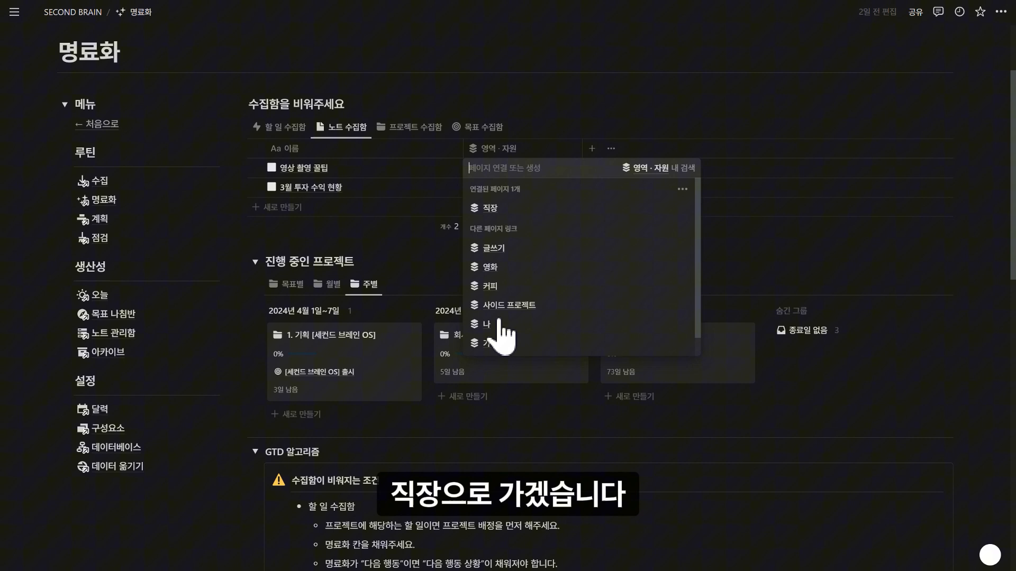
left_click(363, 233)
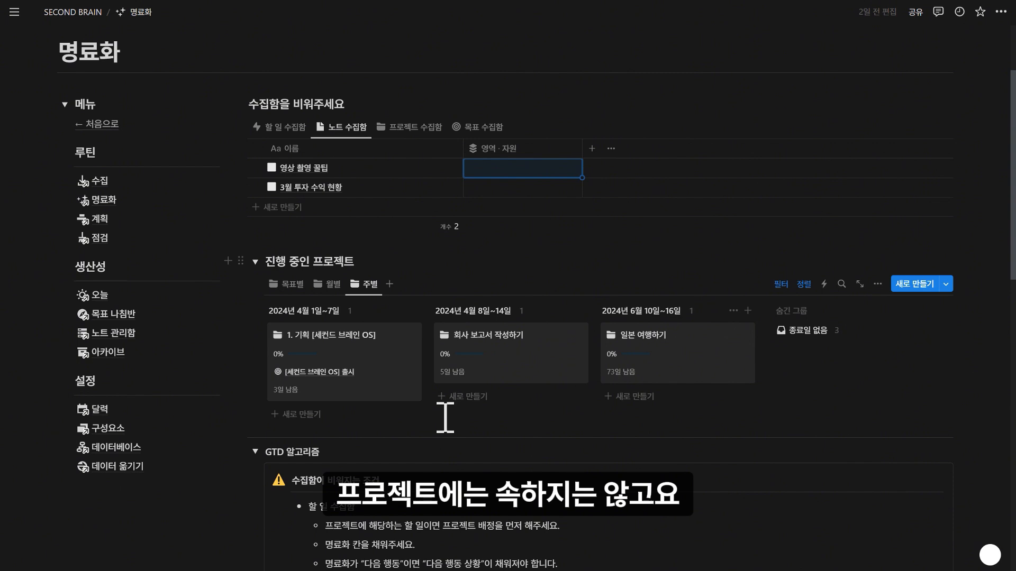
Create a new area named 영상 촬영 and link the note 영상 촬영 꿀팁 to it
left_click(542, 175)
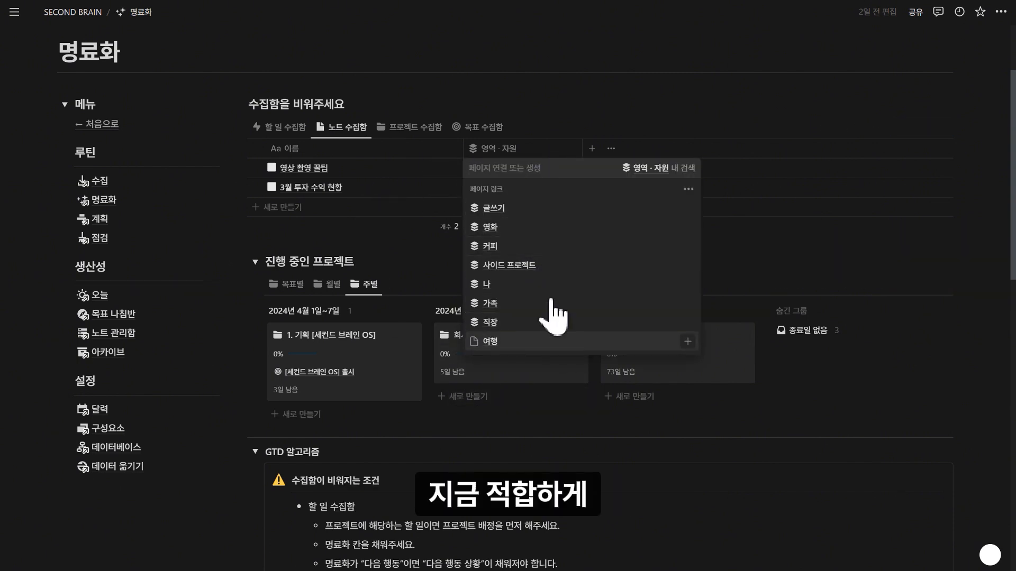
left_click(524, 168)
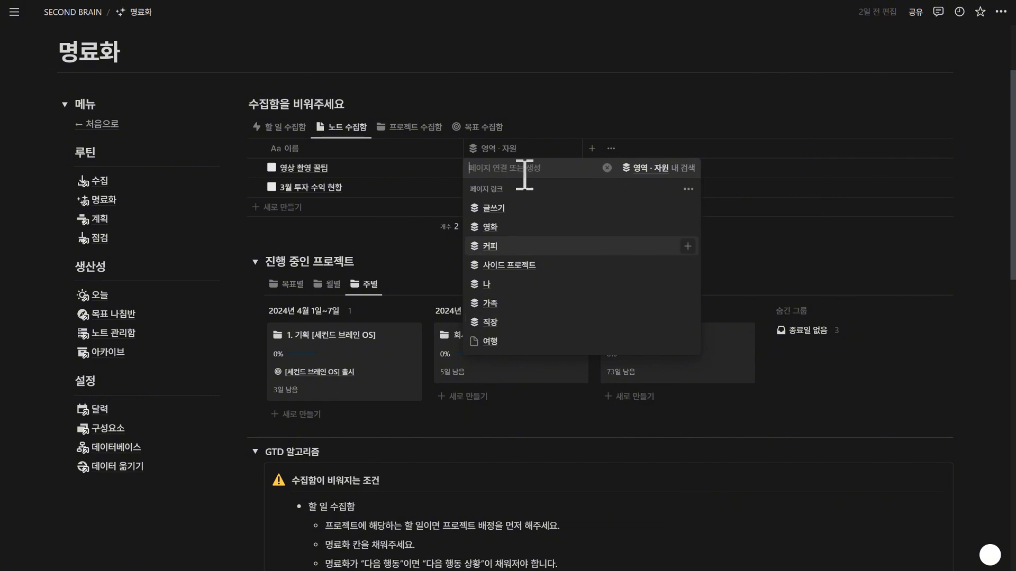
type("영상 촬영")
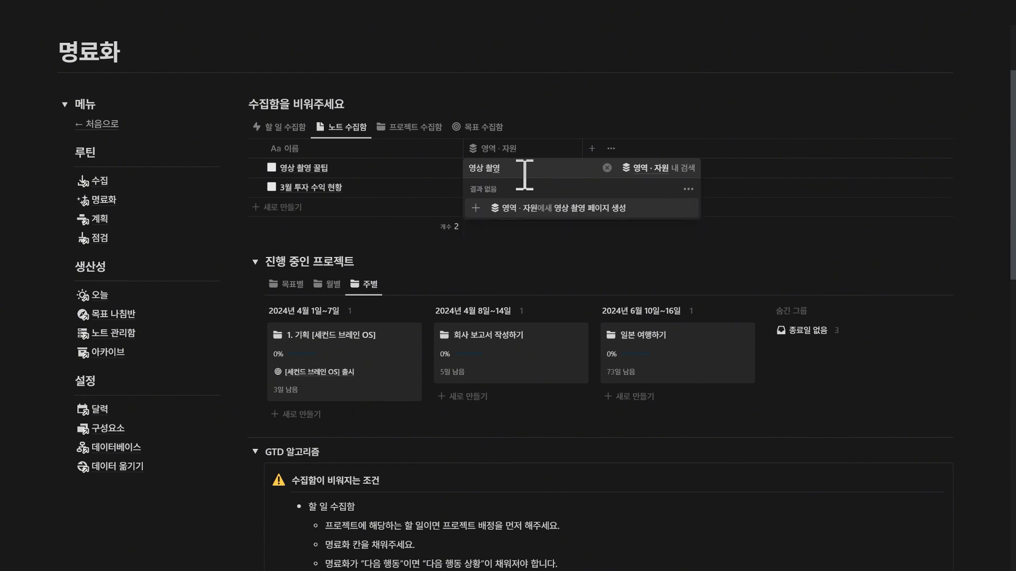
left_click(553, 209)
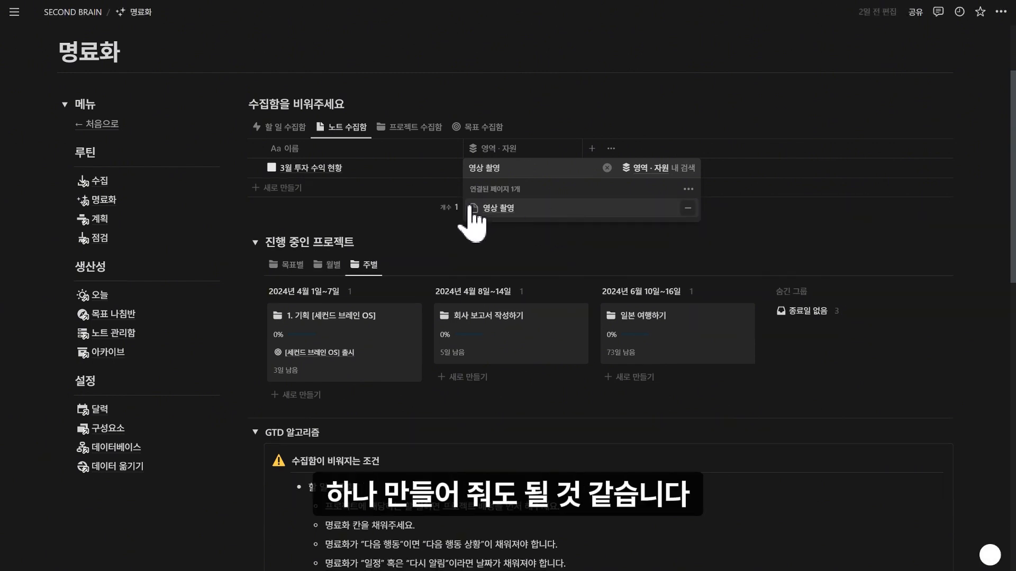
left_click(386, 233)
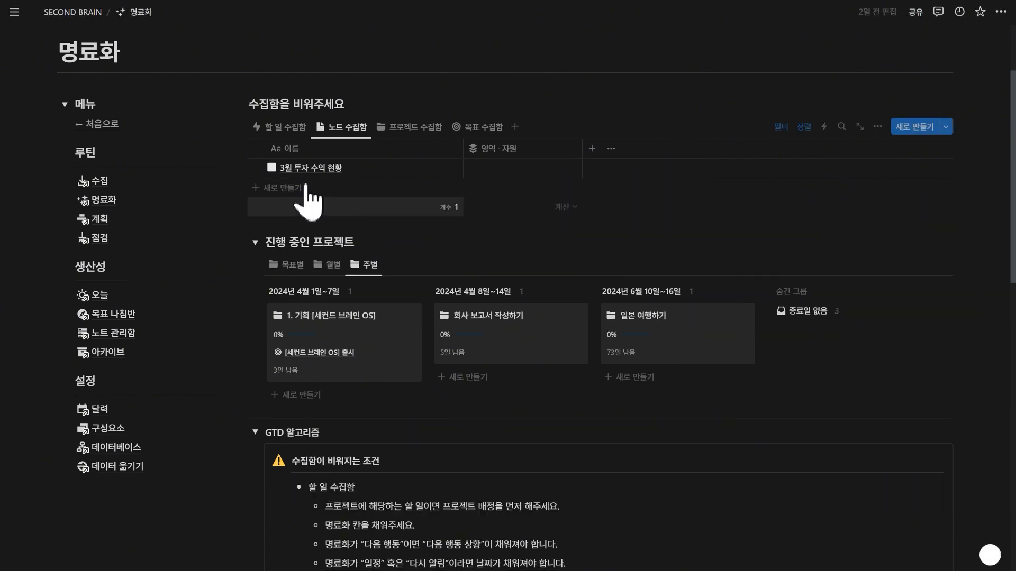
Create a new area named 투자 and link the note 3월 투자 수익 현황 to it
left_click(530, 169)
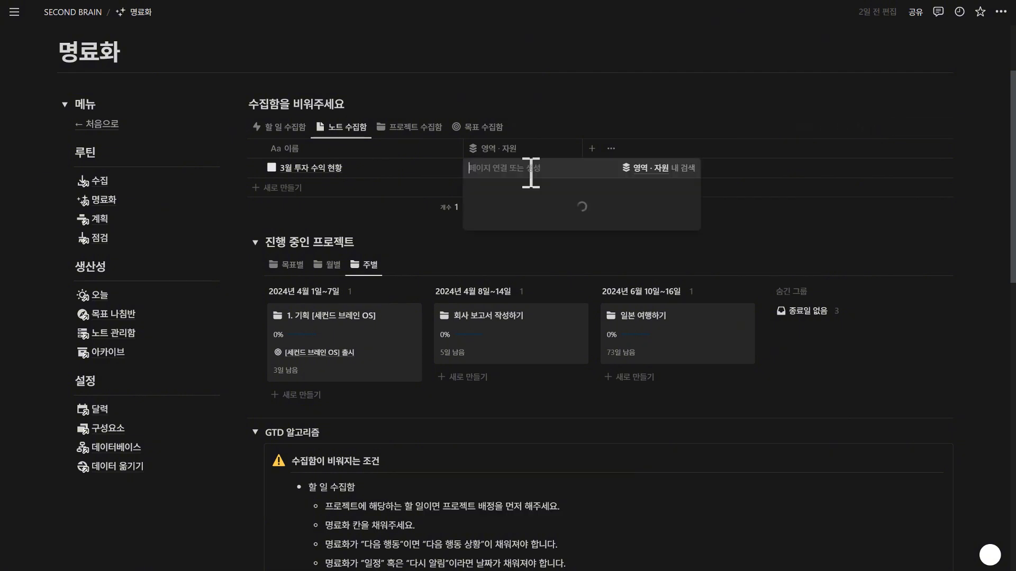
left_click(410, 231)
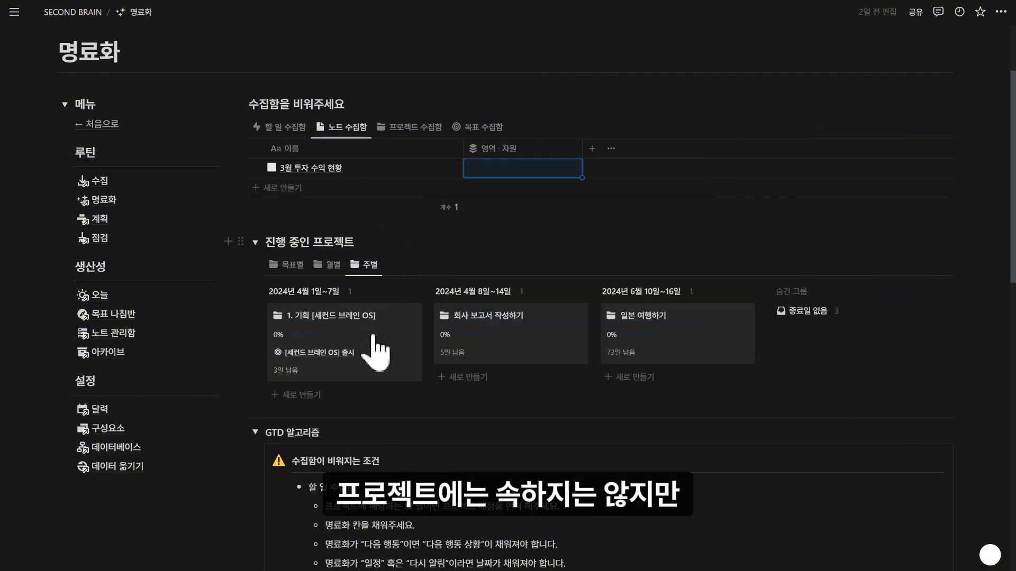
left_click(537, 171)
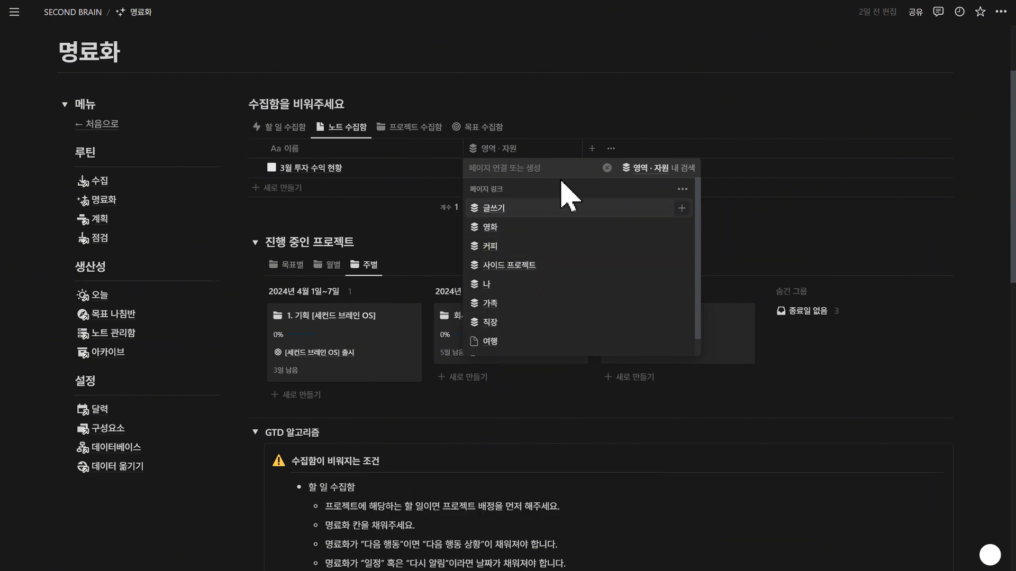
type("투자")
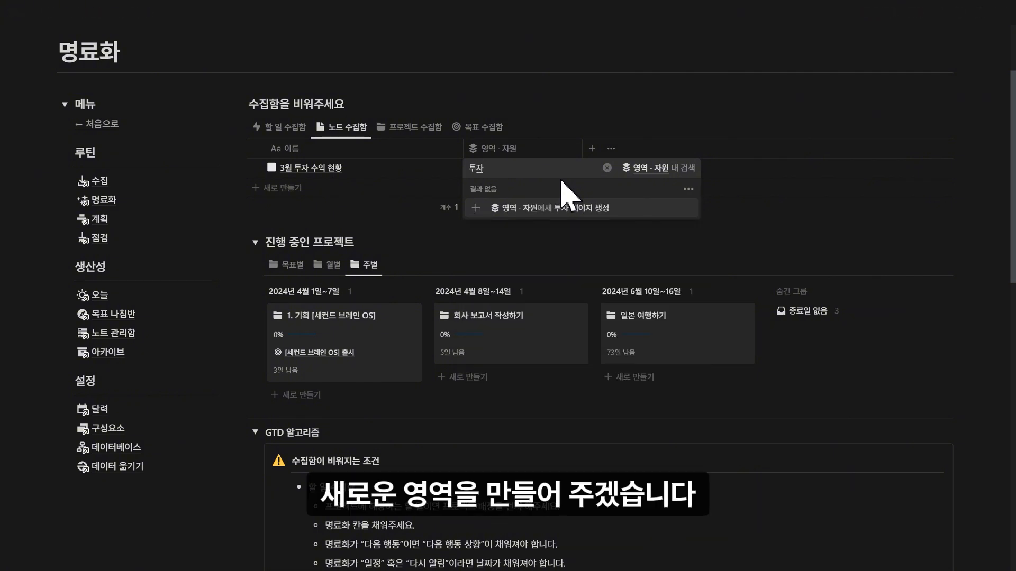
left_click(562, 212)
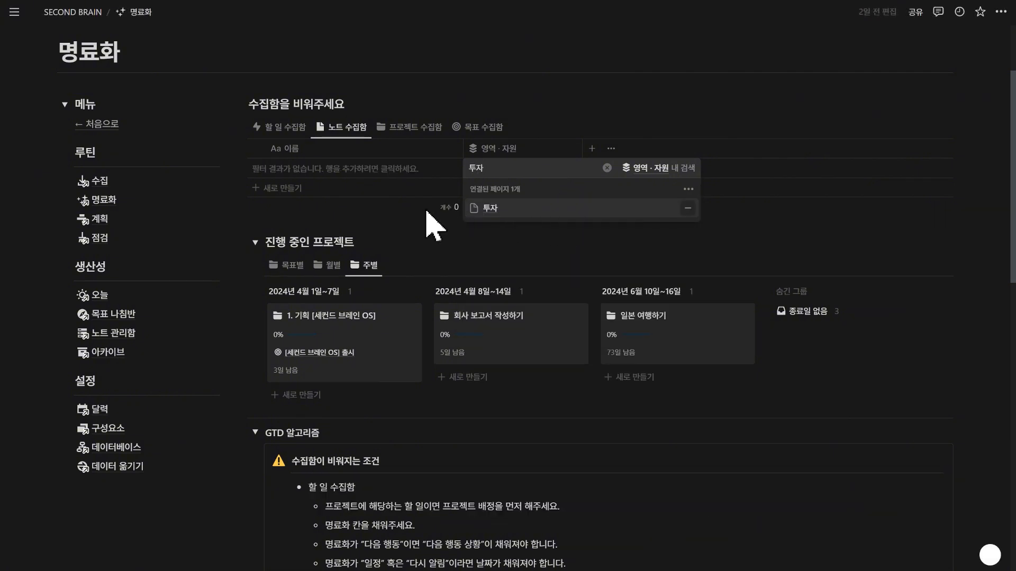
left_click(409, 220)
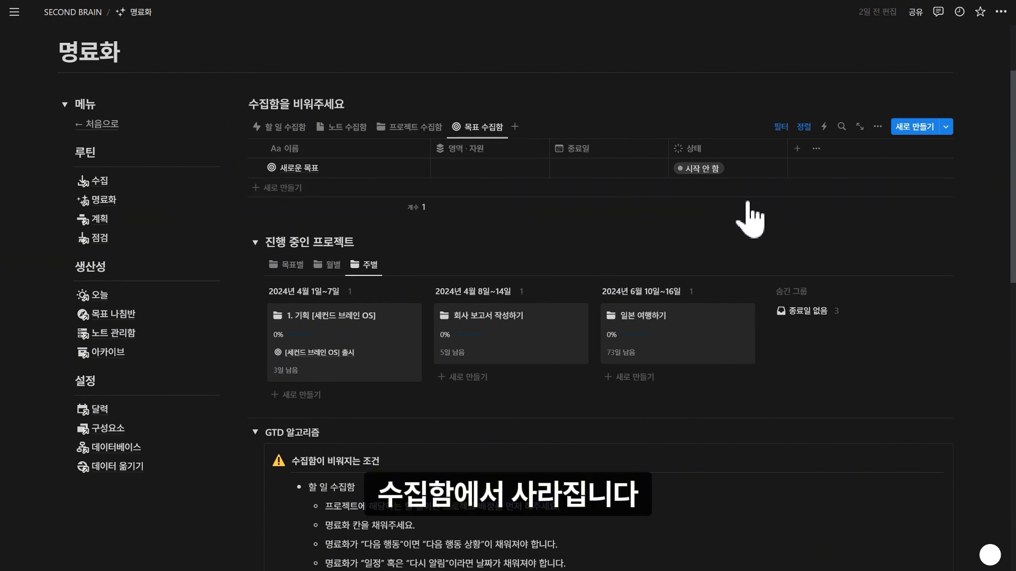
Link the goal 새로운 목표 in the goal inbox to the area 사이드 프로젝트 and set its end date to April 17, 2024
left_click(452, 167)
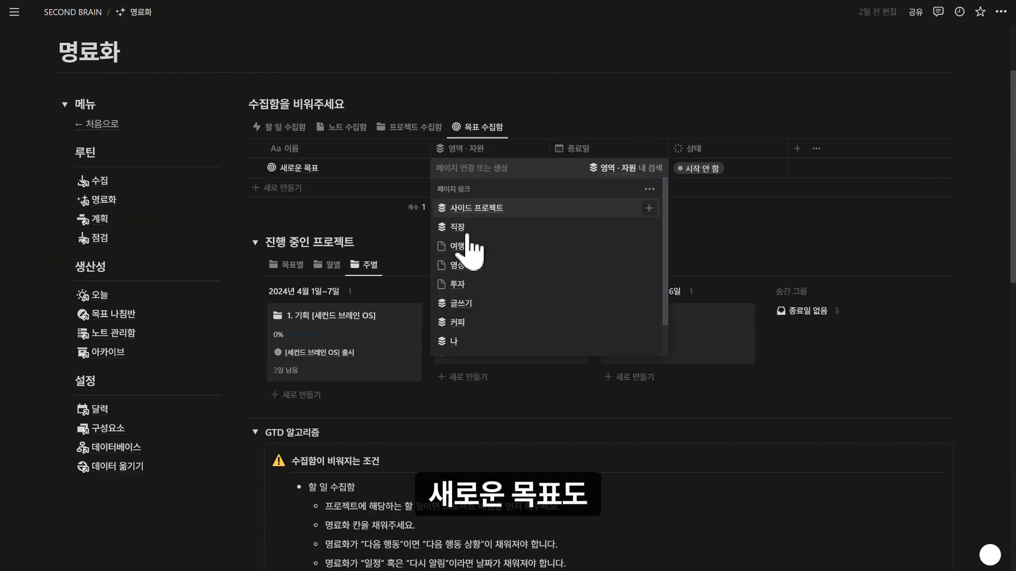
left_click(474, 208)
left_click(599, 168)
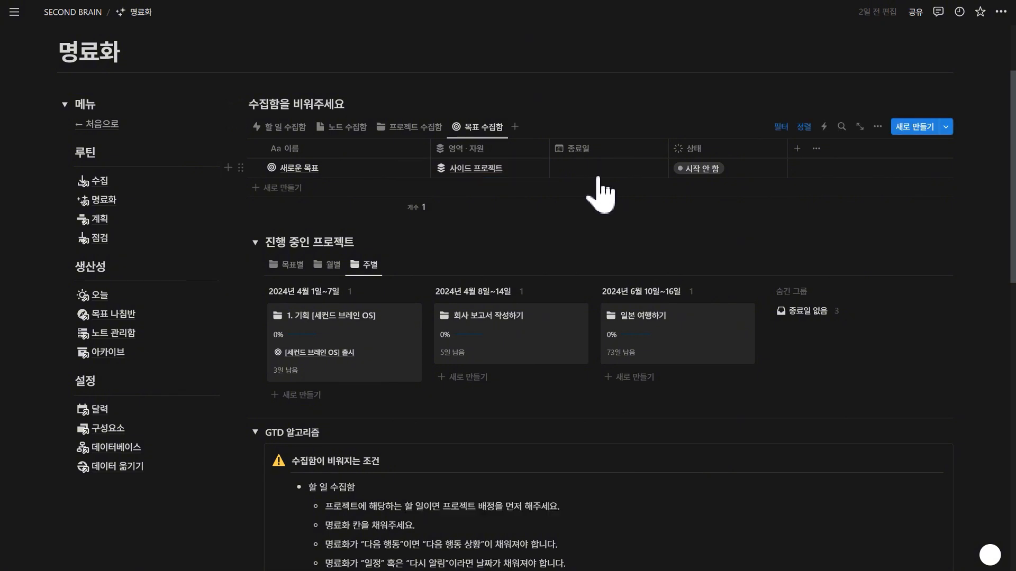
left_click(599, 168)
left_click(629, 292)
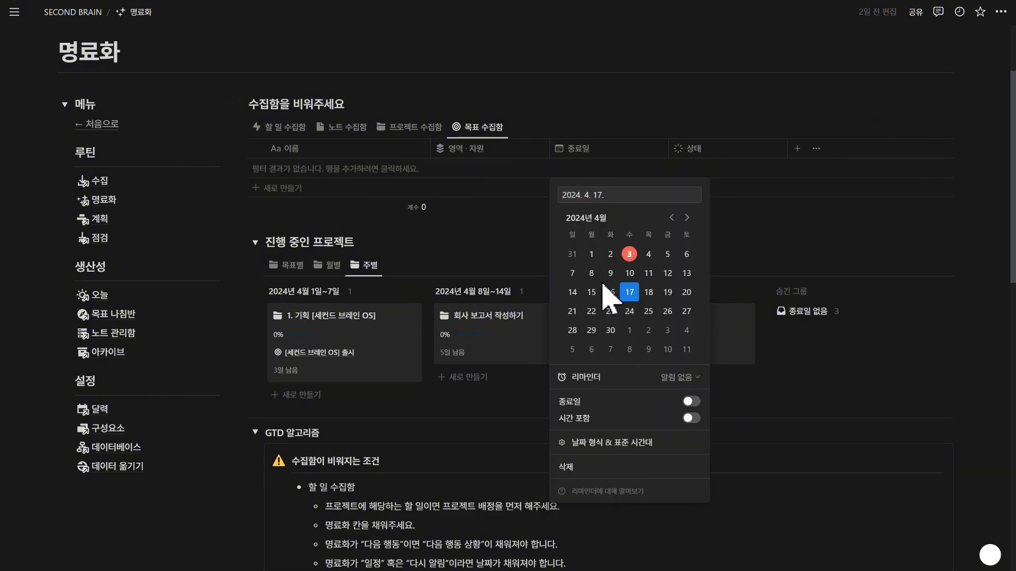
left_click(516, 251)
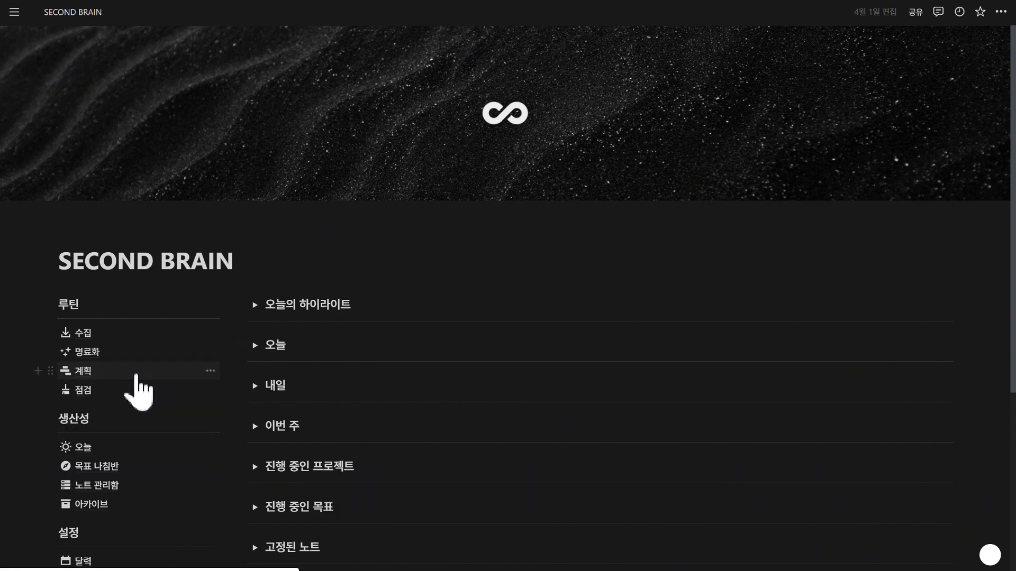
Open the 계획 page, show the projects not yet started, and check which views the 날짜 설정 필요 list offers
left_click(133, 374)
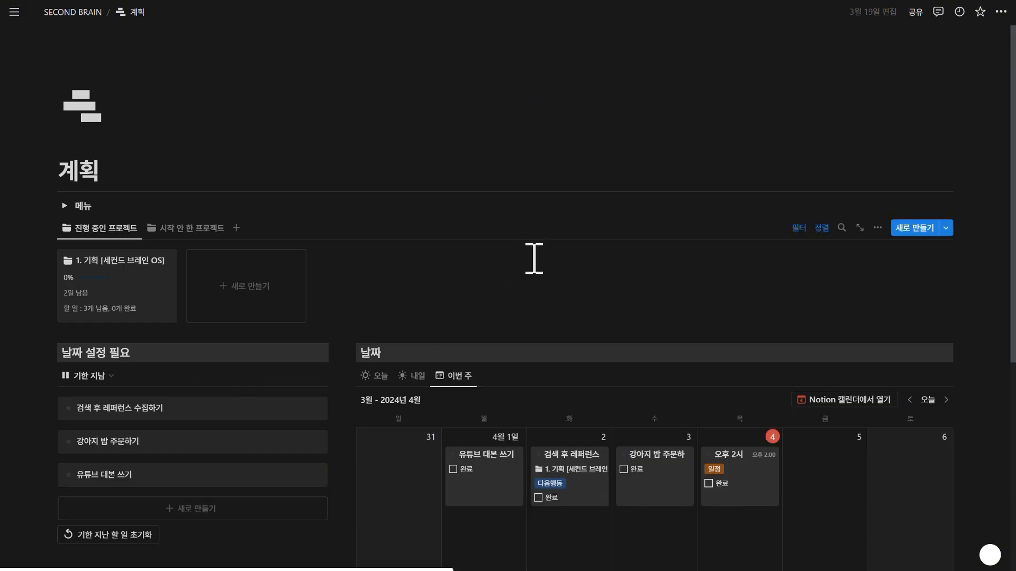
scroll(534, 258, "down", 1)
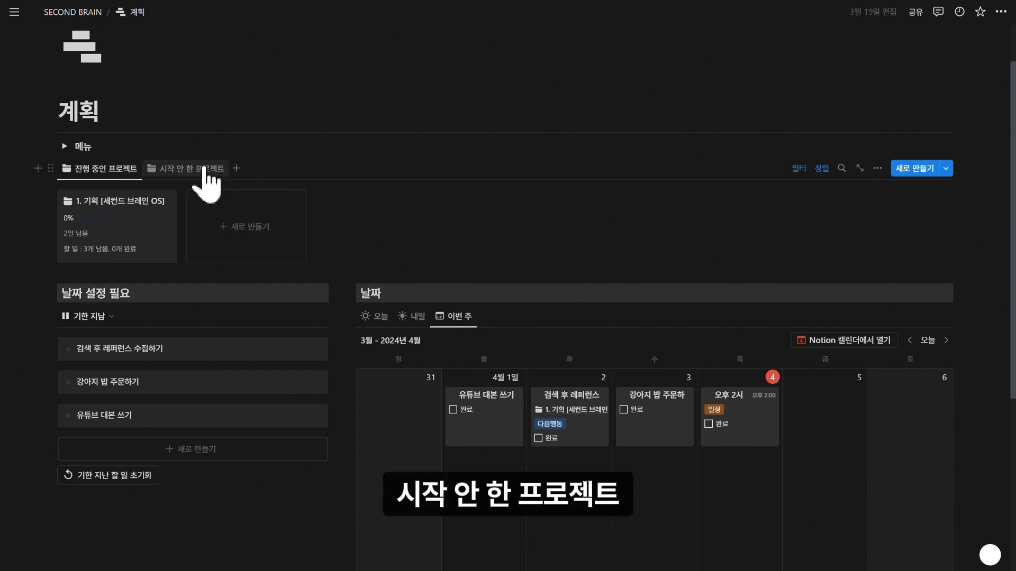
left_click(201, 169)
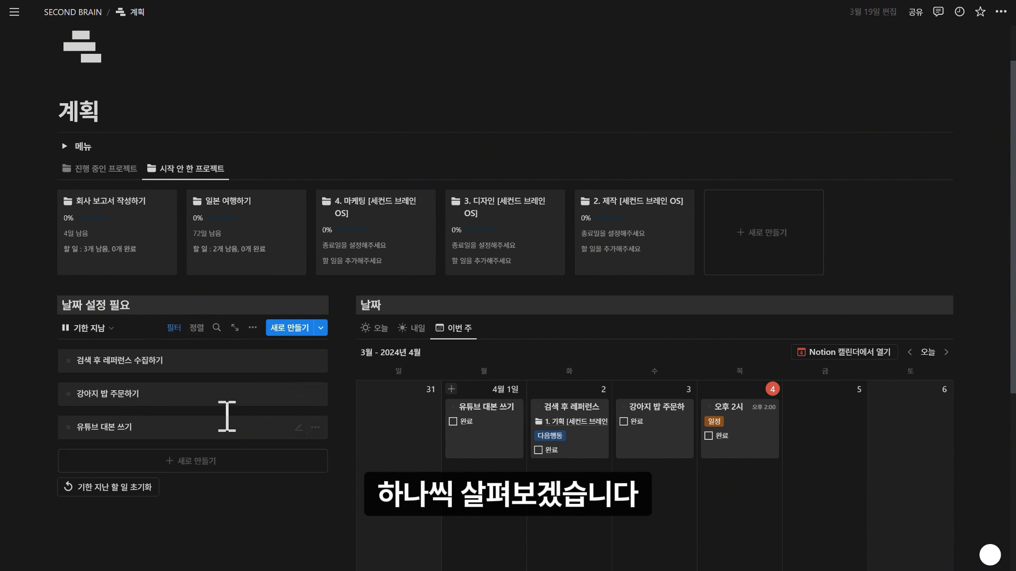
left_click(87, 329)
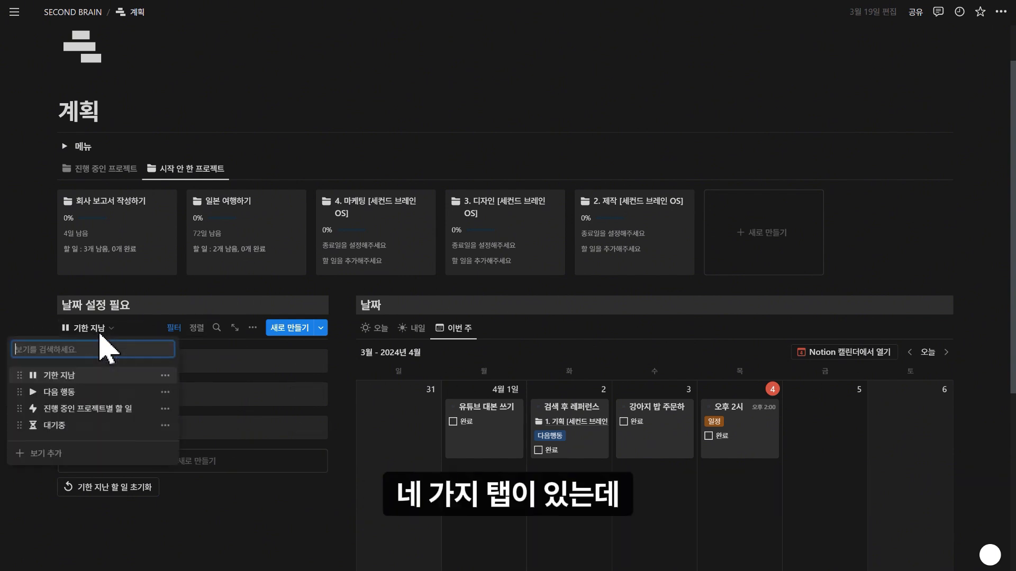
left_click(98, 329)
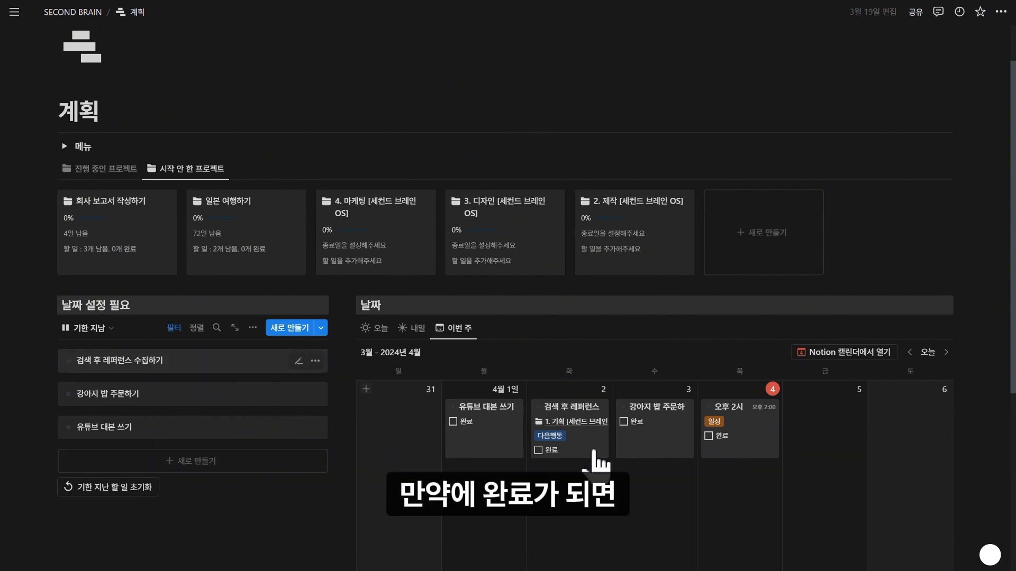
Mark the task 강아지 밥 주문하기 as completed on the week calendar, and restore it to incomplete
left_click(623, 422)
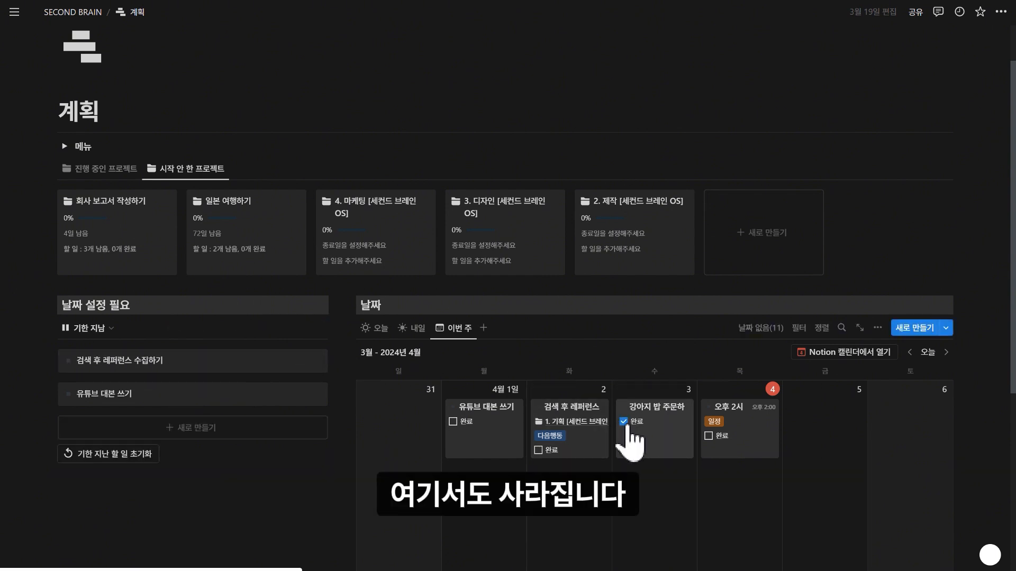
left_click(624, 422)
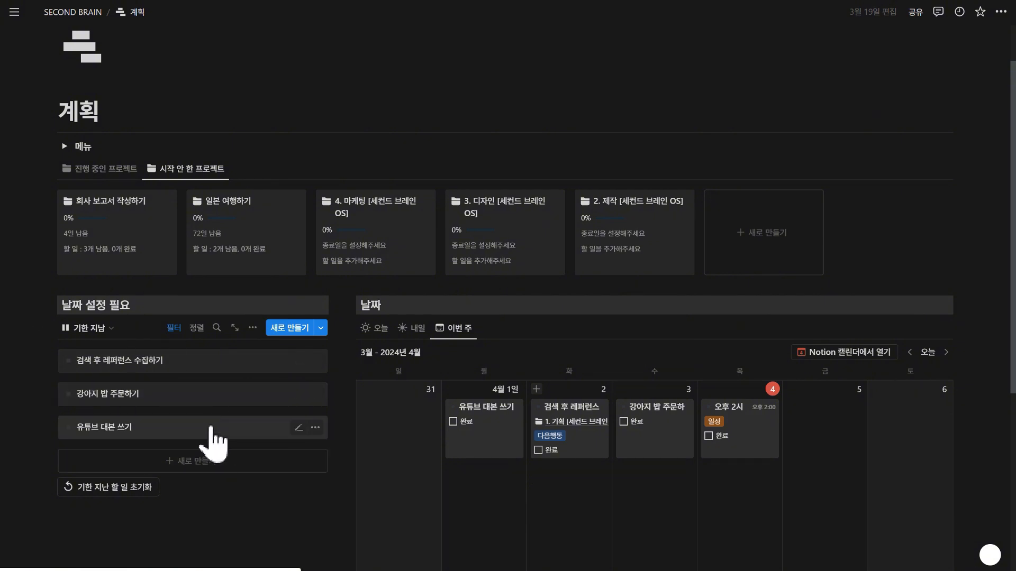
Reschedule the overdue task 검색 후 레퍼런스 수집하기 on the week calendar to April 5, and move it from there to April 4
left_click_drag(207, 361, 861, 477)
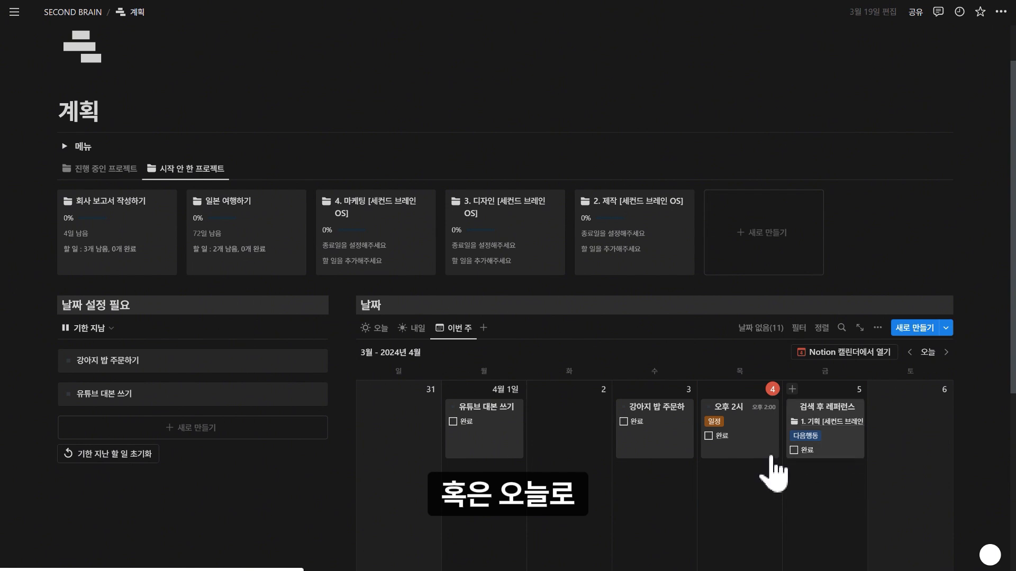
left_click_drag(820, 431, 743, 550)
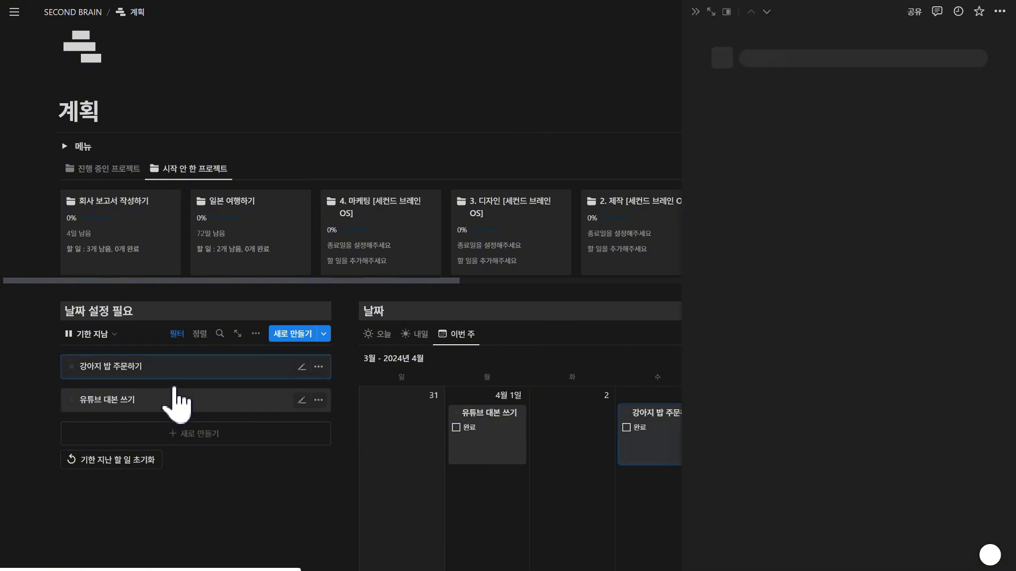
Set the date of the overdue task 강아지 밥 주문하기 to April 5, 2024 on its own page
left_click(862, 139)
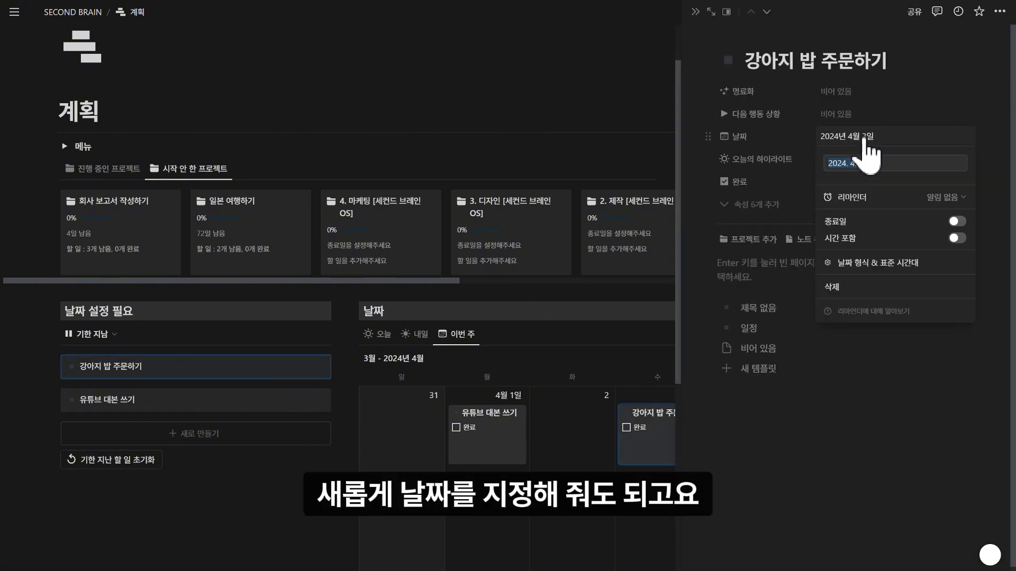
left_click(934, 229)
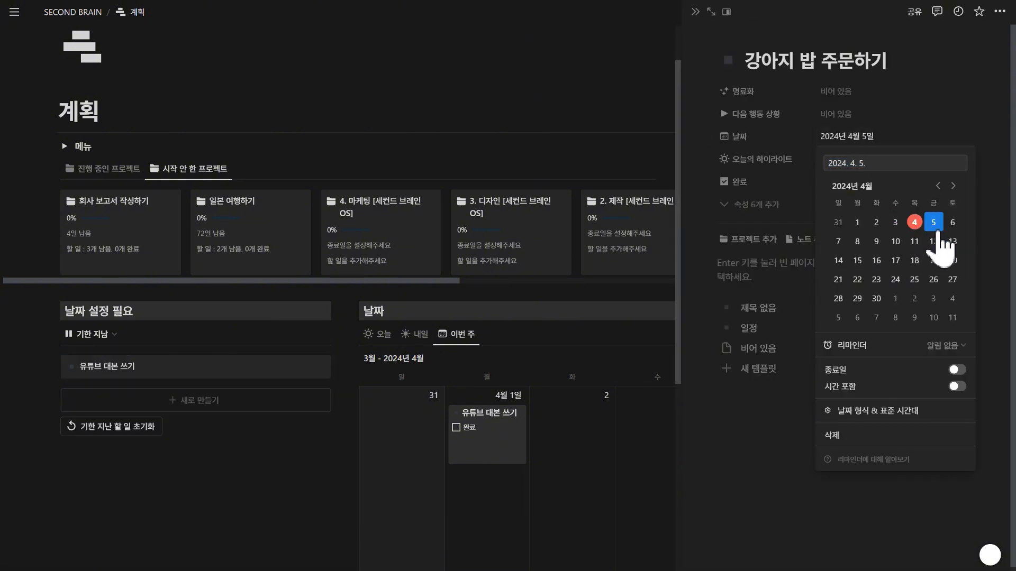
left_click(876, 223)
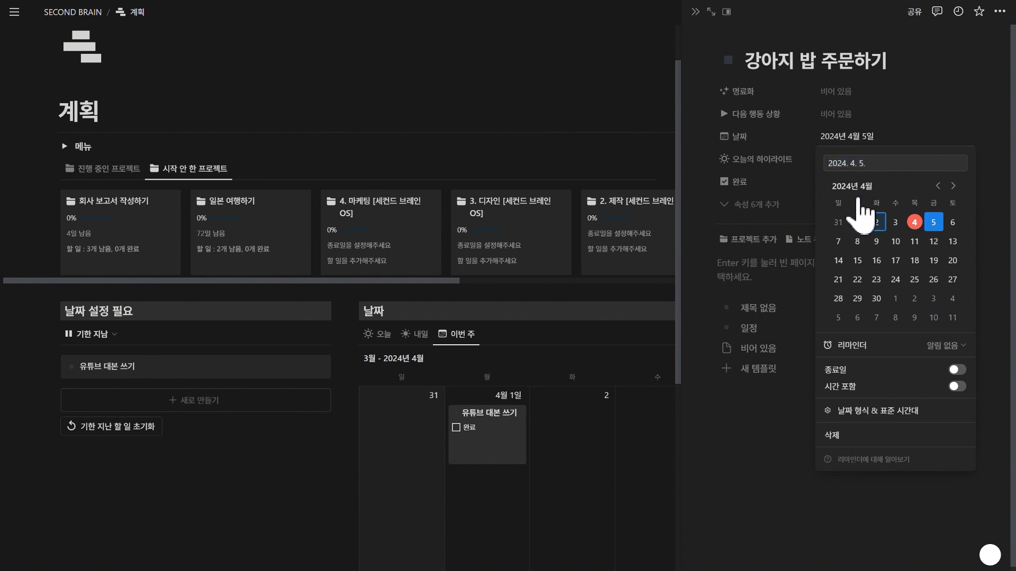
Close the open task page and reset the date and clarification of all overdue tasks
left_click(695, 12)
left_click(695, 12)
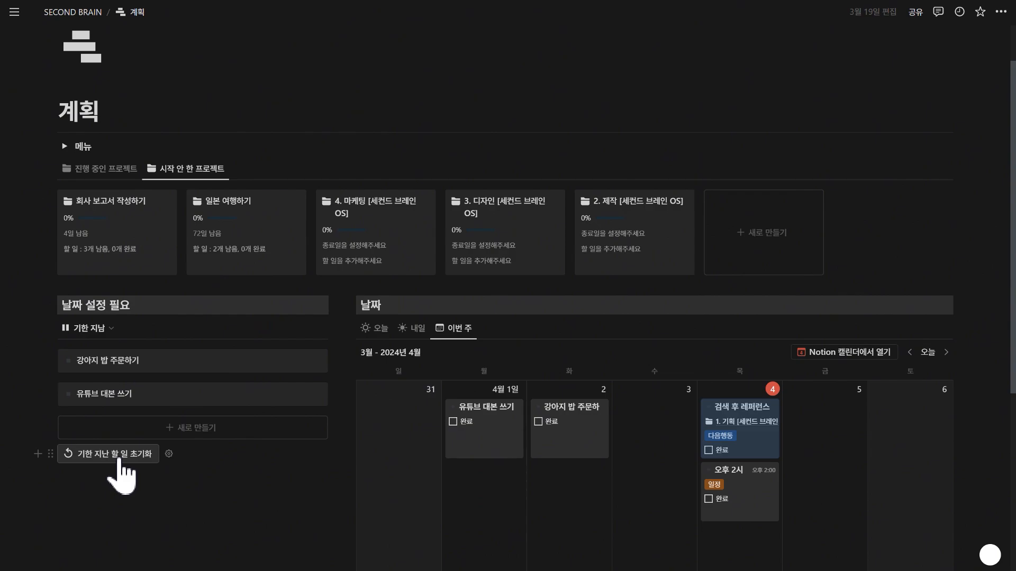
left_click(118, 458)
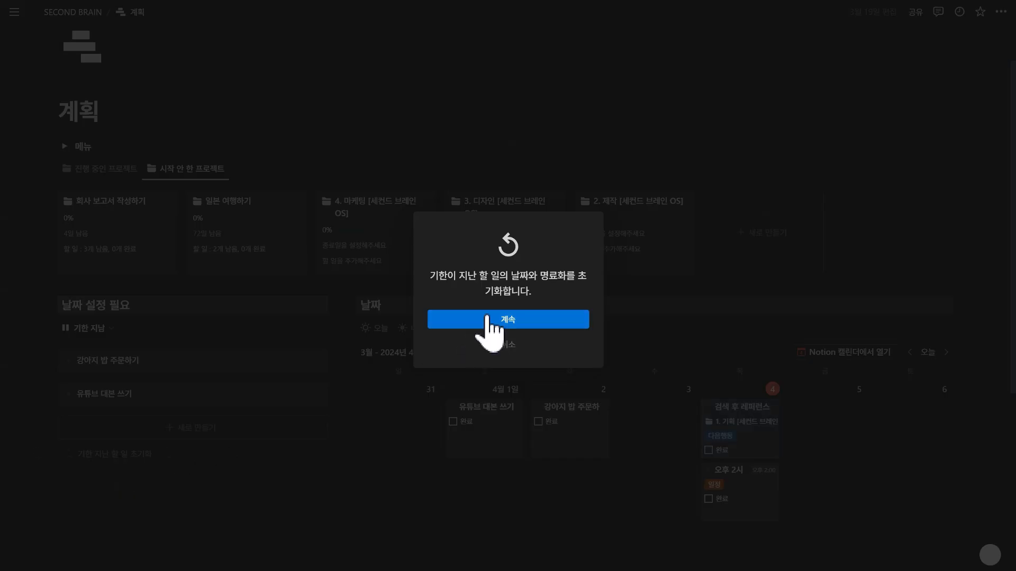
left_click(491, 320)
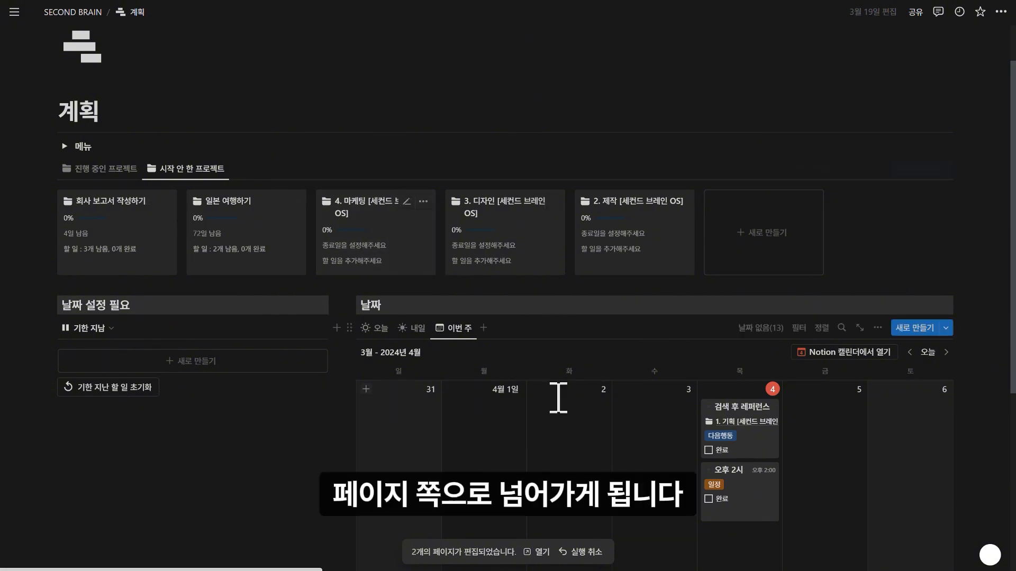
Switch the 날짜 설정 필요 list to the 다음 행동 view
scroll(379, 408, "down", 3)
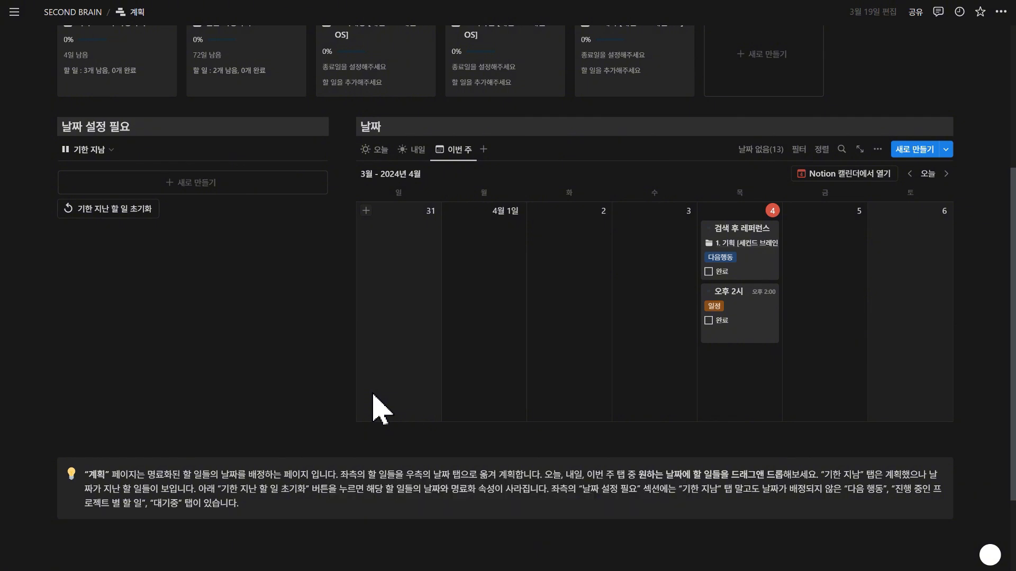
left_click(91, 150)
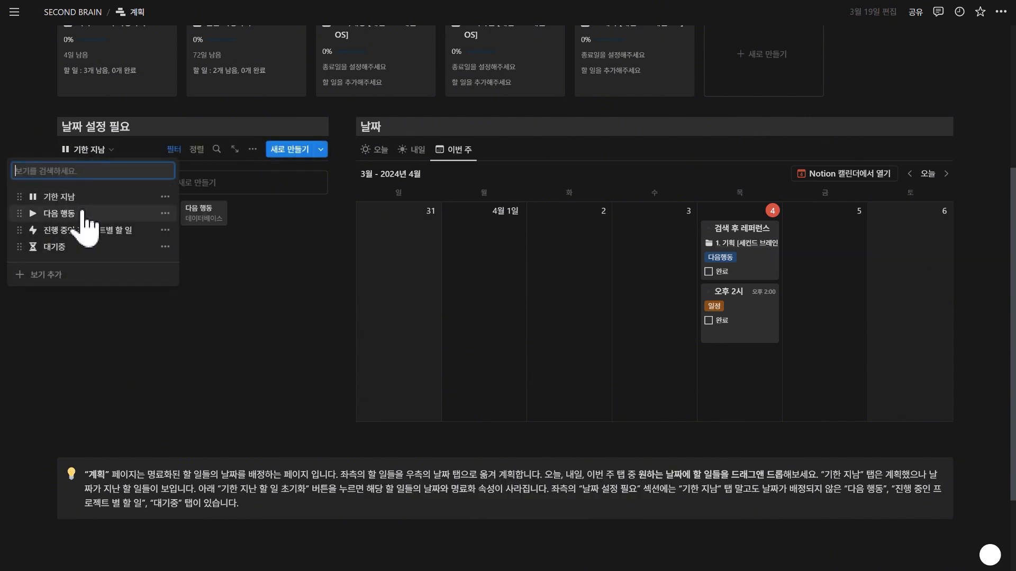
left_click(59, 213)
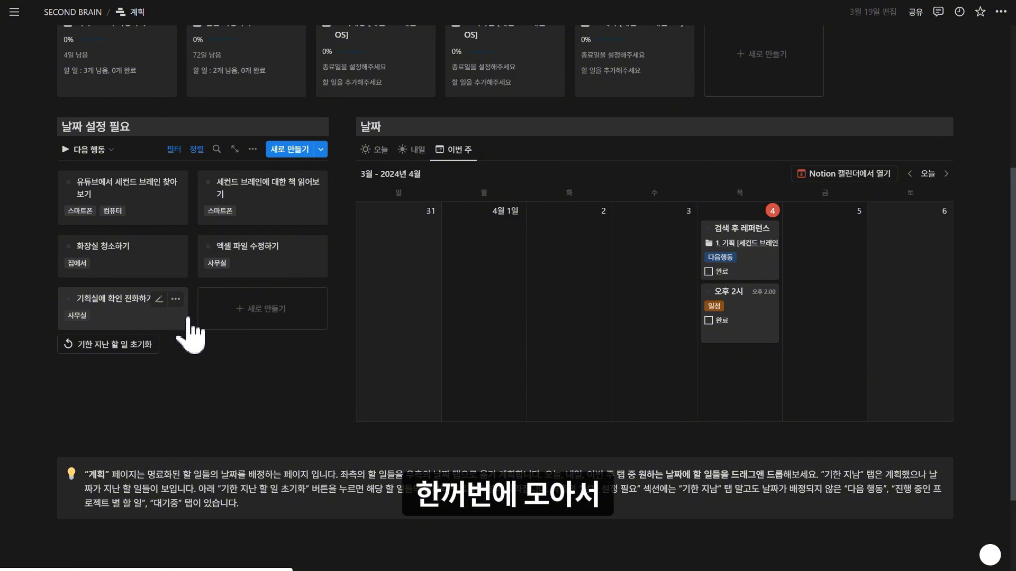
Schedule the tasks 엑셀 파일 수정하기 and 기획실에 확인 전화하기 on April 5 in the weekly calendar, and undo both moves
left_click_drag(265, 276, 836, 279)
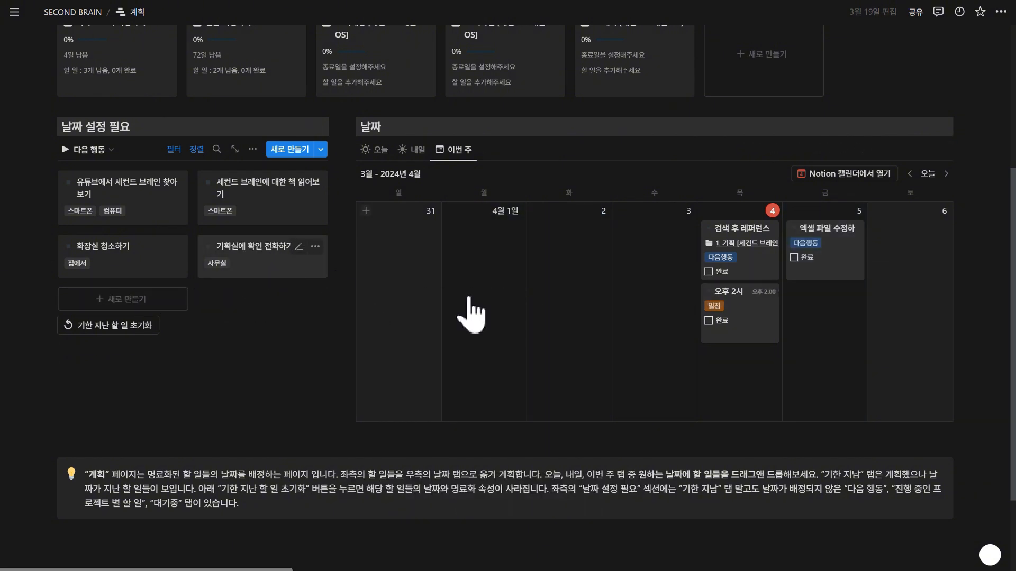
left_click_drag(470, 316, 831, 363)
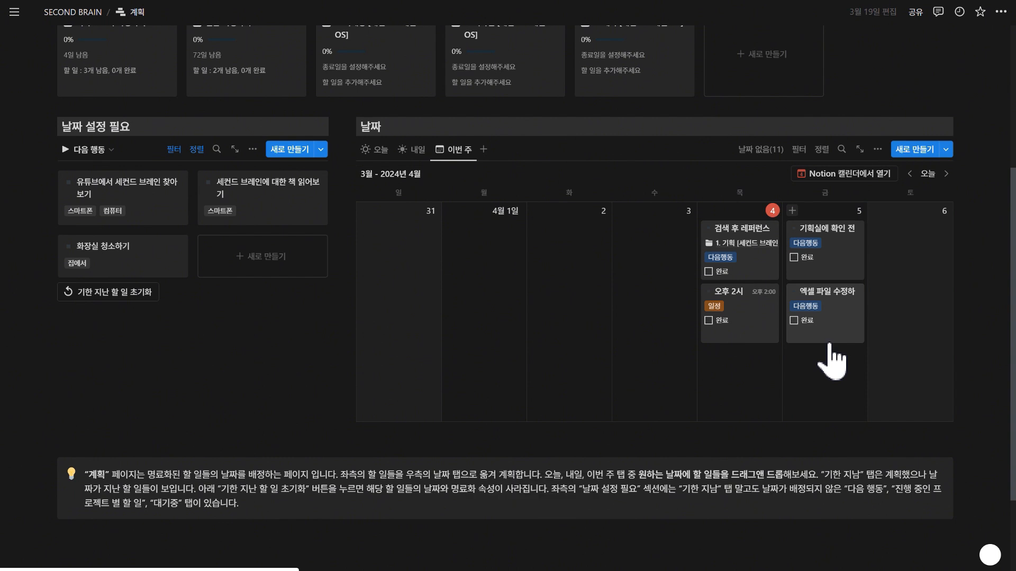
key("ctrl+z")
key("ctrl+z")
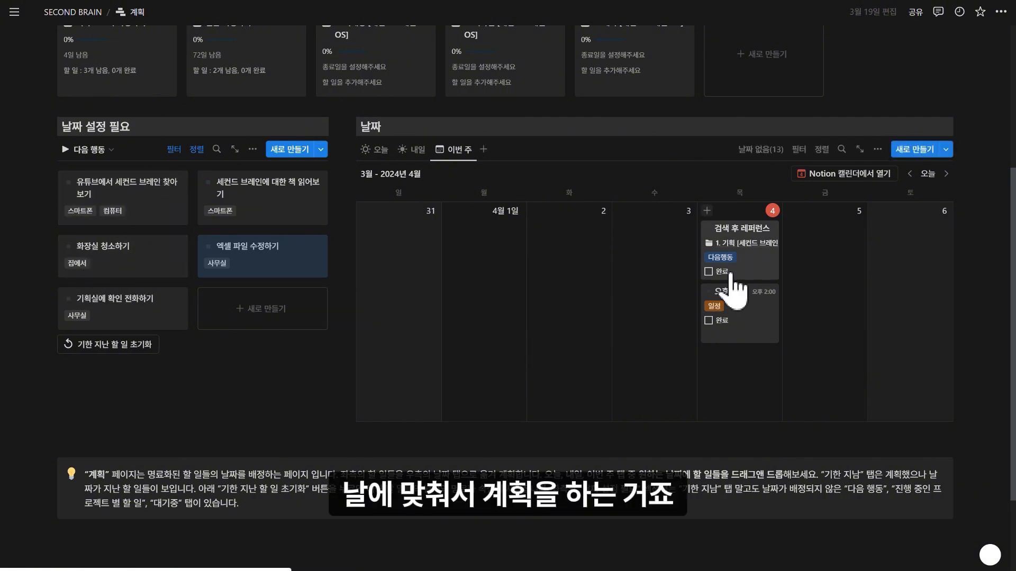
Show the 진행 중인 프로젝트별 할 일 view under 날짜 설정 필요 and the 진행 중인 프로젝트 view of the projects
left_click(95, 150)
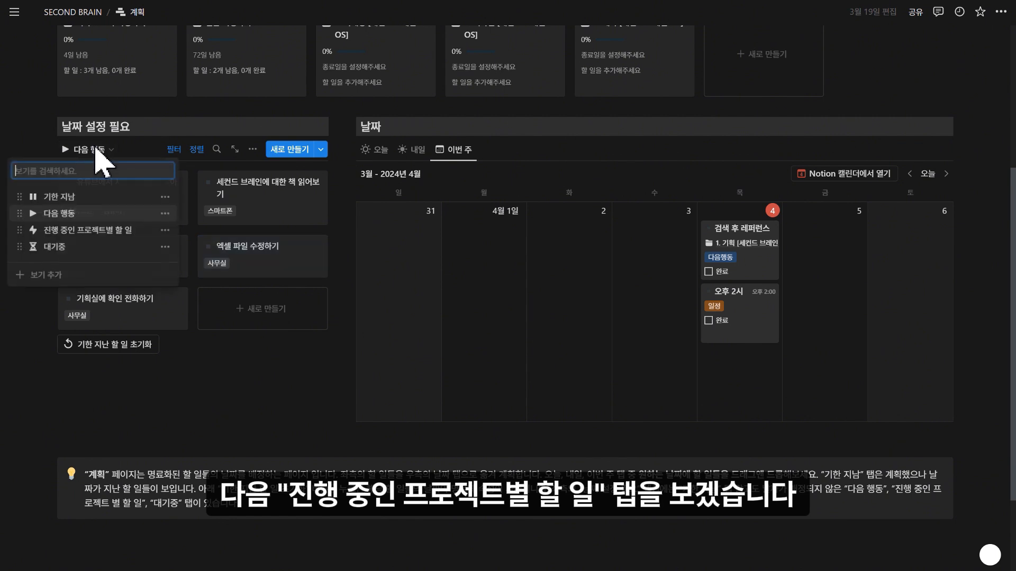
left_click(105, 231)
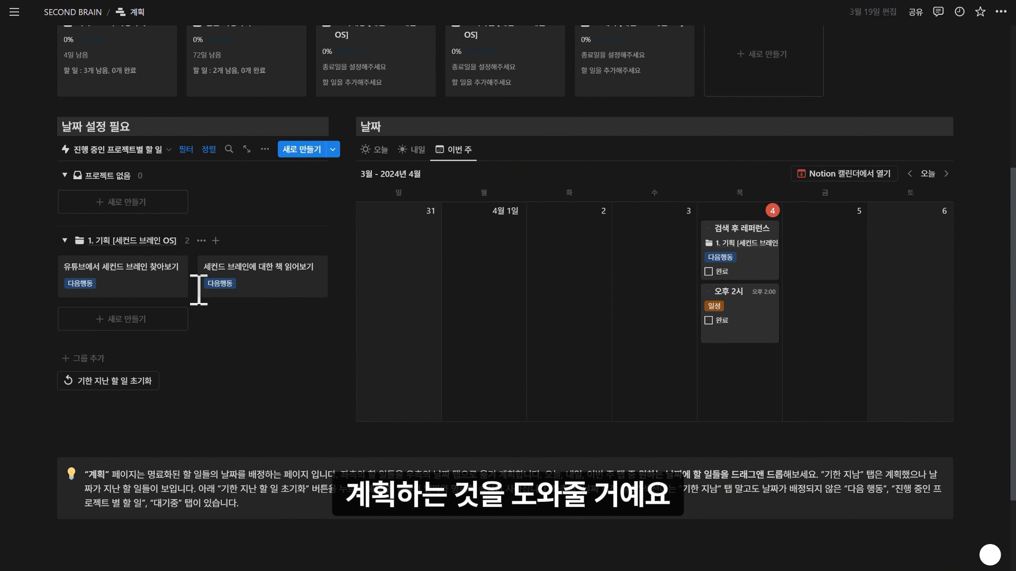
scroll(125, 254, "up", 3)
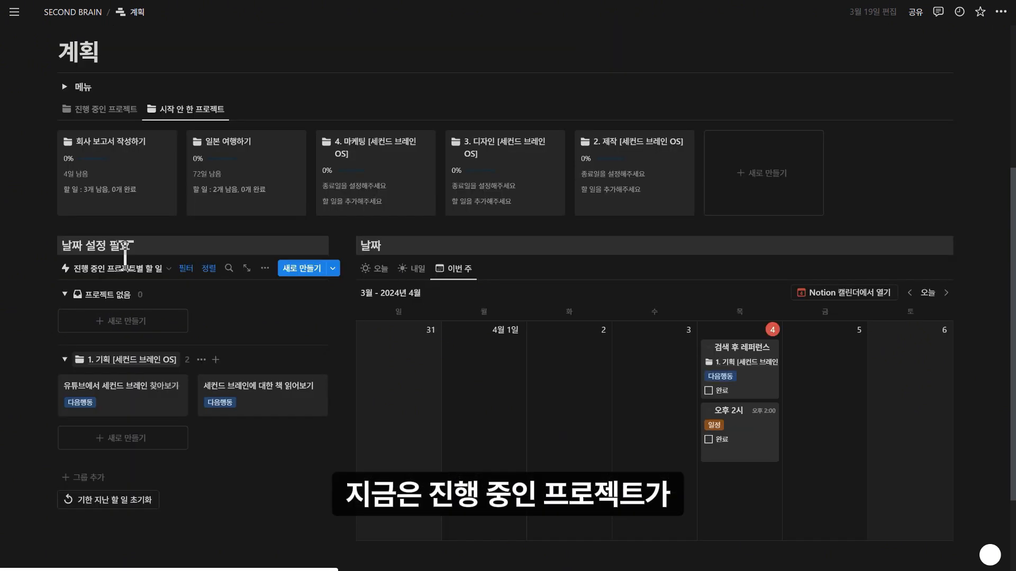
scroll(126, 254, "up", 1)
left_click(104, 169)
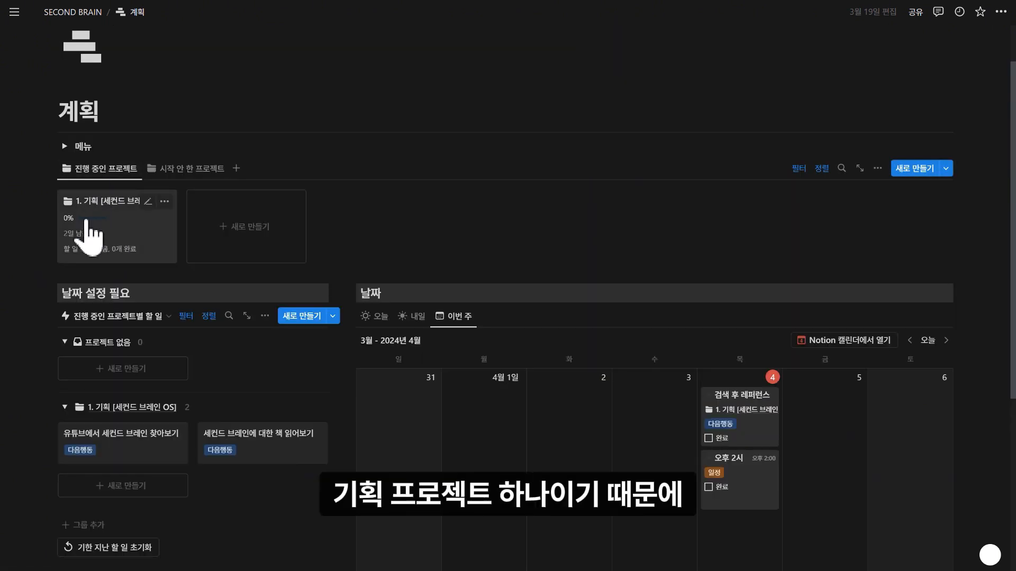
Set the status of the not-started project 일본 여행하기 to 진행중 and close its page
scroll(140, 296, "down", 1)
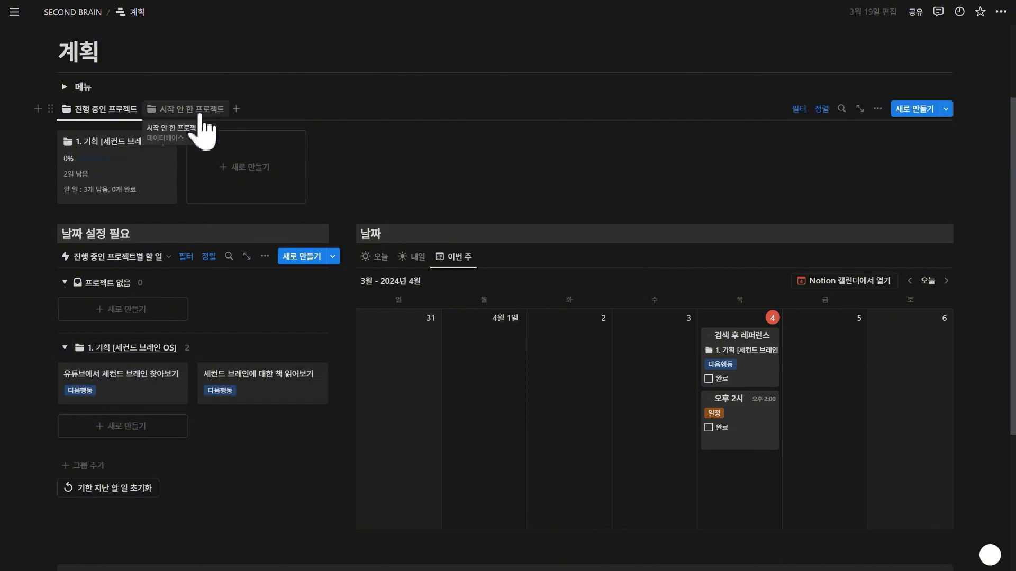
left_click(201, 112)
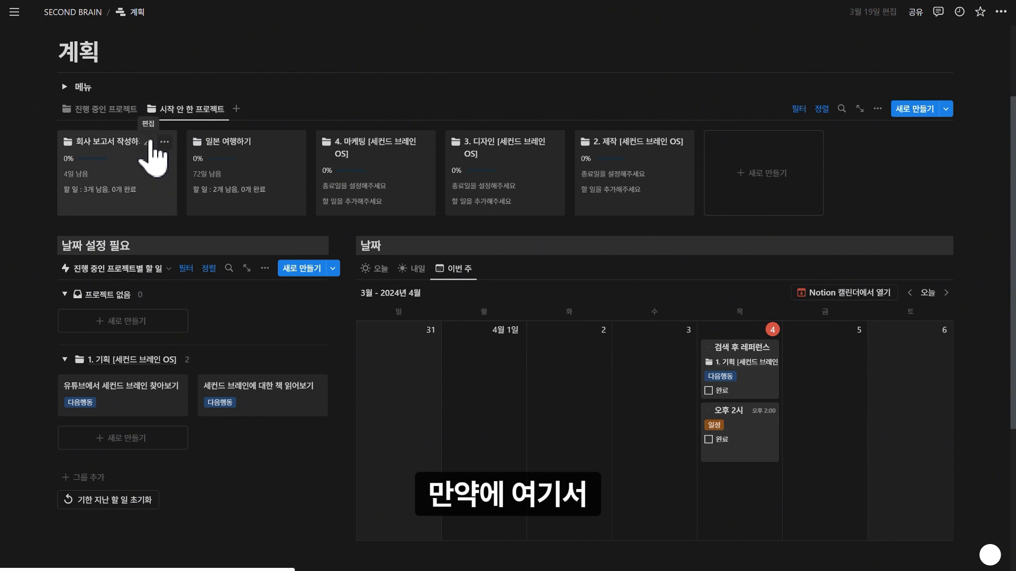
left_click(225, 156)
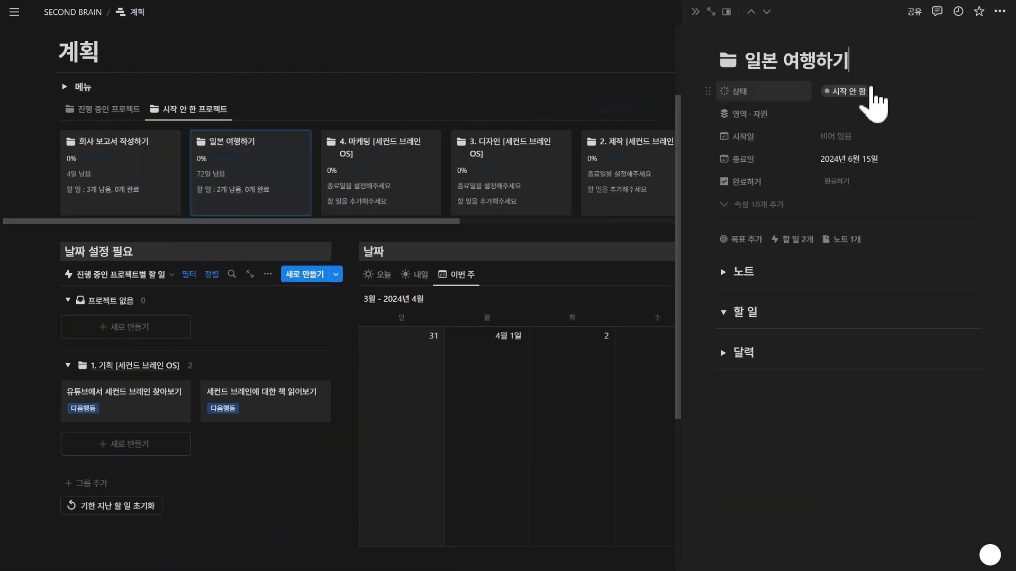
left_click(874, 90)
left_click(868, 177)
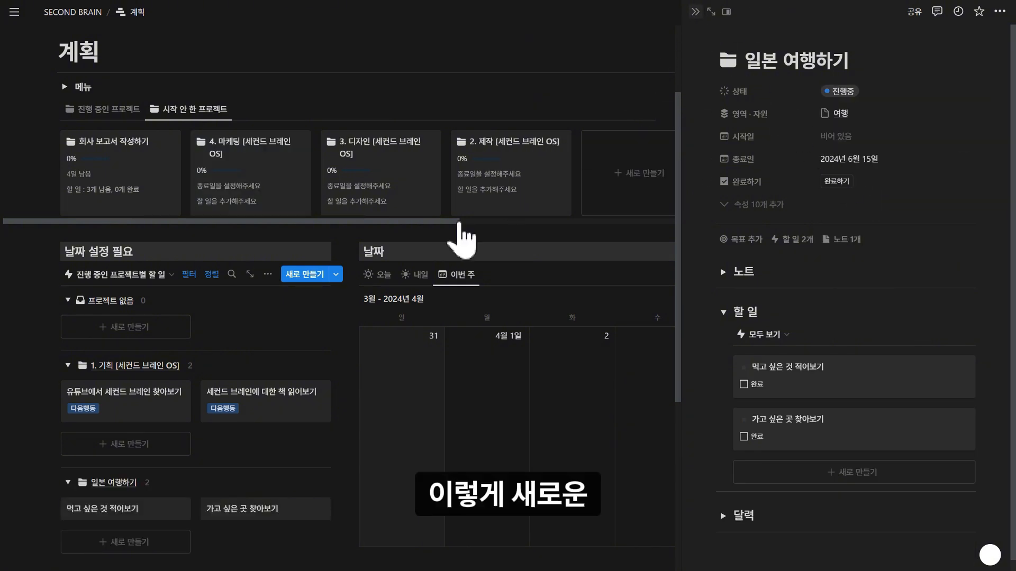
left_click(120, 492)
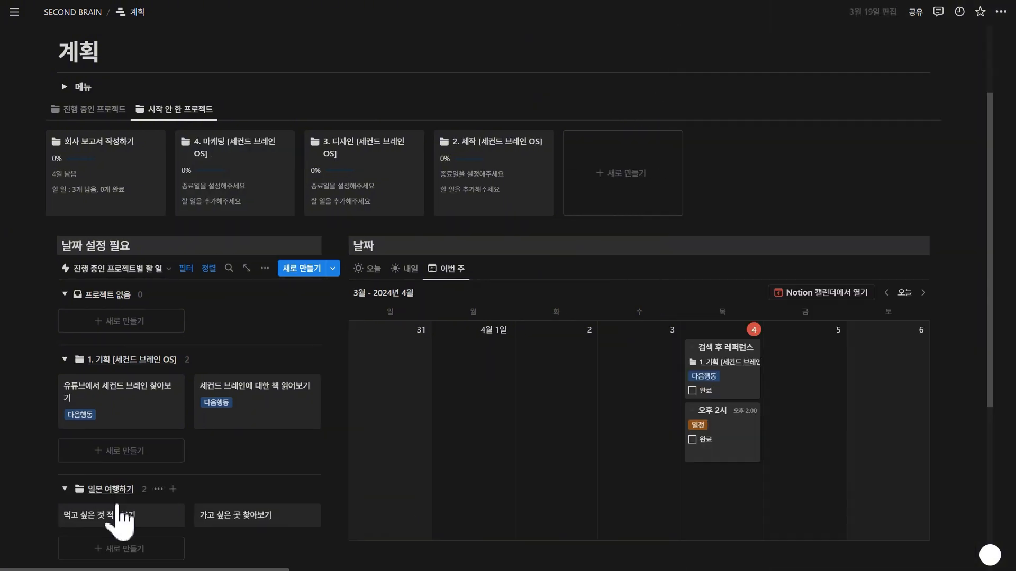
Switch the 날짜 설정 필요 list to the 대기중 view
scroll(136, 466, "down", 3)
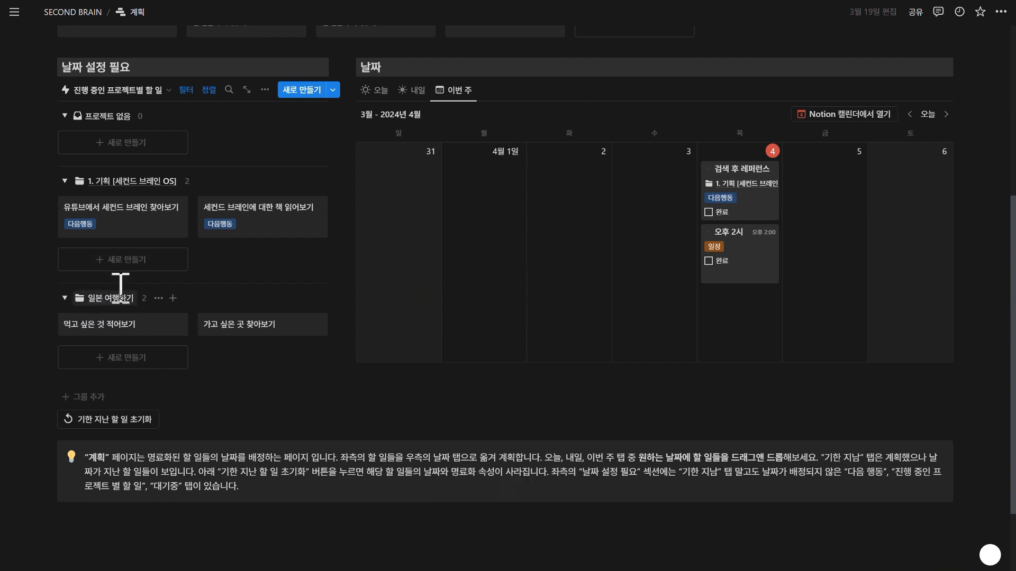
left_click(110, 90)
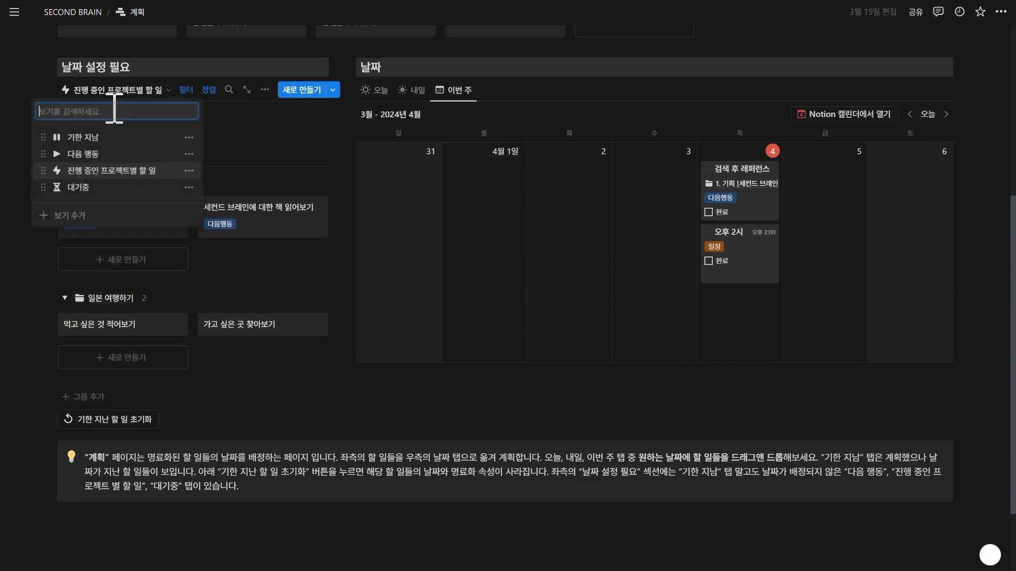
left_click(105, 188)
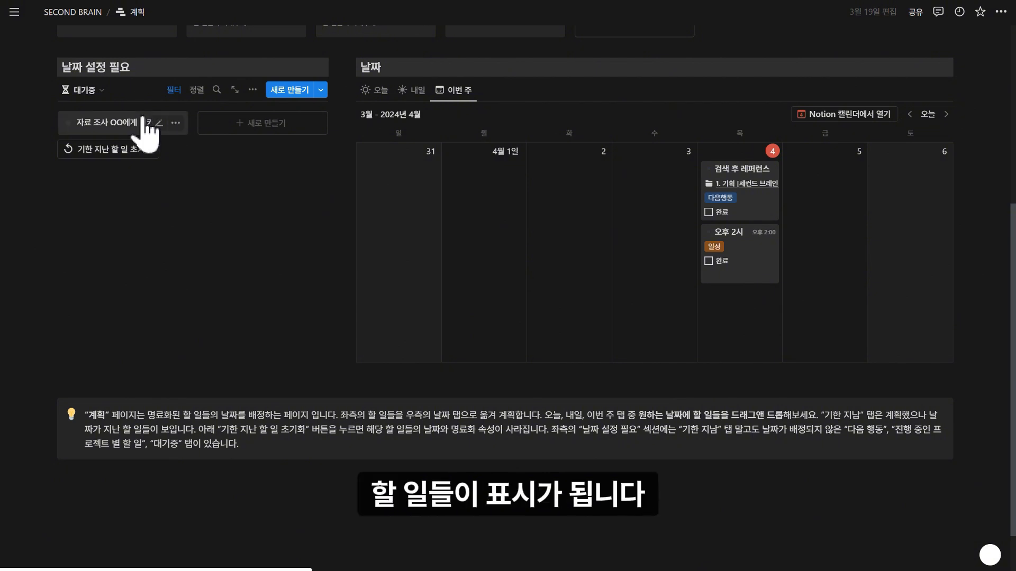
Look through the 오늘, 내일 and 이번 주 views of the 날짜 section, ending on 오늘
scroll(212, 256, "up", 1)
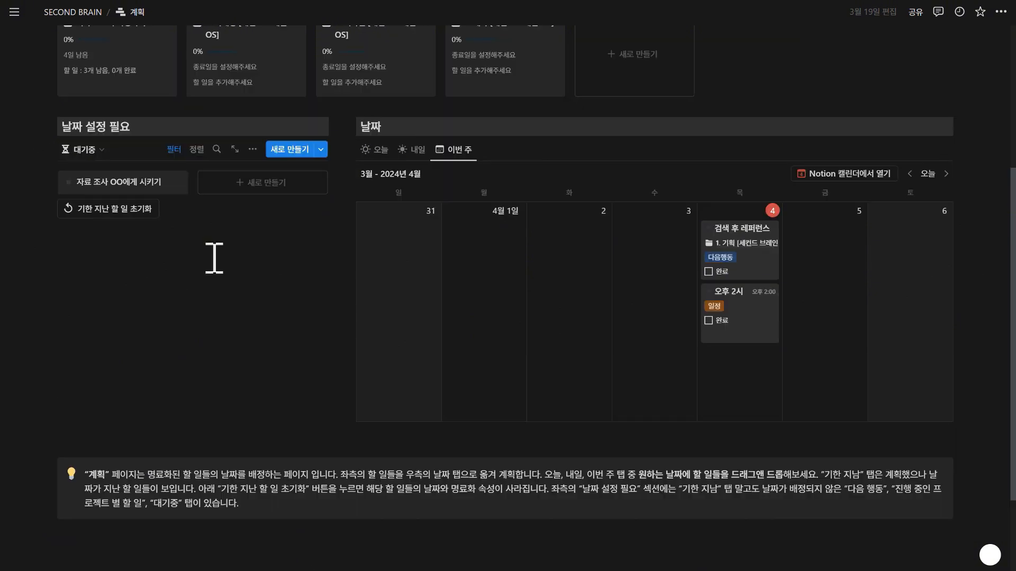
scroll(658, 357, "up", 1)
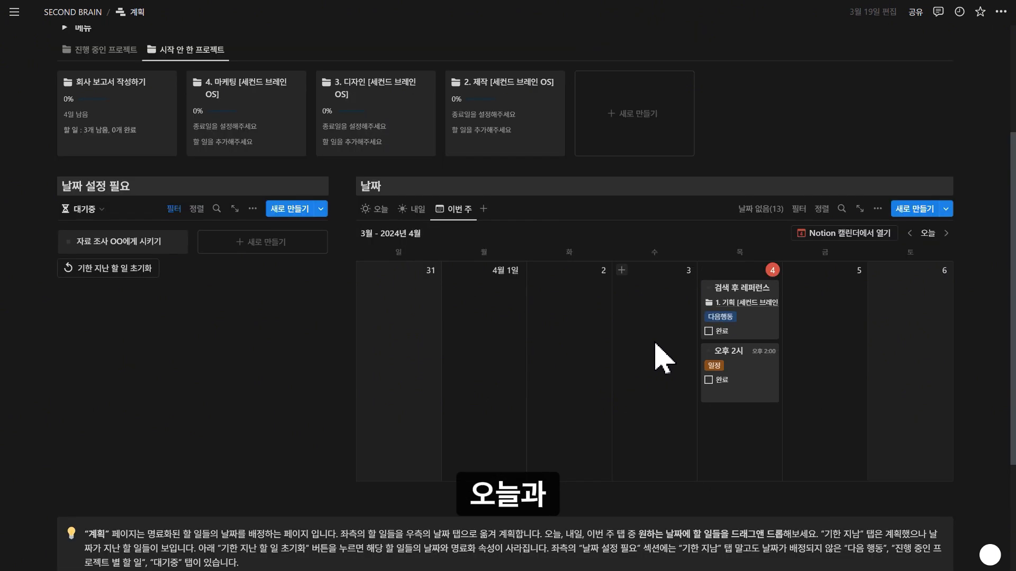
left_click(386, 218)
left_click(415, 217)
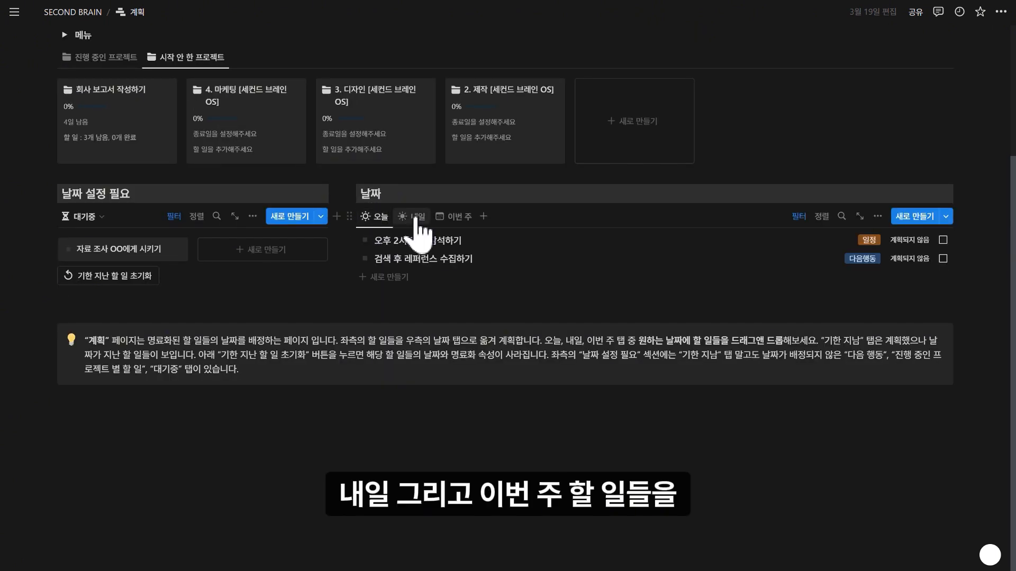
scroll(439, 223, "up", 1)
left_click(454, 244)
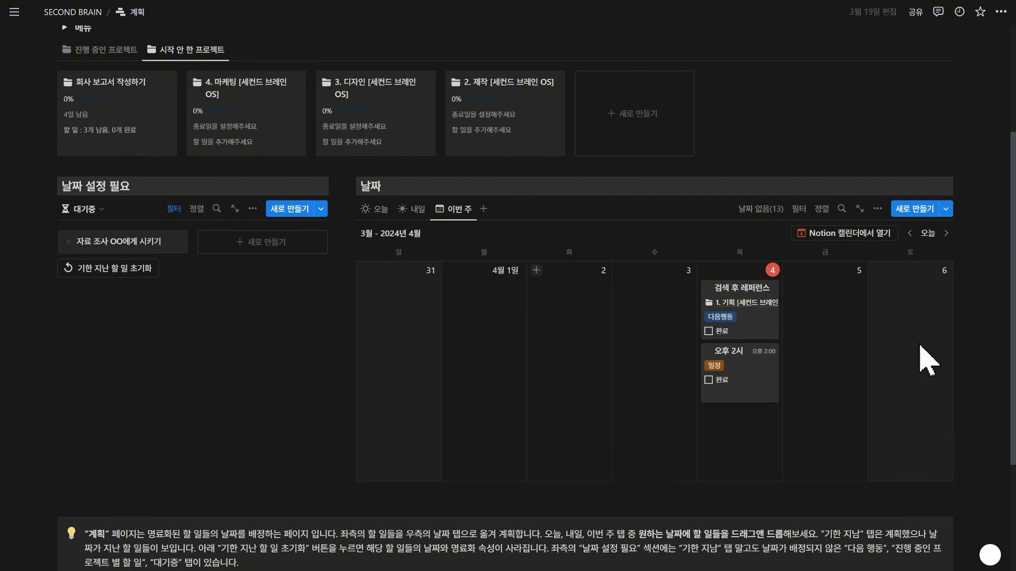
left_click(379, 210)
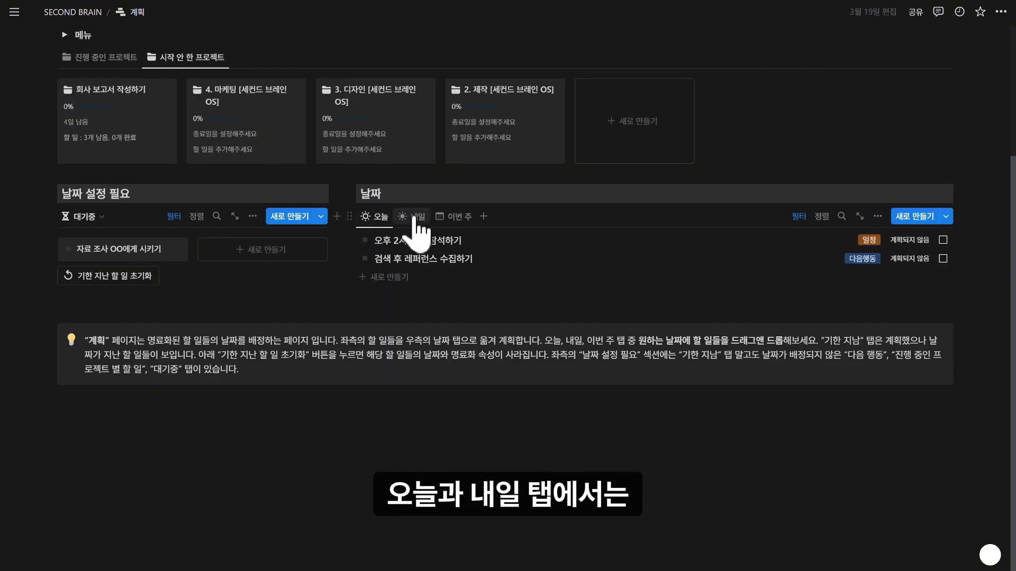
left_click(414, 210)
left_click(376, 244)
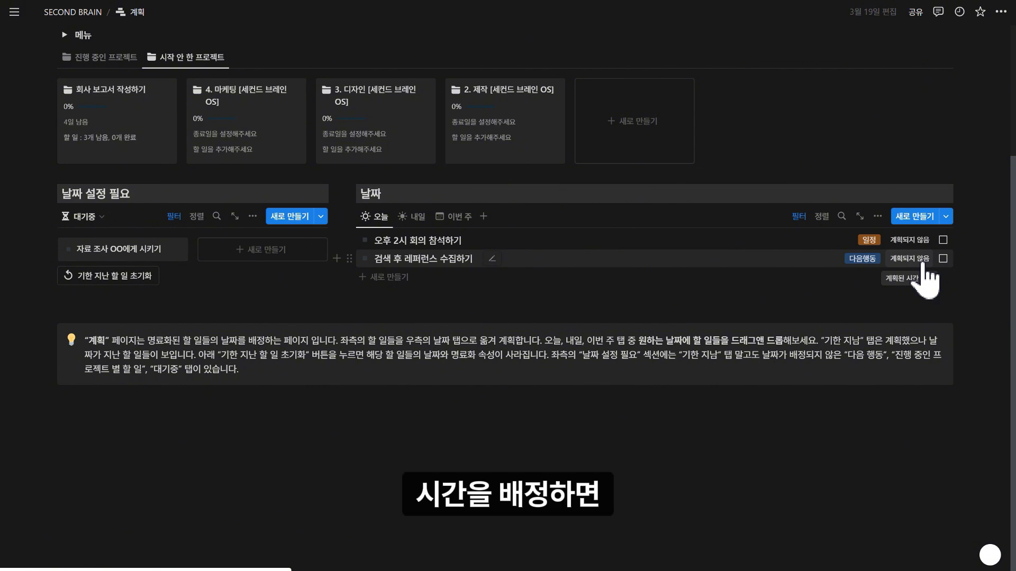
Open the task 검색 후 레퍼런스 수집하기 and enable an end date and time for its date
left_click(665, 264)
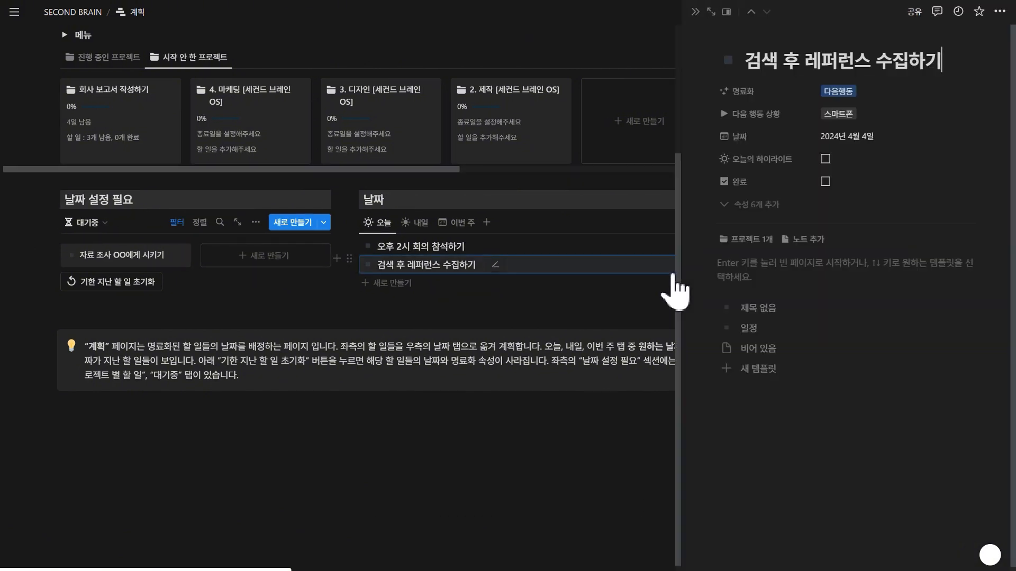
left_click(925, 139)
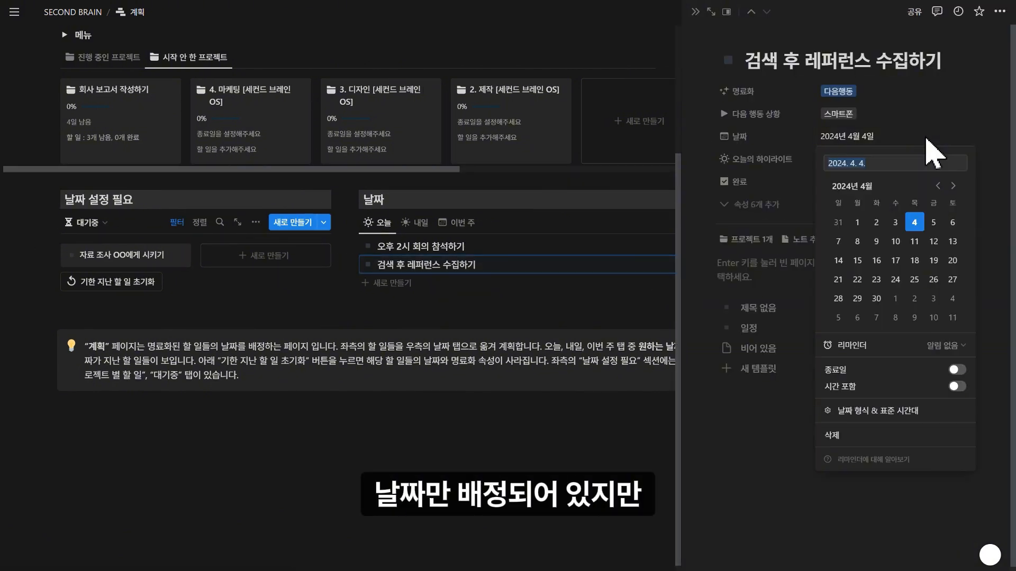
left_click(956, 369)
left_click(958, 386)
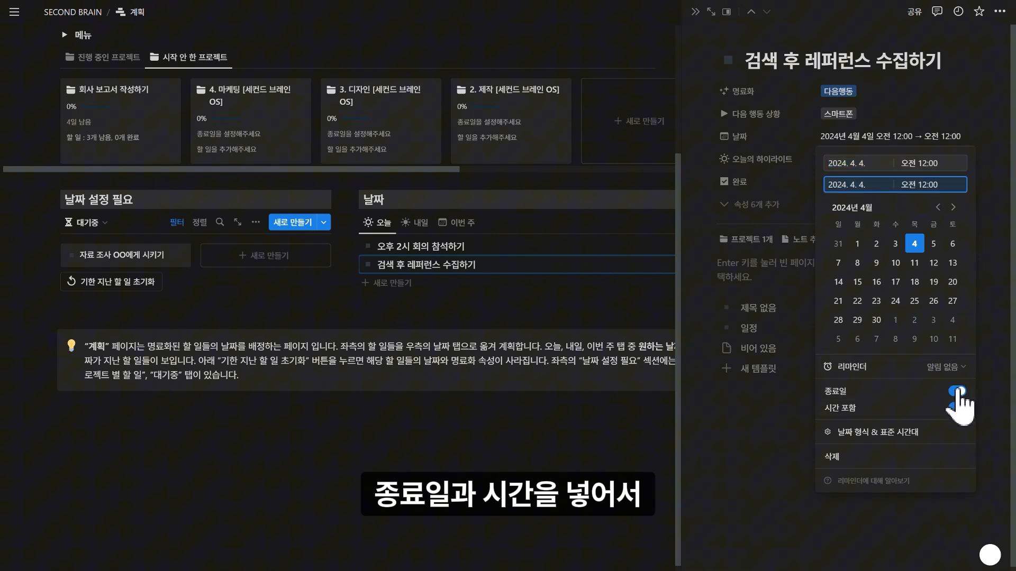
Set the task's time on April 4, 2024 to 8:00 AM through 10:00 AM and close its page
left_click(921, 164)
left_click_drag(922, 164, 962, 172)
type("0800")
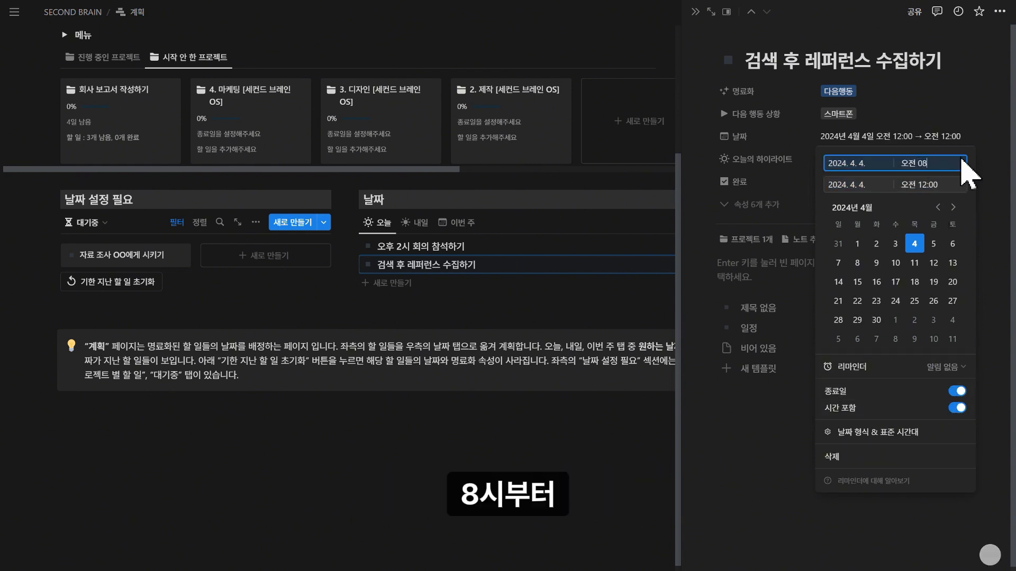
left_click(933, 186)
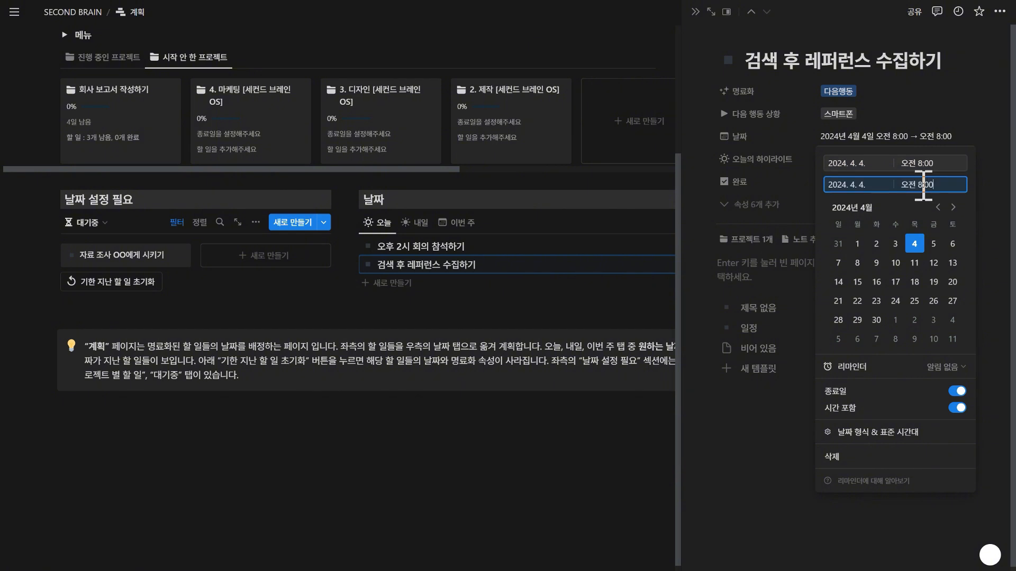
left_click_drag(924, 186, 952, 185)
type("10:00")
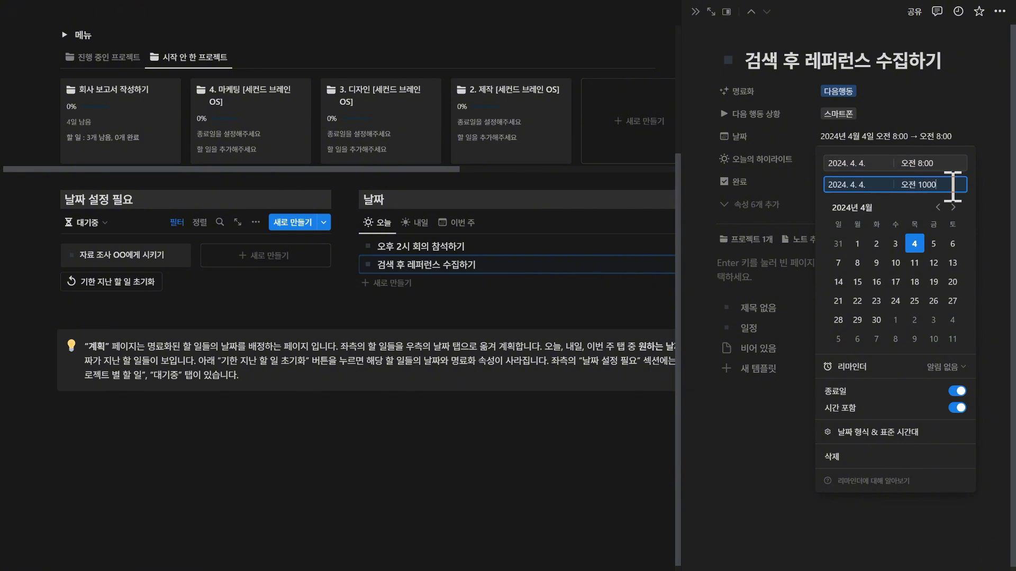
left_click(969, 109)
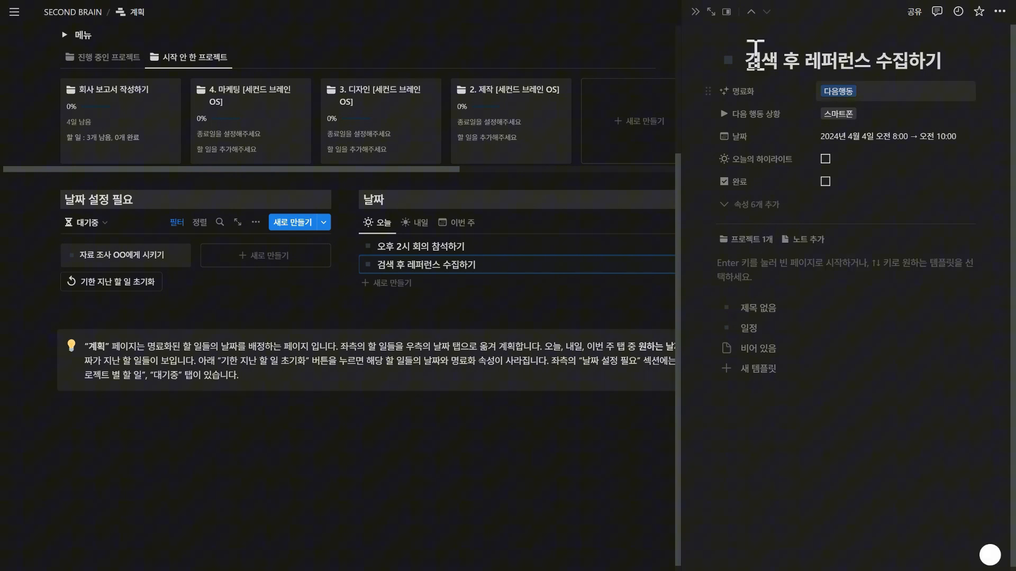
left_click(694, 12)
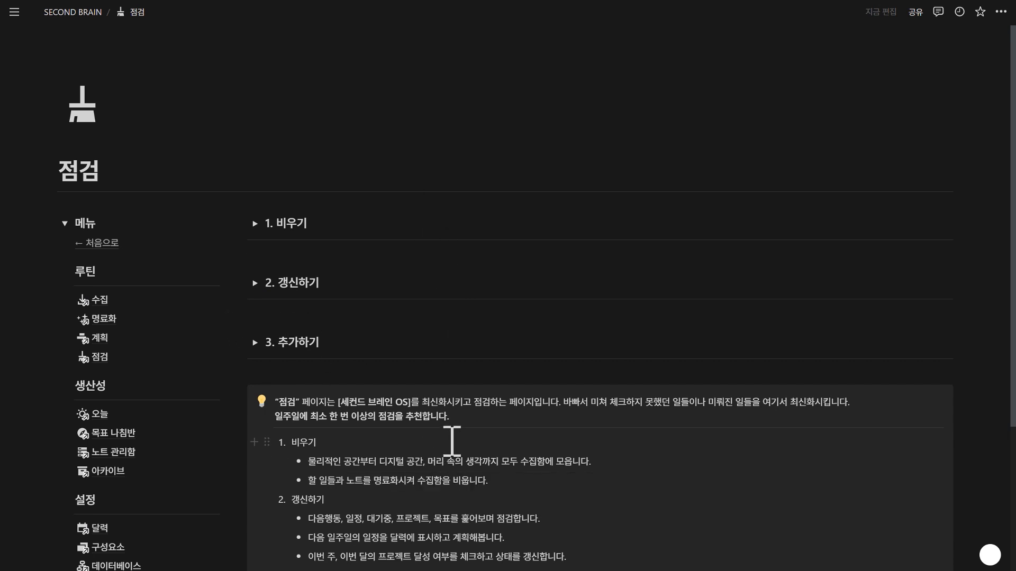
Expand the 1. 비우기 section and add a checkbox item named 새로운 매체 below 다른 메모앱
left_click(257, 233)
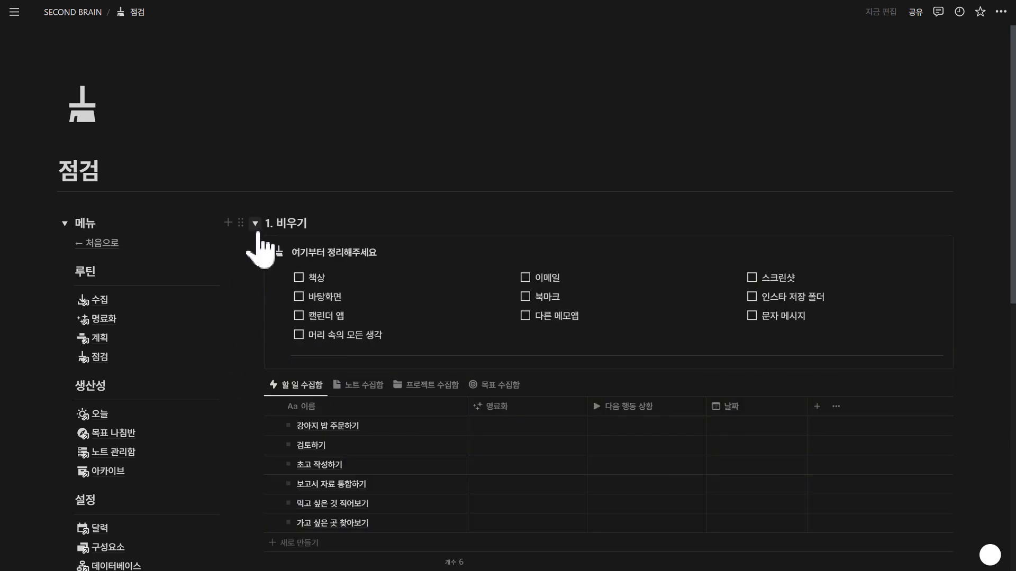
scroll(421, 270, "down", 1)
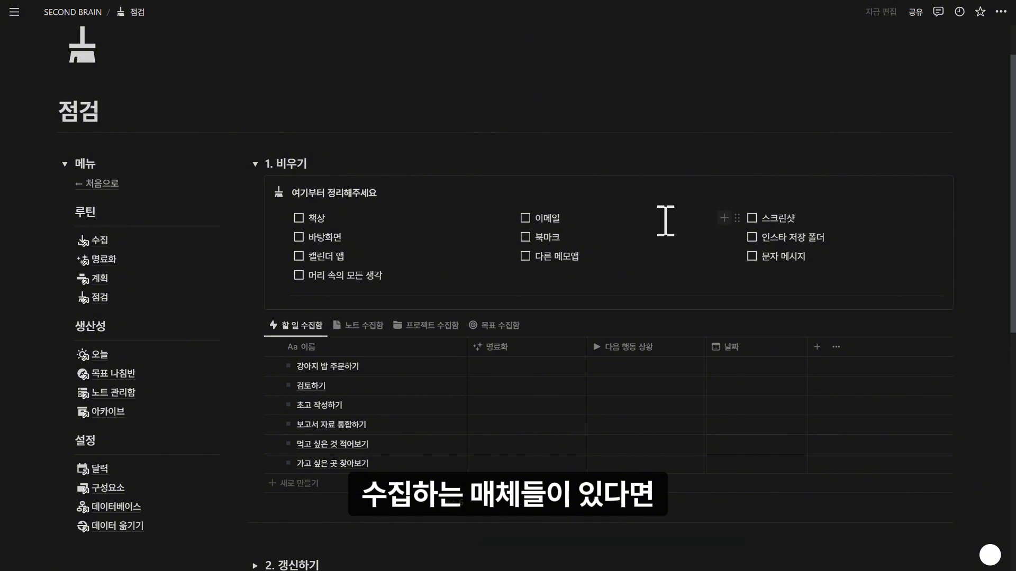
left_click(548, 277)
type("ㅁ")
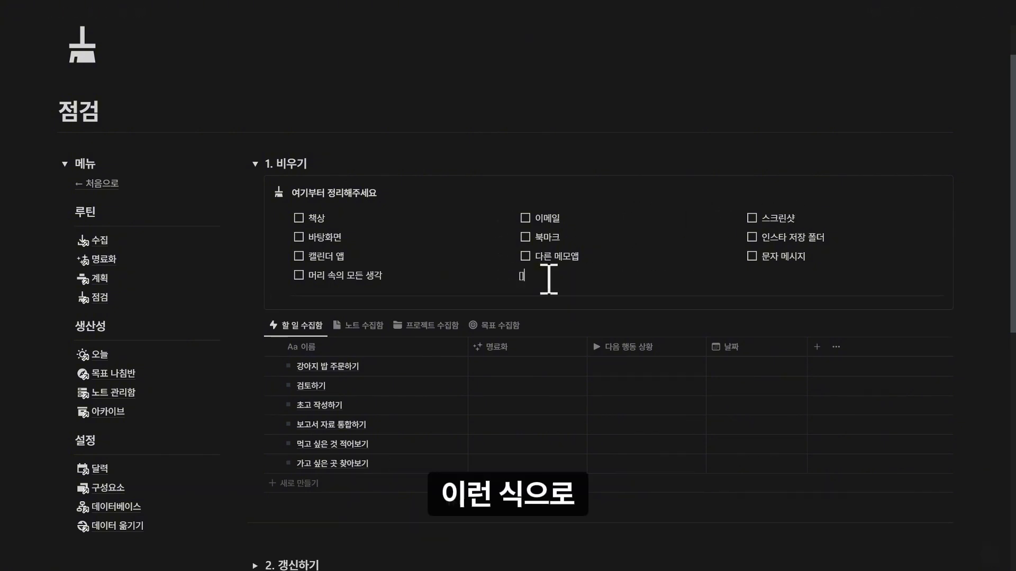
type("ㅅ")
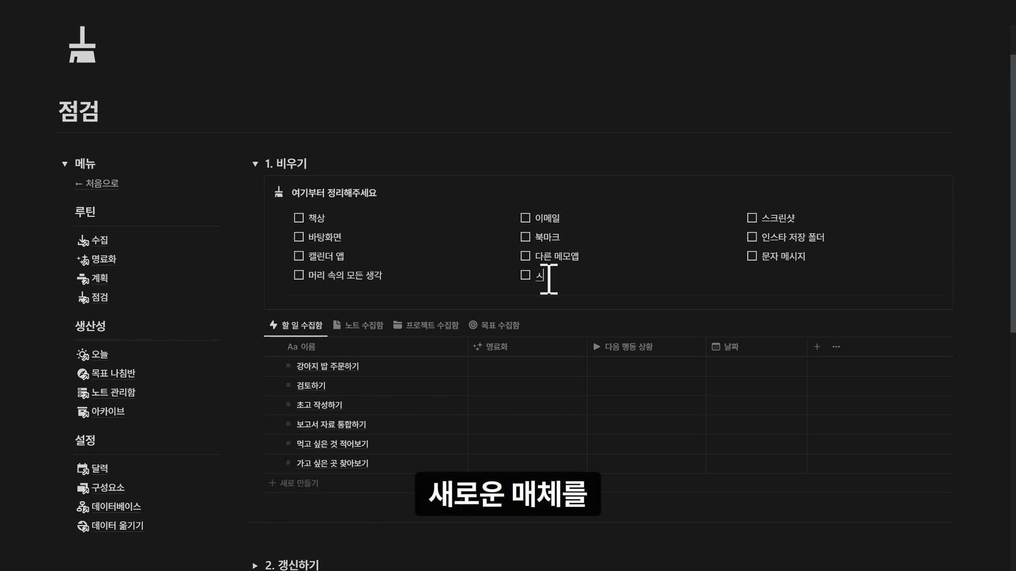
type("로운 매체")
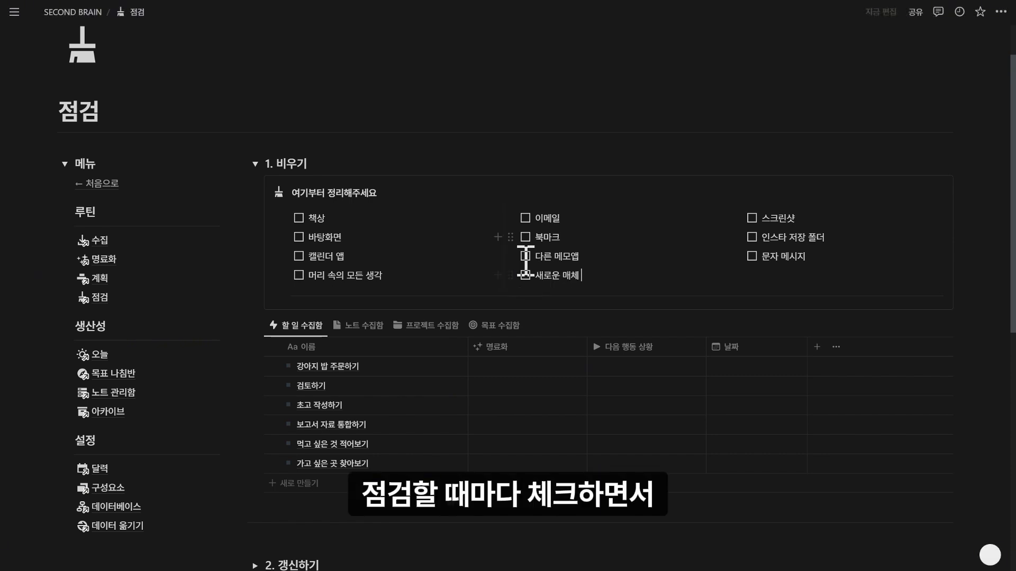
Mark the 다른 메모앱 item as done, unmark it again, and collapse the 1. 비우기 section
left_click(525, 256)
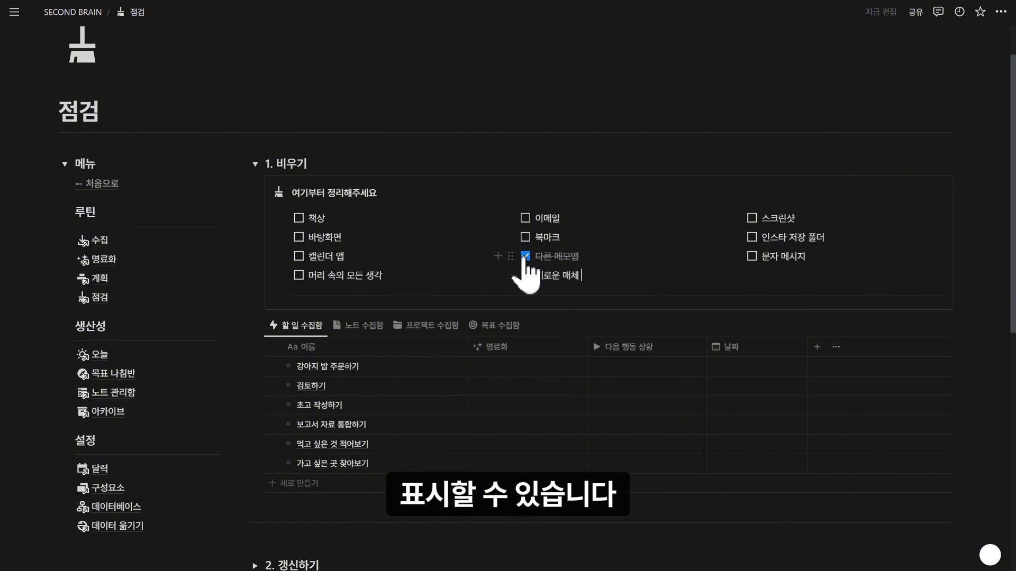
left_click(525, 256)
scroll(567, 234, "down", 1)
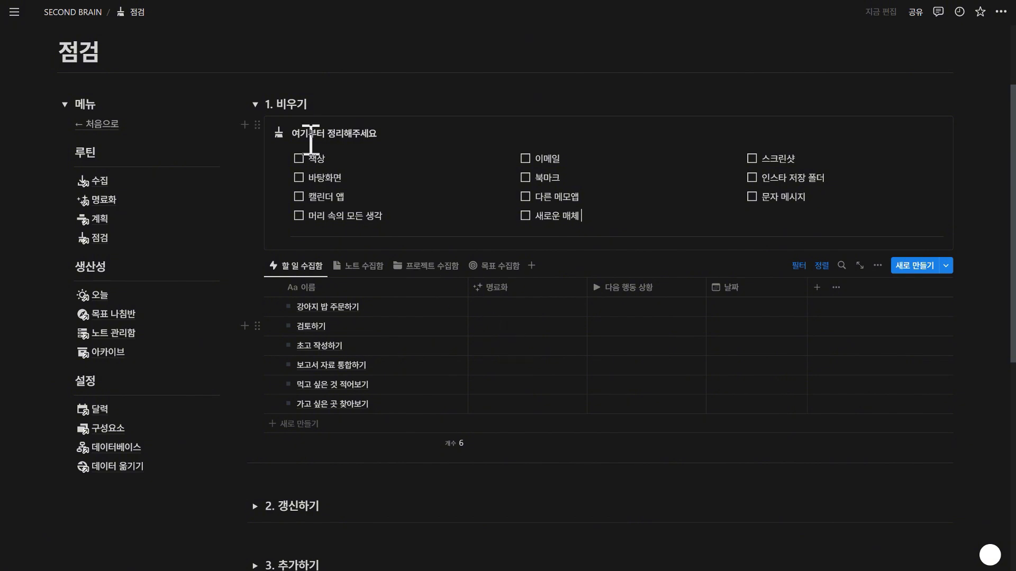
left_click(255, 105)
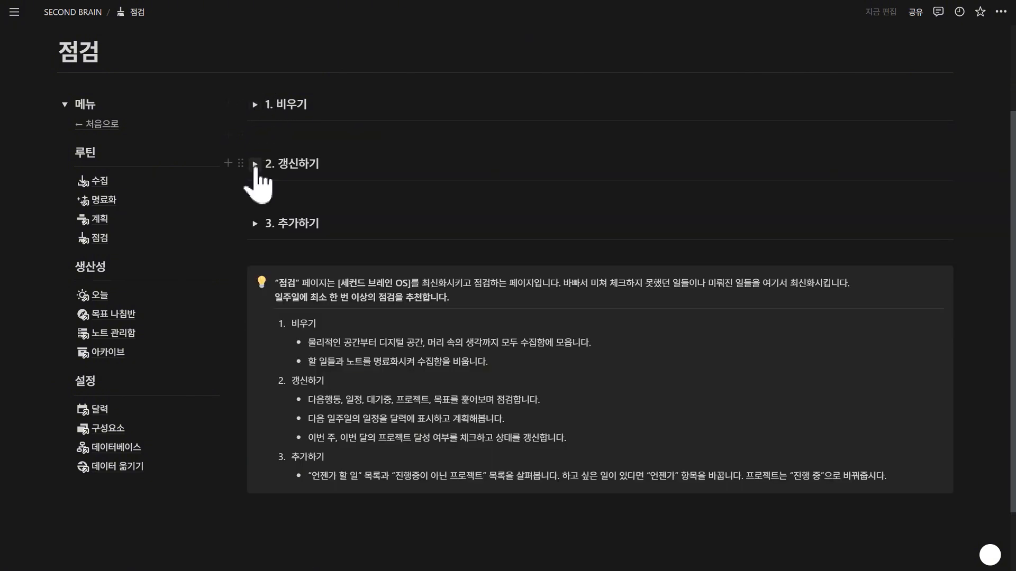
Look through the 2. 갱신하기 section's 주간 달력, 일정 및 다시 알림, 프로젝트, 대기 중 and 목표 views, ending with the section collapsed
left_click(255, 164)
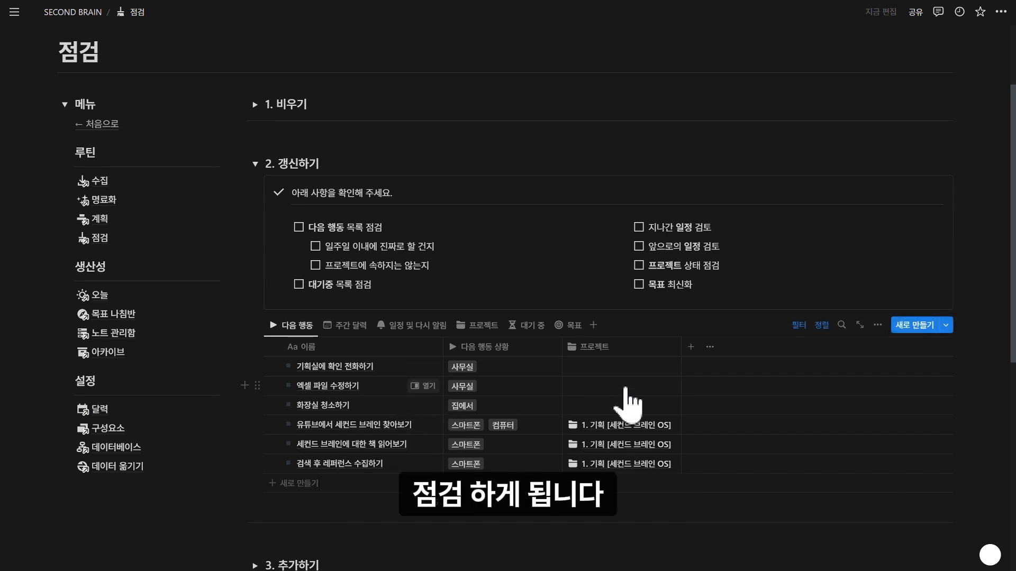
scroll(629, 402, "down", 1)
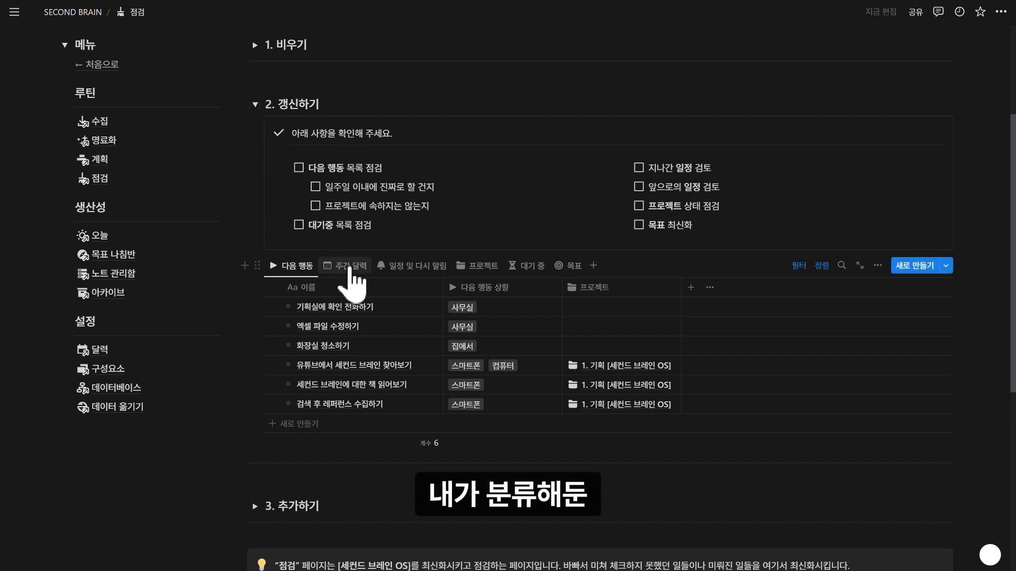
left_click(343, 266)
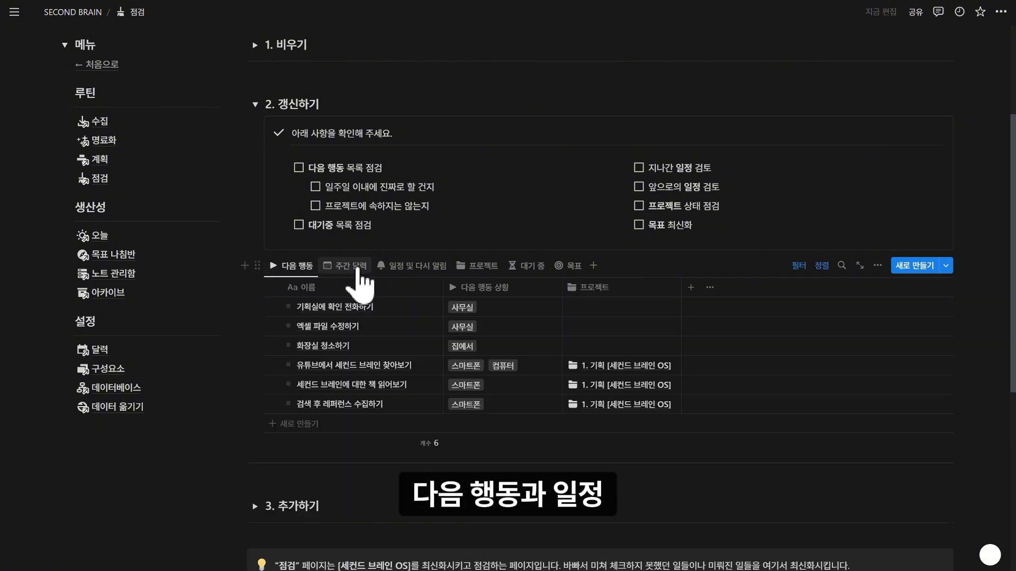
left_click(356, 268)
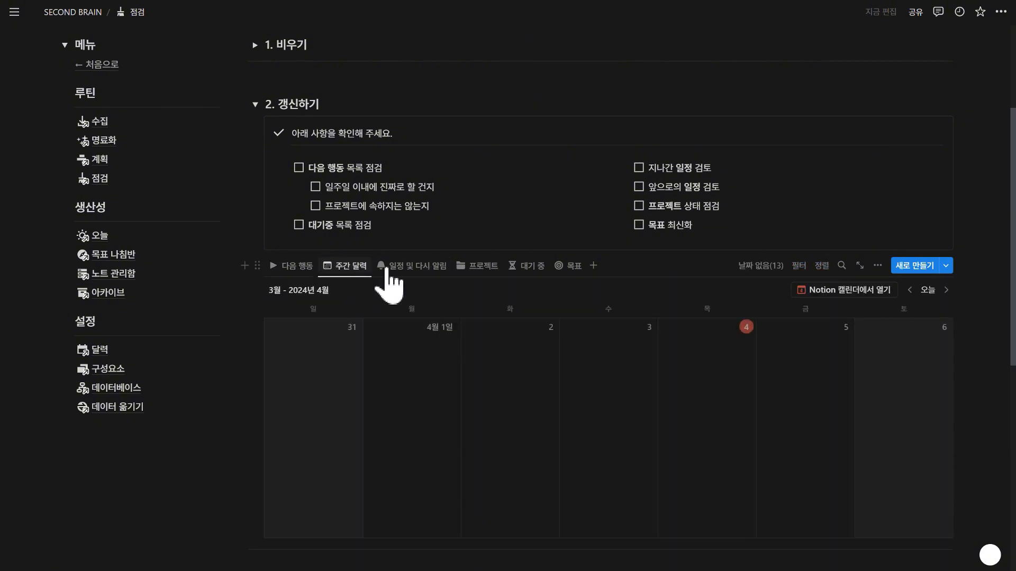
left_click(420, 268)
left_click(480, 265)
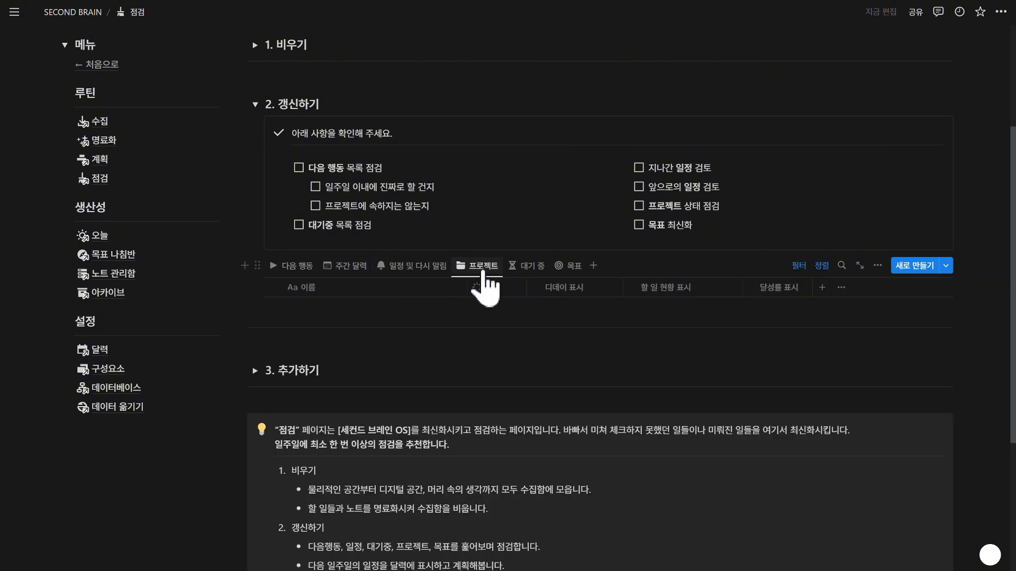
left_click(525, 270)
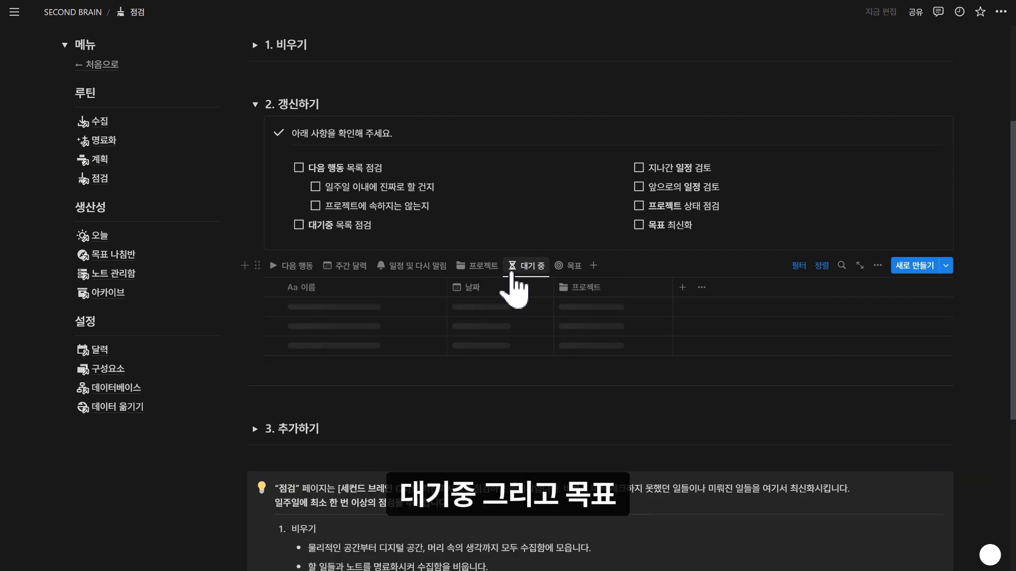
left_click(567, 266)
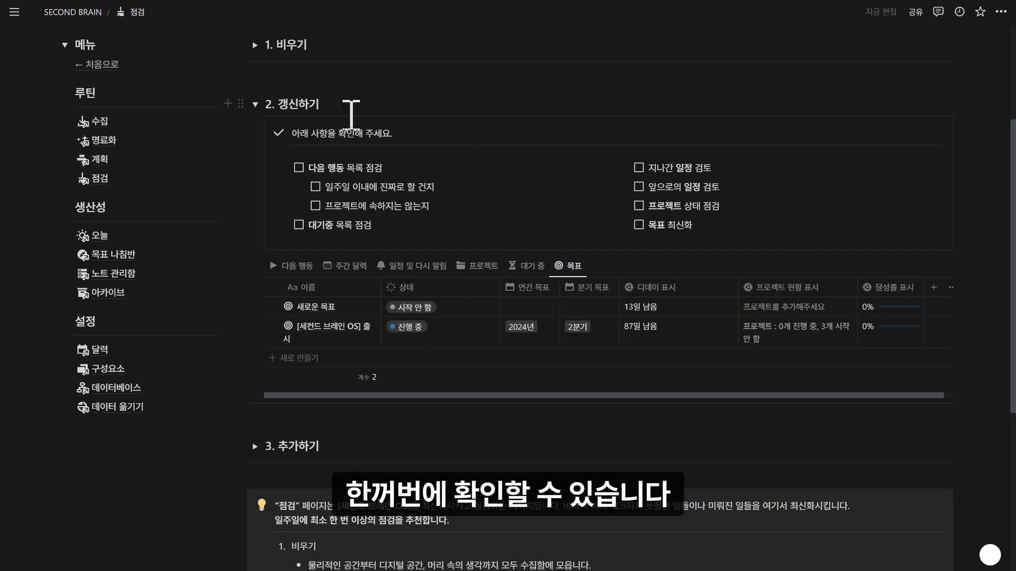
left_click(256, 105)
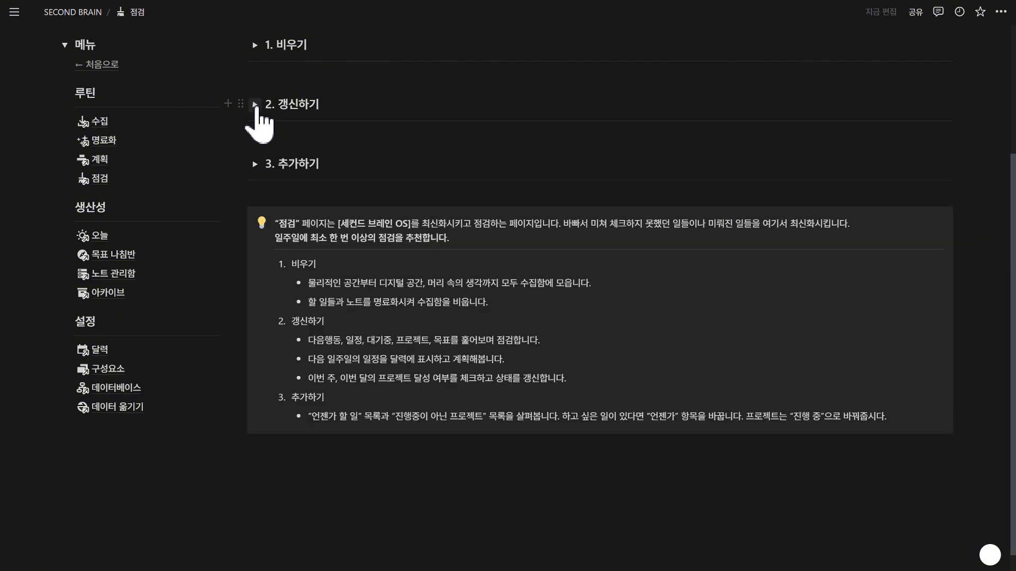
Expand the 3. 추가하기 section and show its 진행 중이 아닌 프로젝트 view
left_click(254, 164)
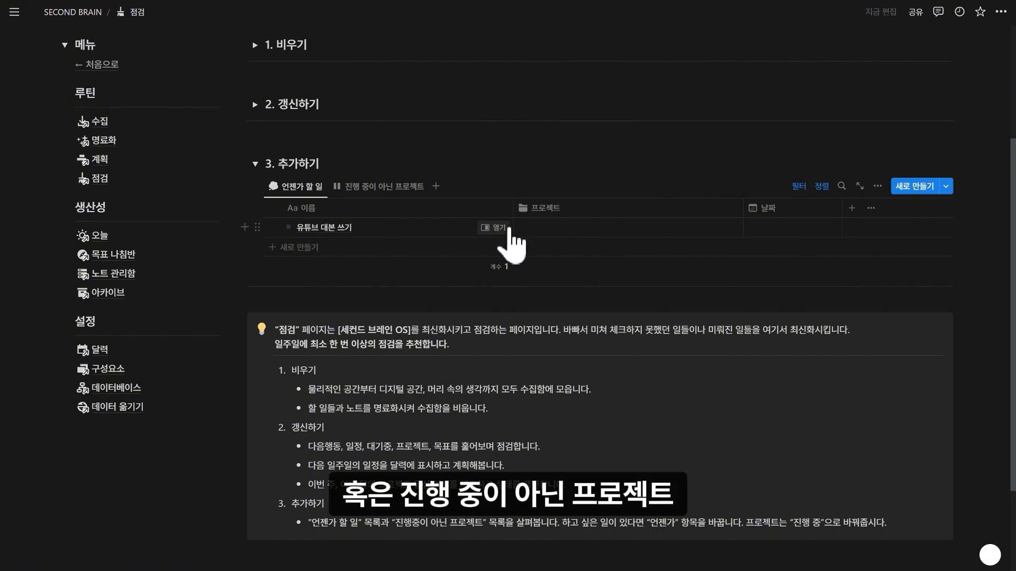
left_click(379, 191)
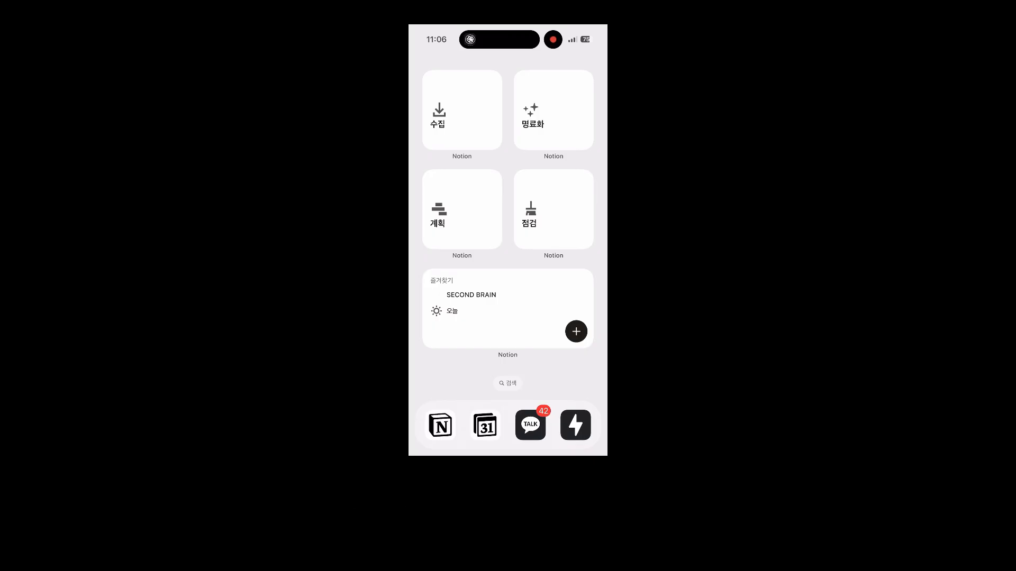
Switch to Notion on the phone, open the 오늘 page and look through today's tasks
left_click(452, 311)
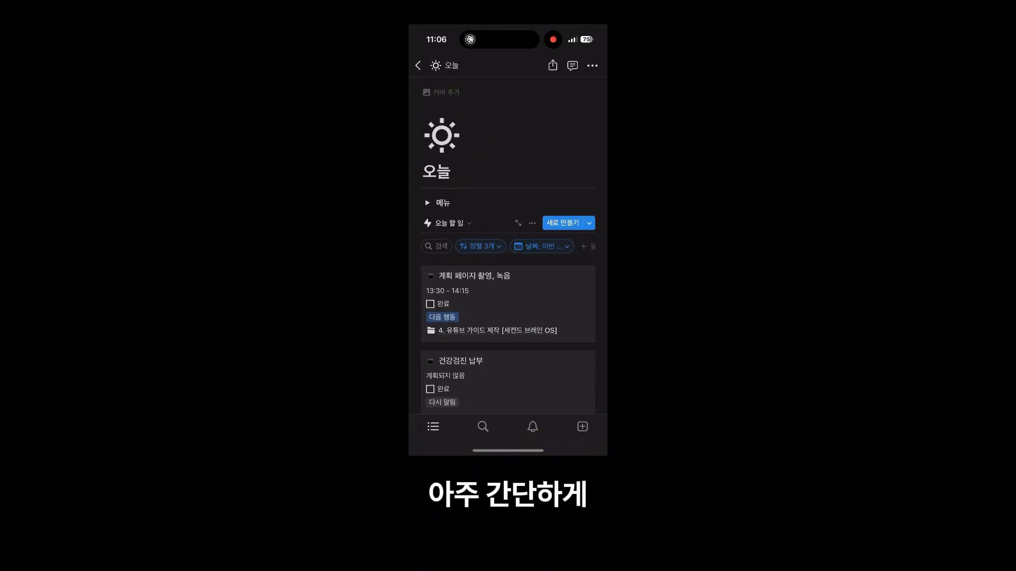
scroll(508, 265, "down", 4)
scroll(507, 245, "down", 8)
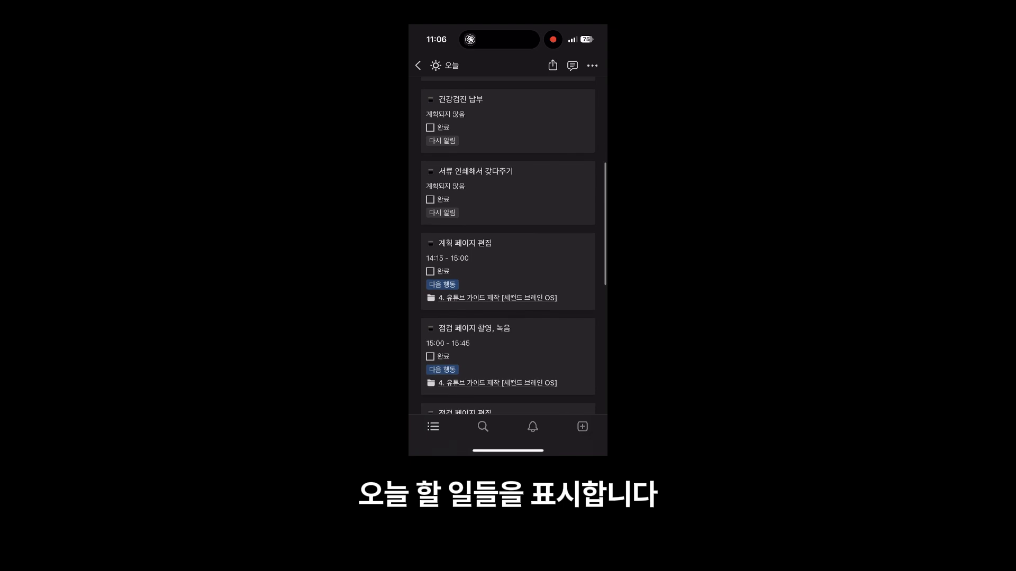
scroll(507, 243, "up", 10)
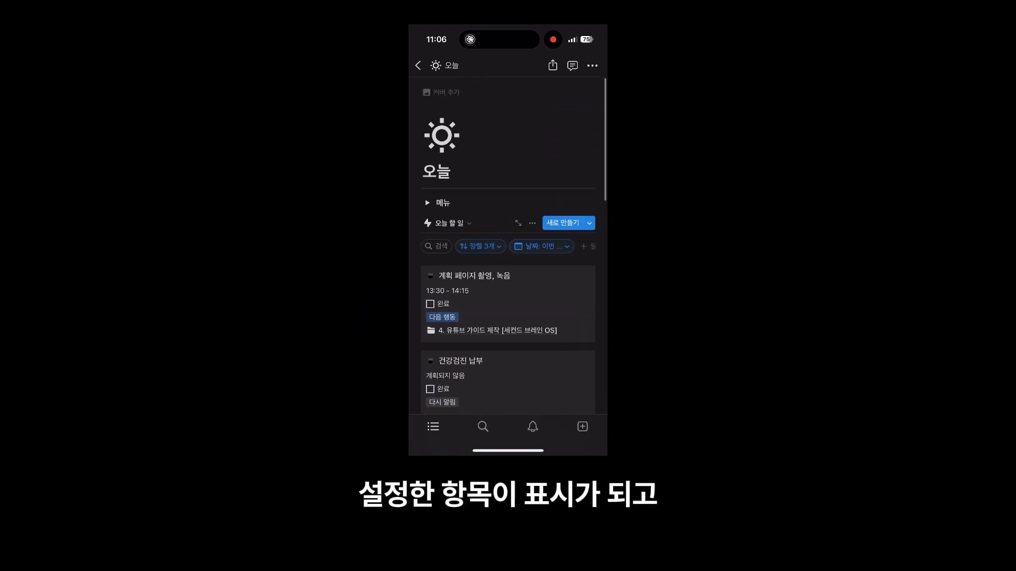
Mark the tasks 서류 인쇄해서 갖다주기 and 건강검진 납부 as complete and review their place in the list
scroll(508, 246, "down", 5)
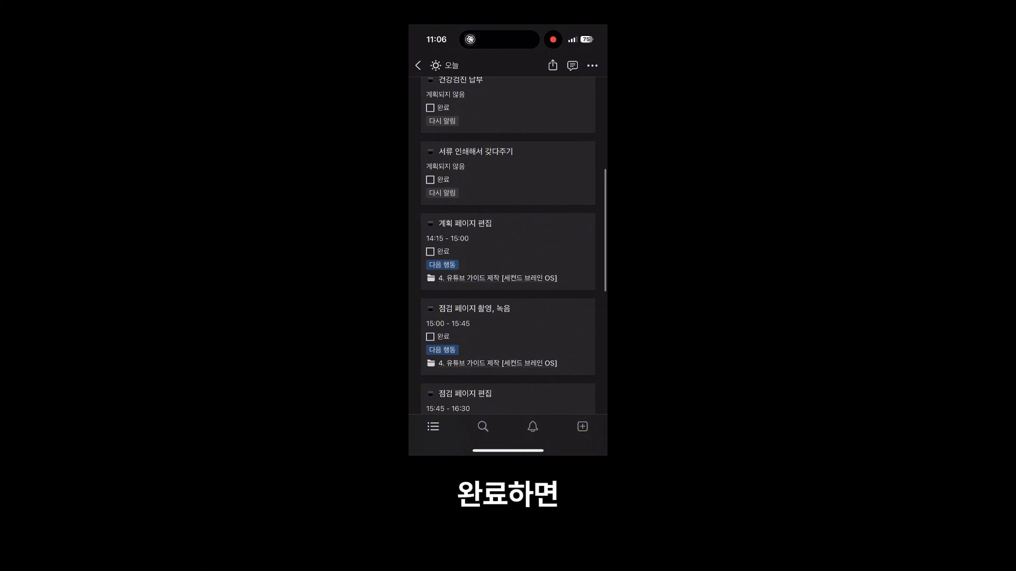
left_click(430, 180)
left_click(430, 349)
scroll(508, 246, "down", 5)
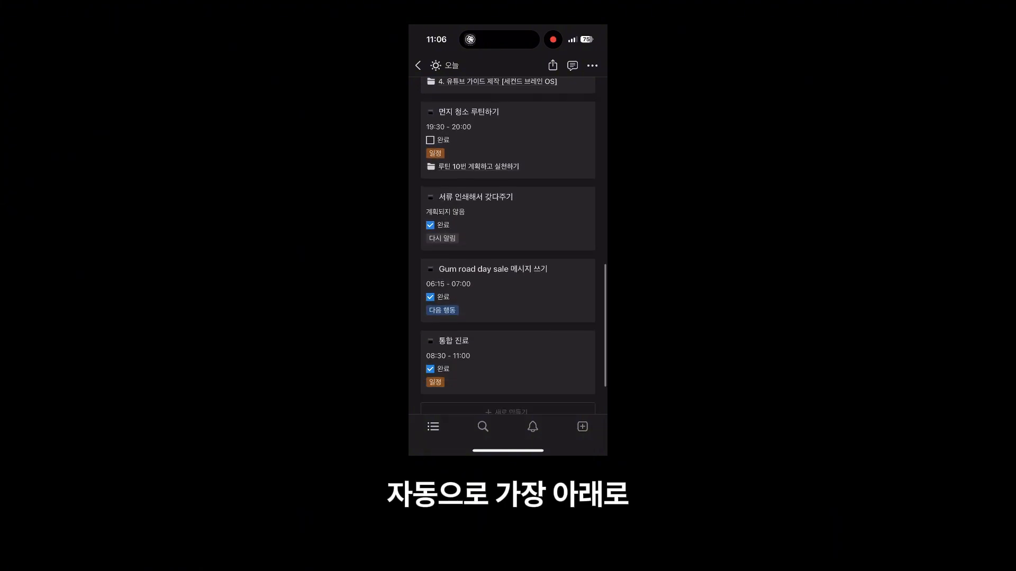
scroll(508, 246, "up", 10)
scroll(508, 246, "down", 1)
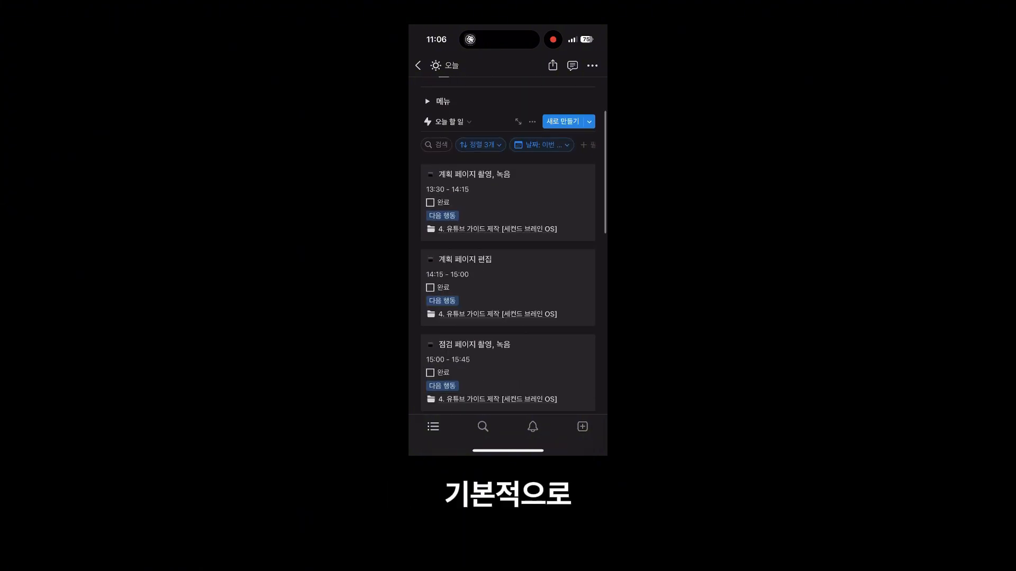
Mark the task 계획 페이지 편집 as complete, review the list and leave the 오늘 page
scroll(508, 246, "down", 4)
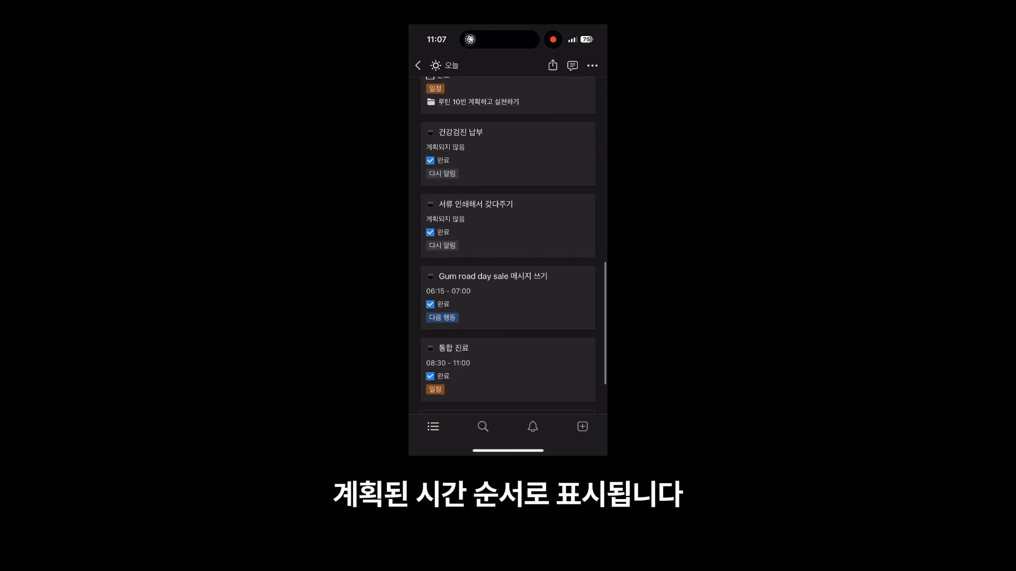
scroll(508, 246, "up", 10)
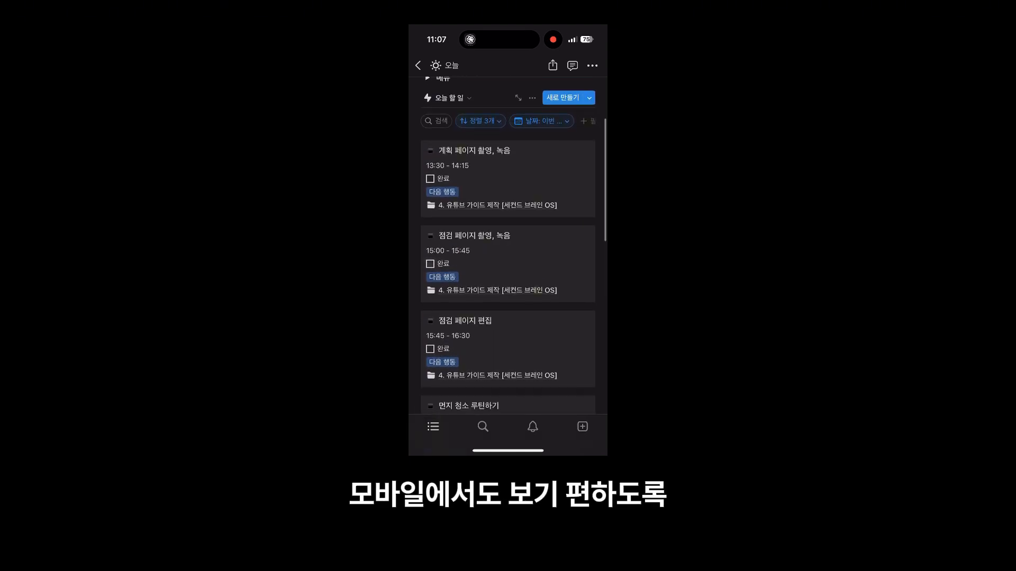
scroll(507, 246, "down", 6)
scroll(507, 246, "down", 2)
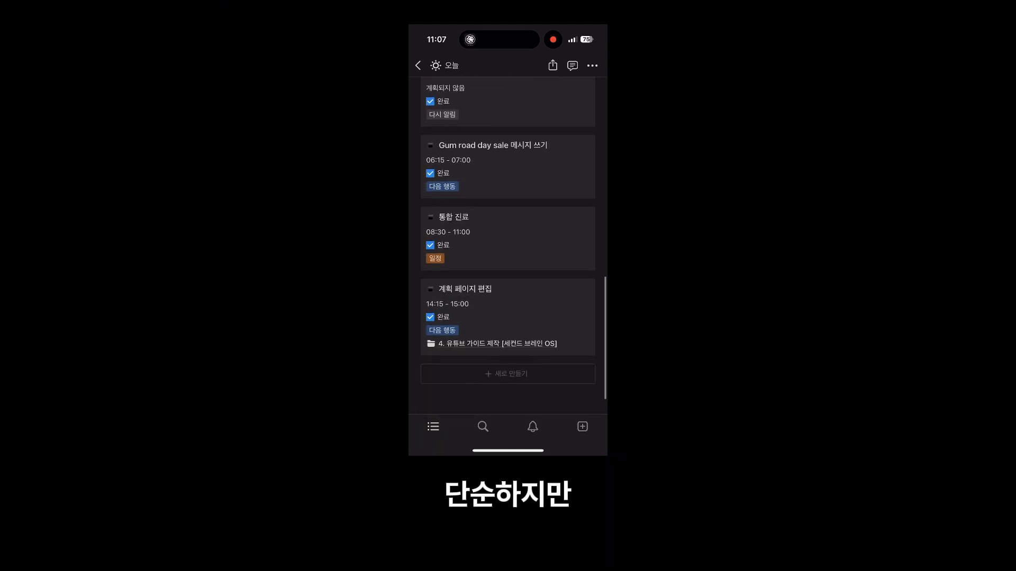
scroll(507, 246, "up", 10)
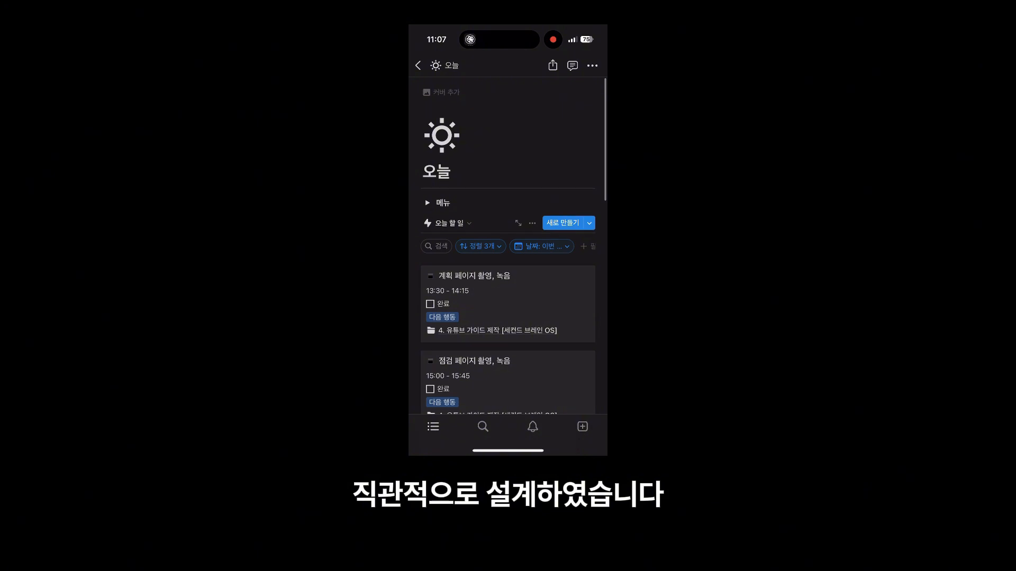
left_click_drag(508, 451, 508, 350)
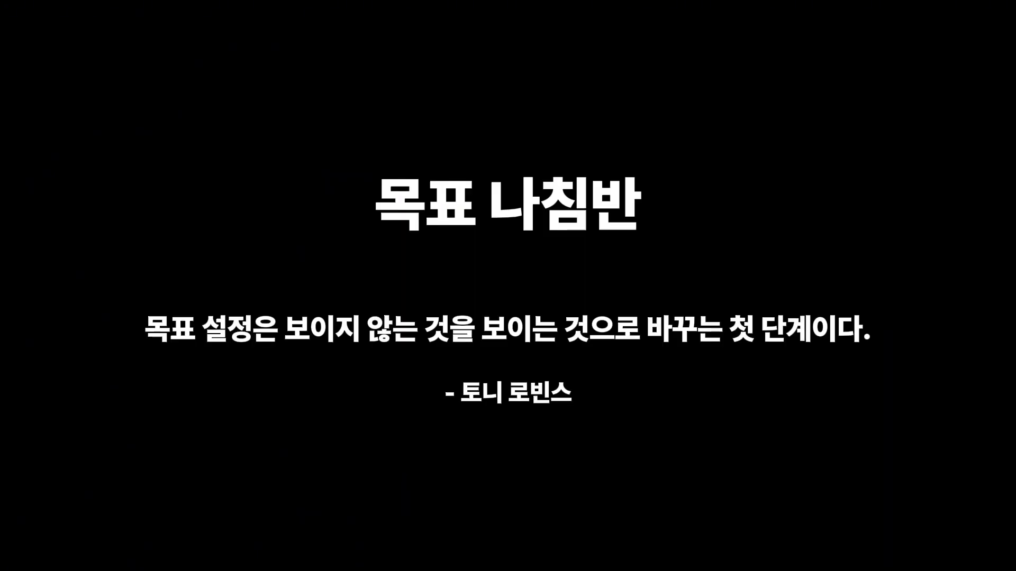
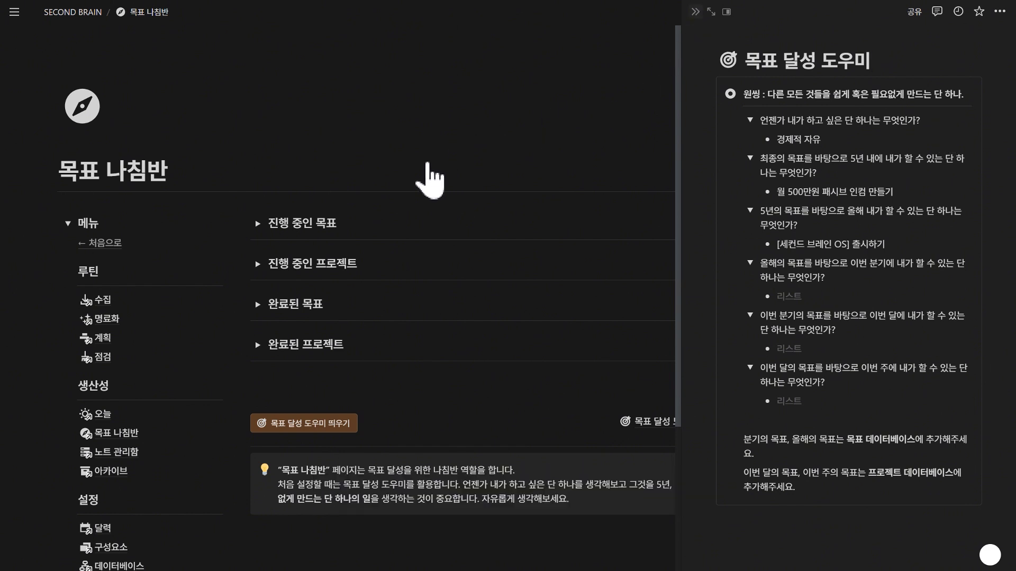
Close the 목표 달성 도우미 side page and look through the 분기별 and 연간 views of 진행 중인 목표
left_click(418, 179)
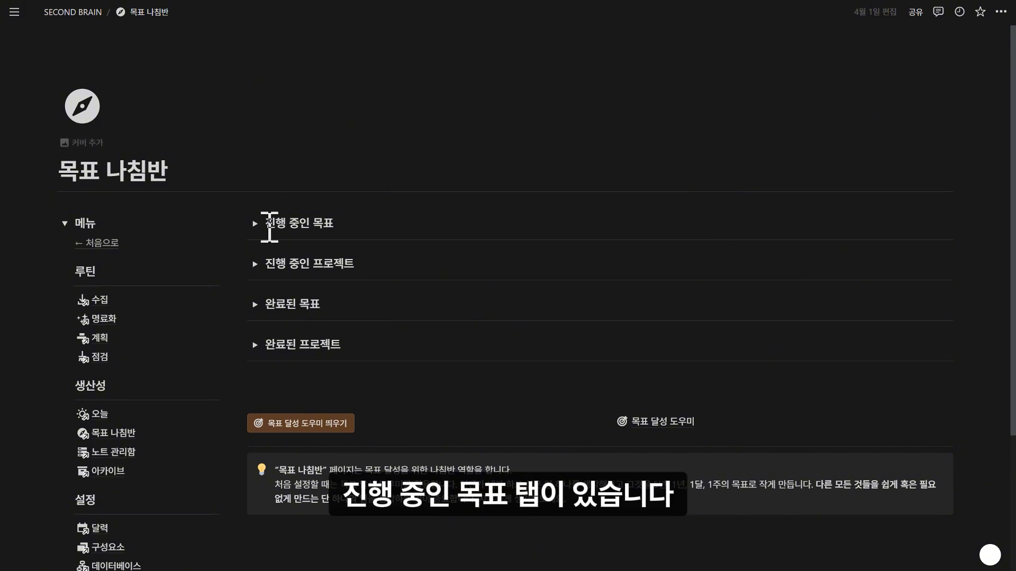
left_click(255, 223)
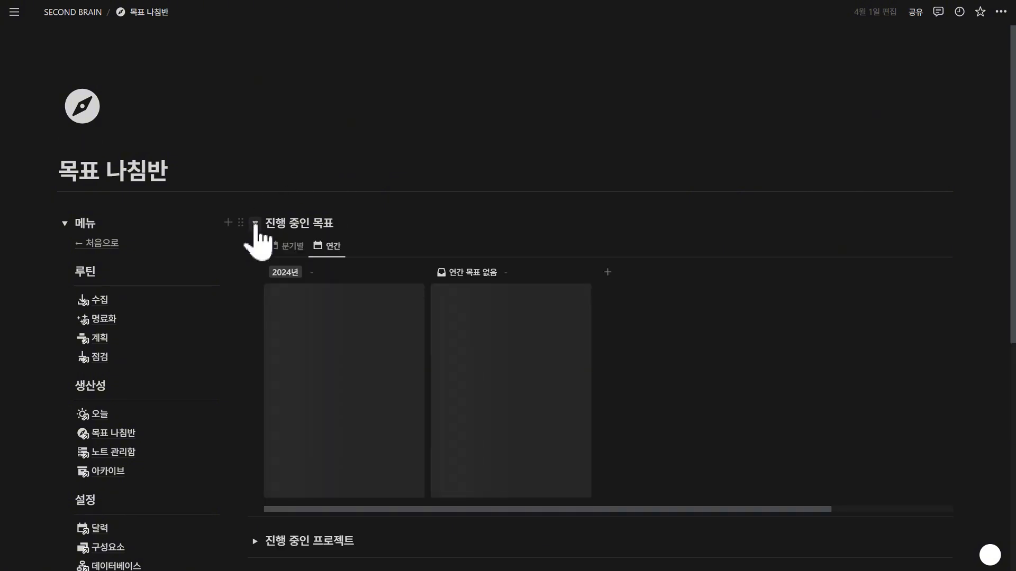
left_click(290, 246)
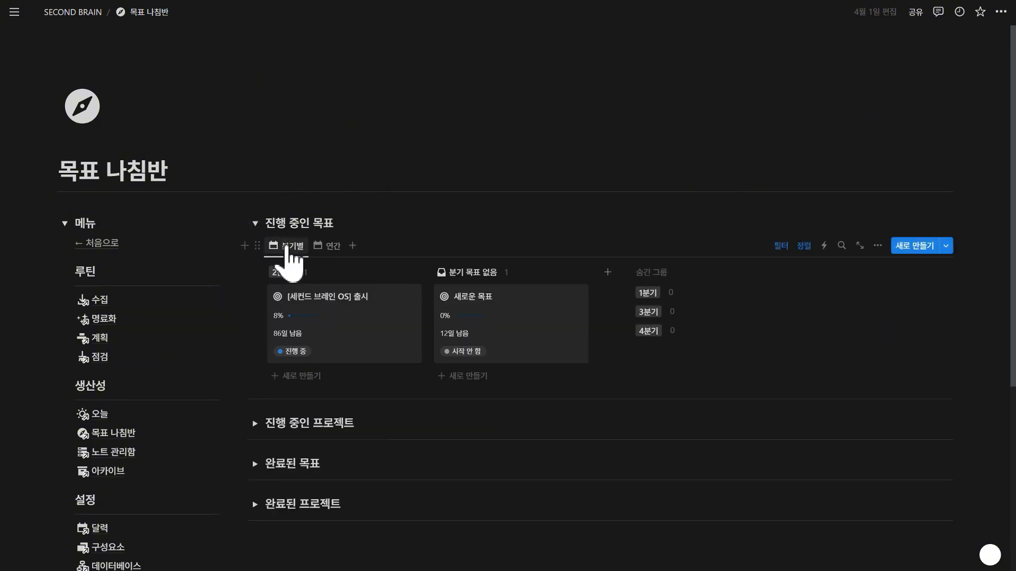
left_click(332, 246)
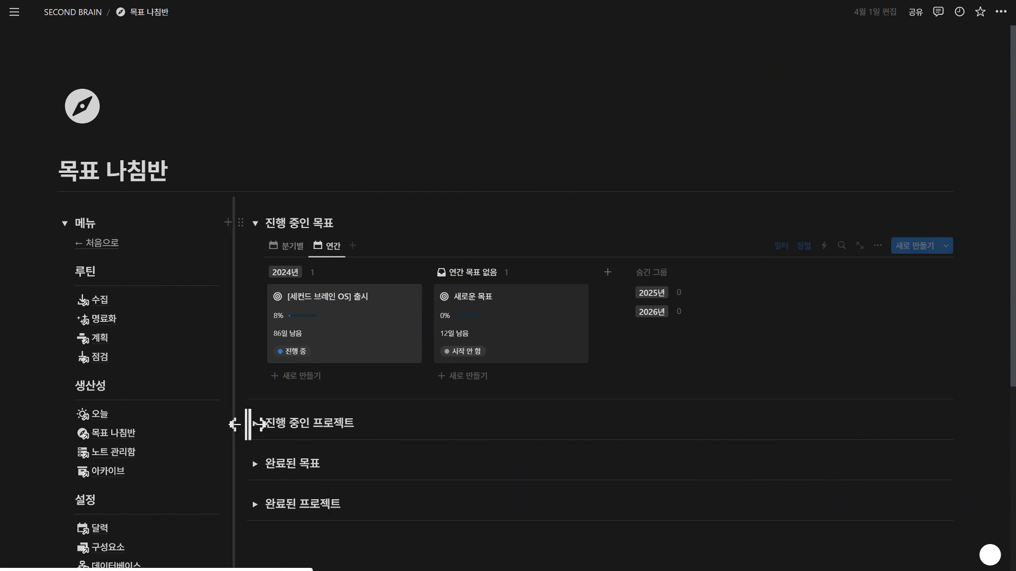
Expand 진행 중인 프로젝트, look through its 목표별, 월별 and 주별 views, and collapse the section again
left_click(255, 424)
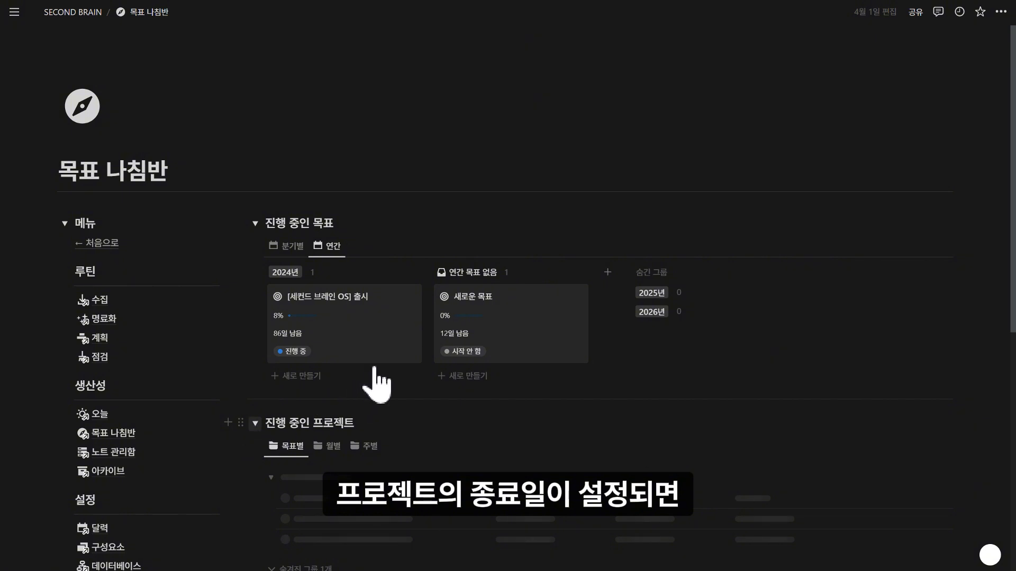
scroll(414, 351, "down", 2)
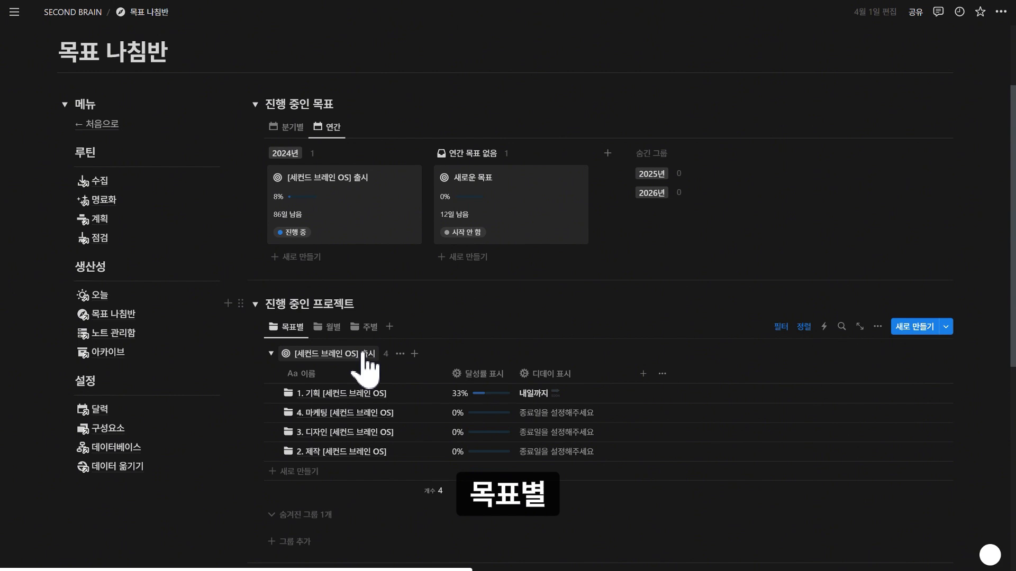
left_click(328, 328)
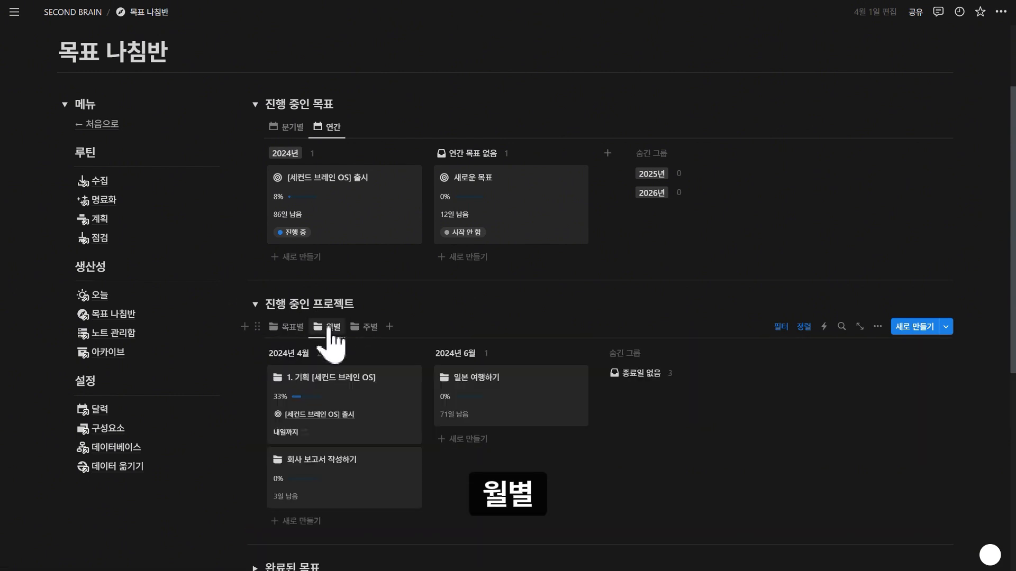
left_click(365, 327)
left_click(334, 328)
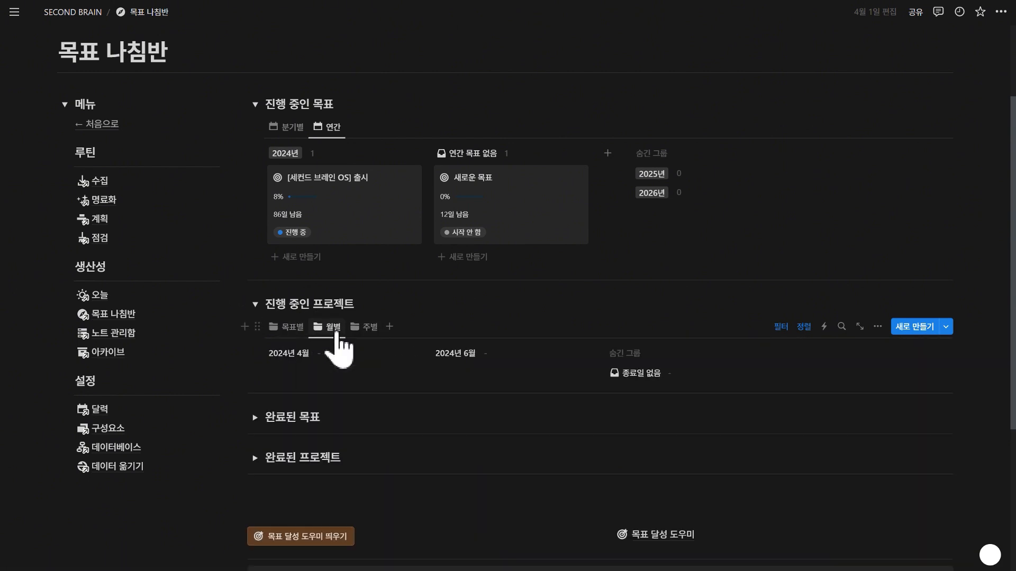
left_click(371, 328)
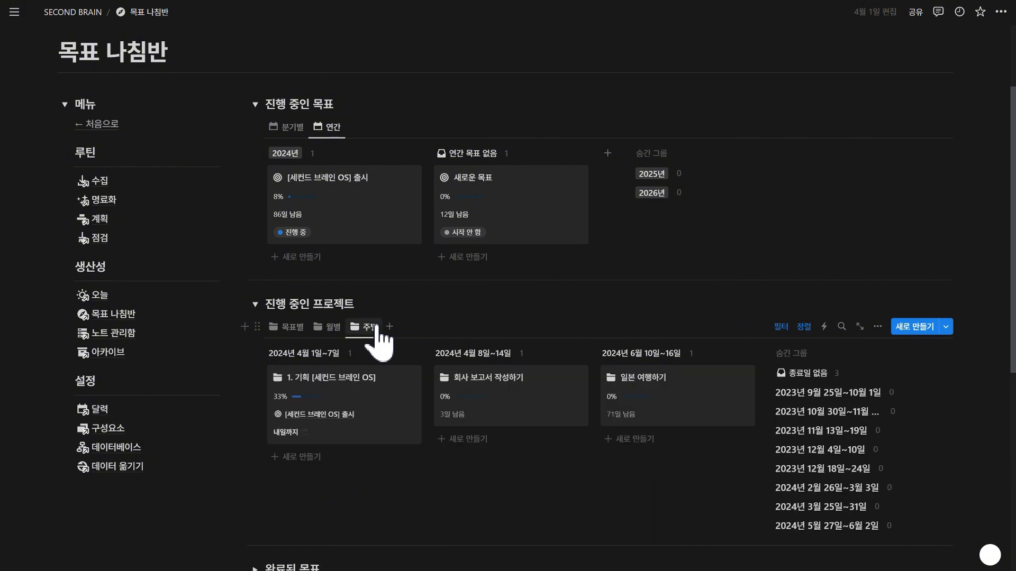
scroll(380, 345, "down", 2)
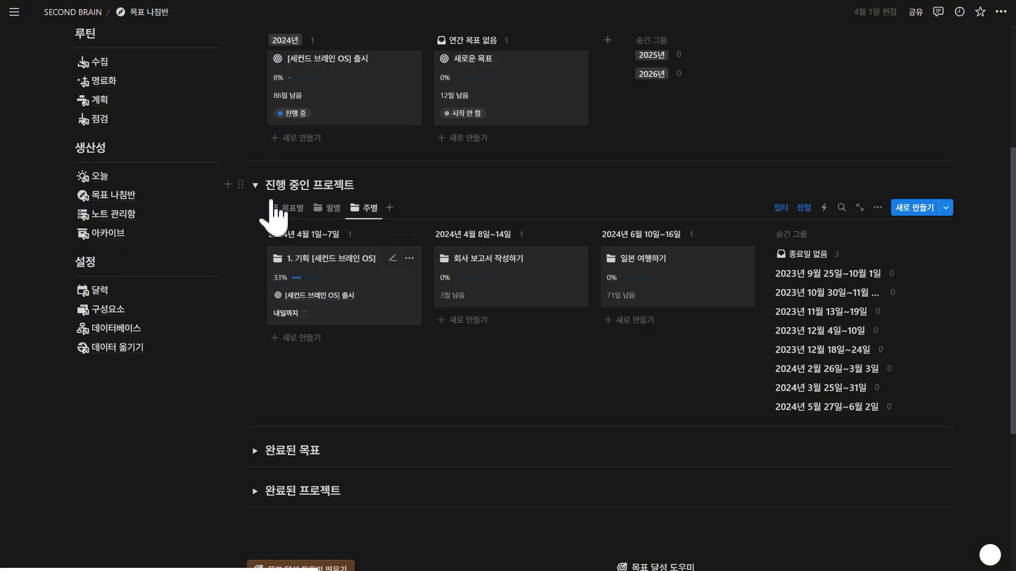
left_click(255, 185)
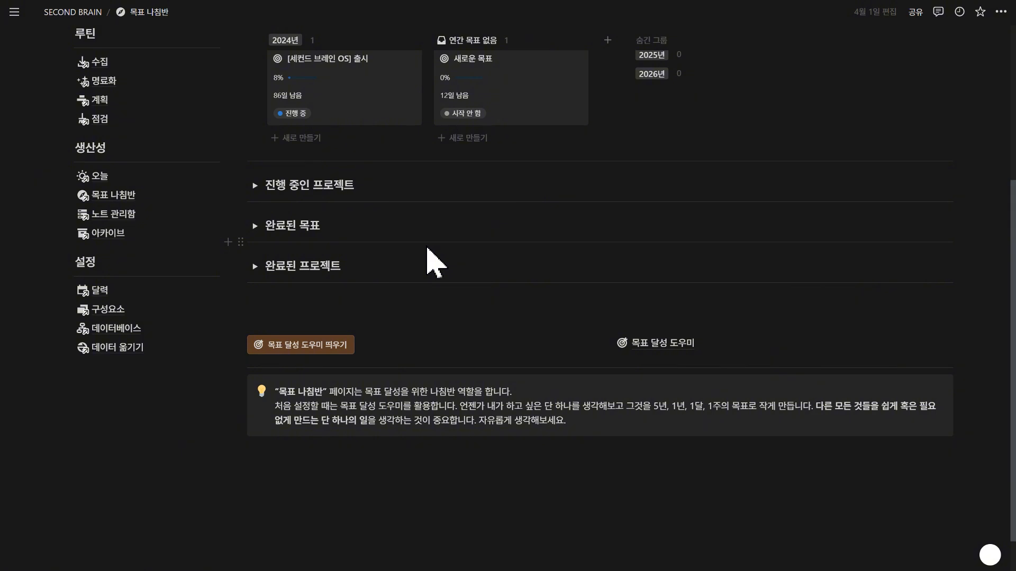
Expand the 완료된 목표 and 완료된 프로젝트 sections to view completed goals and projects
scroll(433, 262, "down", 1)
left_click(255, 167)
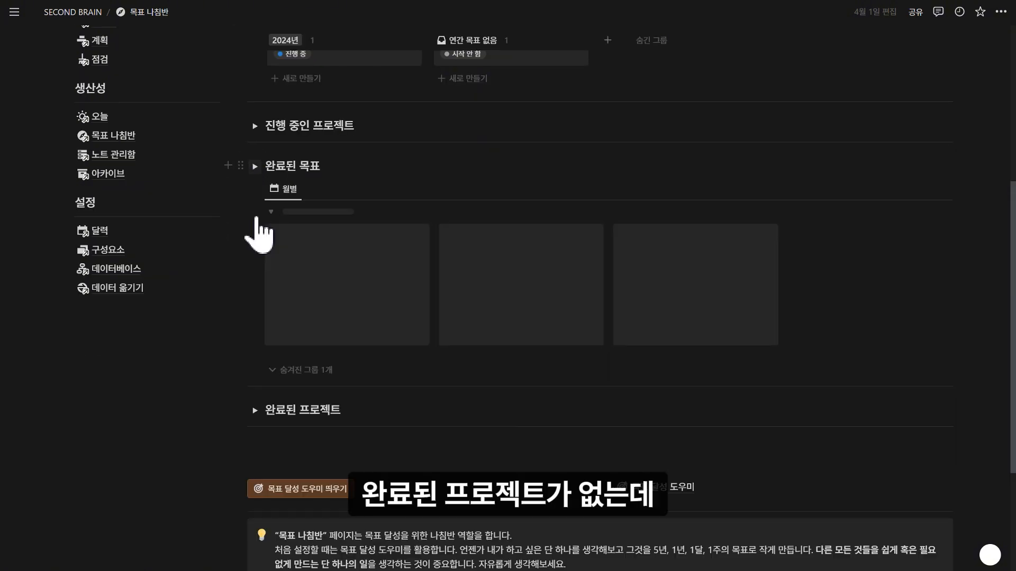
left_click(255, 255)
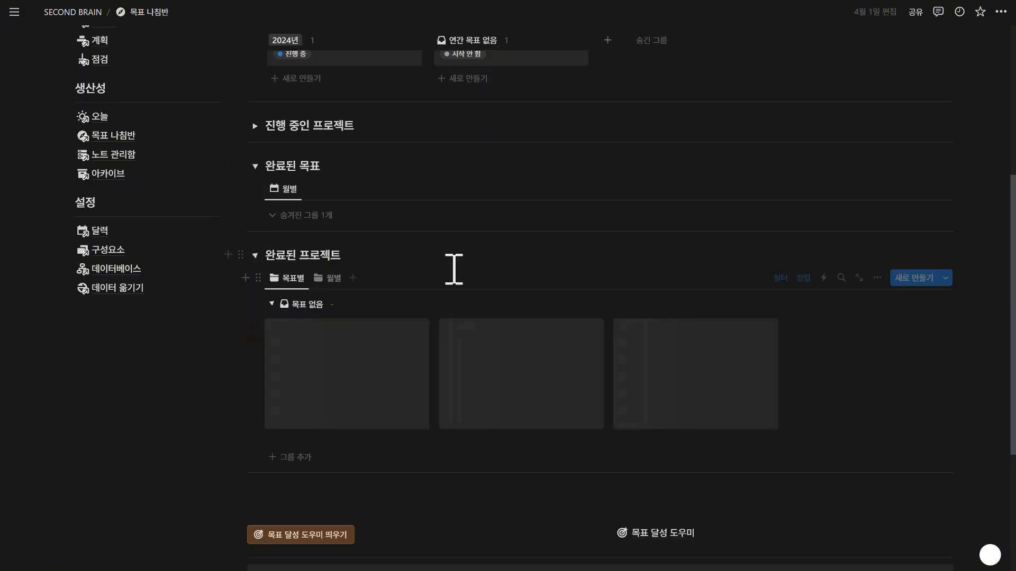
Set the status of the goal 새로운 목표 to 완료, close its side page and review the goal under 완료된 목표
scroll(454, 269, "up", 2)
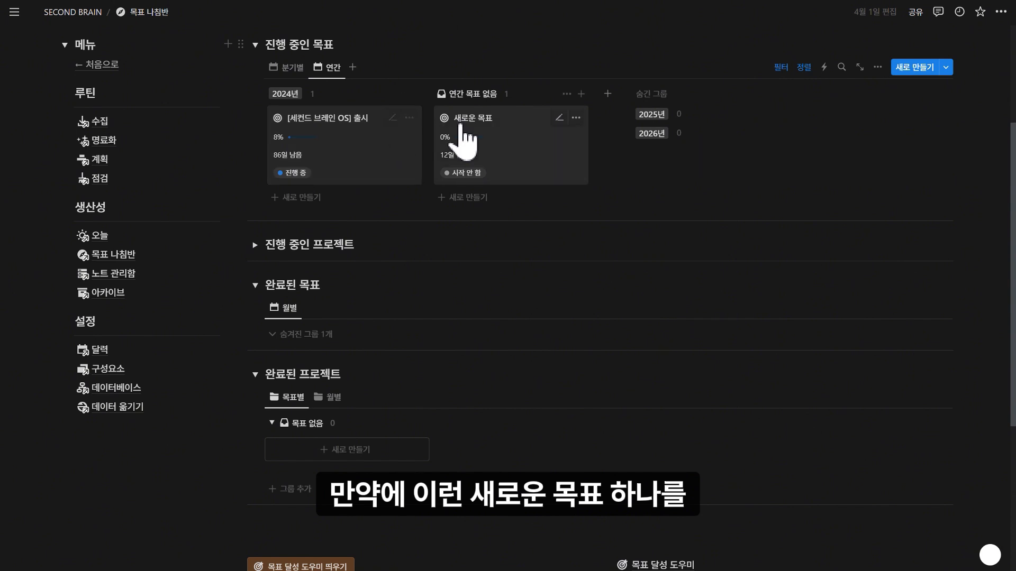
left_click(512, 135)
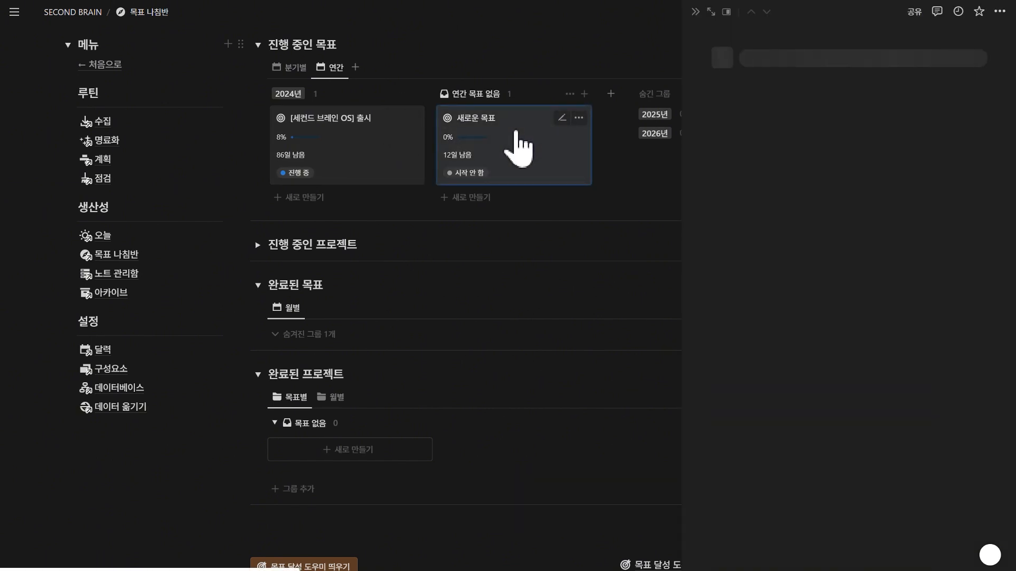
left_click(864, 93)
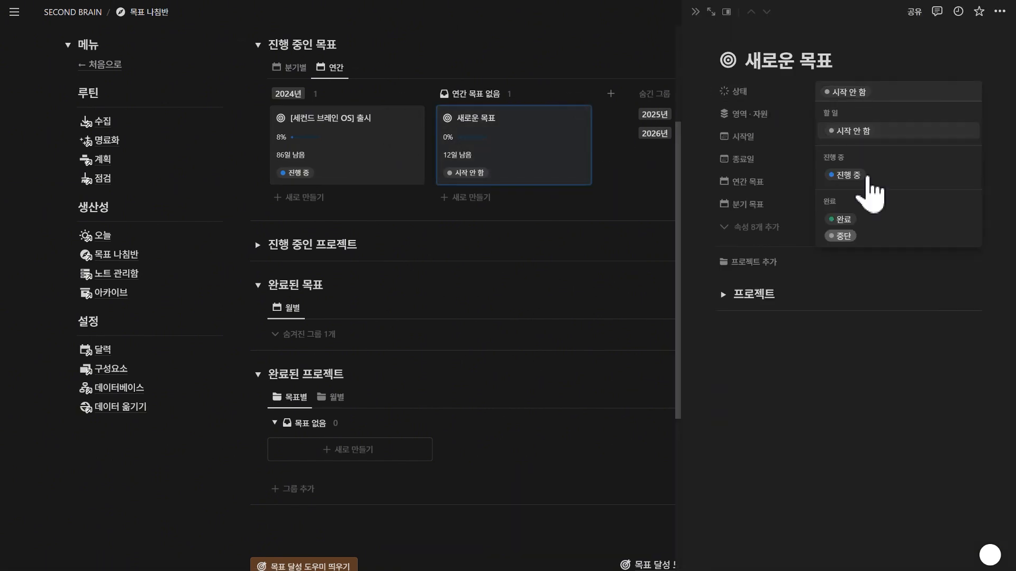
left_click(873, 219)
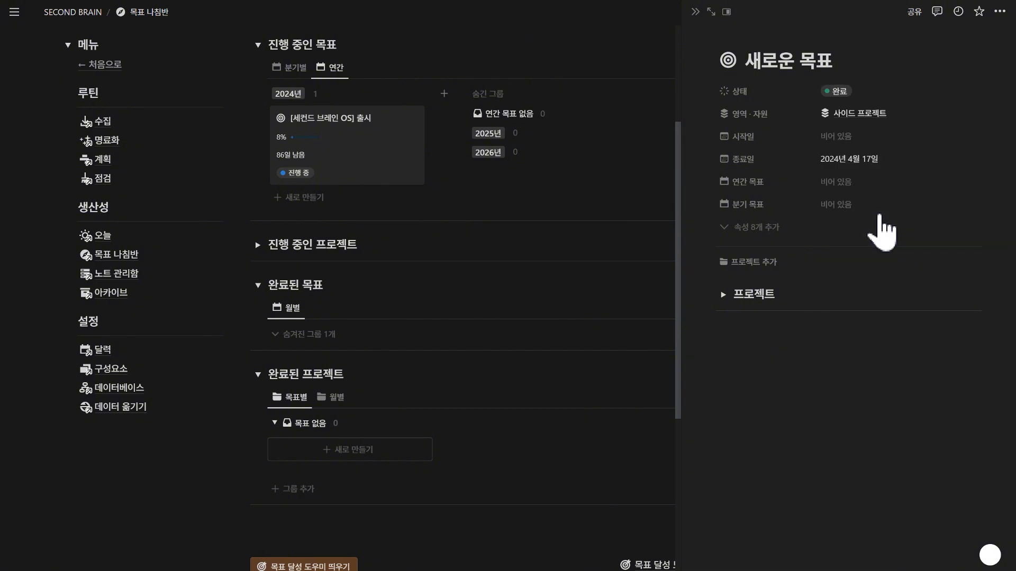
left_click(694, 12)
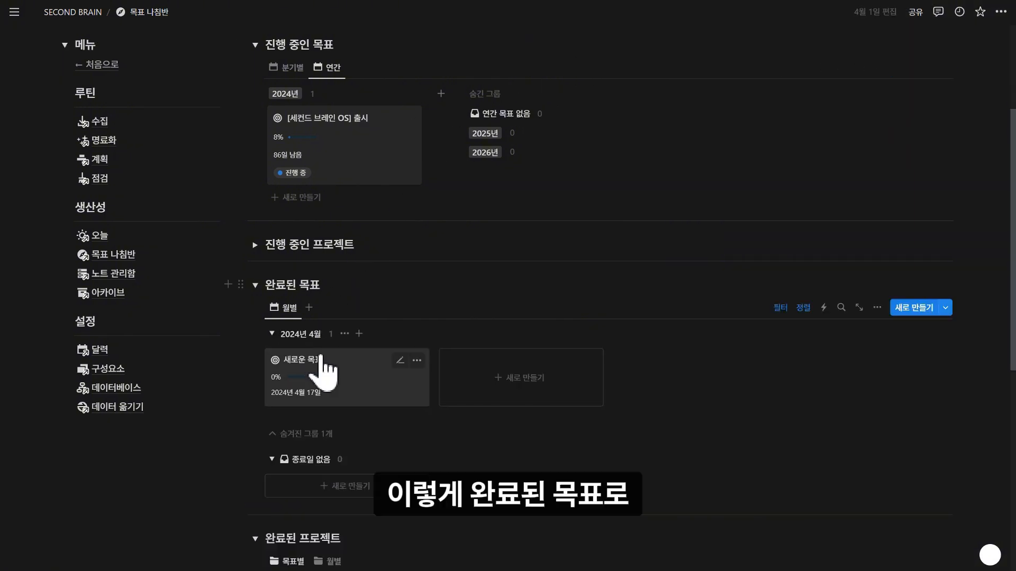
scroll(370, 286, "down", 2)
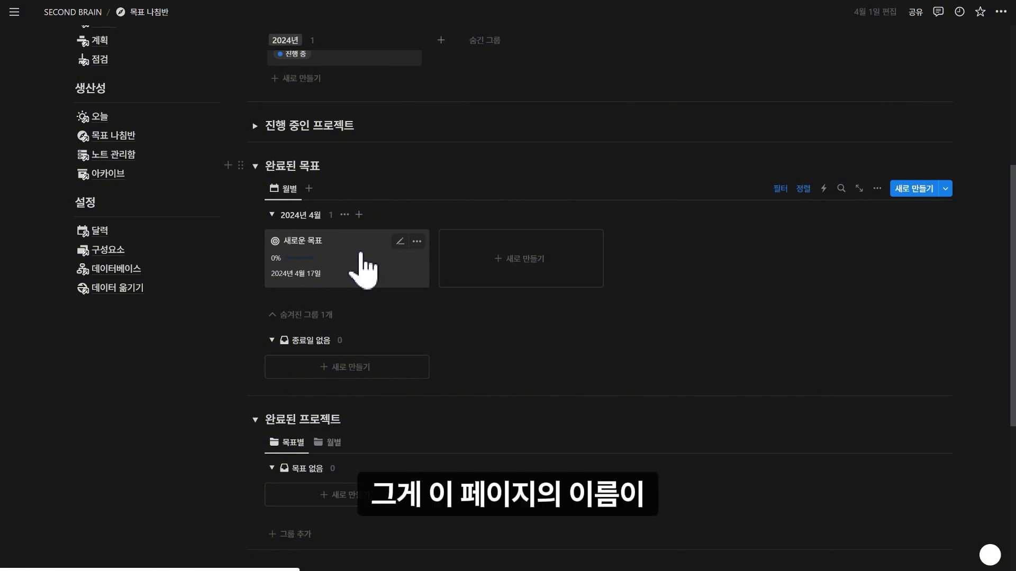
scroll(363, 266, "up", 6)
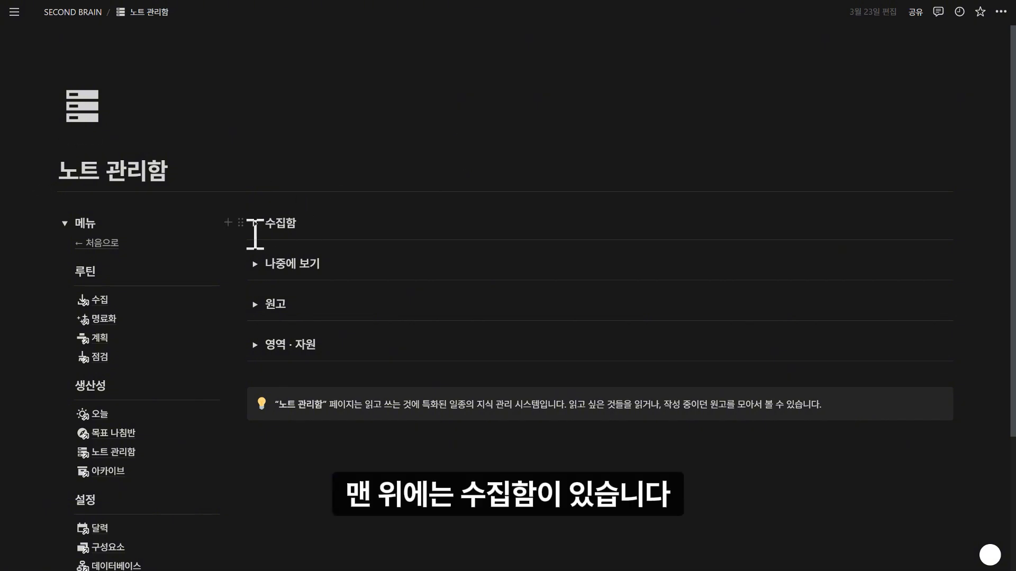
Expand 수집함 on the 노트 관리함 page, link the note 수집한 아이디어1 to 사이드 프로젝트 under 영역 · 자원, and collapse the section
left_click(254, 224)
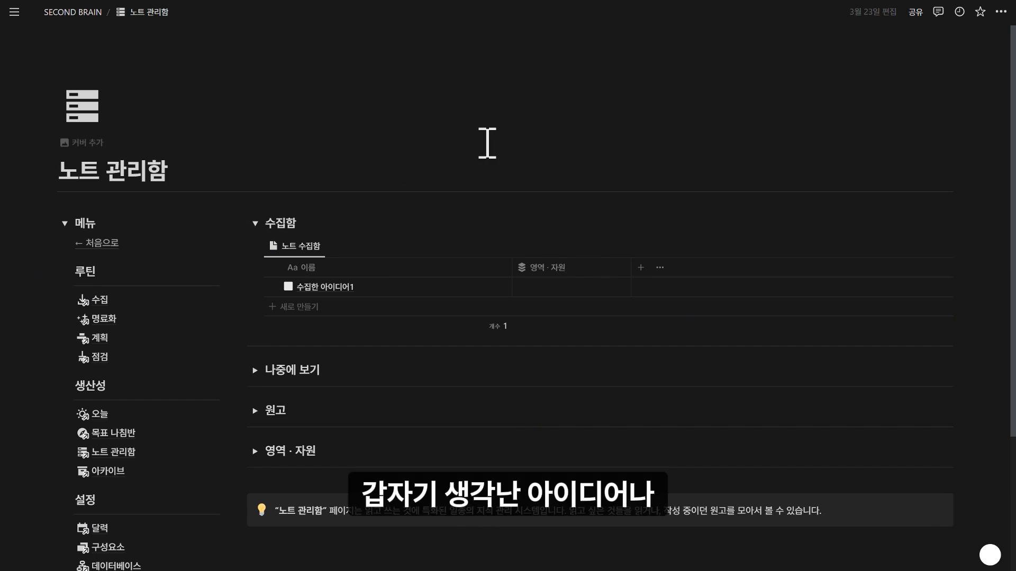
scroll(486, 142, "down", 1)
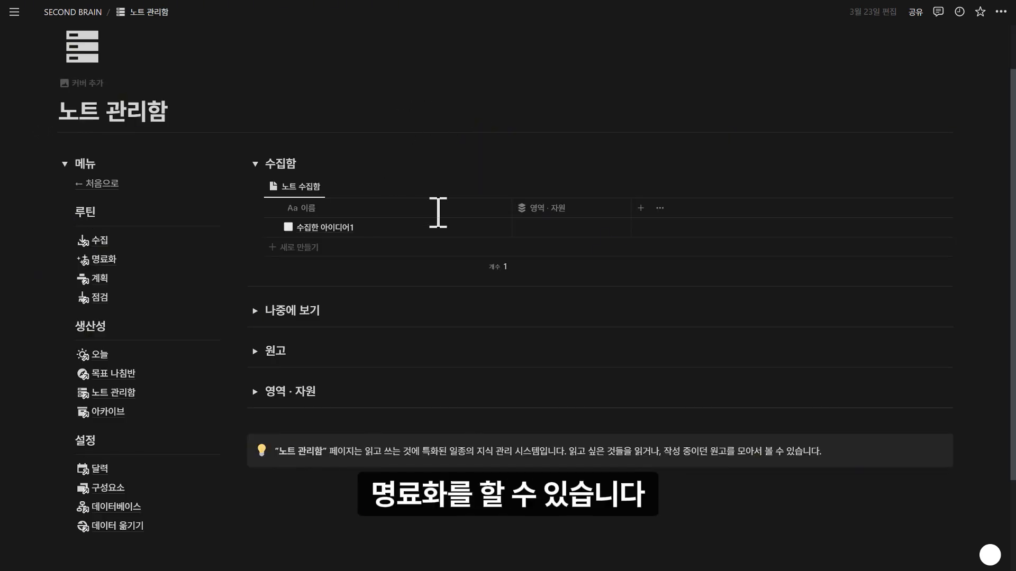
left_click(545, 228)
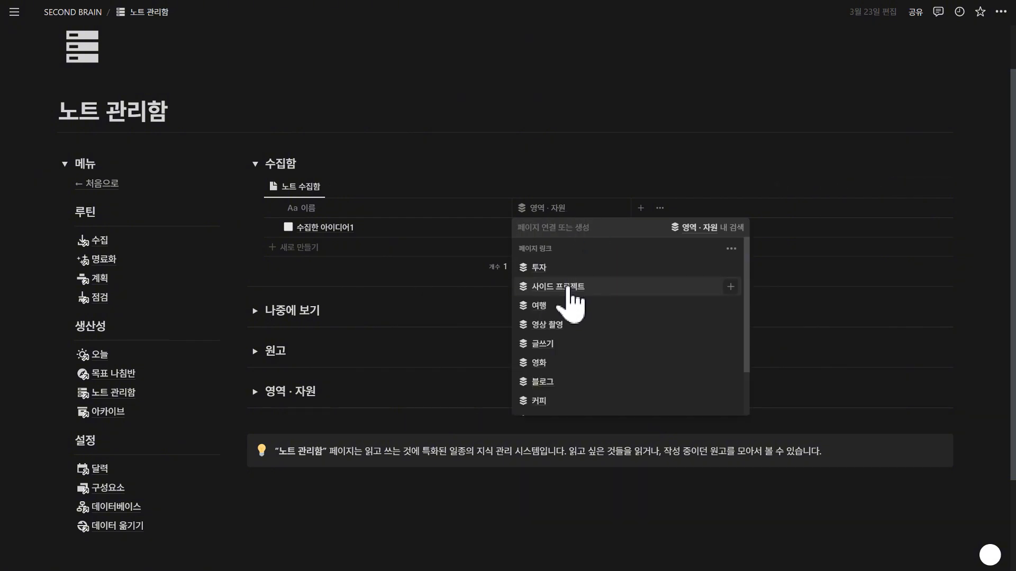
left_click(569, 286)
left_click(483, 170)
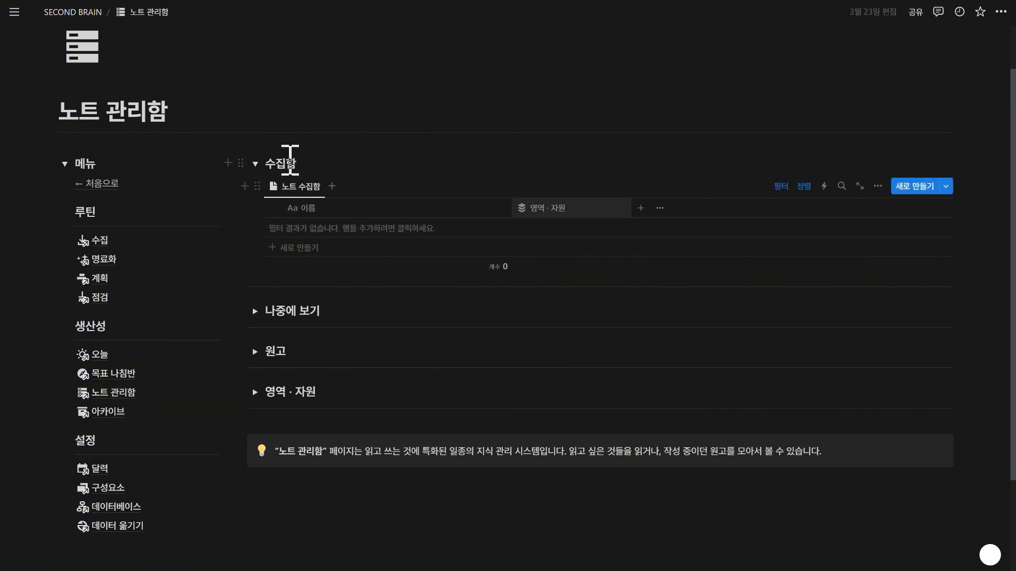
left_click(255, 164)
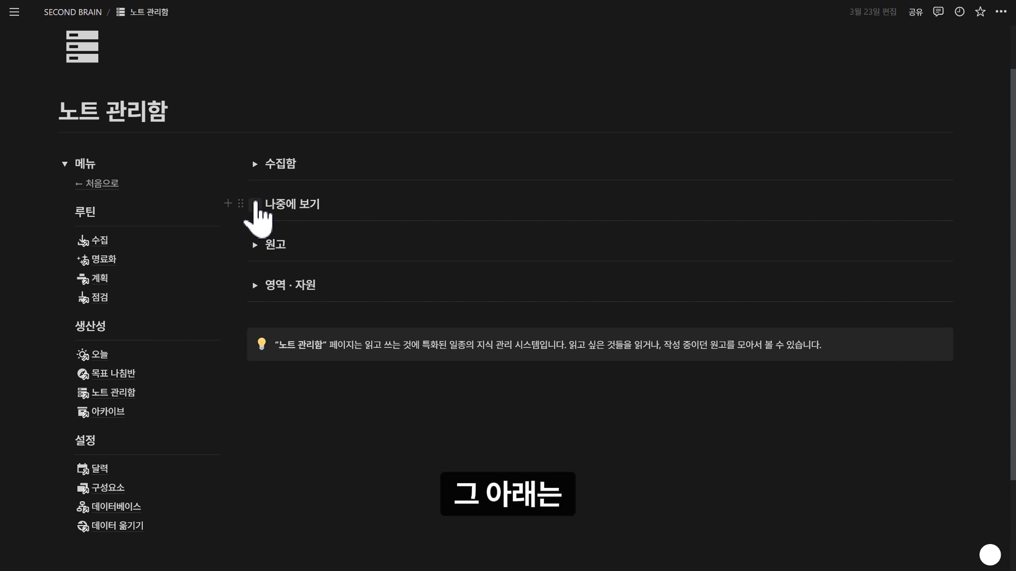
Expand 나중에 보기, examine the 분류 options of the note 노션 유튜브 북마크, then close the note and collapse the section
left_click(255, 204)
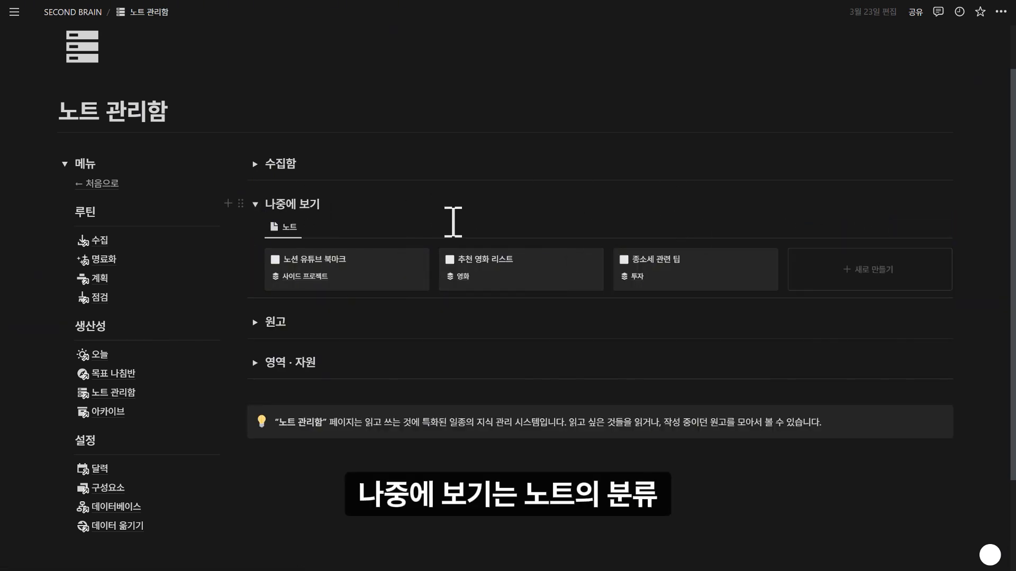
left_click(348, 277)
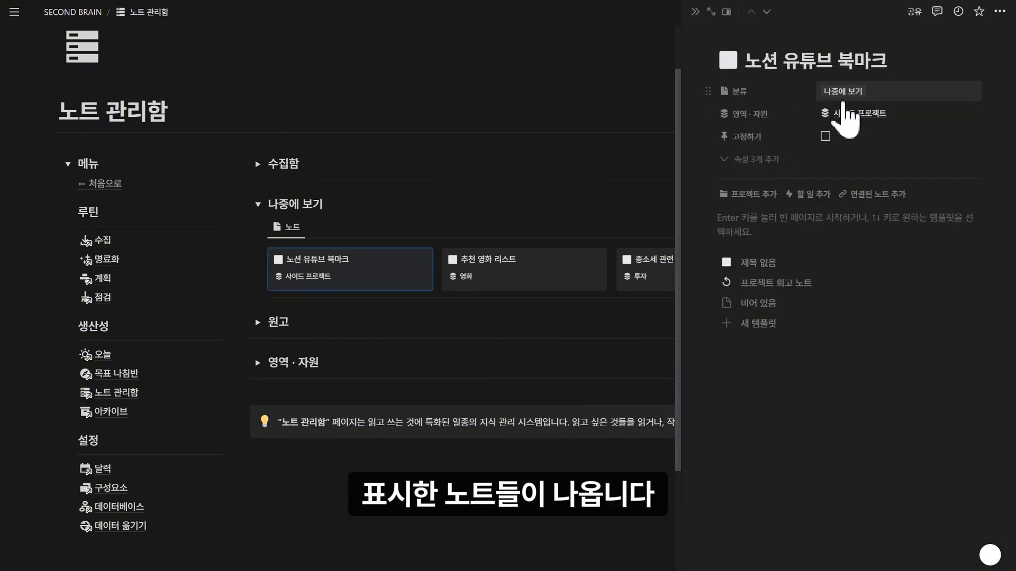
left_click(849, 93)
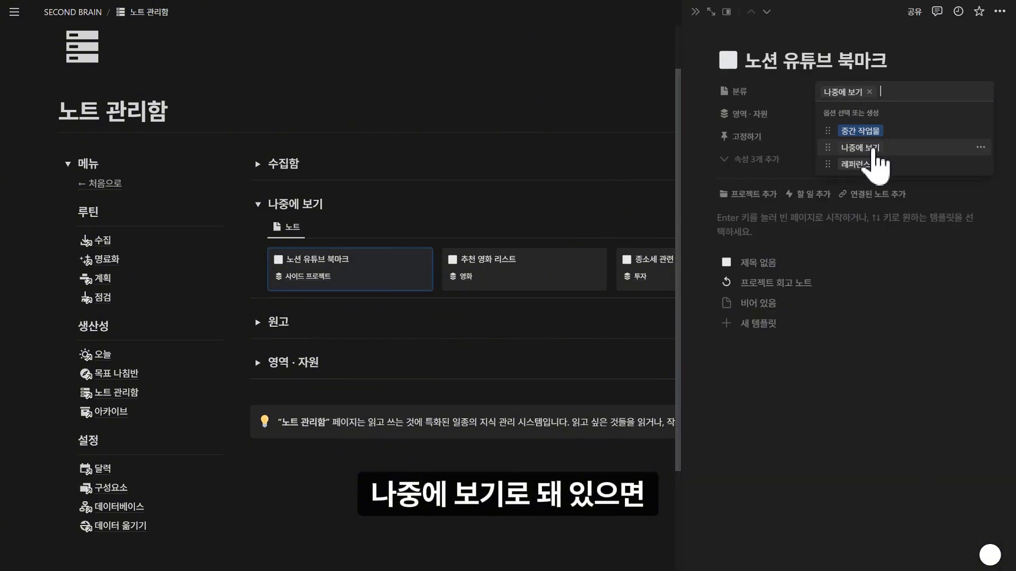
left_click(882, 66)
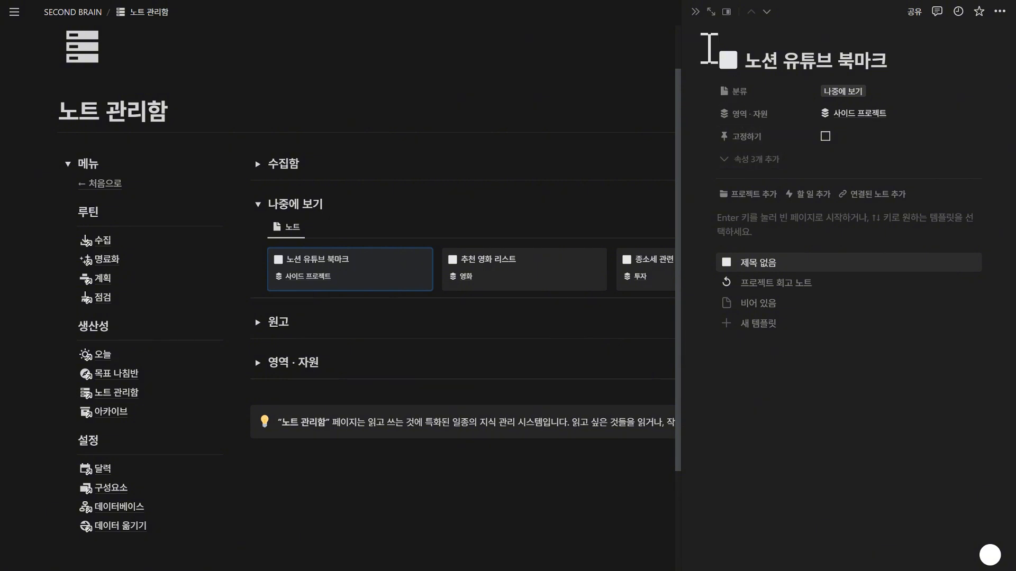
key("Escape")
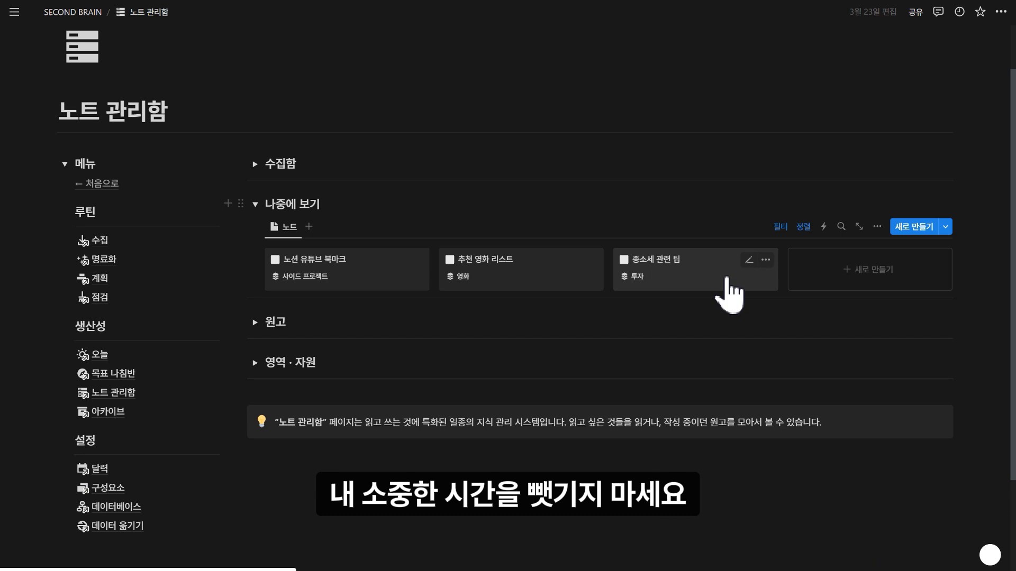
scroll(446, 163, "down", 1)
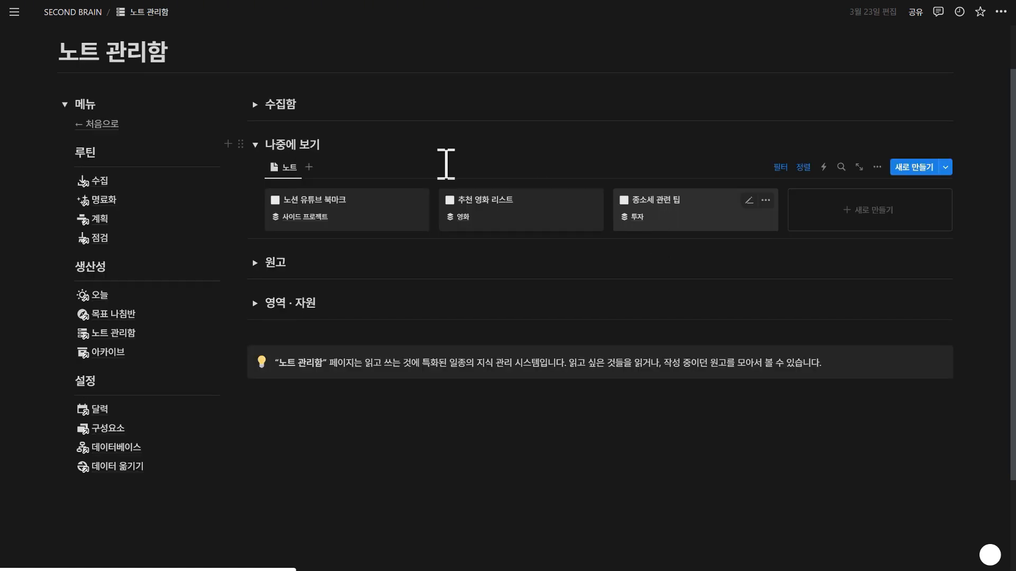
left_click(254, 144)
Expand 원고, examine the 분류 options of the note 블로그 작성 중인 원고1, then close the note and collapse the section
left_click(255, 186)
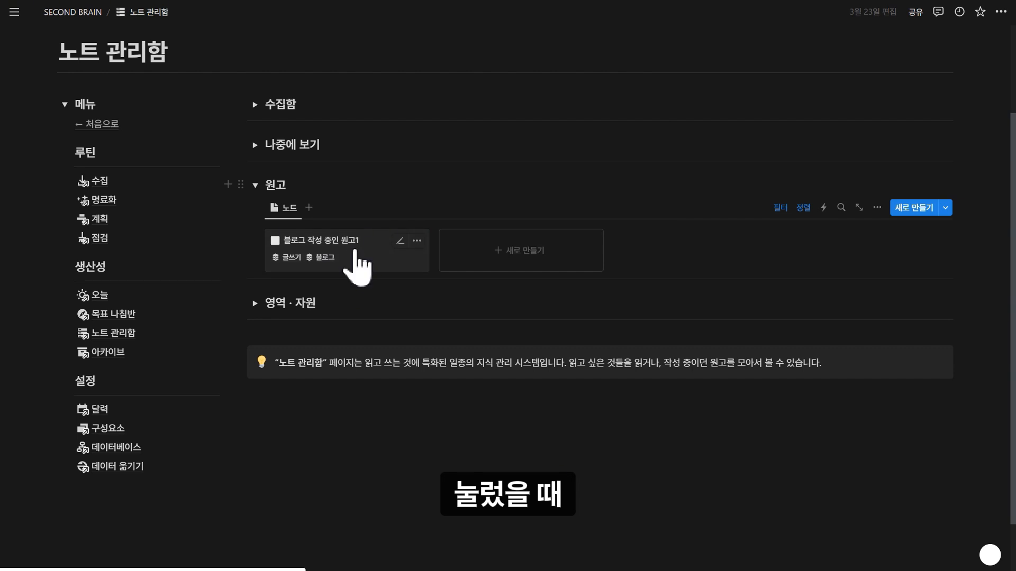
left_click(353, 253)
left_click(880, 91)
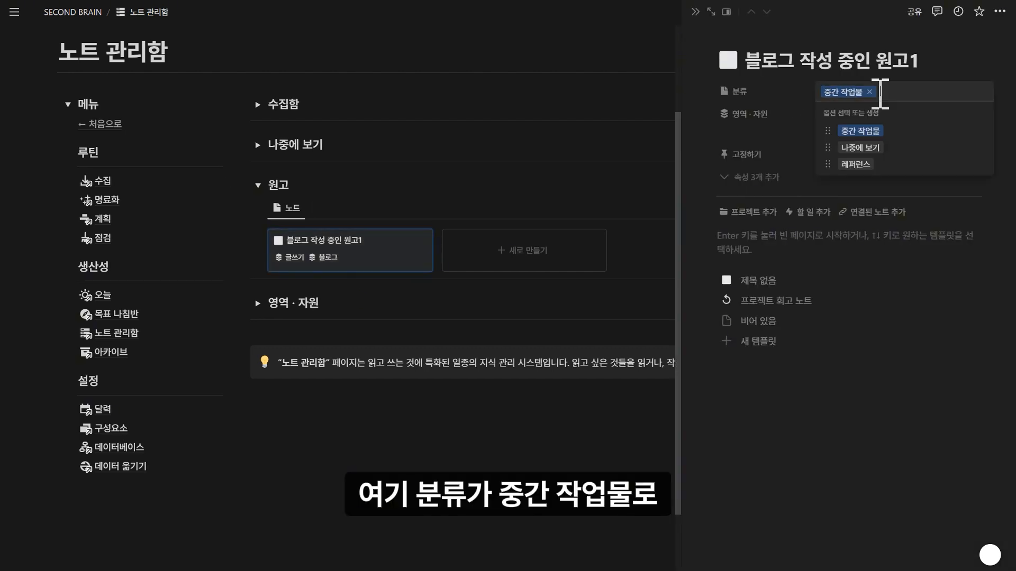
left_click(803, 93)
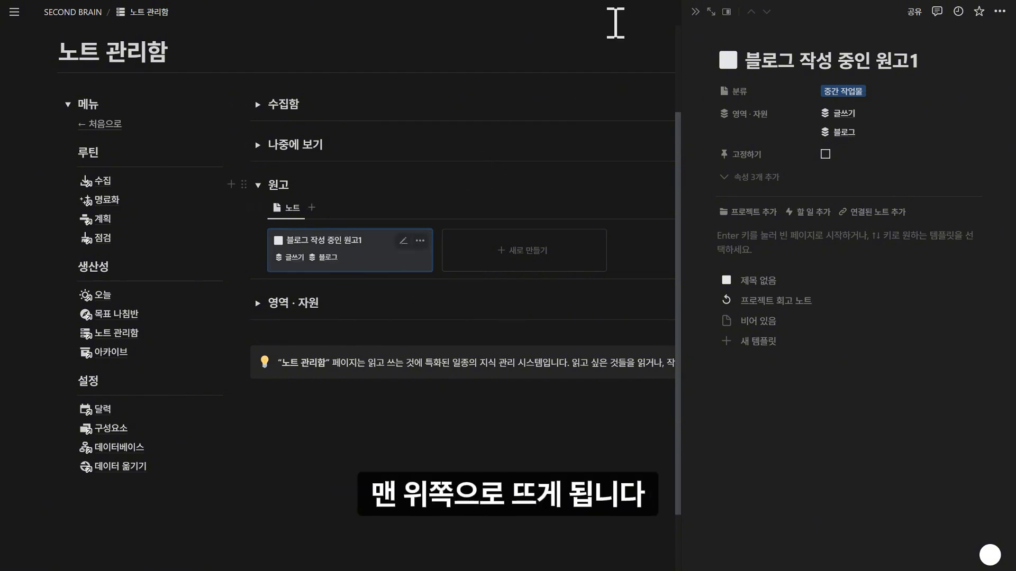
left_click(695, 12)
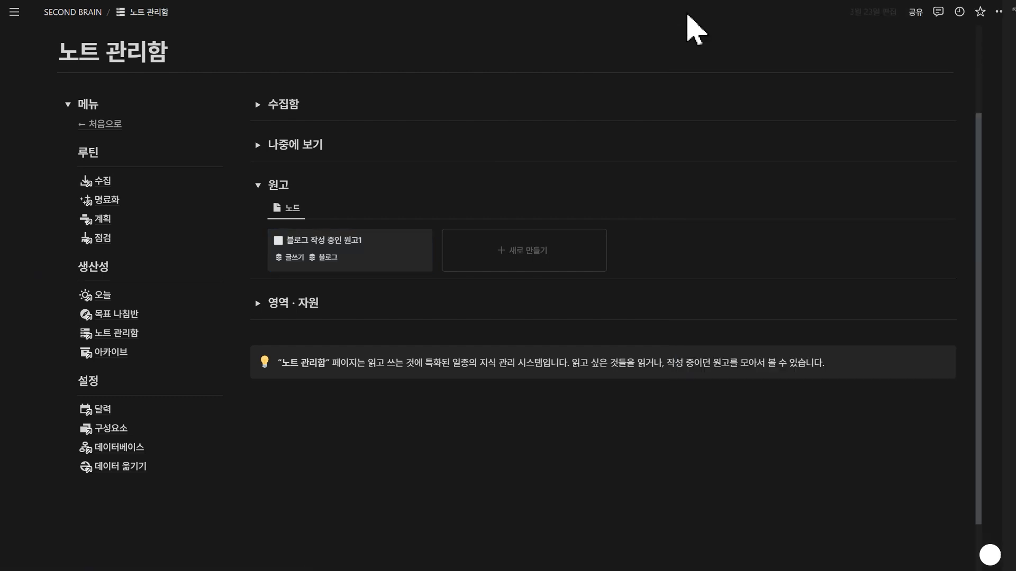
left_click(255, 186)
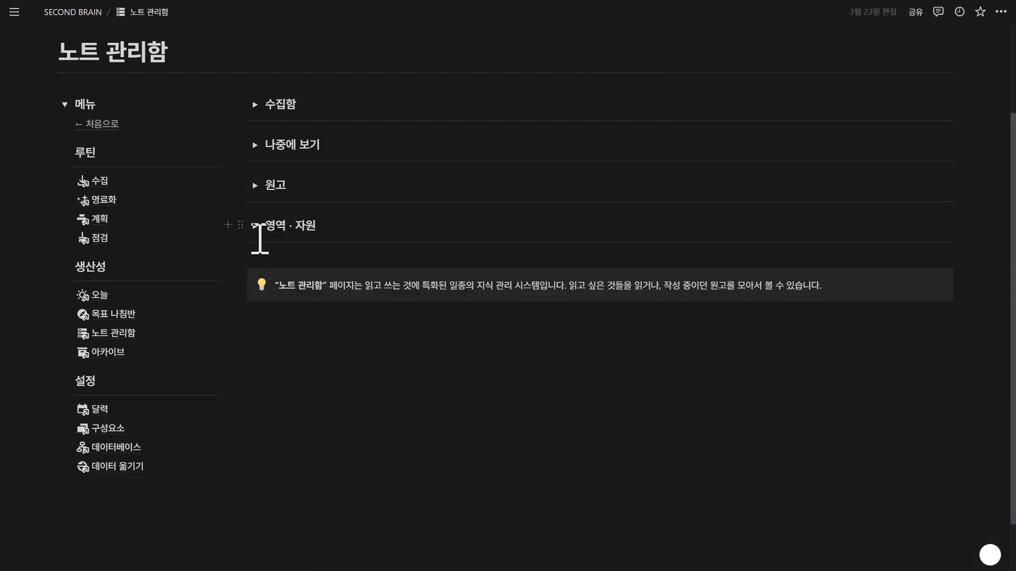
Expand 영역 · 자원, look over the 영역 cards and open the 사이드 프로젝트 area in a side page
left_click(256, 226)
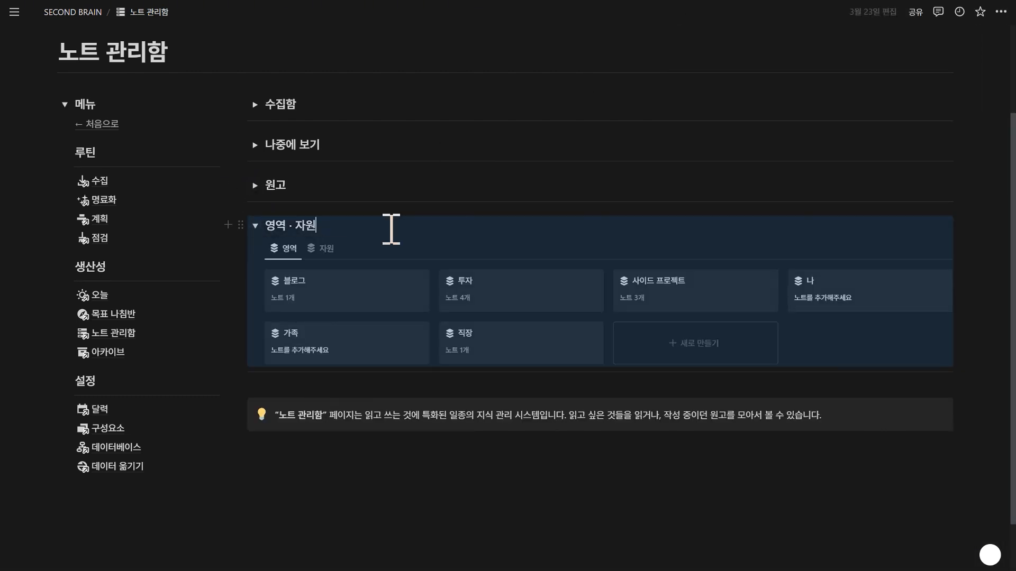
left_click(390, 227)
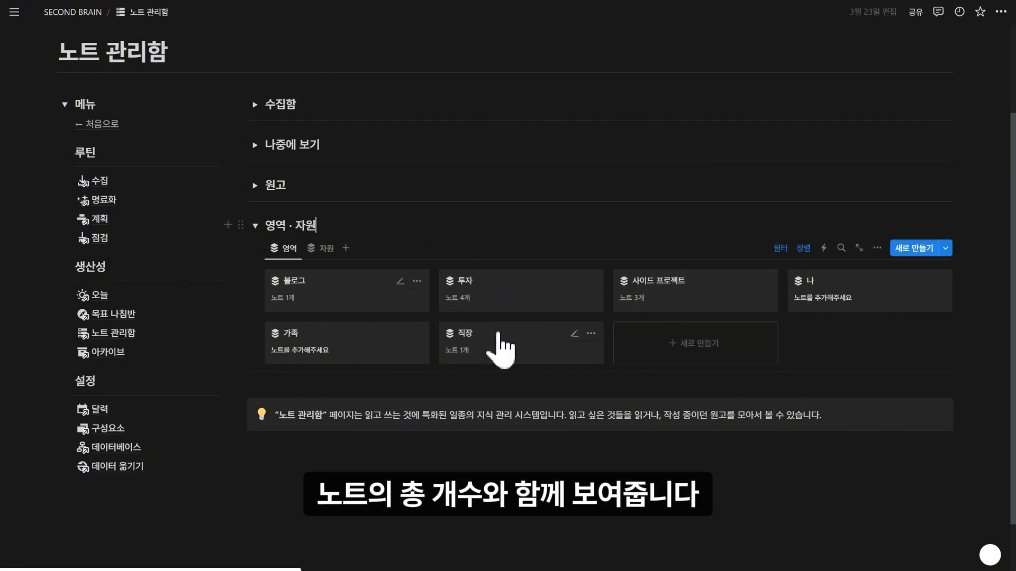
scroll(687, 228, "down", 1)
left_click(687, 228)
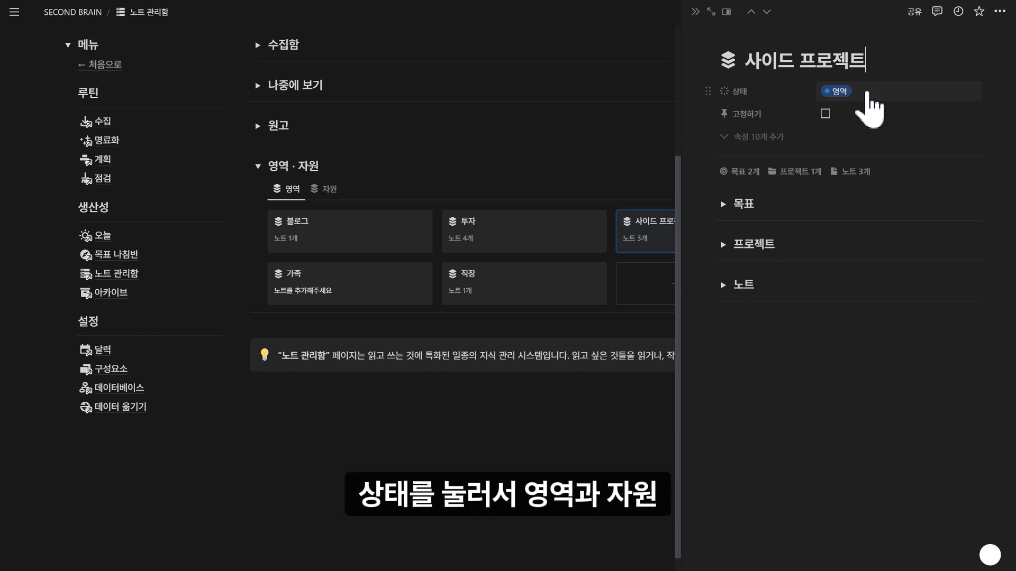
Examine the 상태 options of the 사이드 프로젝트 area without changing them and open the area as a full page
left_click(866, 93)
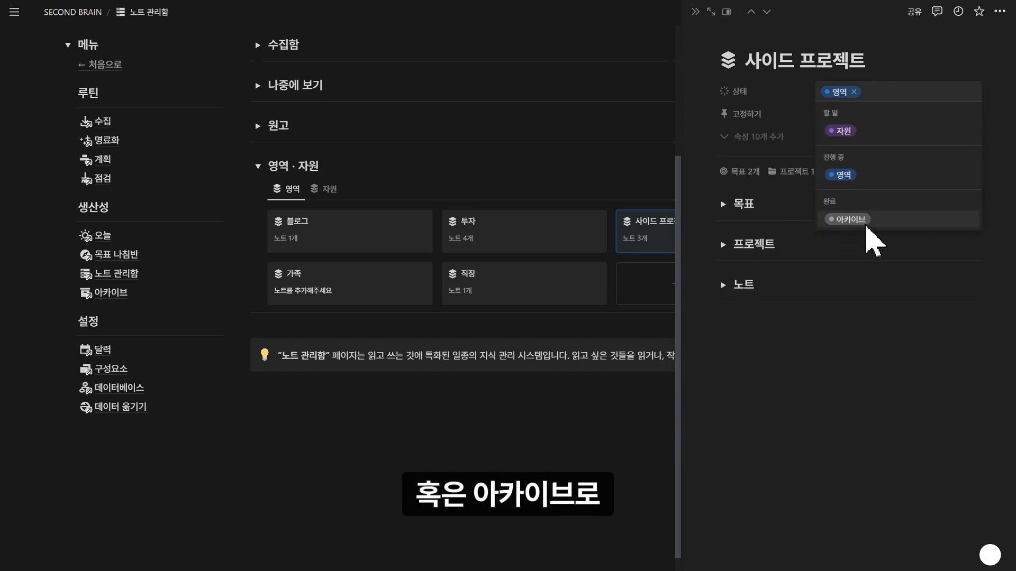
left_click(806, 390)
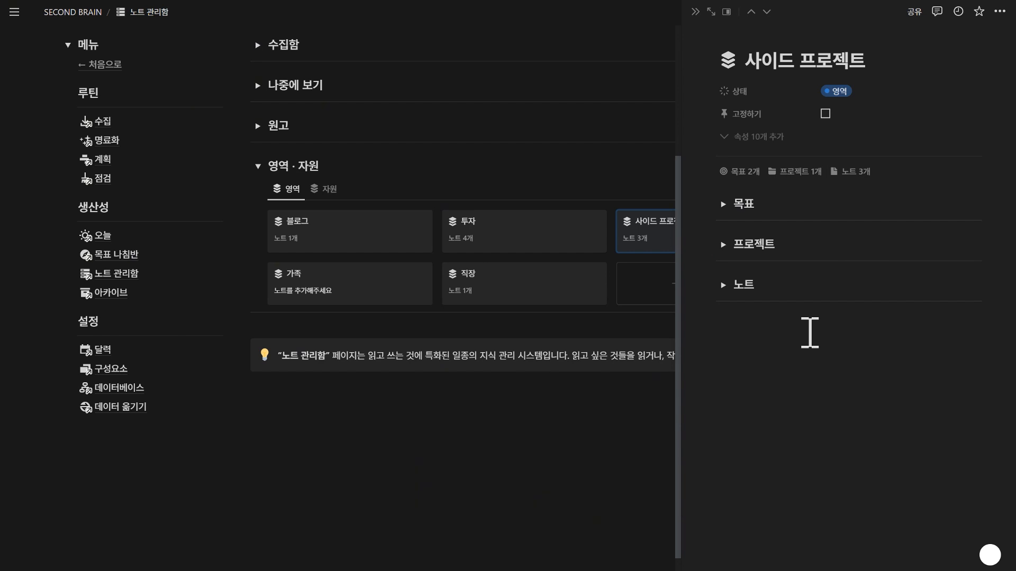
left_click(710, 11)
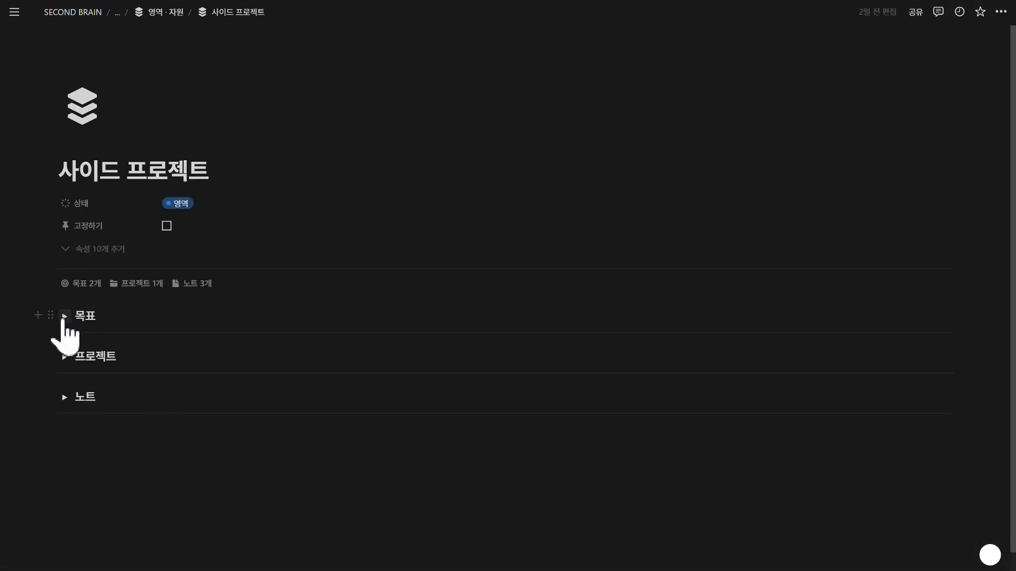
Expand 목표 on the 사이드 프로젝트 page, look over the goal cards by 진행 상황, and collapse the section
left_click(64, 317)
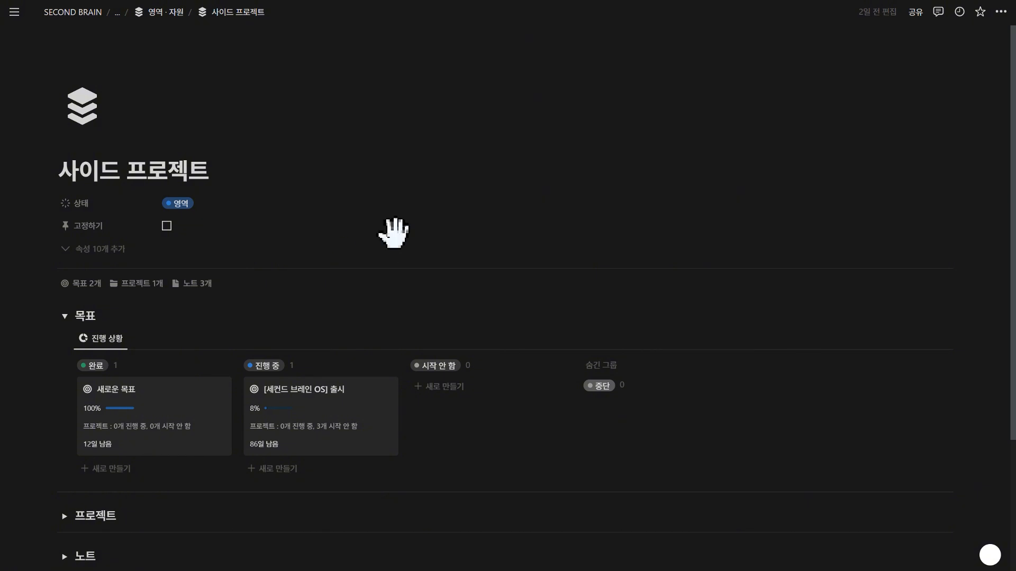
scroll(392, 229, "down", 1)
scroll(392, 233, "down", 1)
scroll(400, 237, "down", 1)
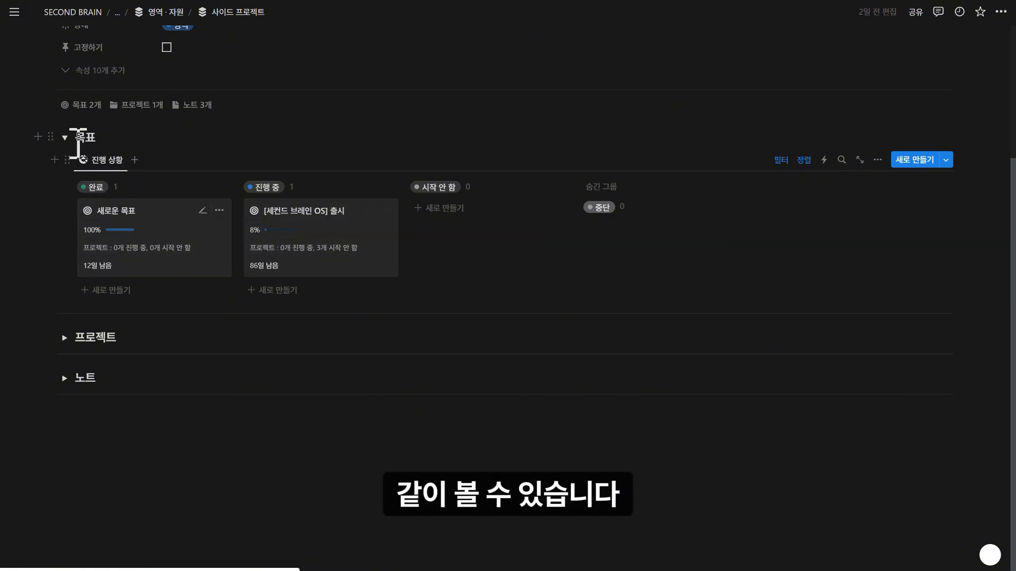
left_click(65, 137)
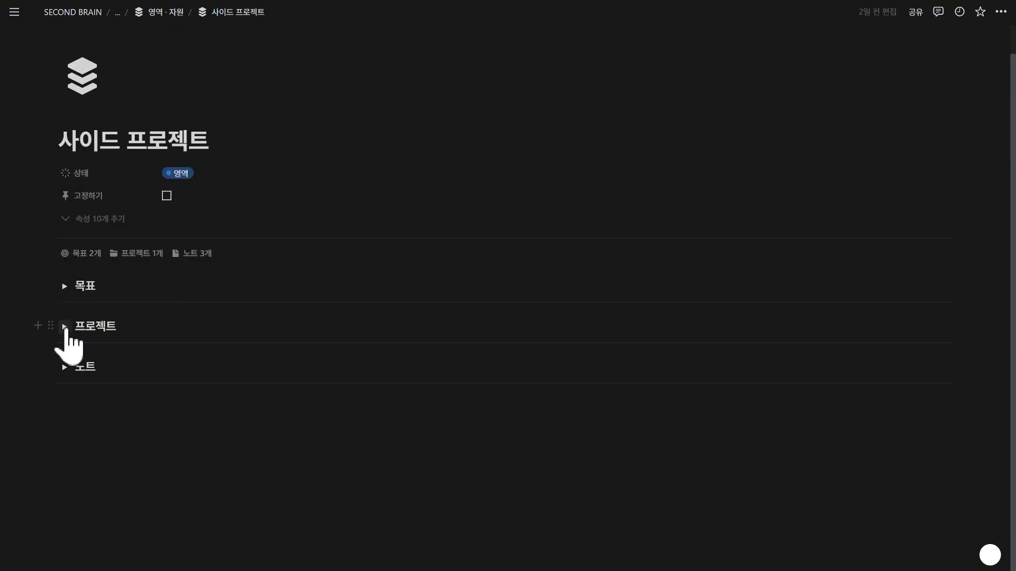
Expand 프로젝트 and 노트 on the 사이드 프로젝트 page and look over the linked projects and notes
left_click(64, 326)
scroll(281, 286, "down", 2)
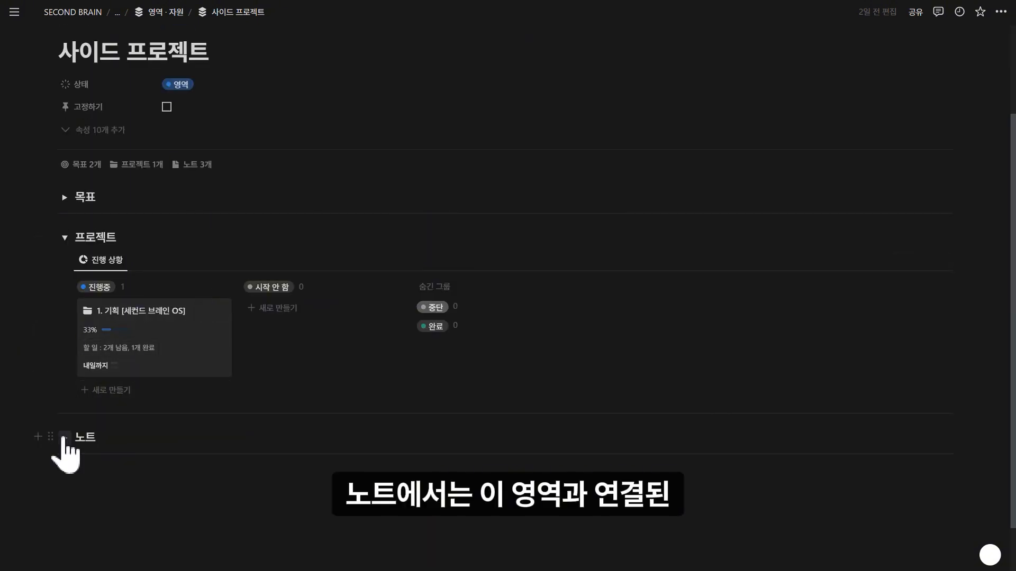
left_click(64, 437)
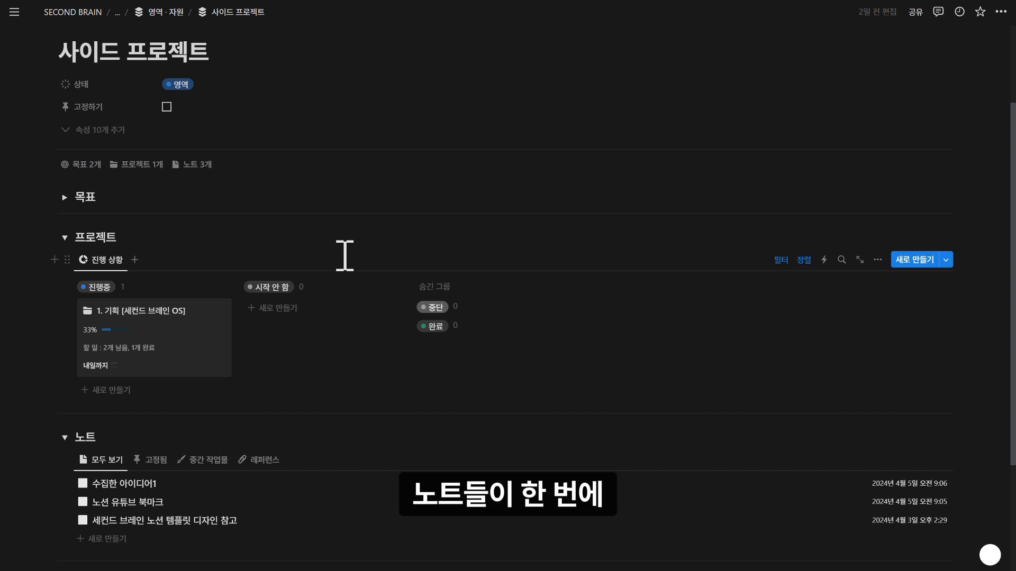
scroll(345, 256, "down", 2)
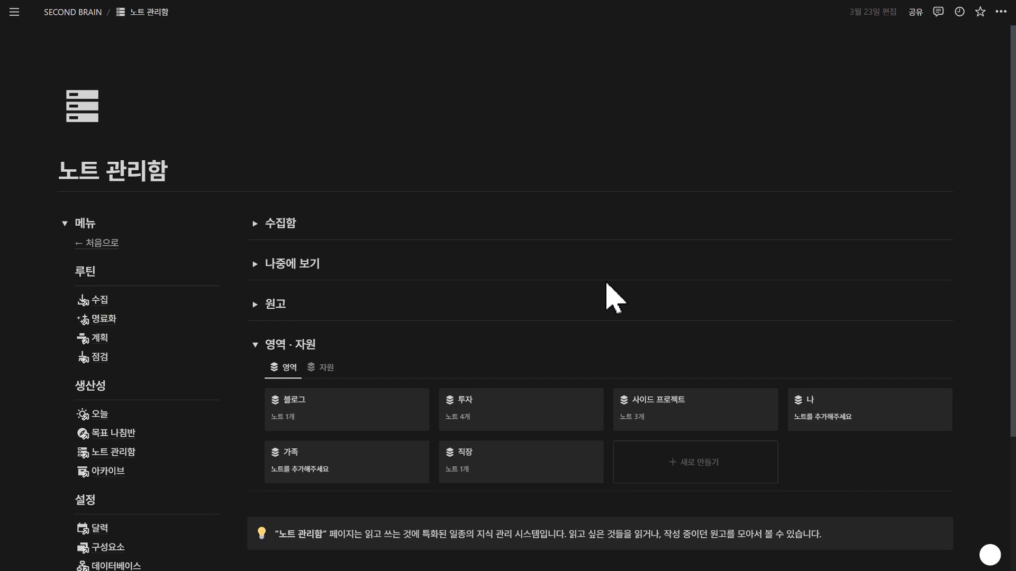
Bring up the workspace search over the 노트 관리함 page, then dismiss it
key("ctrl+p")
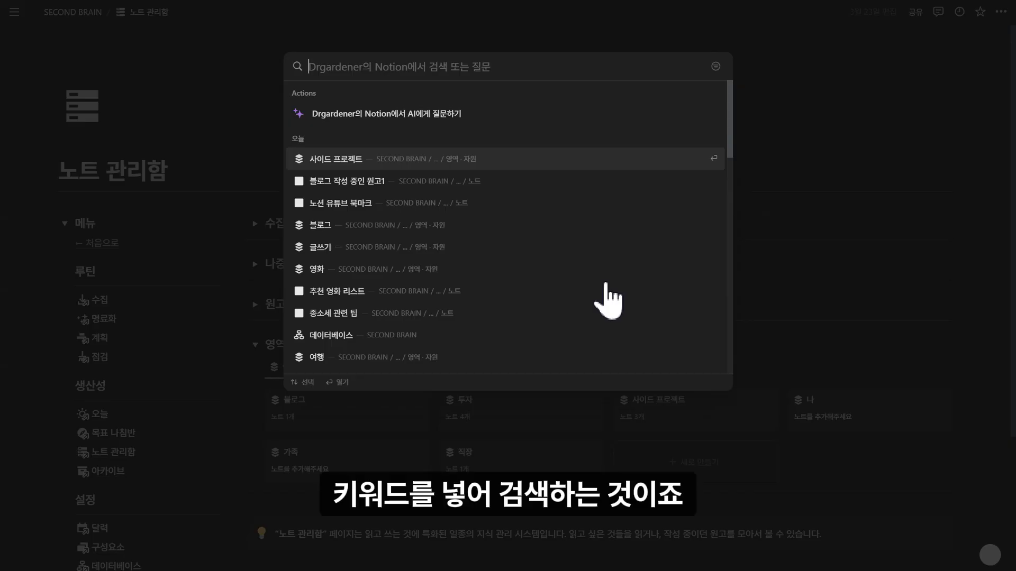
key("Escape")
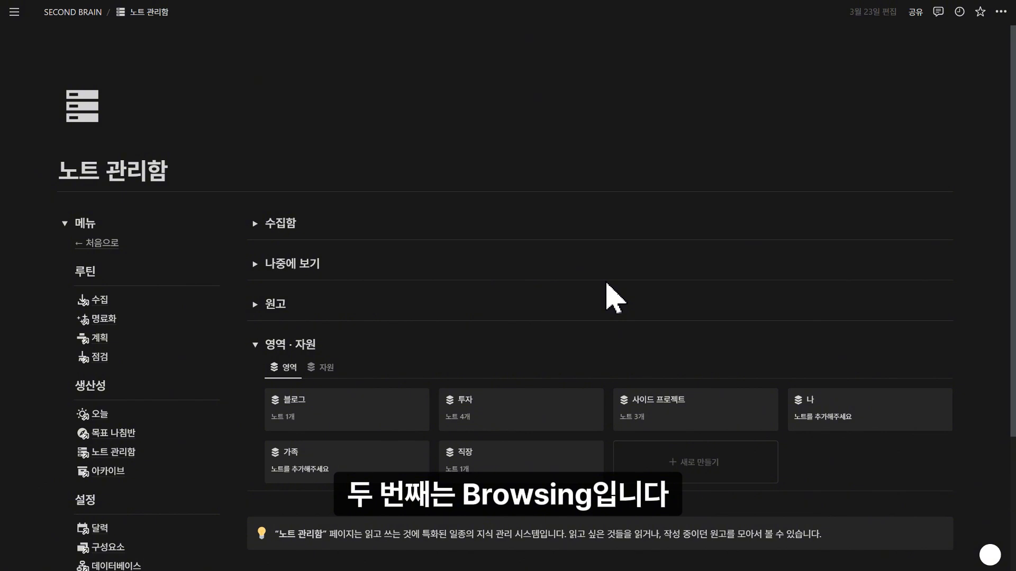
scroll(412, 353, "down", 1)
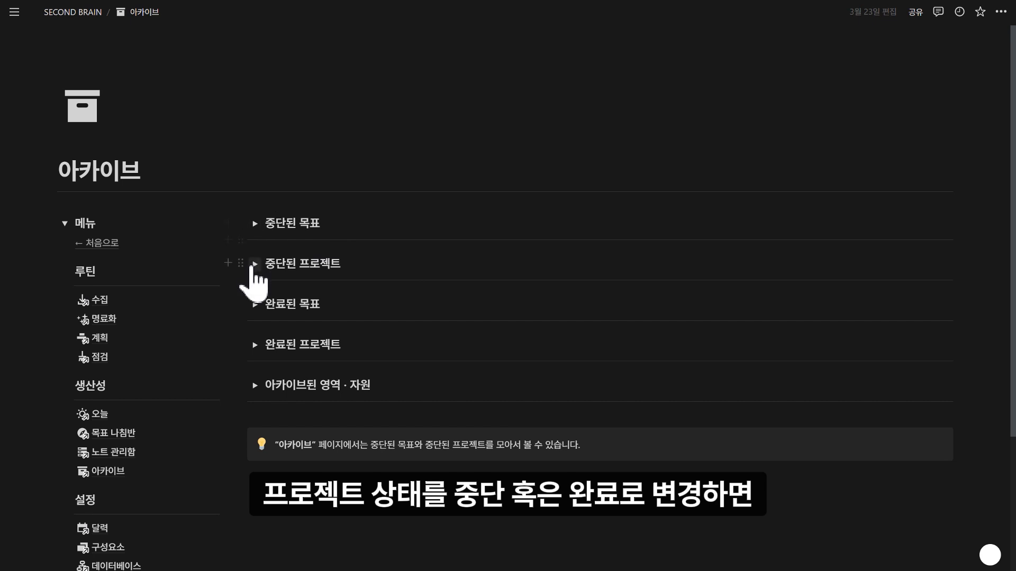
On the 아카이브 page, set the 상태 of 하다가 중단한 프로젝트 under 중단된 프로젝트 to 완료 and check it under 완료된 프로젝트
left_click(253, 264)
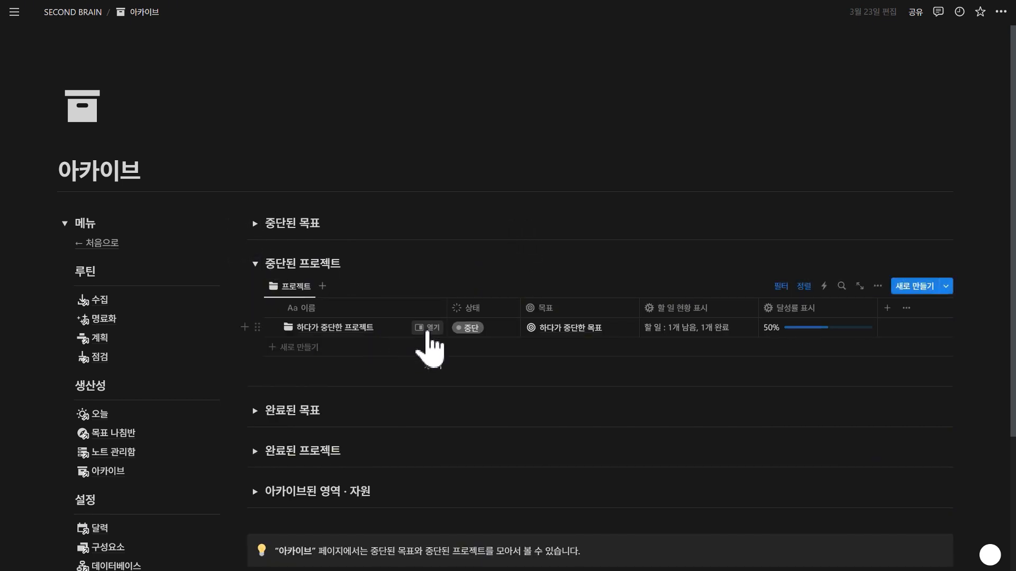
left_click(430, 329)
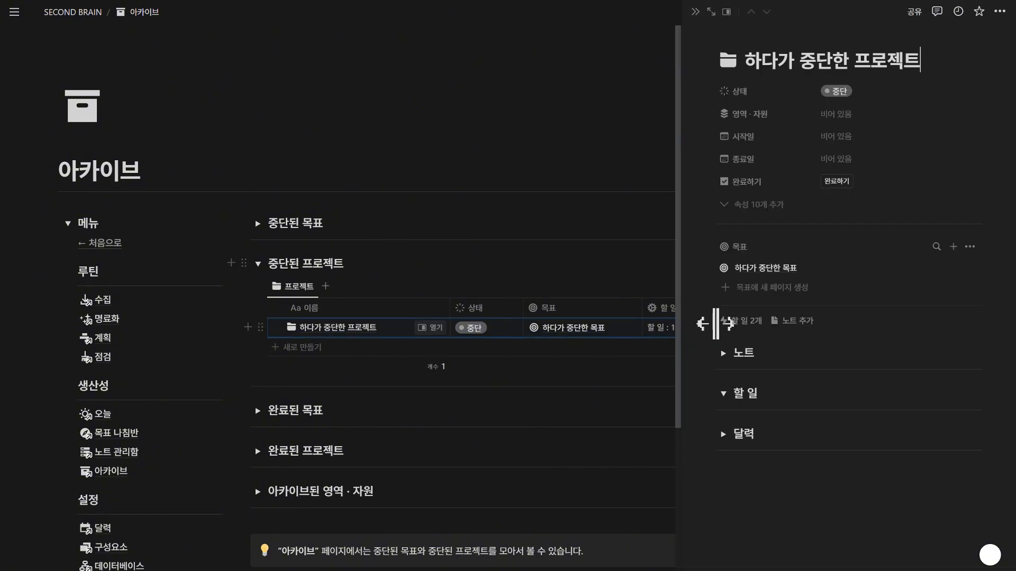
left_click(841, 91)
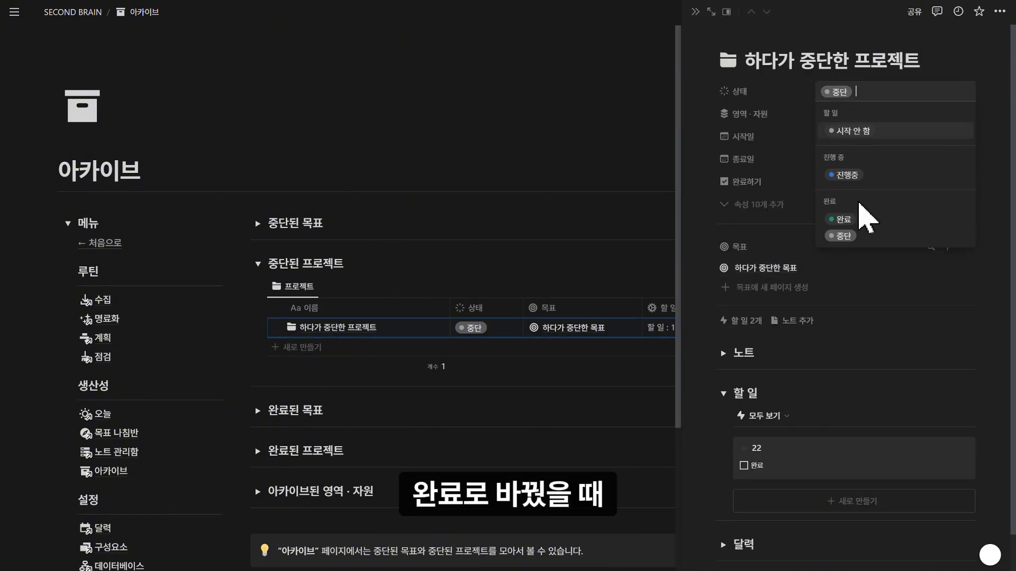
left_click(857, 221)
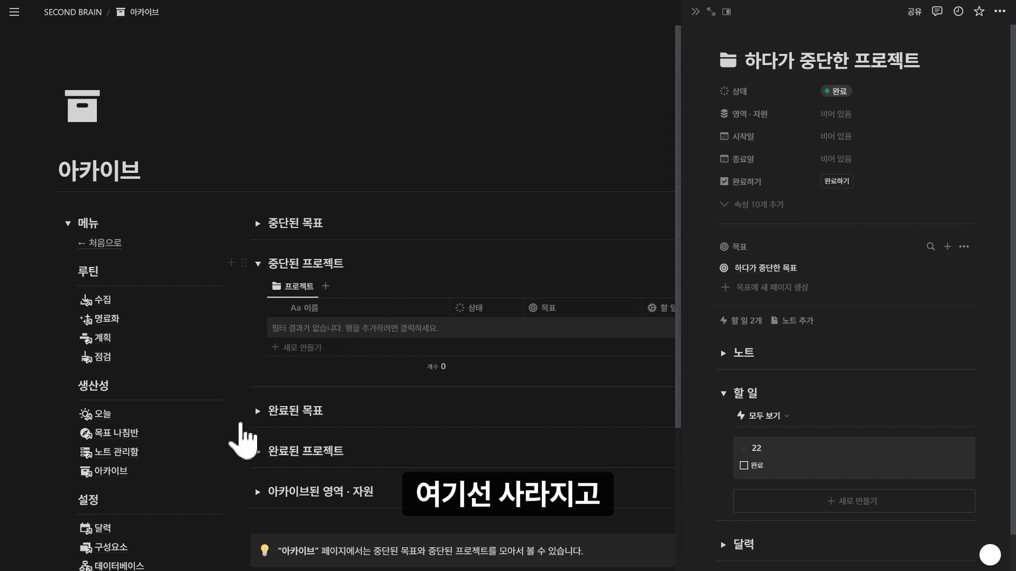
left_click(258, 452)
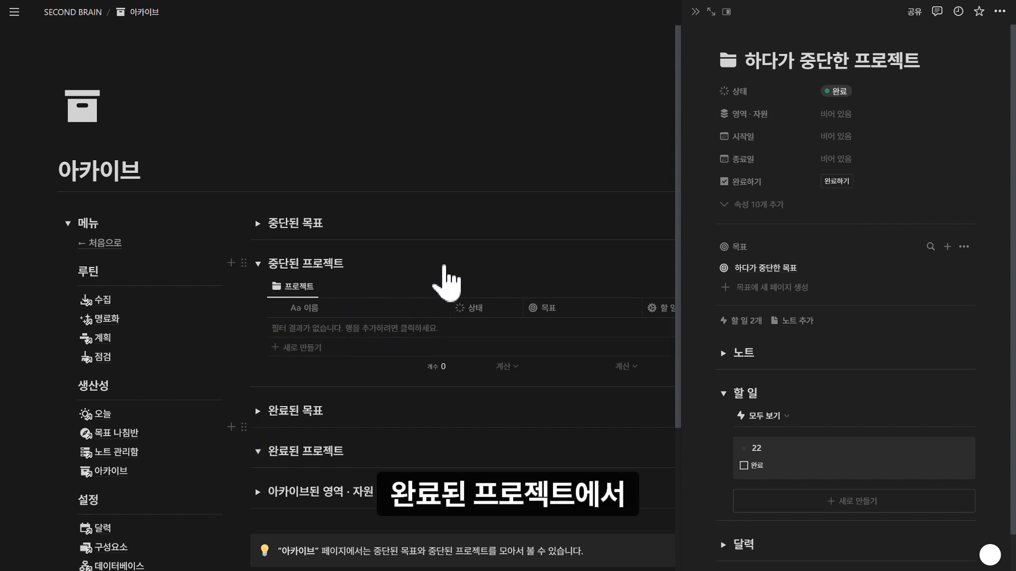
scroll(447, 265, "down", 5)
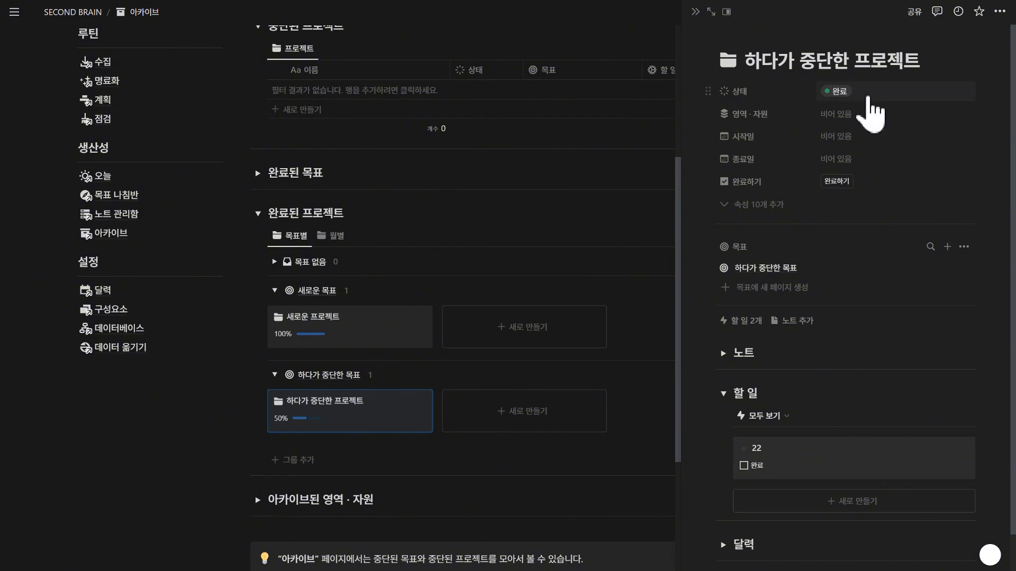
Set the 상태 of 하다가 중단한 프로젝트 back to 중단 and collapse 완료된 프로젝트
left_click(865, 93)
left_click(868, 237)
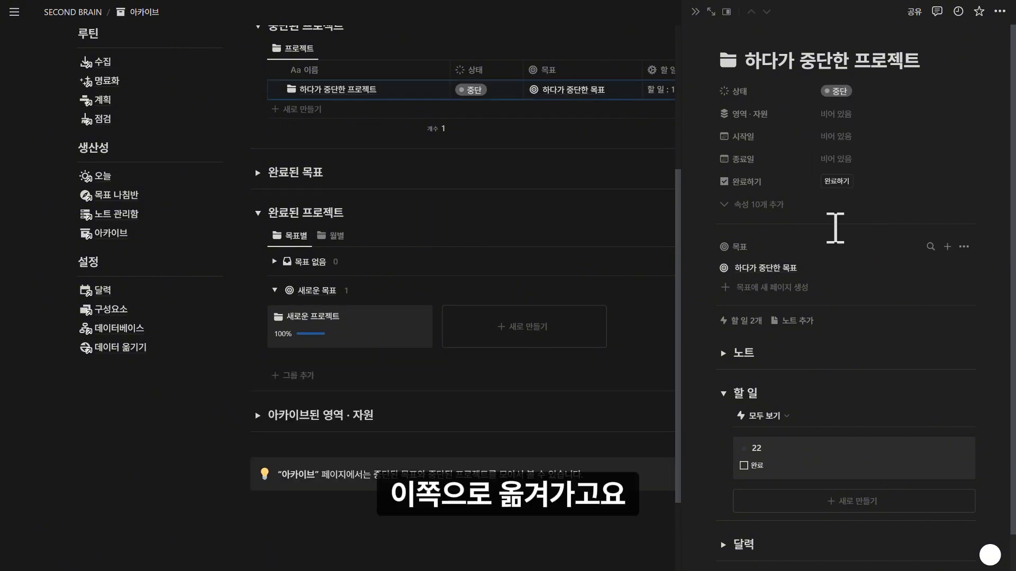
scroll(408, 106, "up", 3)
left_click(258, 331)
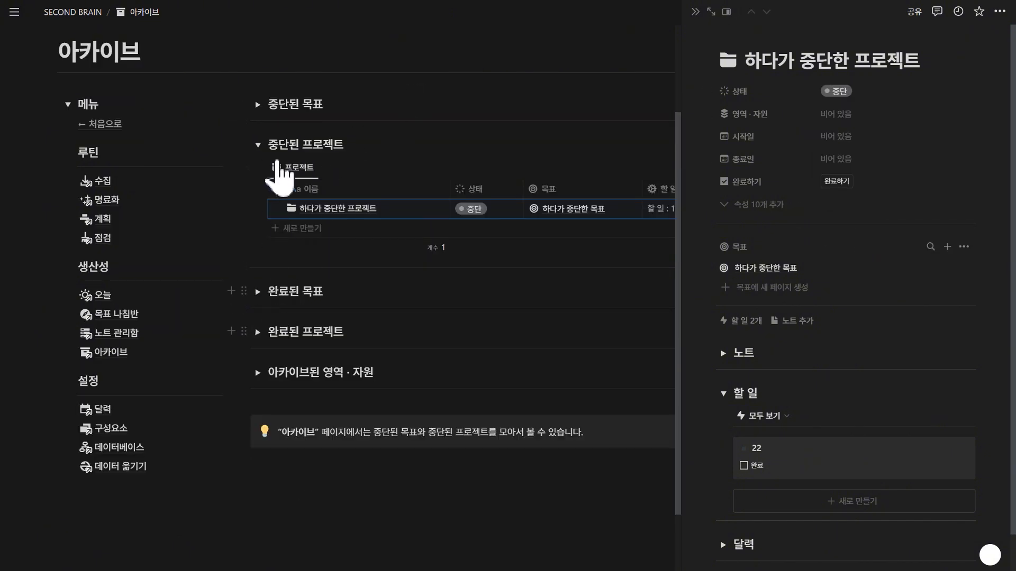
Expand 중단된 목표 to view the stopped goals and close the project's side page
left_click(258, 104)
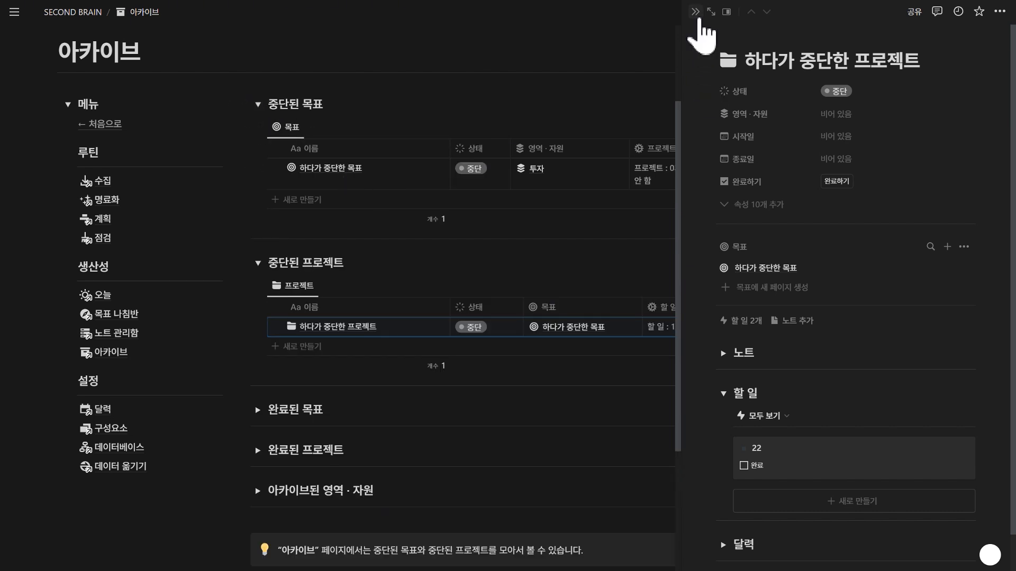
left_click(694, 11)
scroll(430, 249, "down", 2)
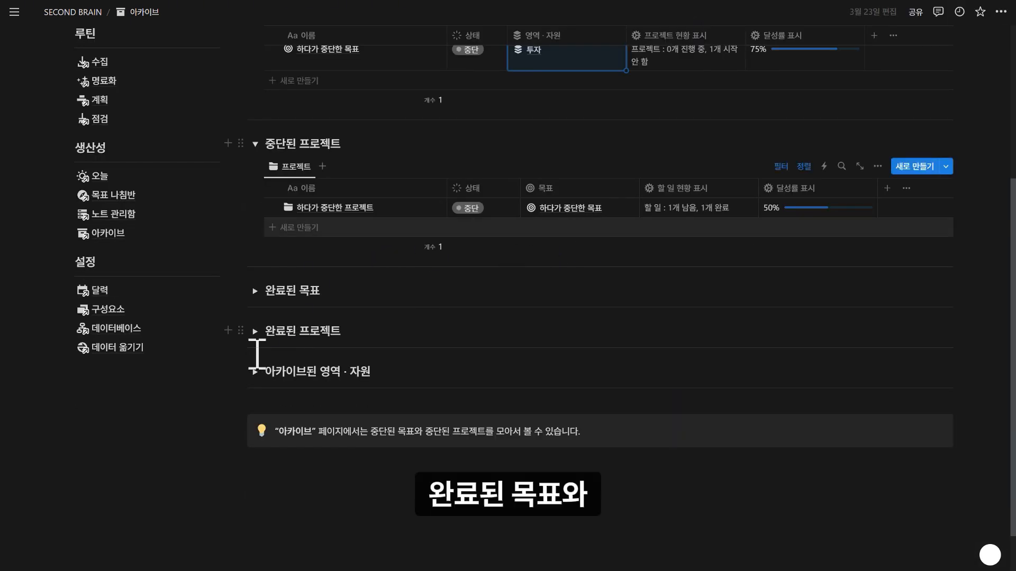
Expand 완료된 목표 and 완료된 프로젝트 and look over the archived goal and project cards
left_click(255, 291)
scroll(404, 272, "down", 3)
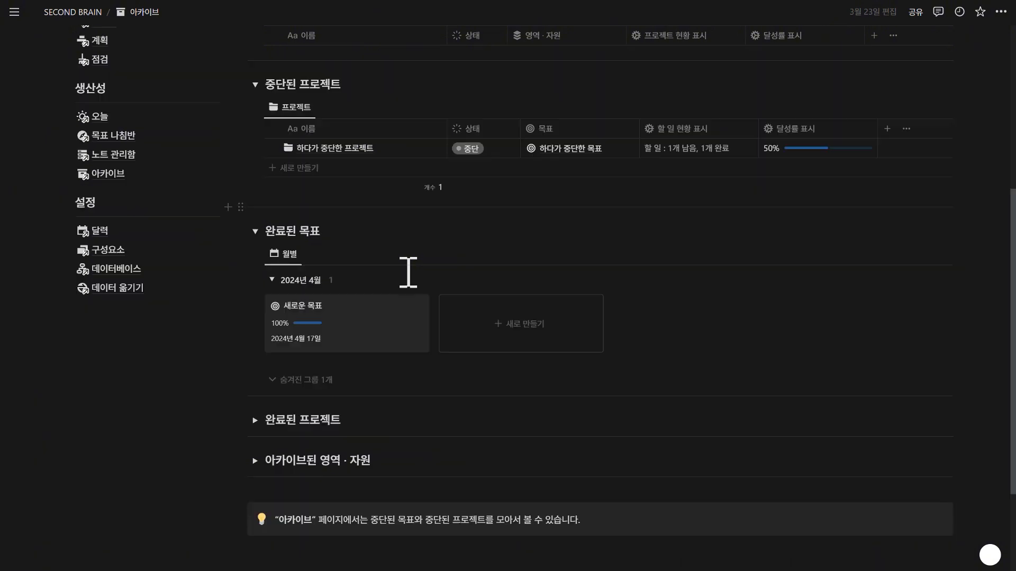
left_click(254, 361)
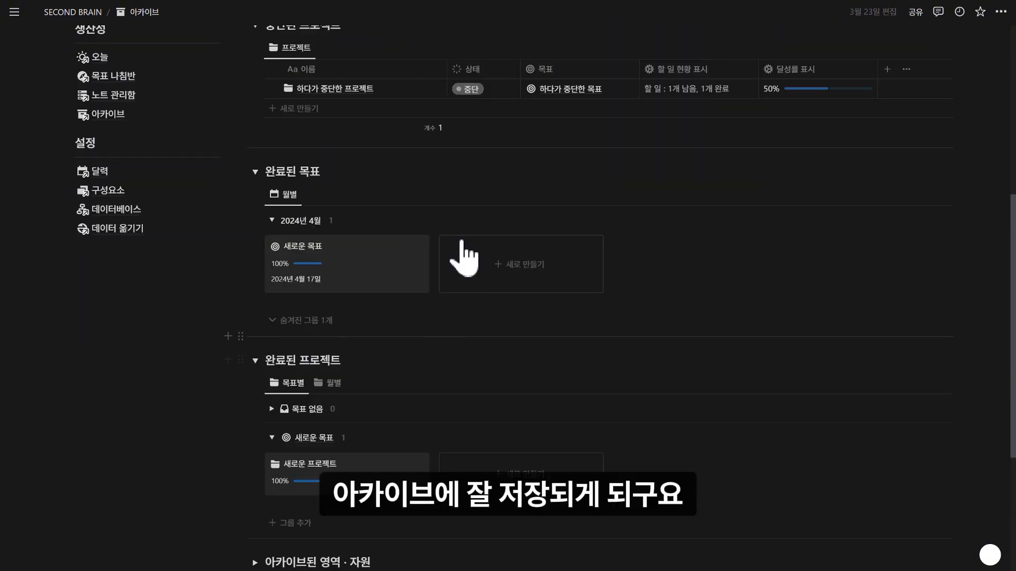
scroll(460, 256, "down", 1)
scroll(487, 265, "down", 3)
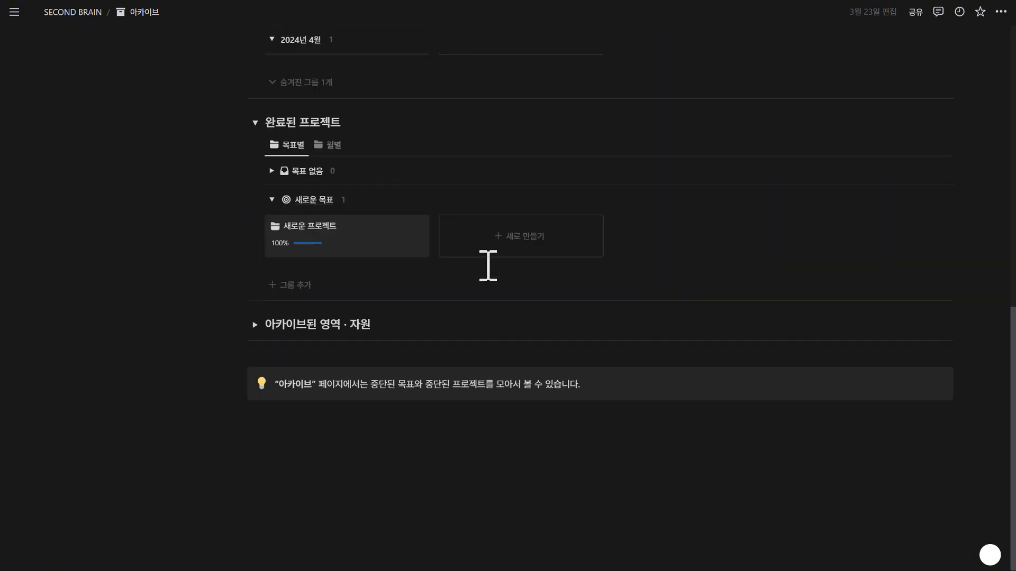
Expand 아카이브된 영역 · 자원, open the 골프 card and set its 상태 to 자원
left_click(254, 325)
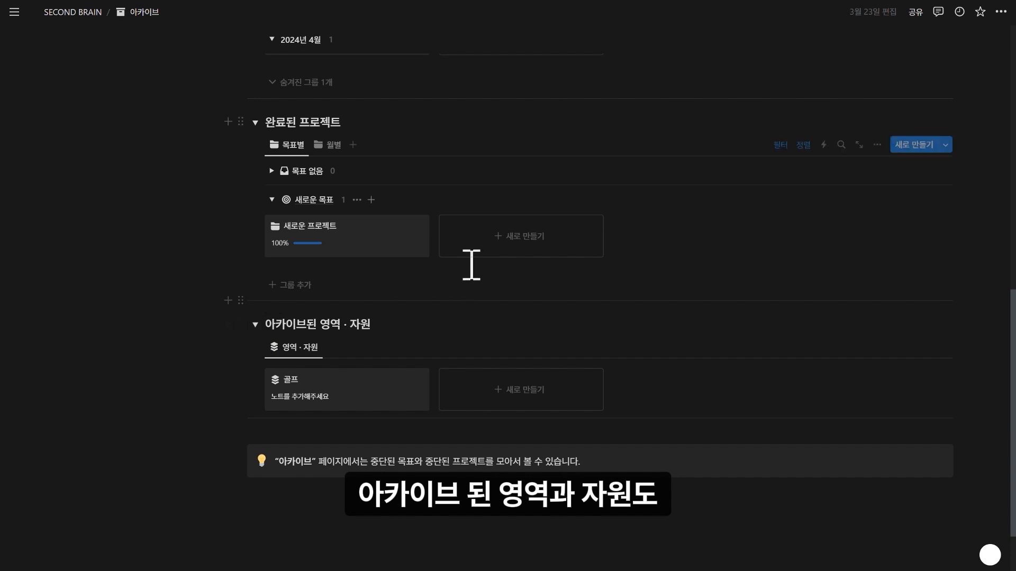
scroll(553, 234, "down", 2)
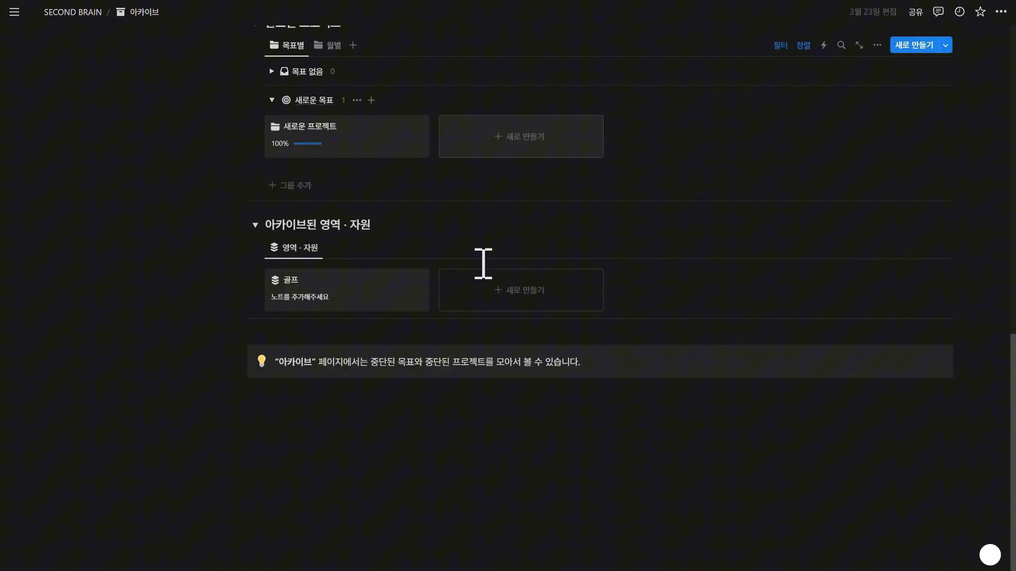
left_click(344, 294)
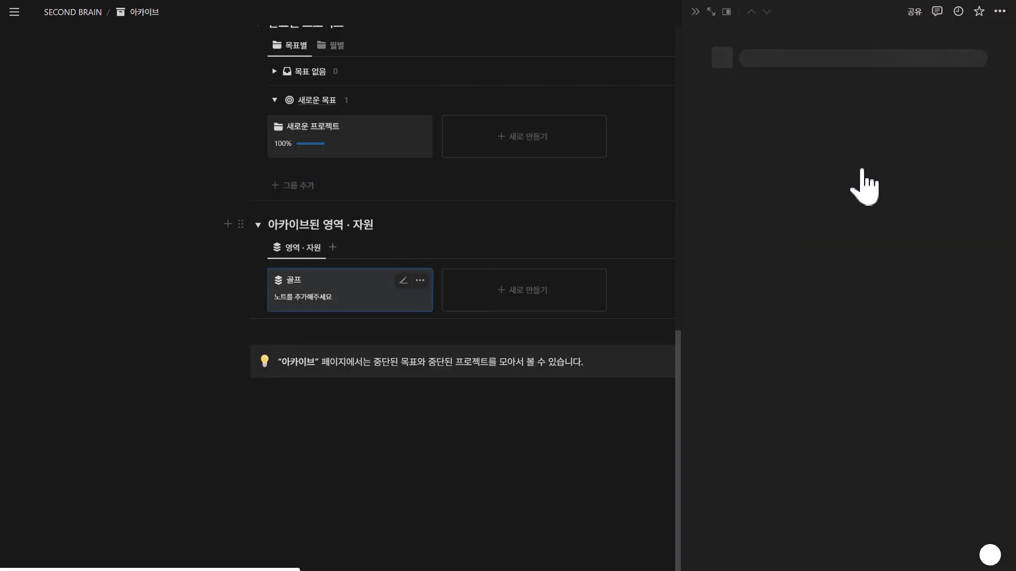
left_click(845, 93)
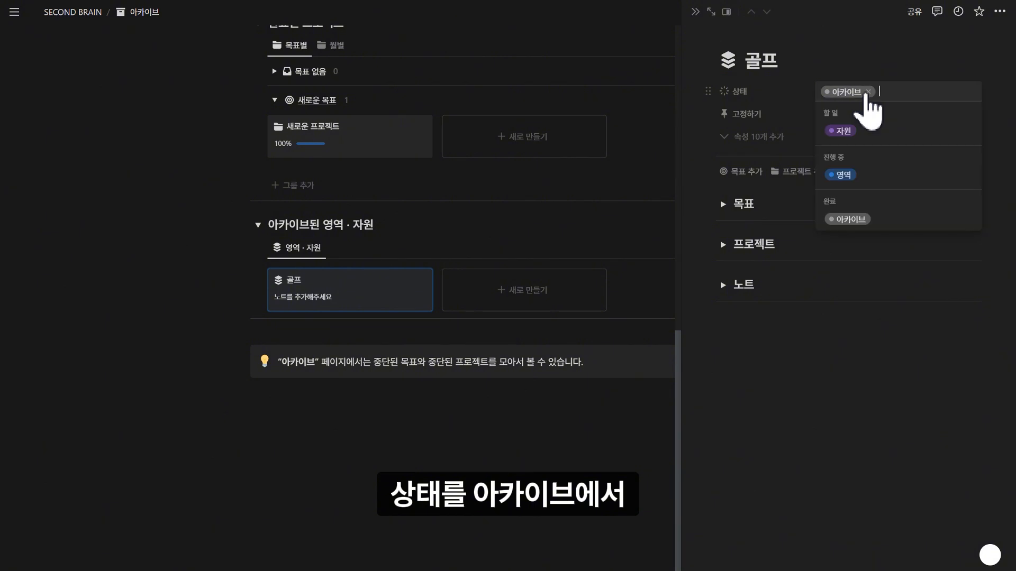
left_click(887, 130)
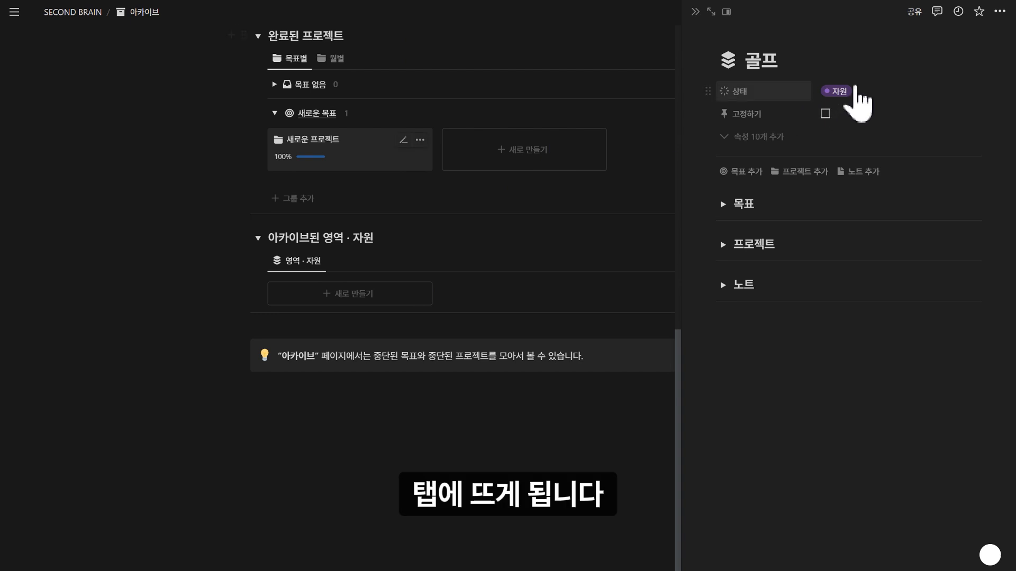
Set the 상태 of 골프 back to 아카이브 and close its side page
left_click(857, 91)
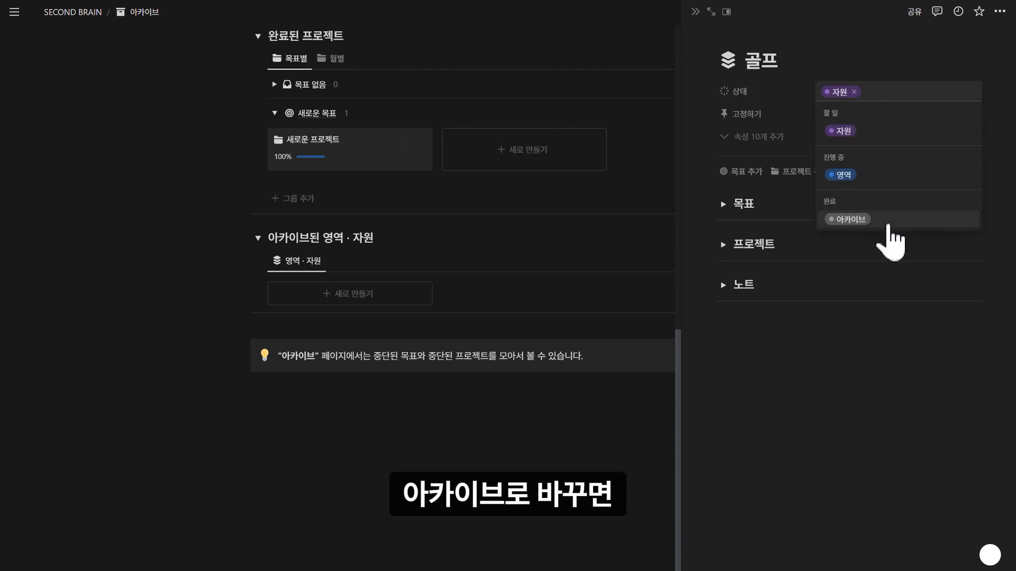
left_click(882, 220)
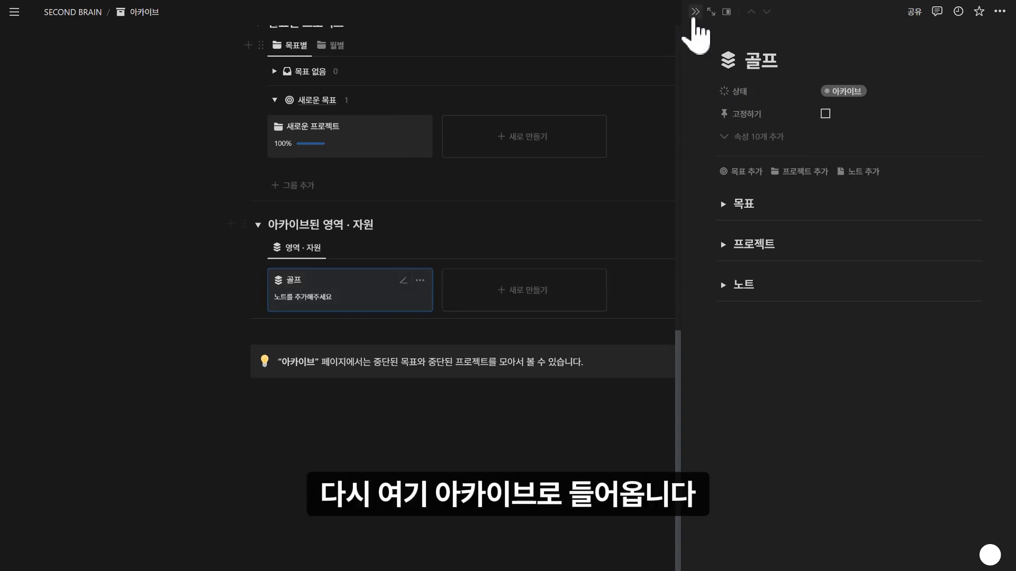
left_click(695, 12)
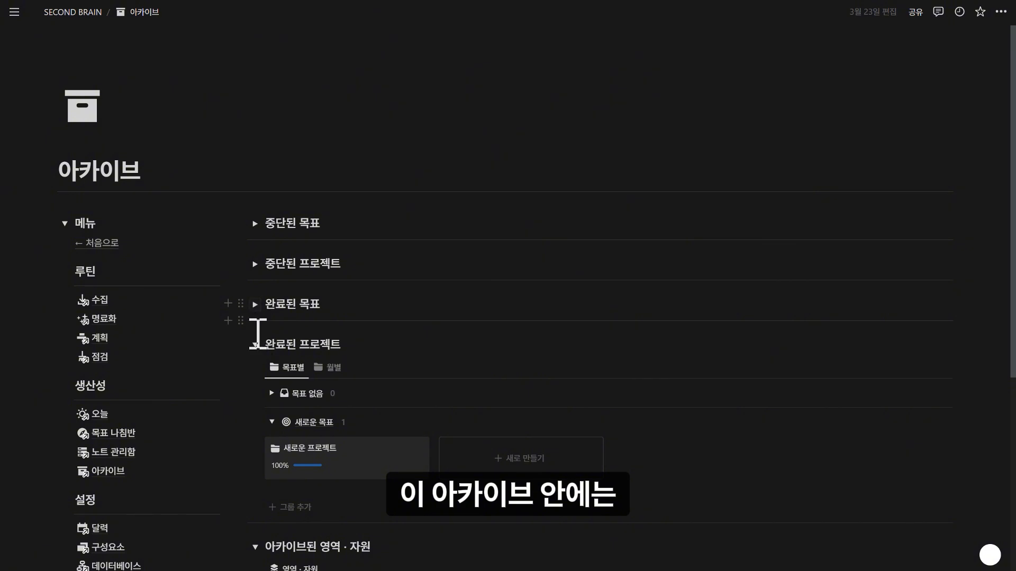
Collapse 완료된 프로젝트 and 아카이브된 영역 · 자원 on the 아카이브 page
left_click(255, 344)
left_click(255, 386)
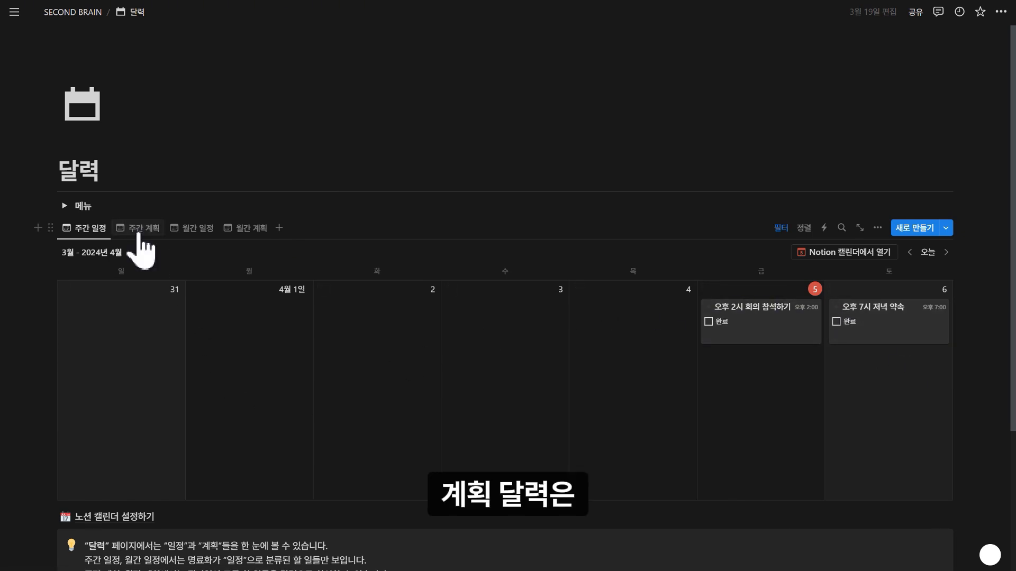
Switch the calendar on the 달력 page to the 주간 계획 view
left_click(139, 231)
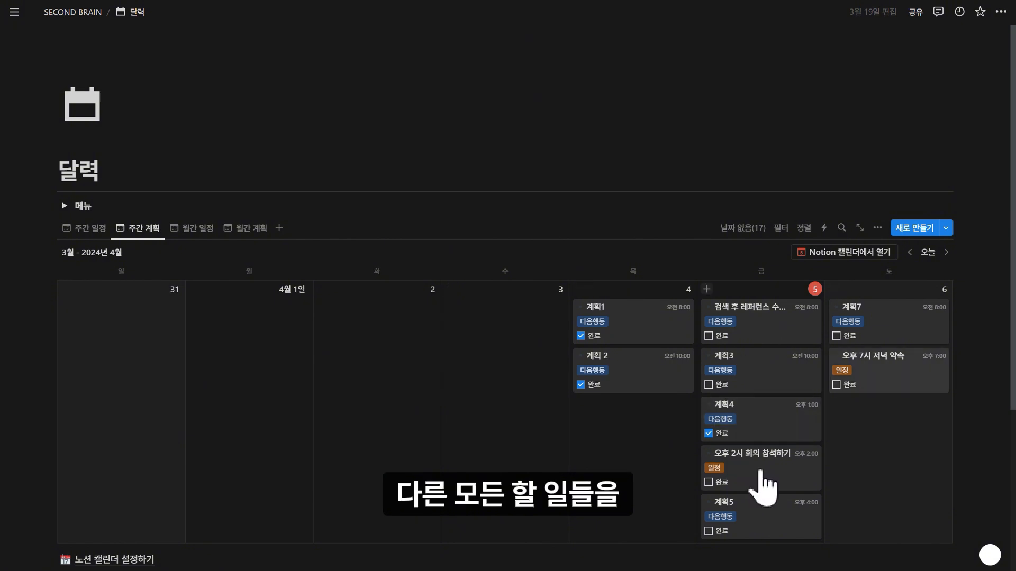
View the 달력 calendar in the 주간 일정, 월간 일정 and 월간 계획 views in turn
scroll(817, 382, "down", 1)
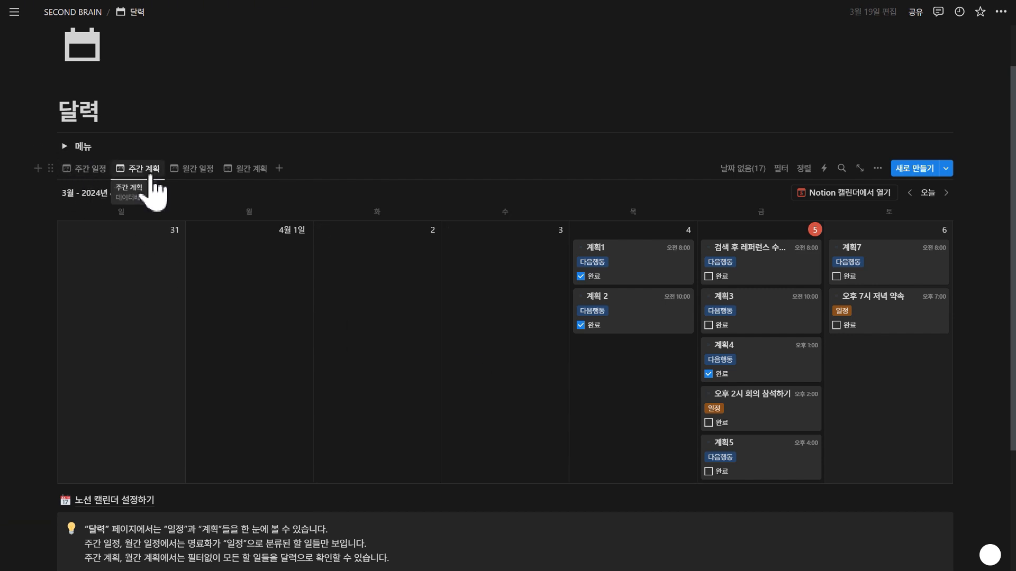
left_click(86, 168)
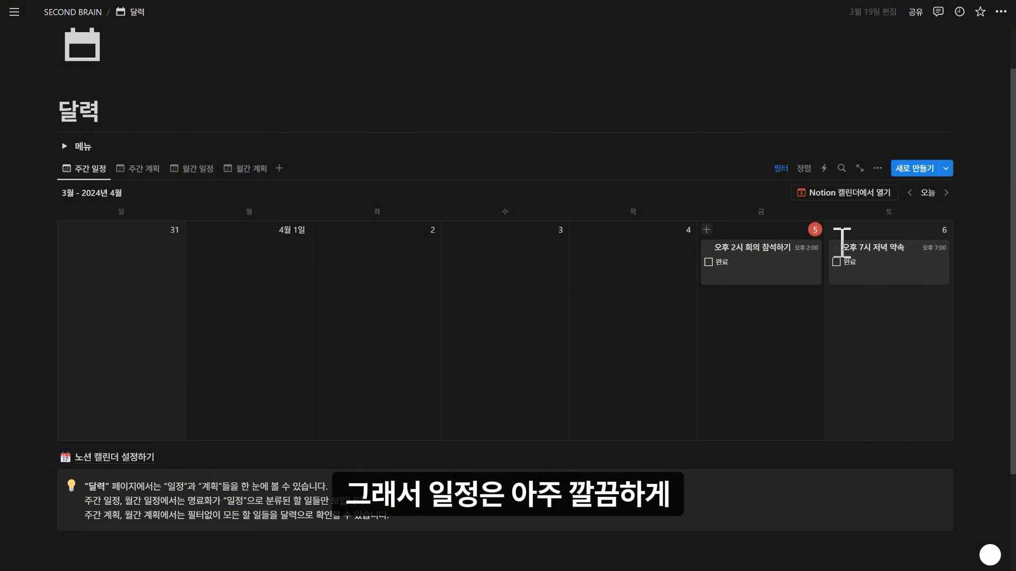
left_click(191, 169)
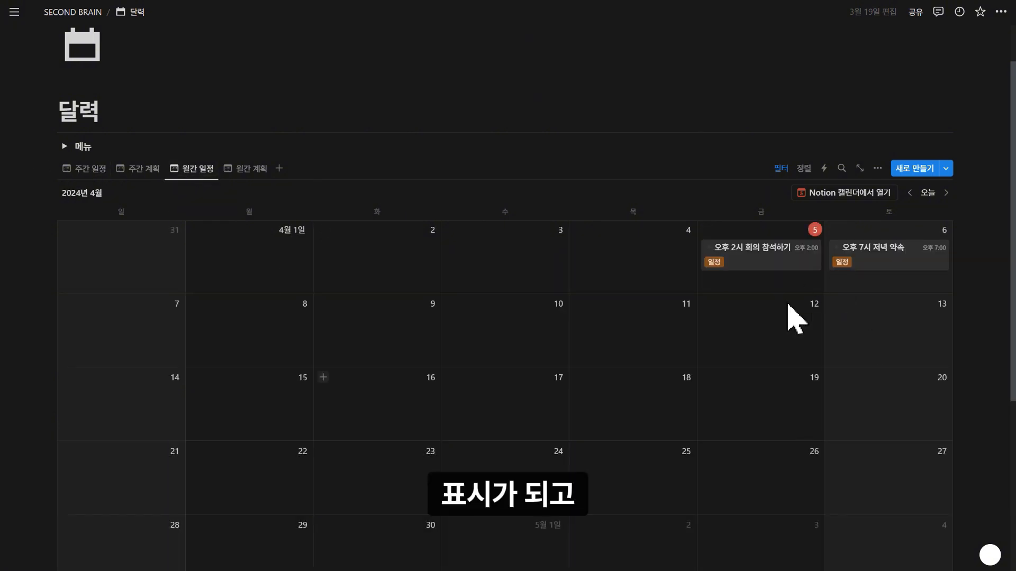
left_click(253, 170)
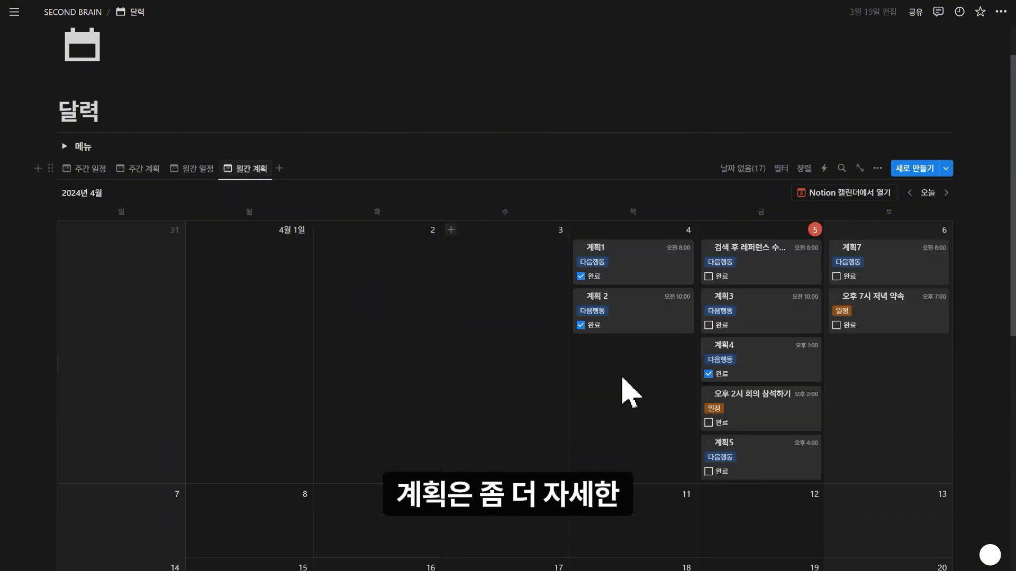
scroll(821, 417, "down", 3)
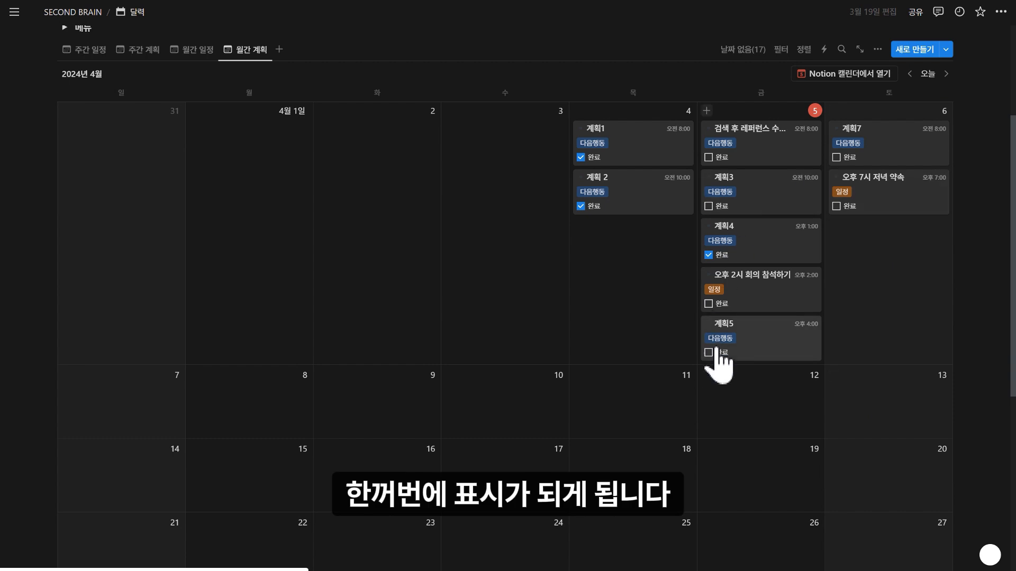
scroll(268, 245, "up", 3)
scroll(259, 246, "down", 3)
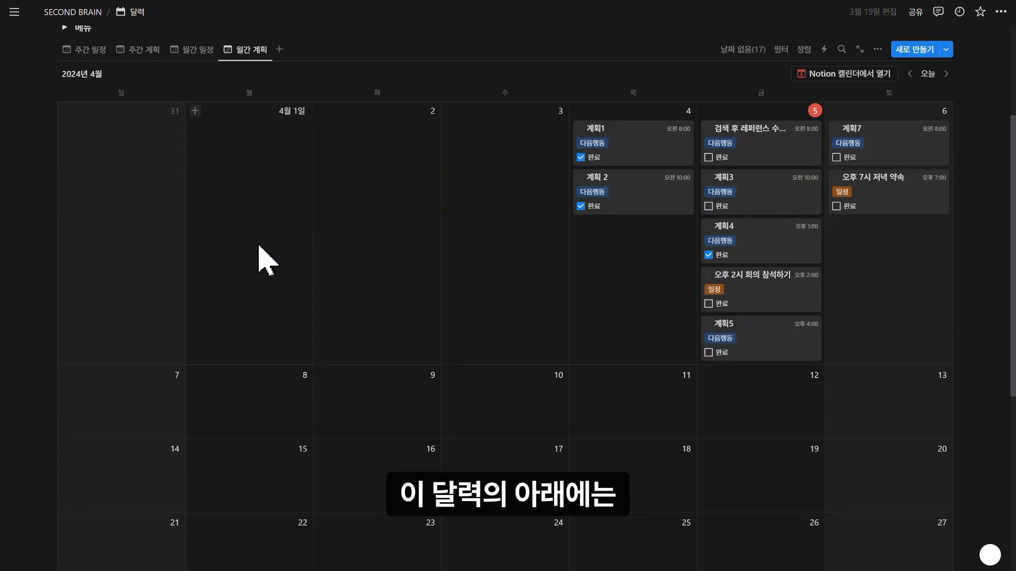
Open the 노션 캘린더 설정하기 page linked below the calendar and look through it
scroll(267, 259, "down", 9)
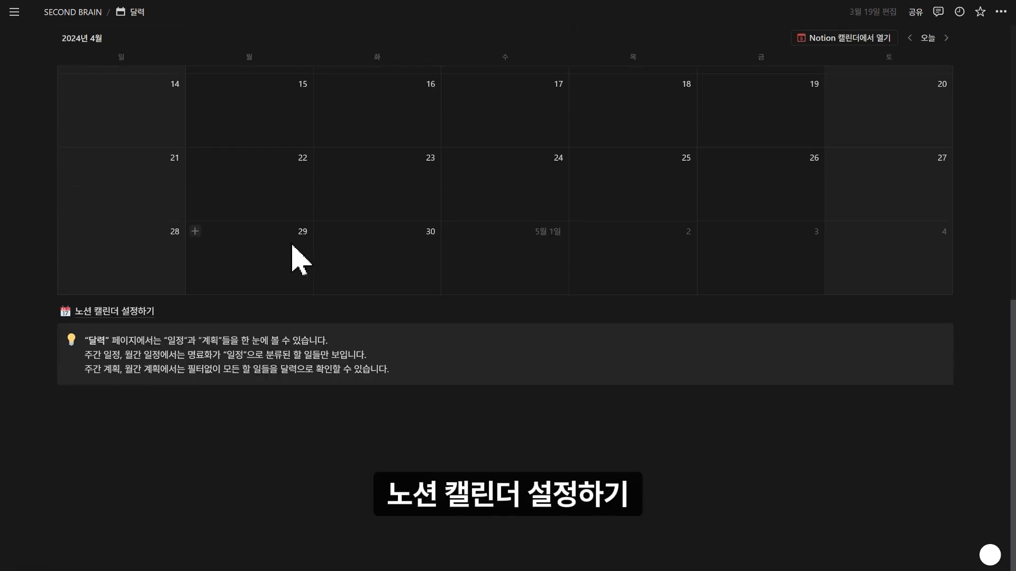
left_click(120, 312)
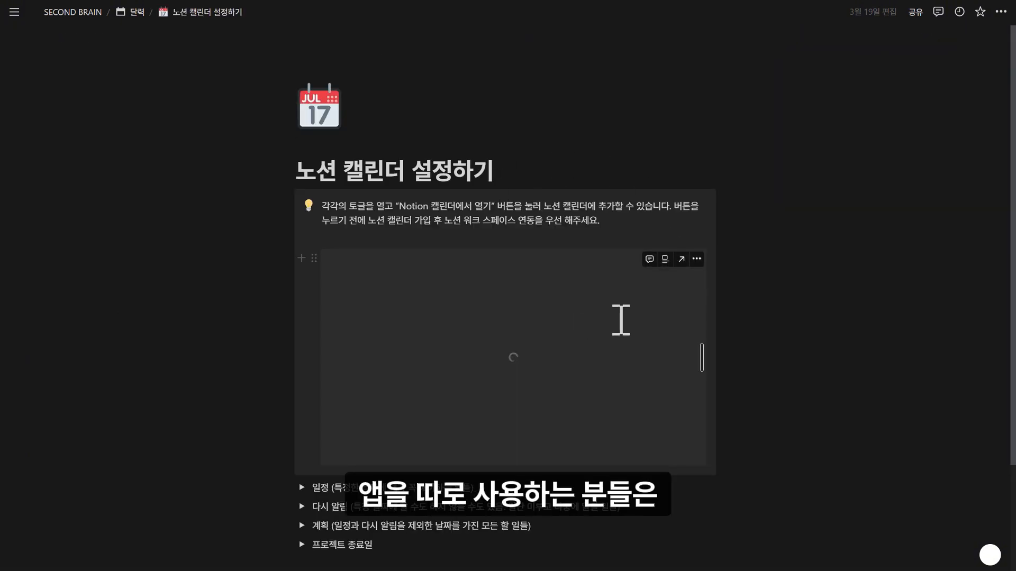
scroll(638, 299, "down", 1)
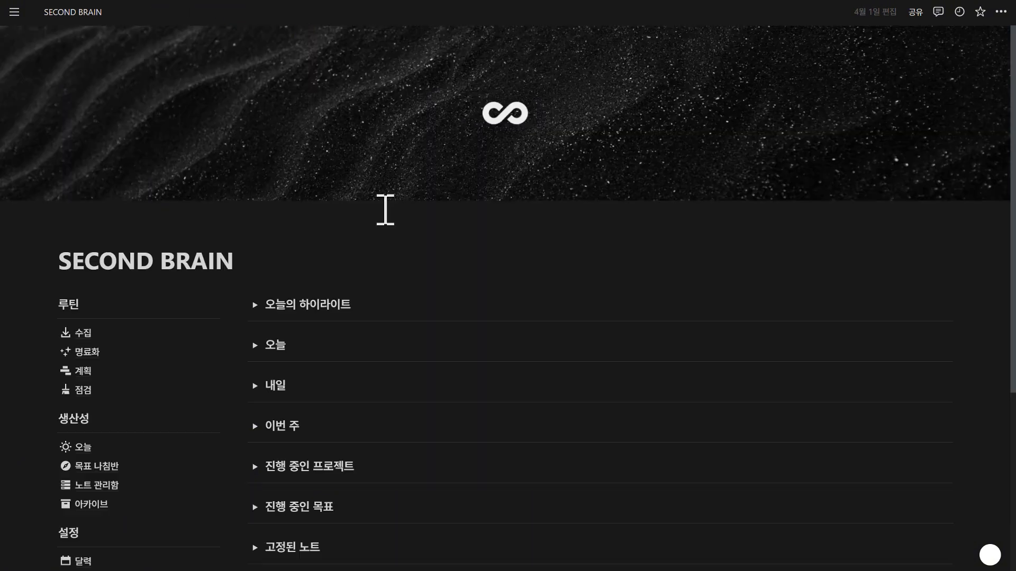
On the SECOND BRAIN page, move 달력 from the 설정 section to directly below 오늘 under 생산성
scroll(386, 209, "down", 3)
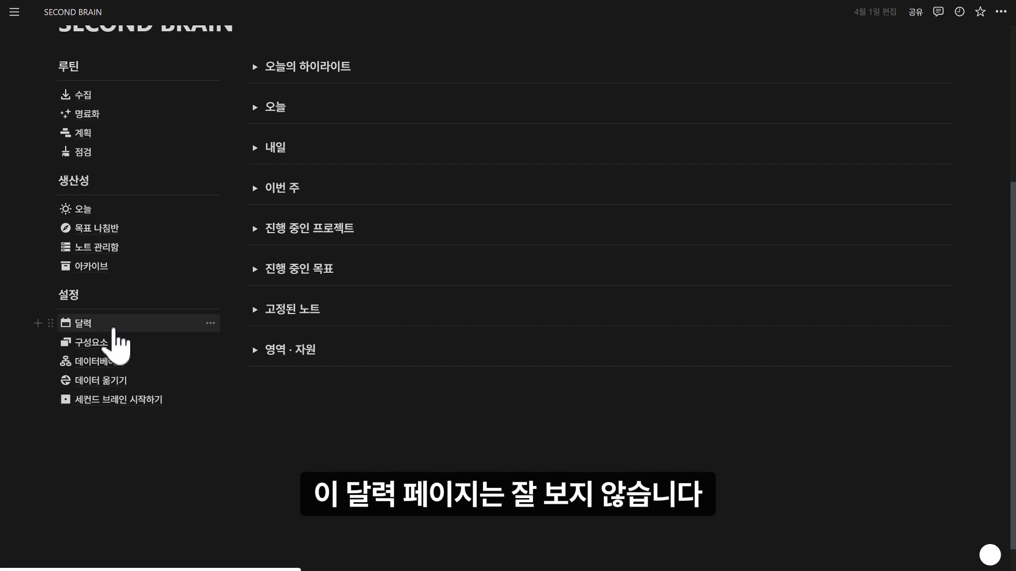
mouse_move(117, 326)
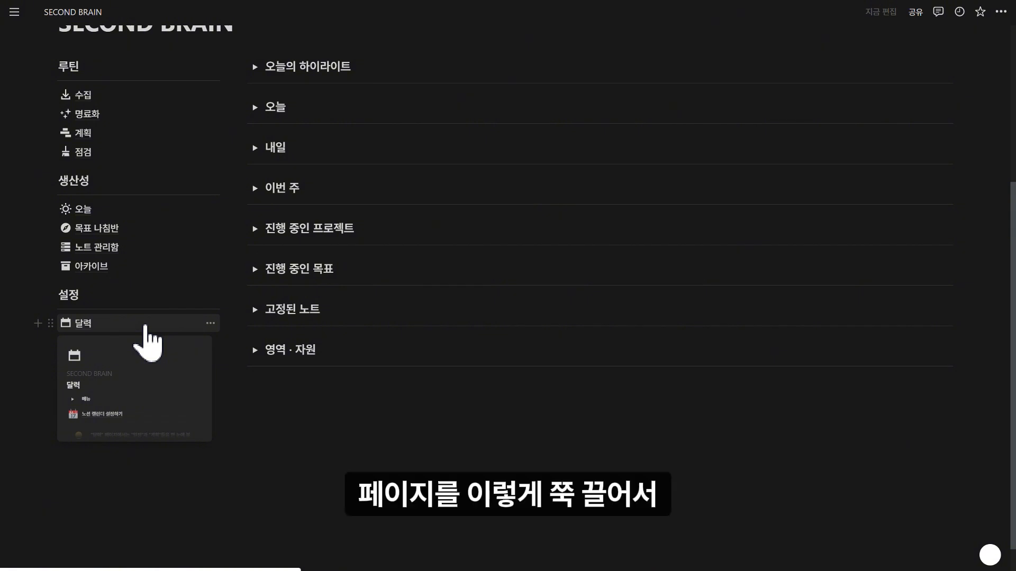
left_click_drag(145, 327, 135, 220)
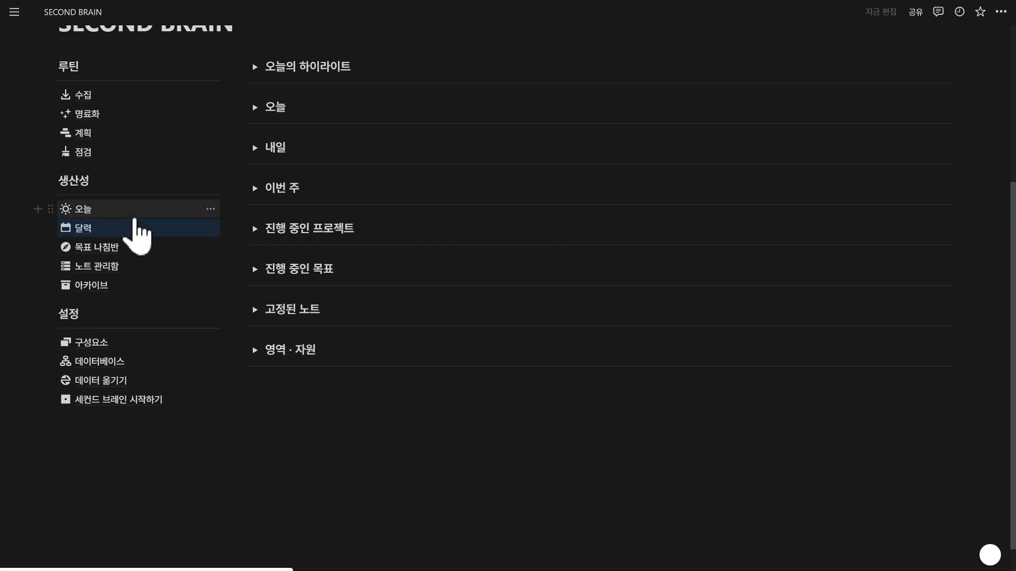
mouse_move(166, 228)
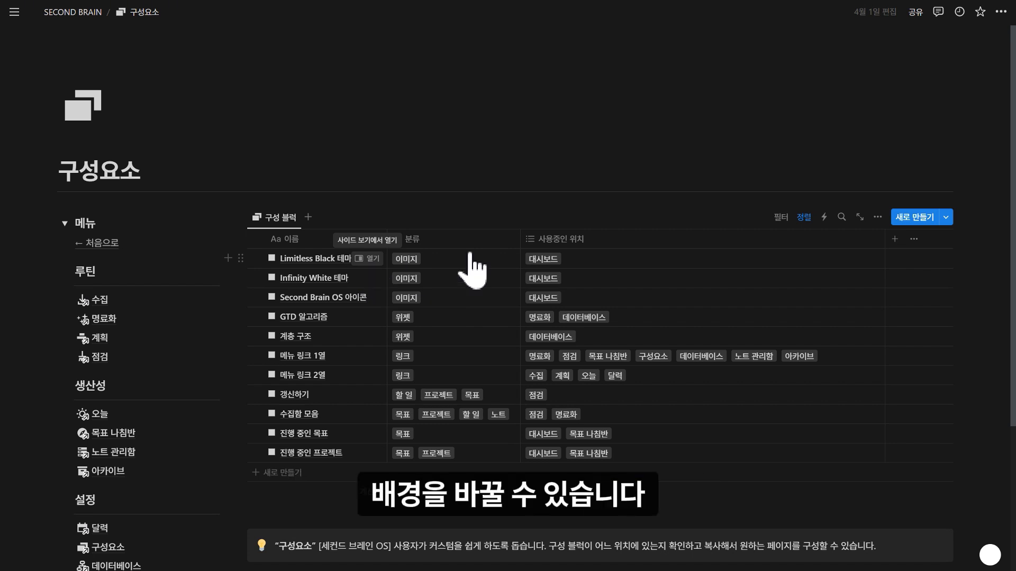
View the cover images of Limitless Black 테마 and Infinity White 테마 from the 구성요소 table, and close the side page
left_click(363, 258)
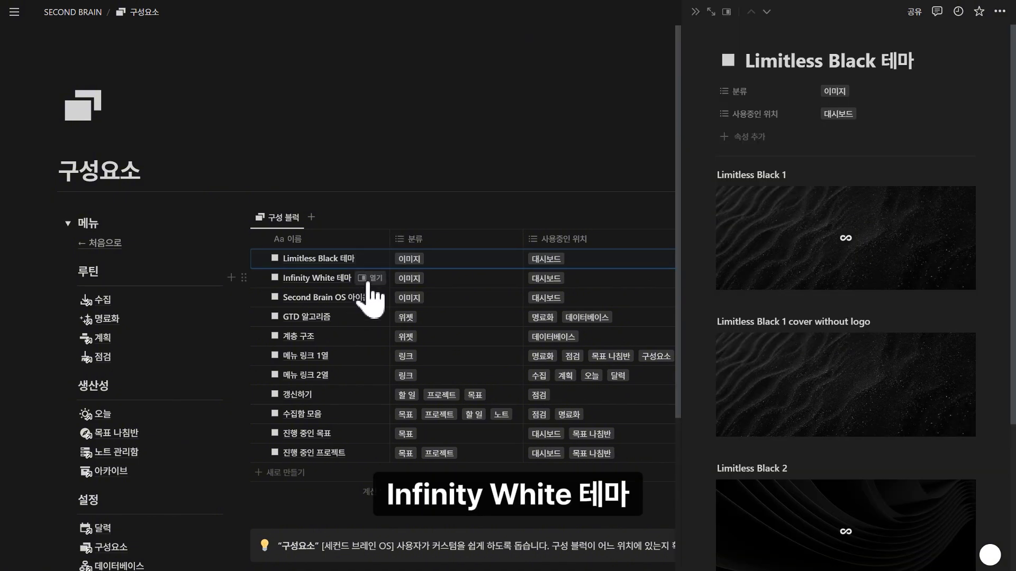
left_click(367, 282)
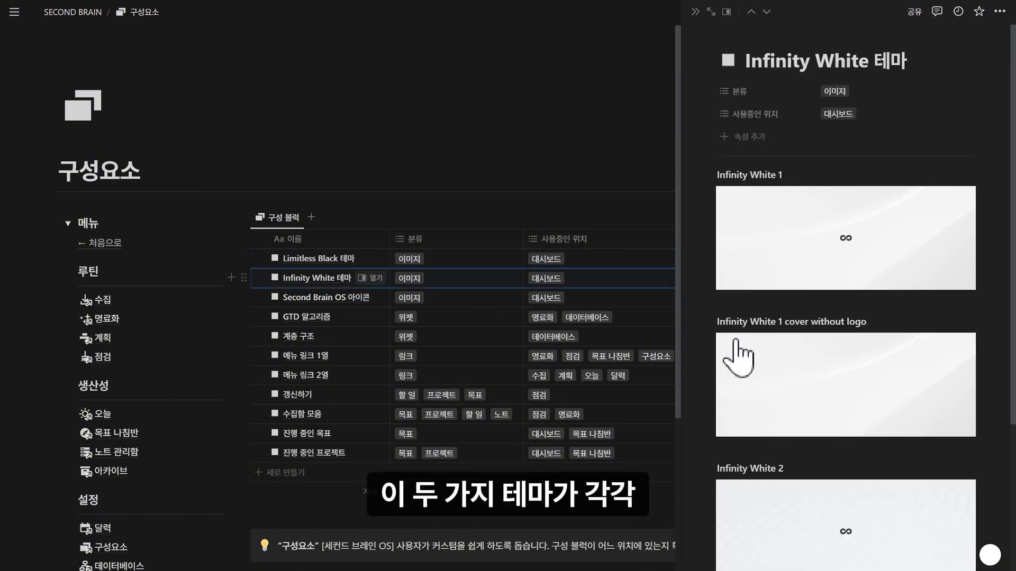
scroll(880, 318, "down", 5)
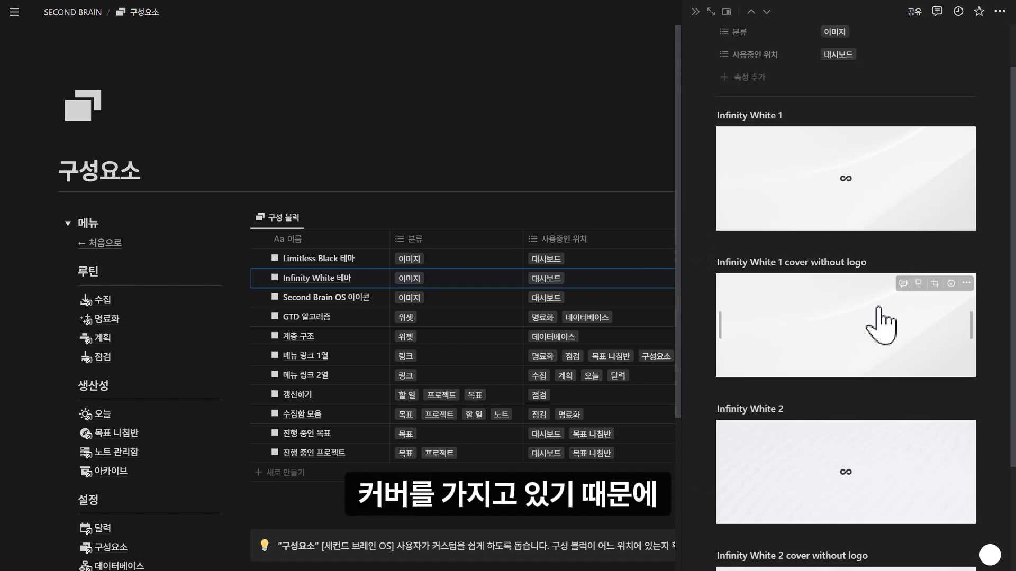
scroll(846, 355, "up", 5)
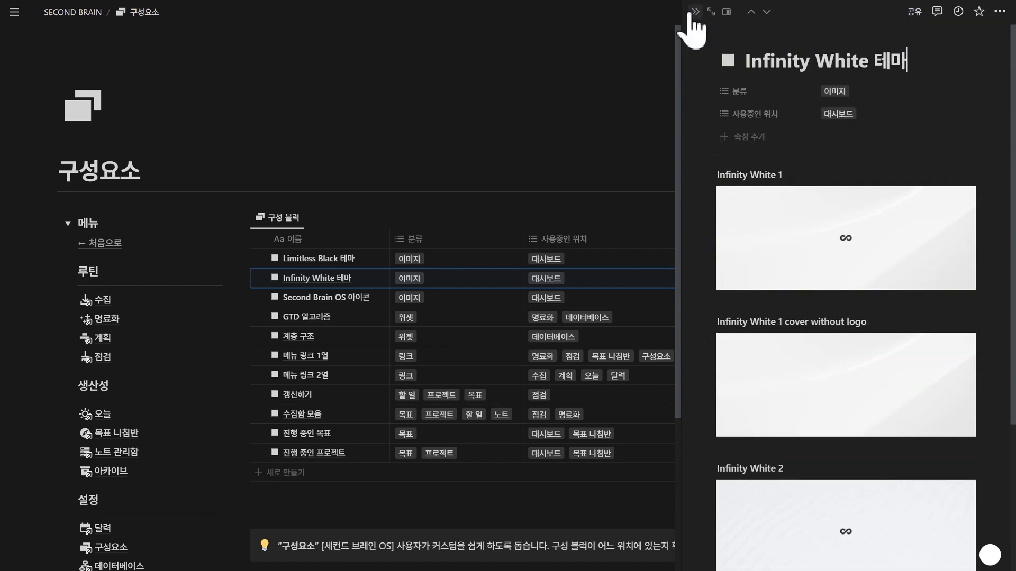
key("Escape")
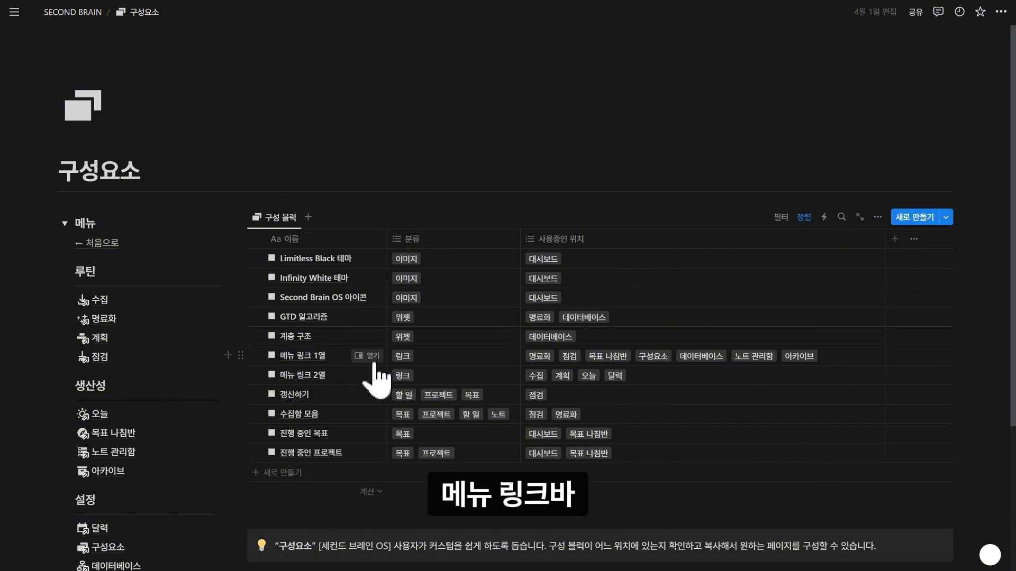
Open 메뉴 링크 1열 from the 구성요소 table and expand its 메뉴 toggle
left_click(379, 359)
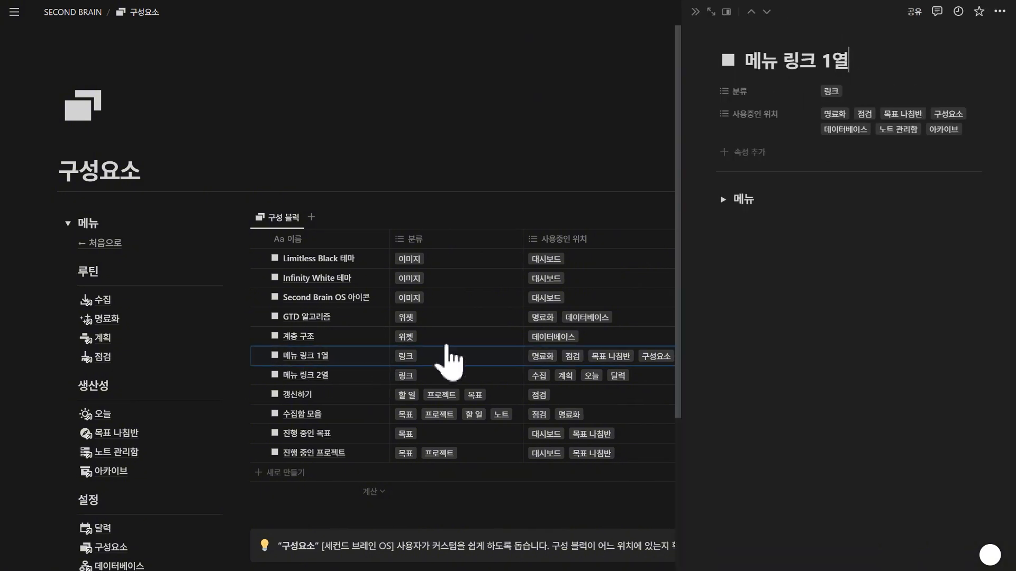
left_click(723, 199)
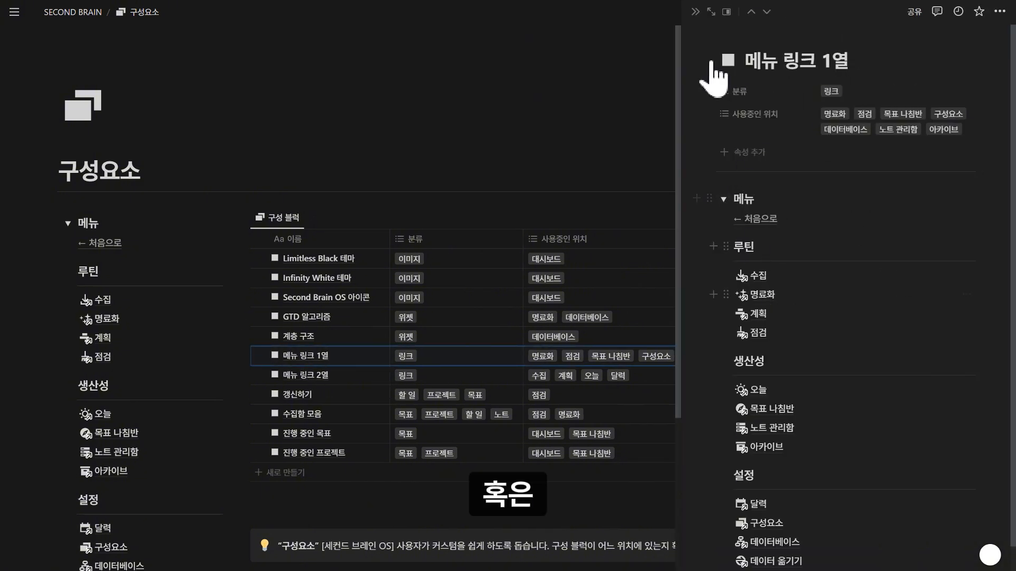
Open 수집함 모음, inspect the list of views inside its 수집함 toggle, and close the side page with the toggle collapsed
left_click(370, 415)
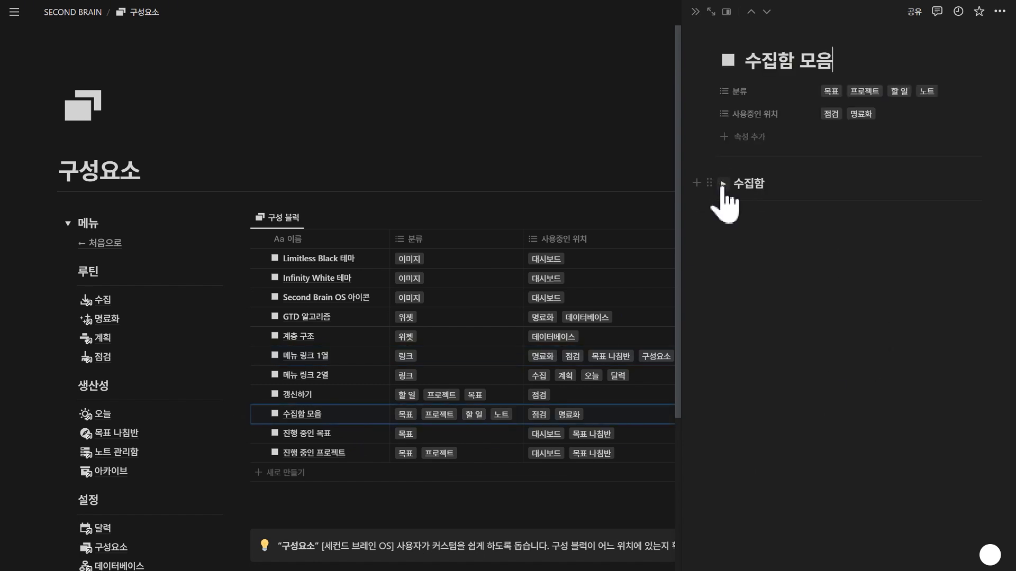
left_click(723, 184)
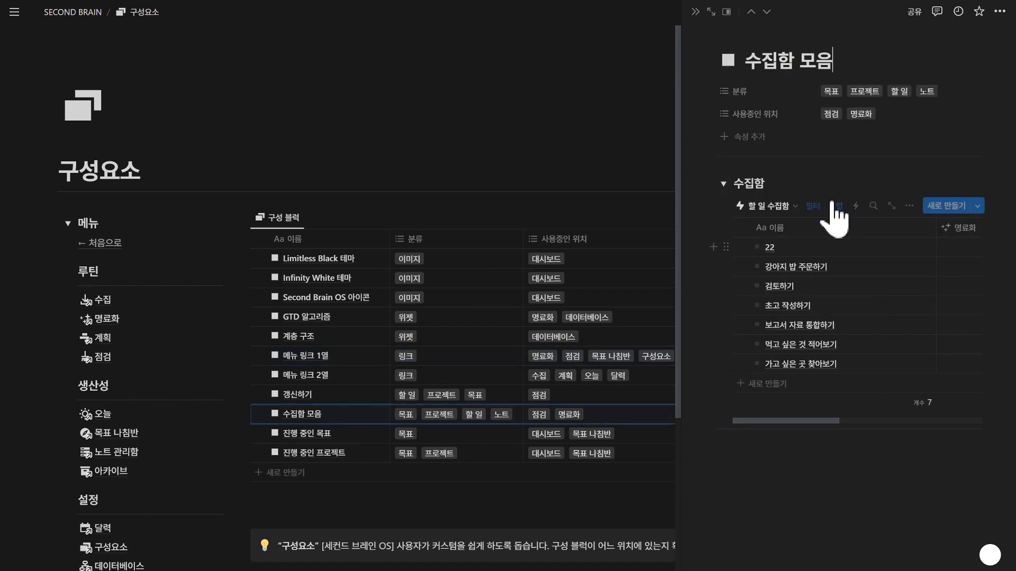
left_click(780, 208)
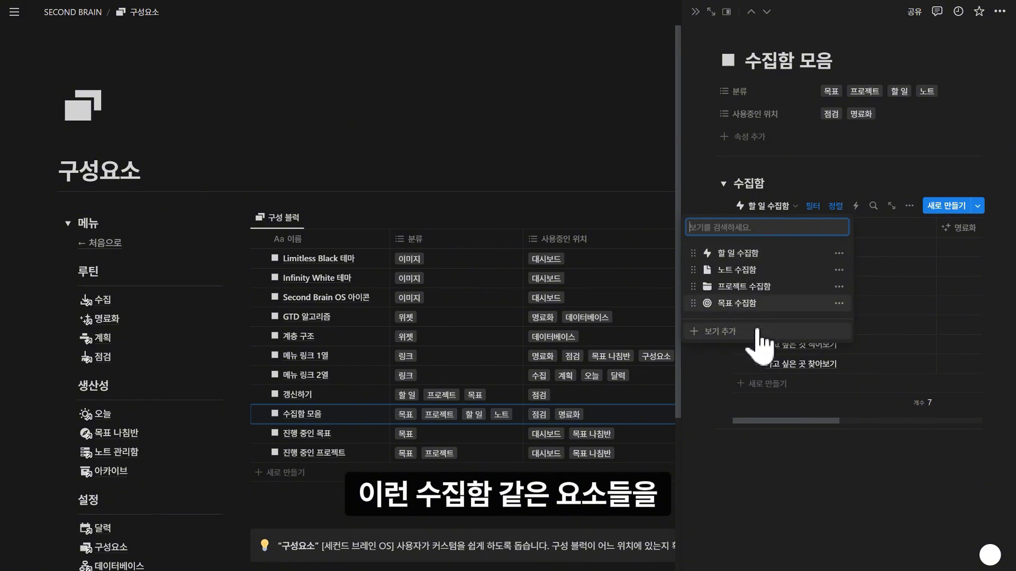
left_click(828, 168)
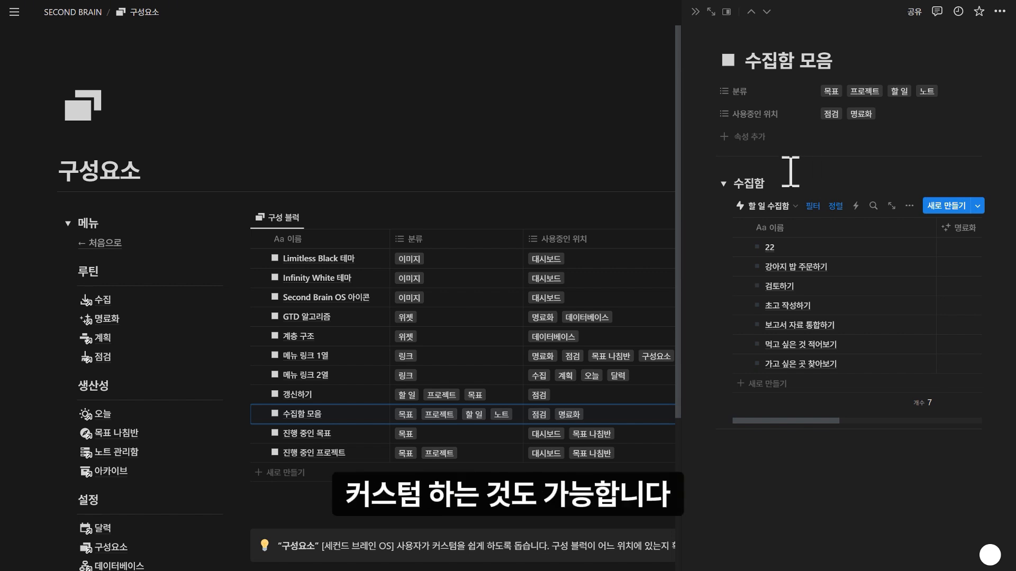
left_click(723, 183)
left_click(695, 12)
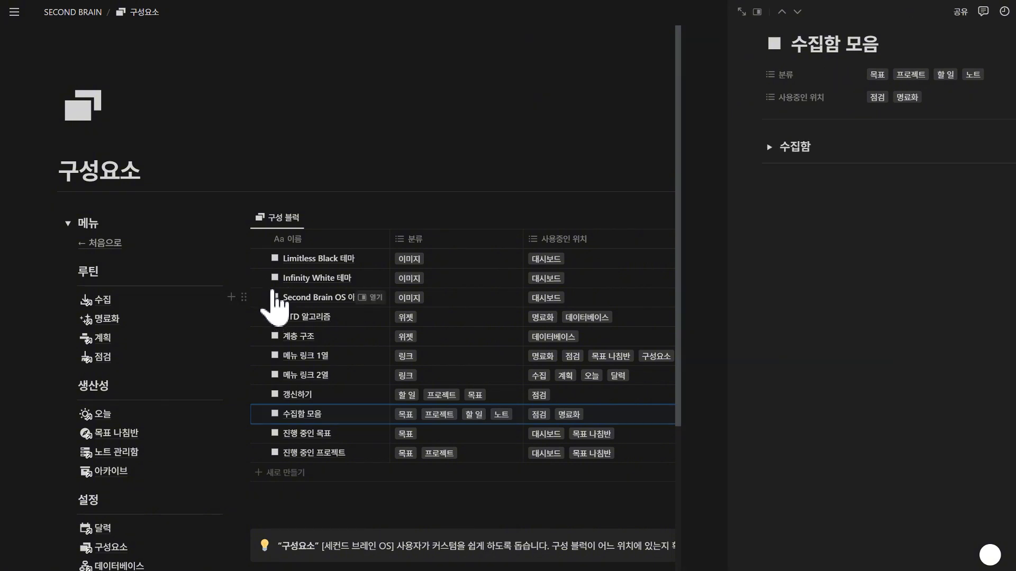
Return to the SECOND BRAIN page and create a new subpage below 세컨드 브레인 시작하기
left_click(103, 244)
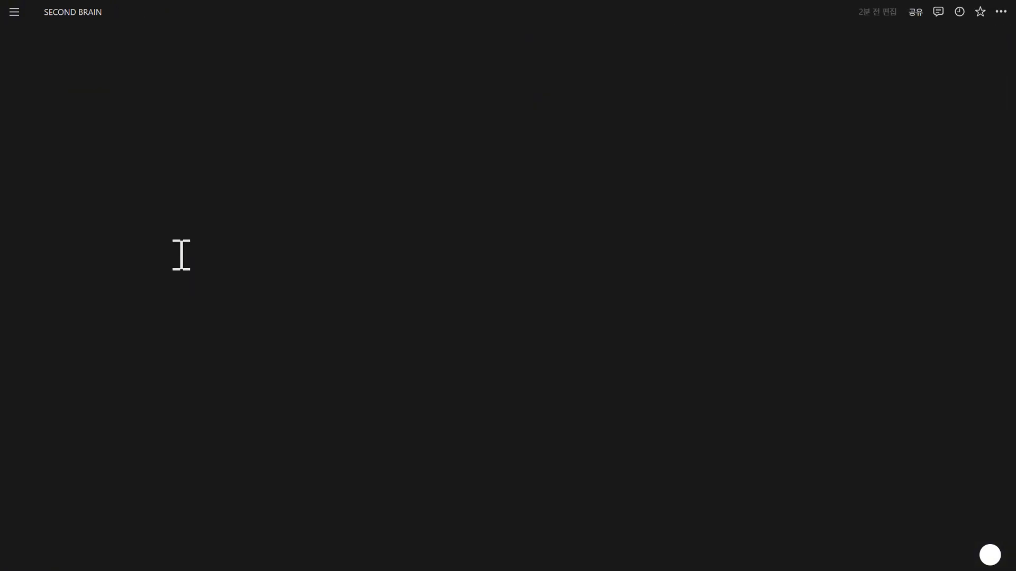
scroll(181, 254, "down", 5)
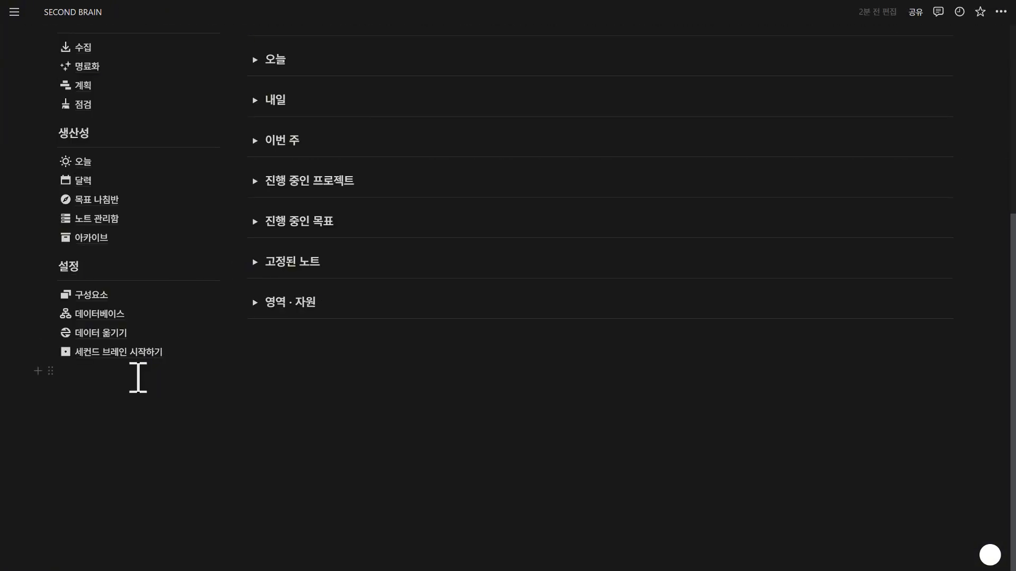
left_click(138, 377)
type("/")
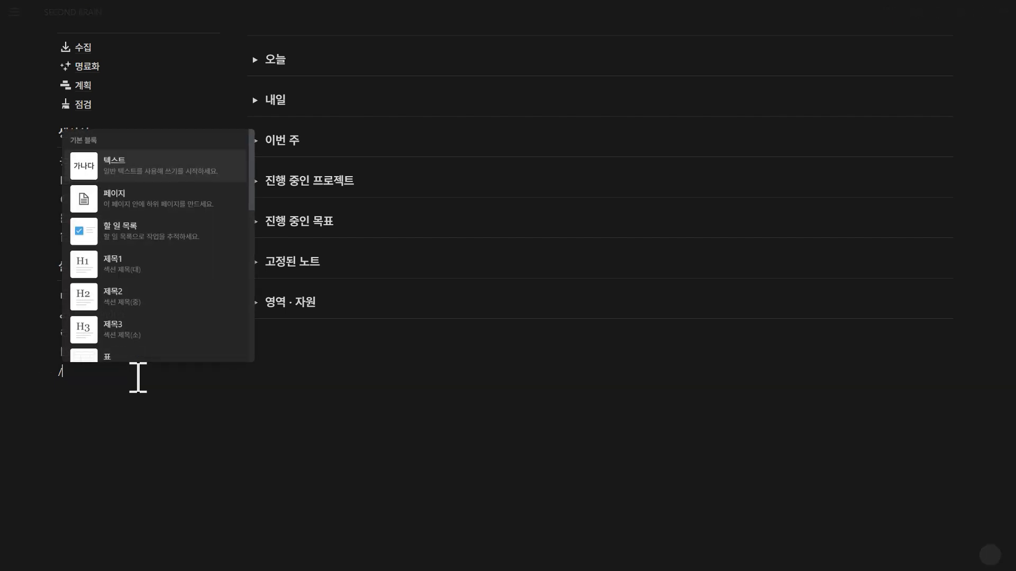
type("ㅍㅔ이지")
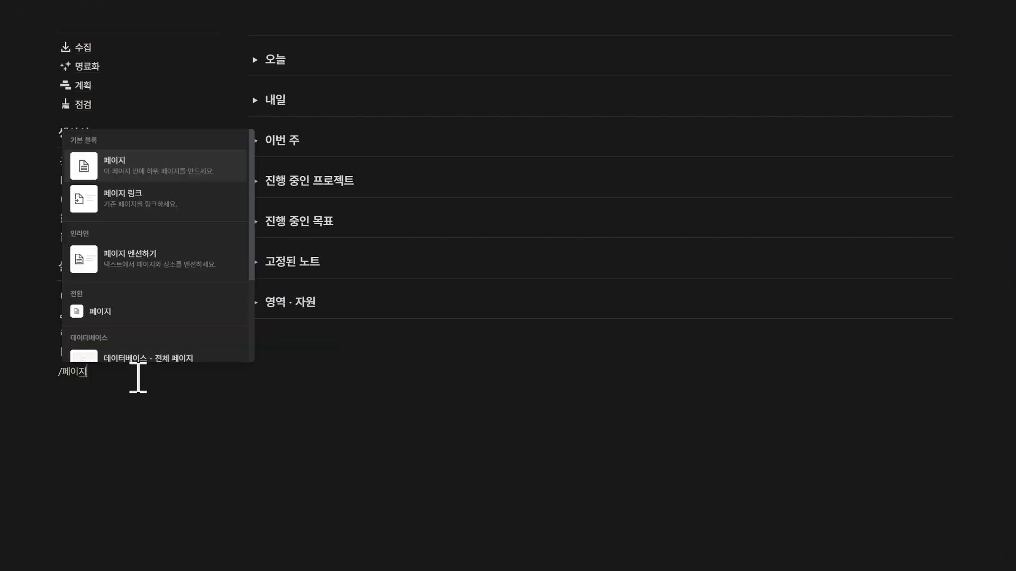
key("Return")
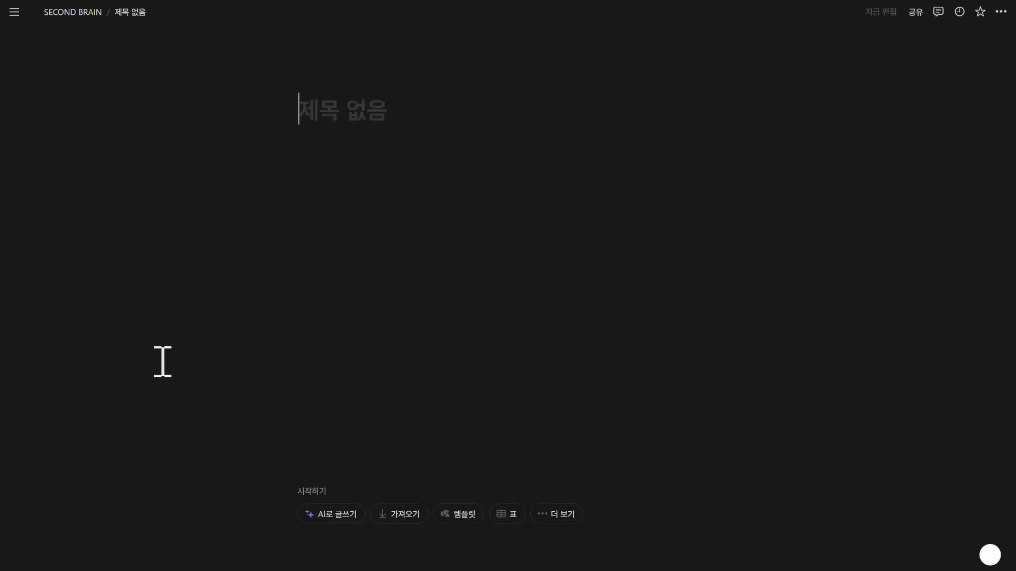
Title the new page 나만의 커스텀 페이지 and turn on 전체 너비 for it
type("나")
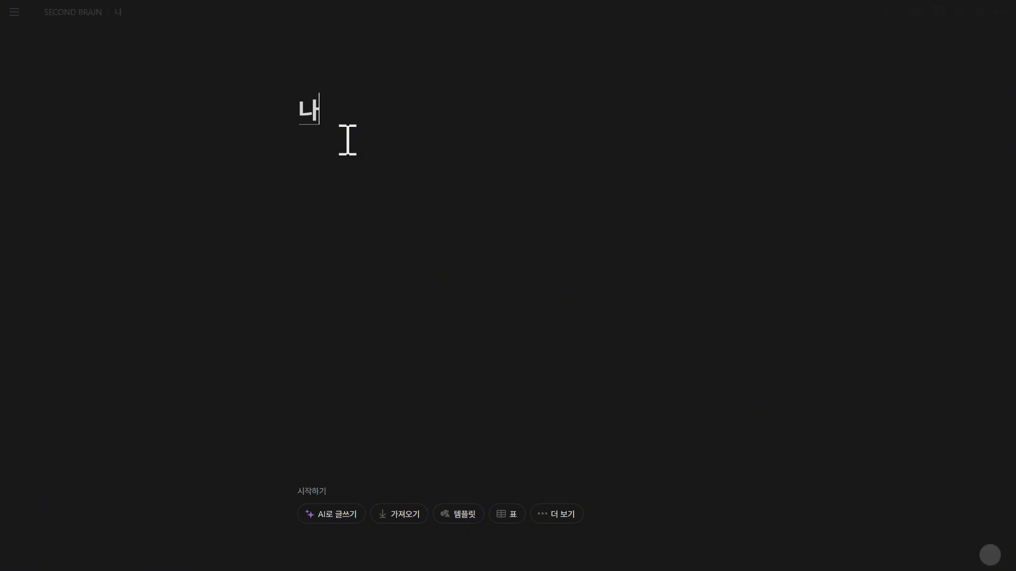
type("만의 커스텀 페이지")
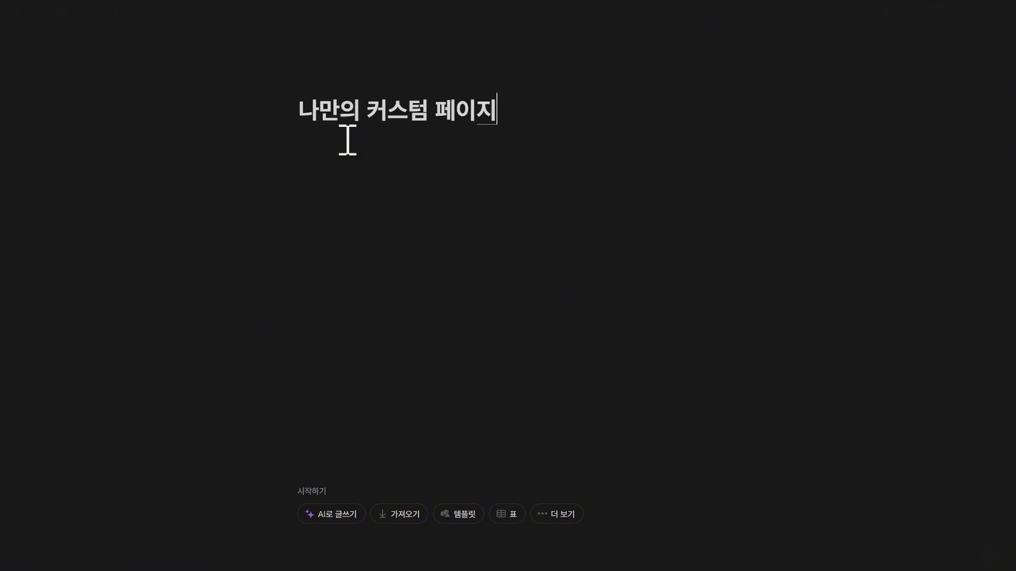
key("Return")
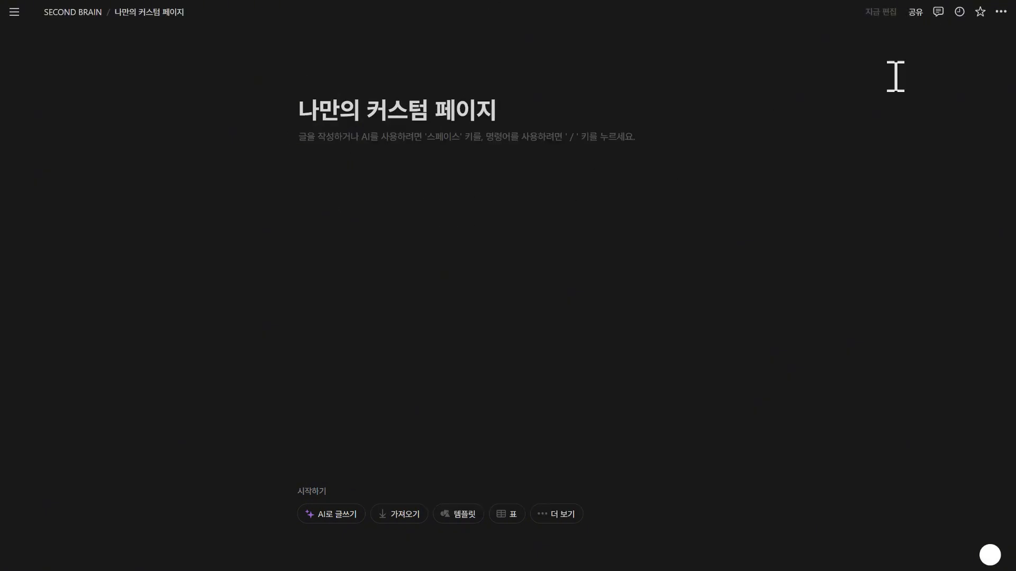
left_click(995, 15)
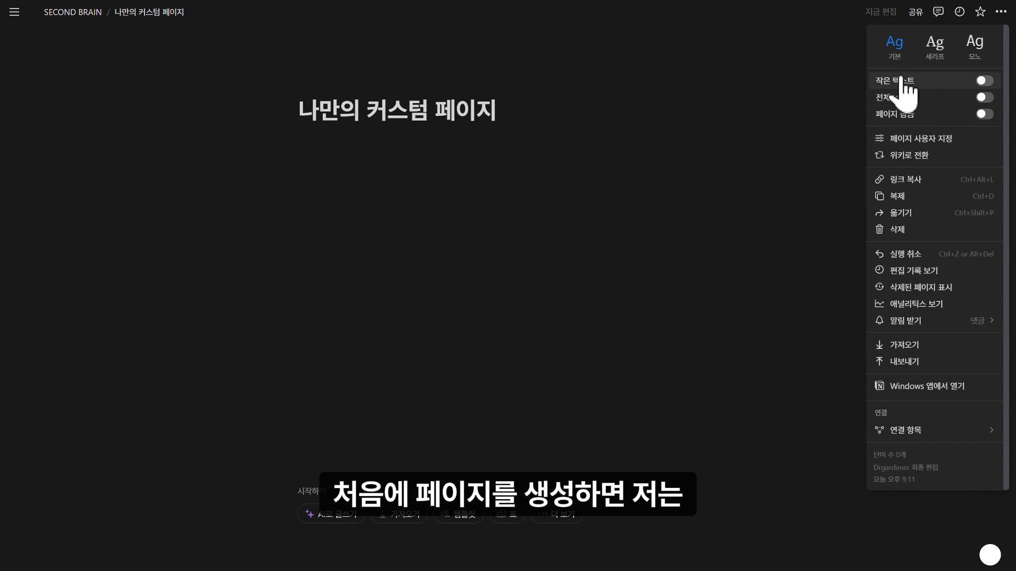
left_click(984, 98)
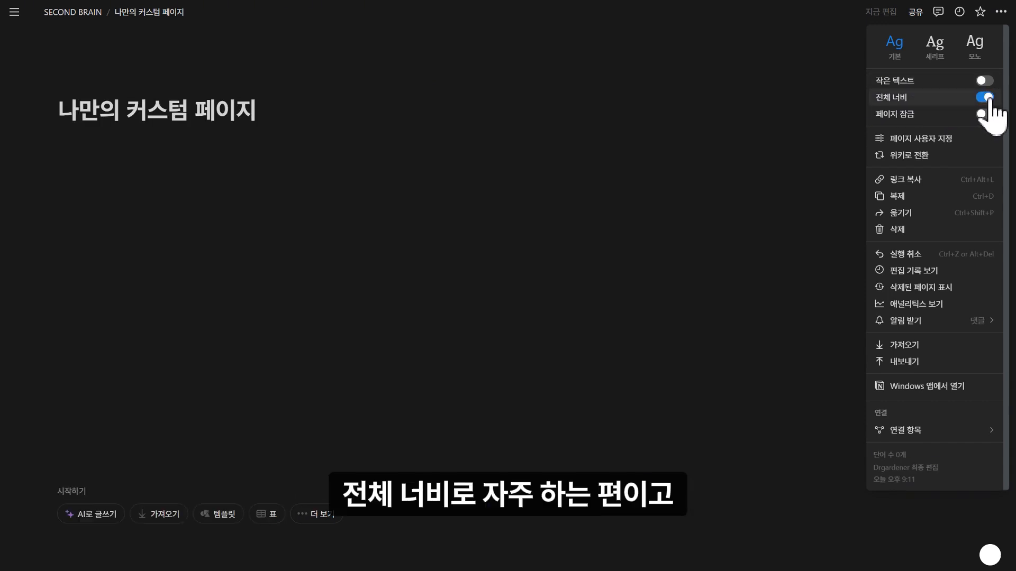
Customize the page view: set 페이지 상단 댓글 and 백링크 to 숨기기, and 페이지 댓글 to 최소화
left_click(935, 139)
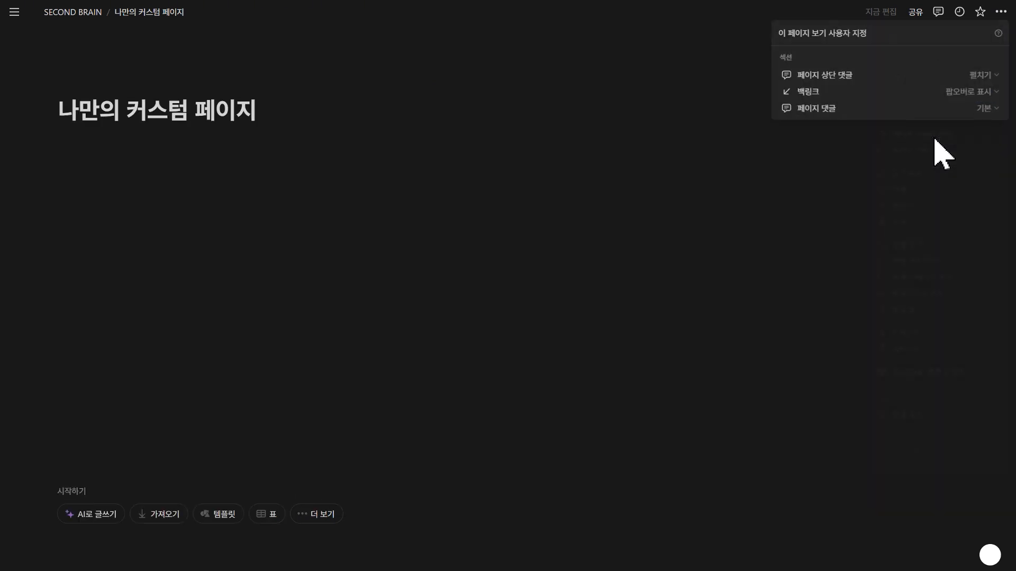
left_click(979, 74)
left_click(958, 109)
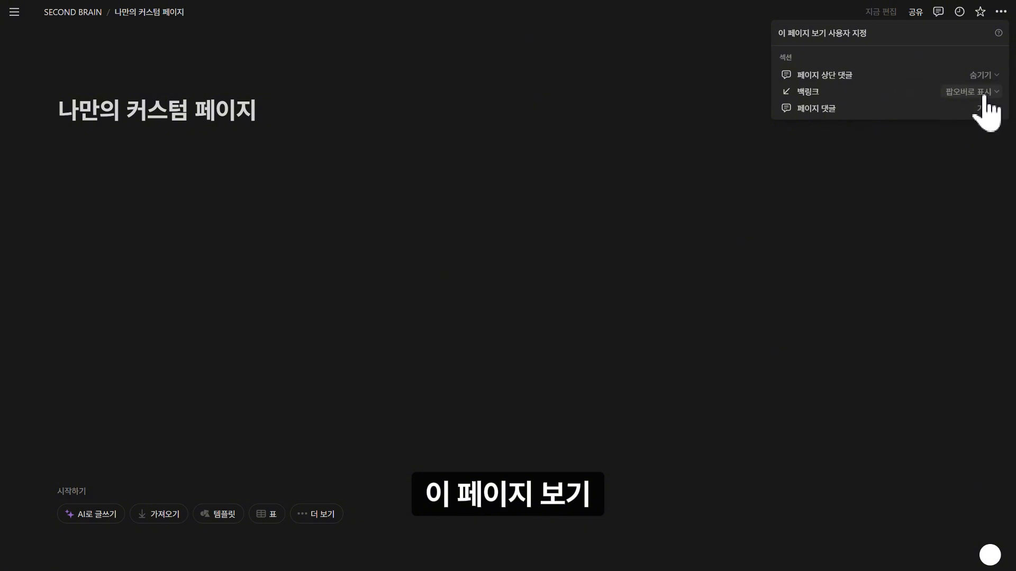
left_click(984, 93)
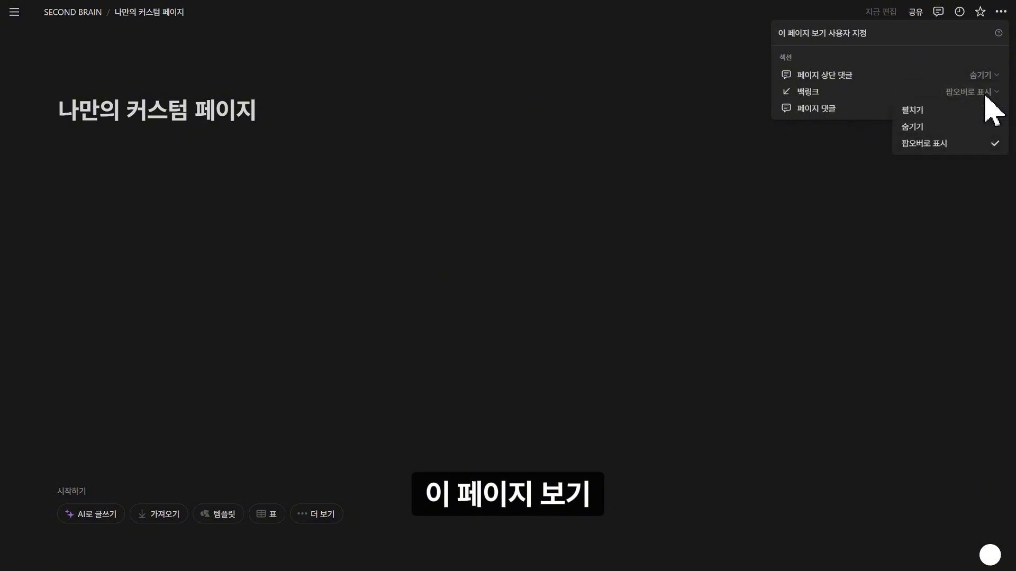
left_click(942, 127)
left_click(984, 108)
left_click(959, 142)
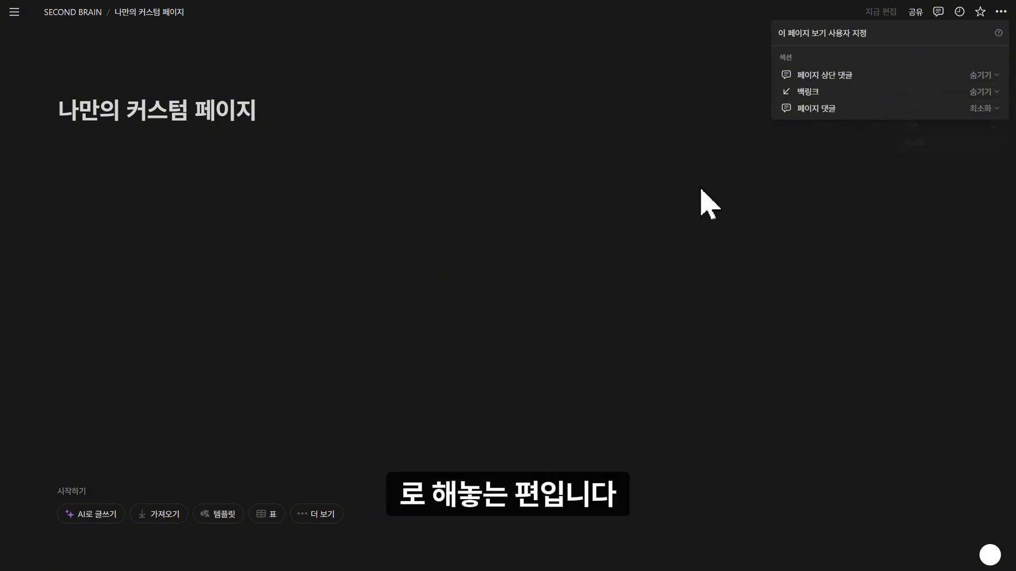
left_click(226, 175)
Add a divider below the page title and insert a 2개의 열 block beneath it
left_click(251, 127)
left_click(275, 103)
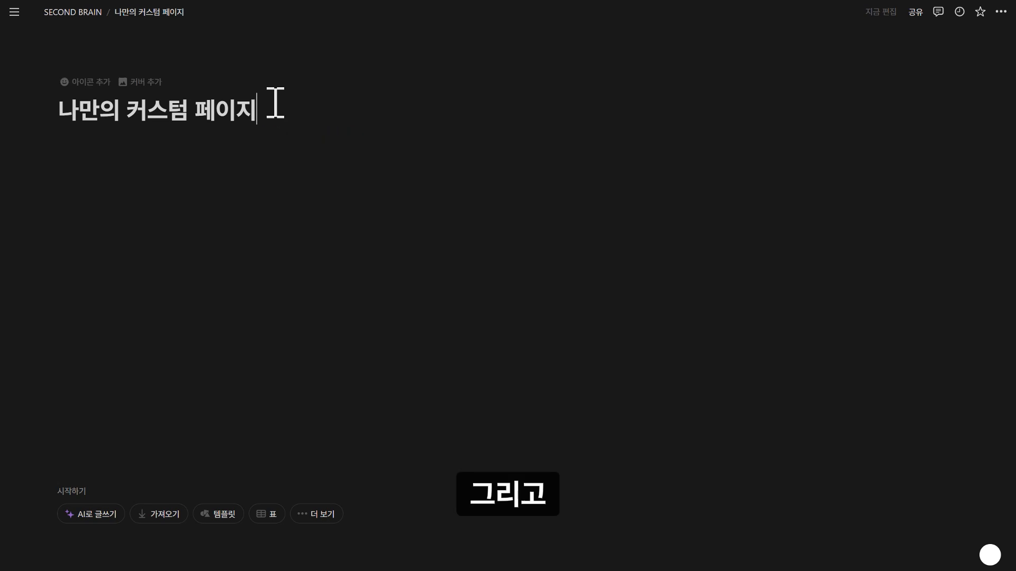
key("Return")
type("---")
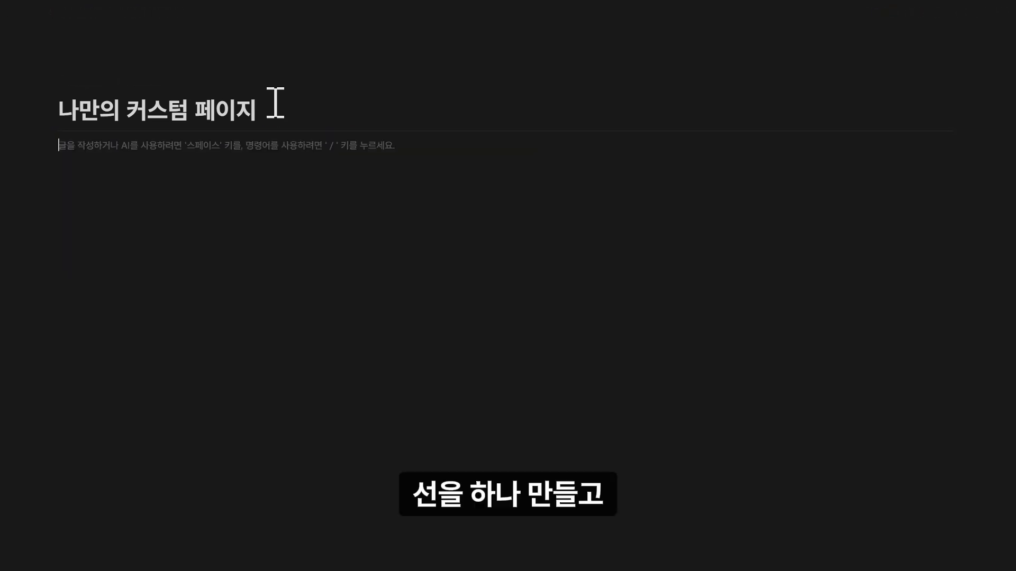
type("/2개")
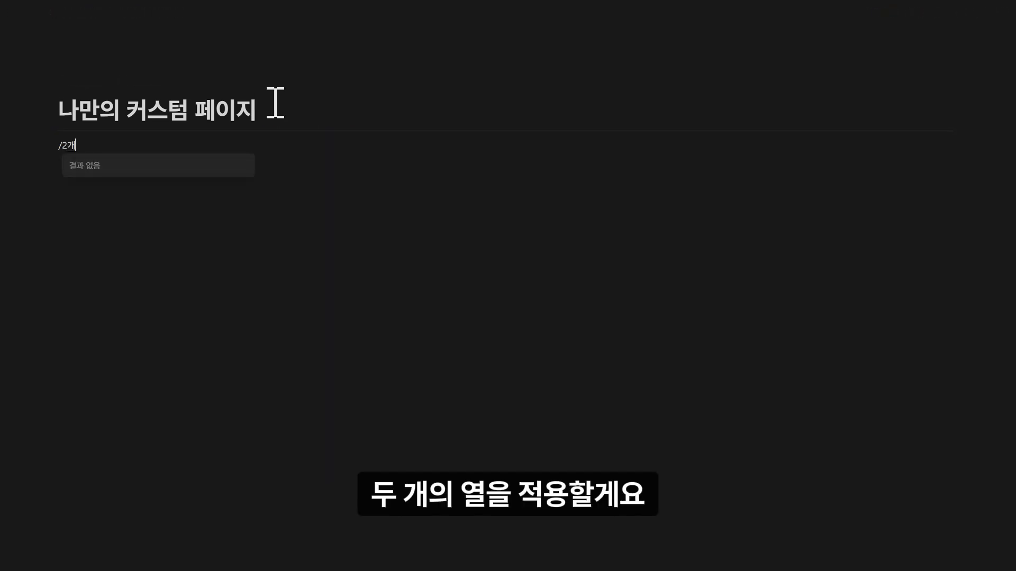
key("BackSpace")
key("BackSpace")
key("Down")
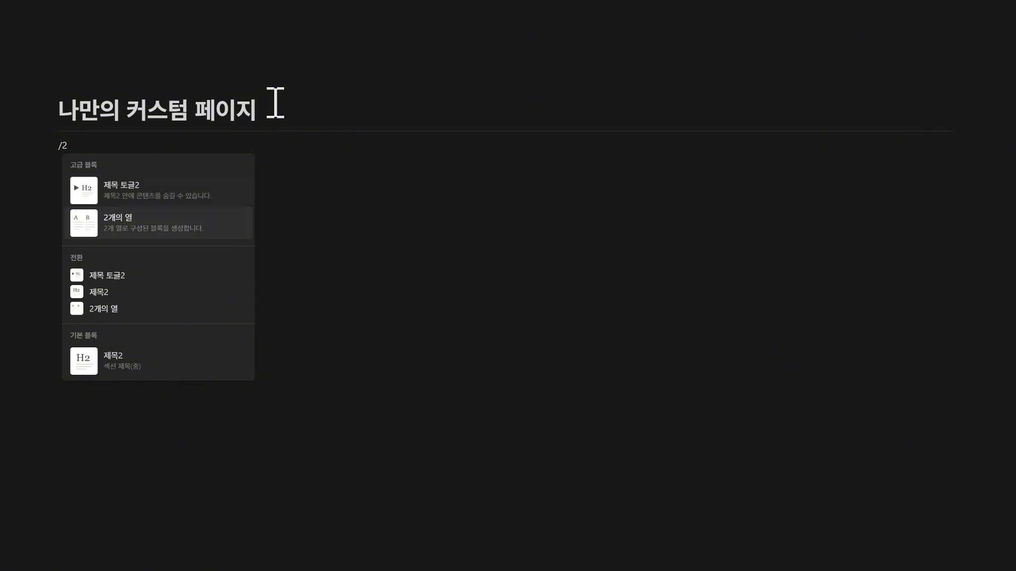
key("BackSpace")
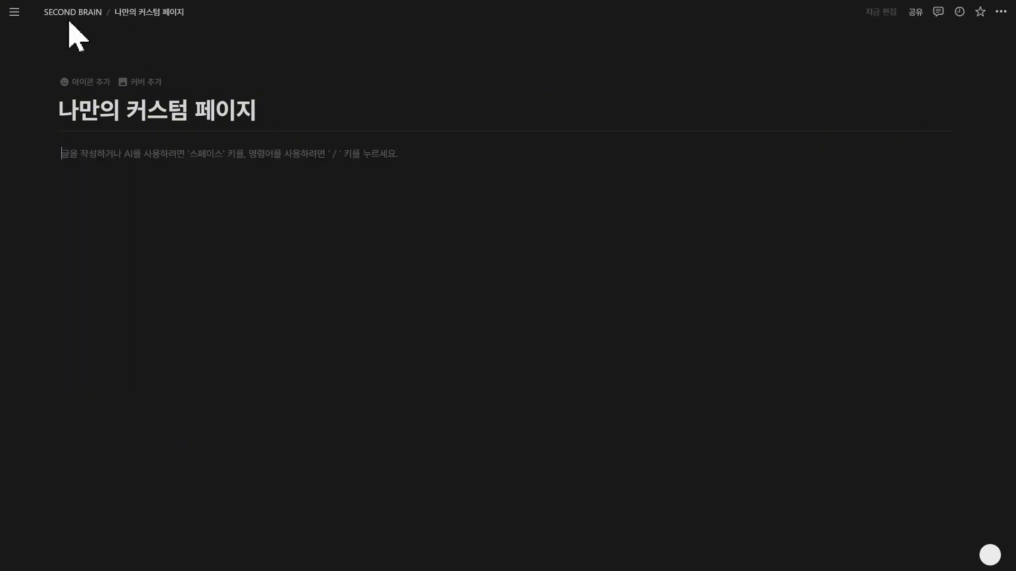
Open 메뉴 링크 1열 from the 구성요소 page and copy its collapsed 메뉴 toggle
key("ctrl+[")
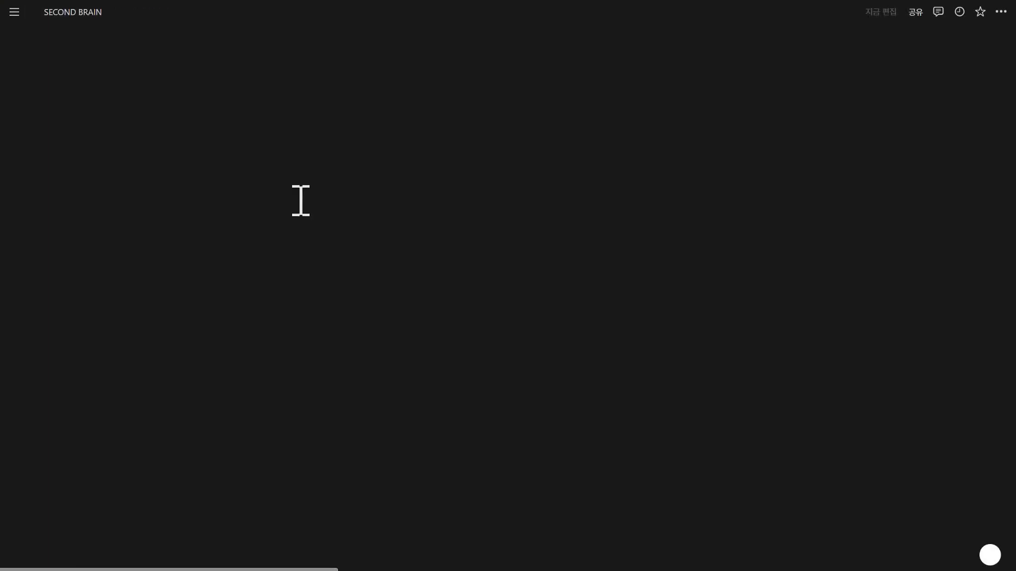
scroll(159, 344, "down", 5)
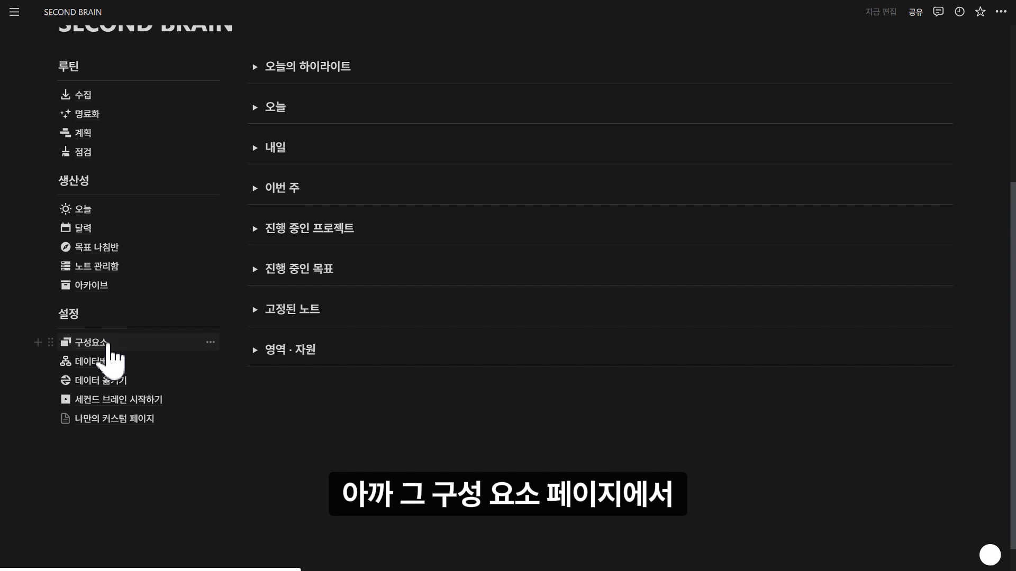
left_click(100, 343)
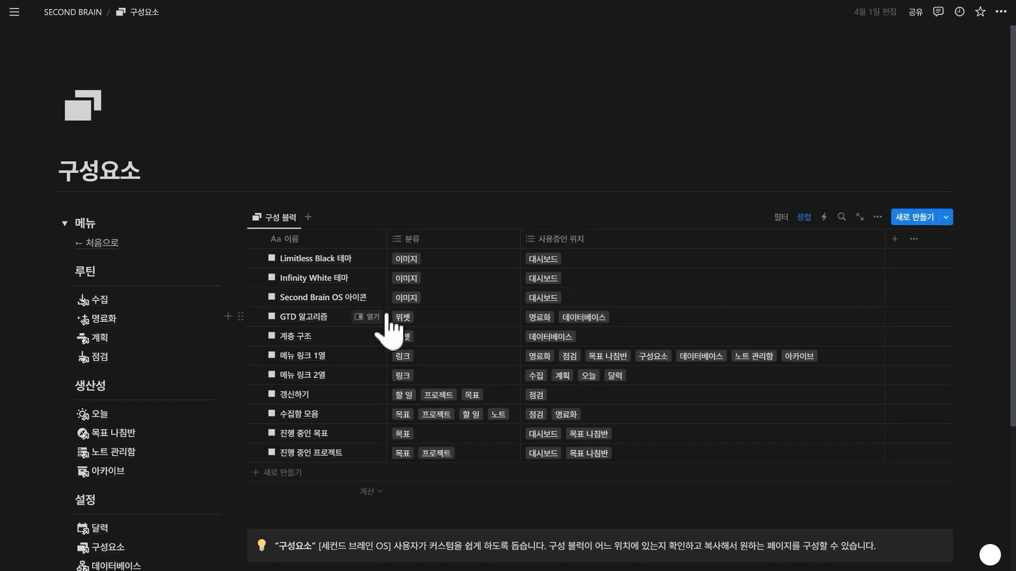
left_click(374, 359)
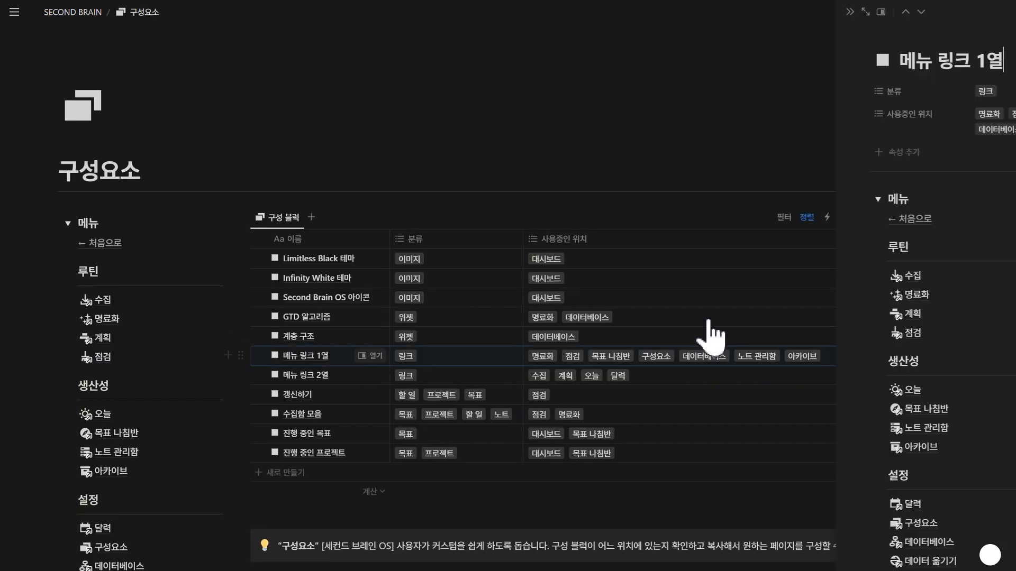
left_click(722, 200)
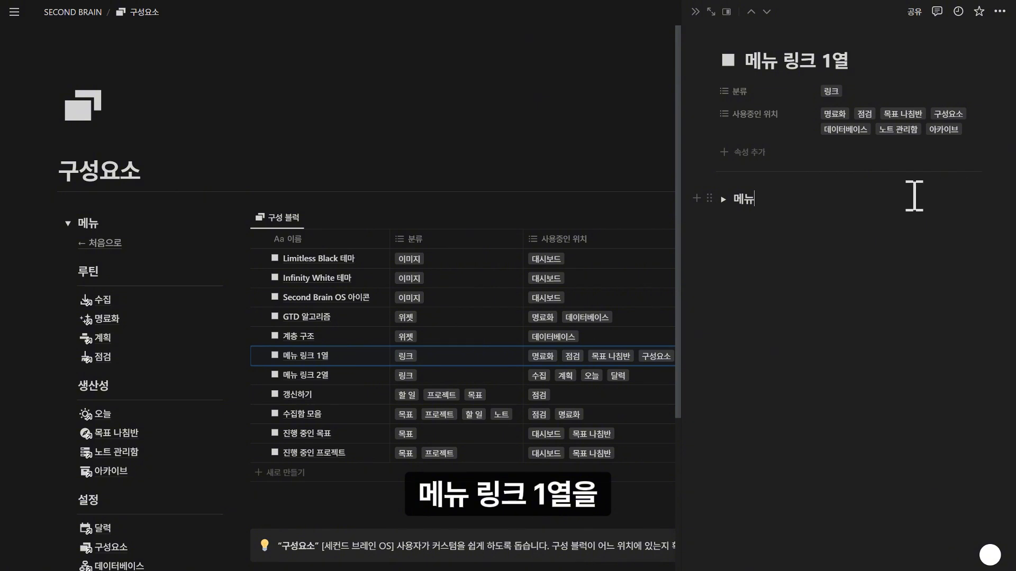
left_click(709, 199)
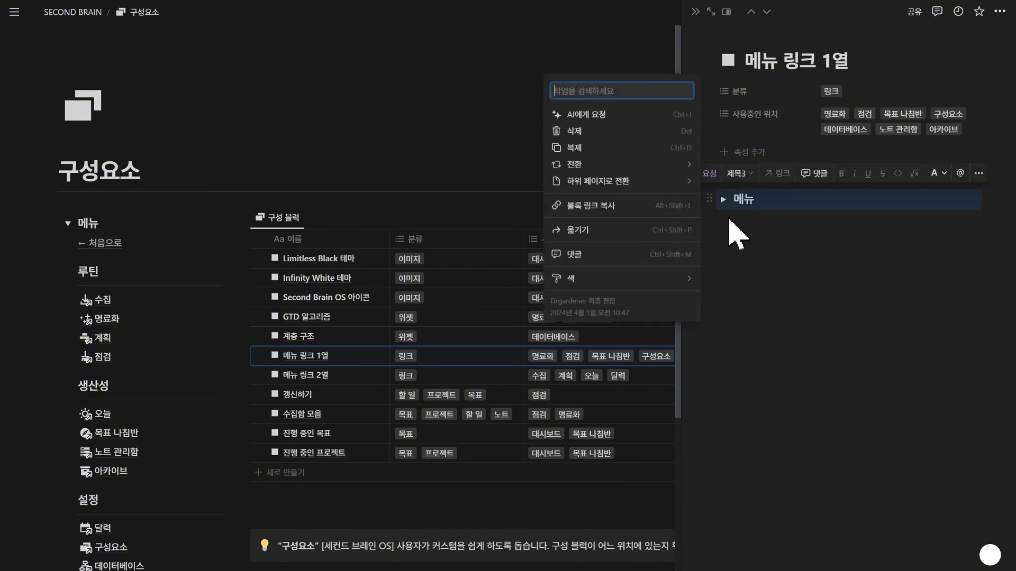
key("Escape")
key("ctrl+c")
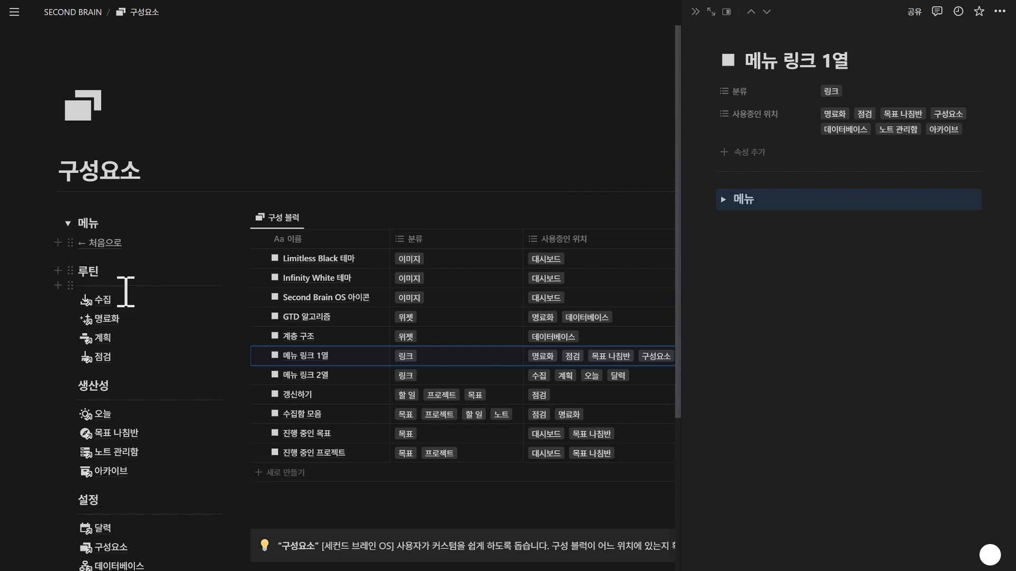
Return to 나만의 커스텀 페이지 through SECOND BRAIN and paste the 메뉴 toggle into the first column
left_click(124, 250)
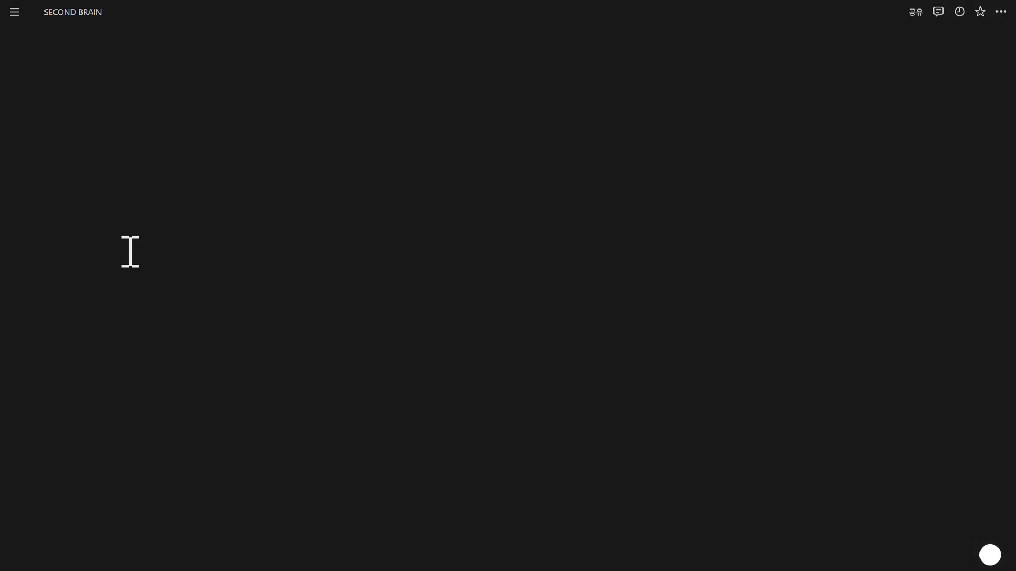
scroll(132, 251, "down", 5)
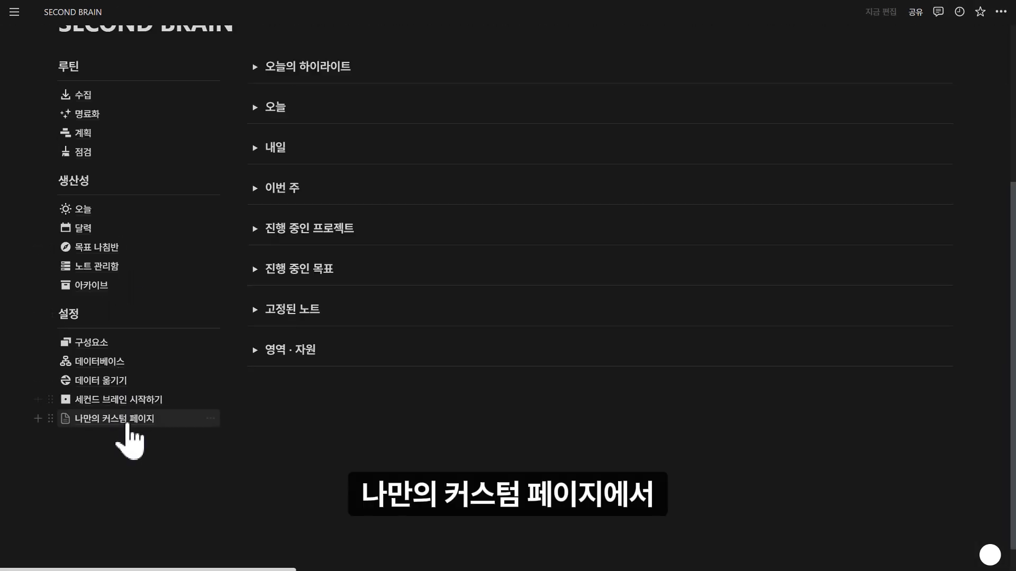
left_click(125, 416)
left_click(131, 159)
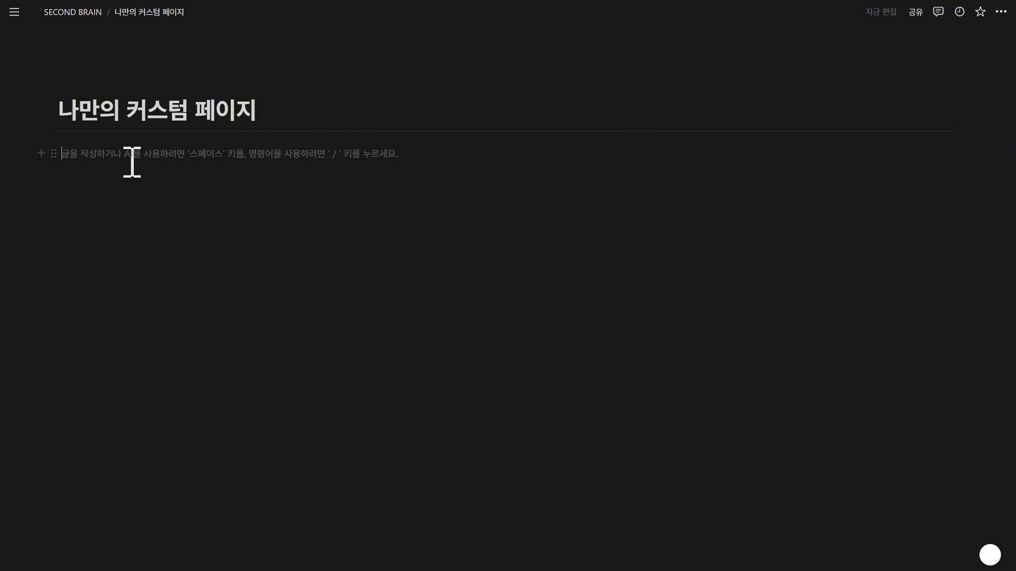
key("ctrl+v")
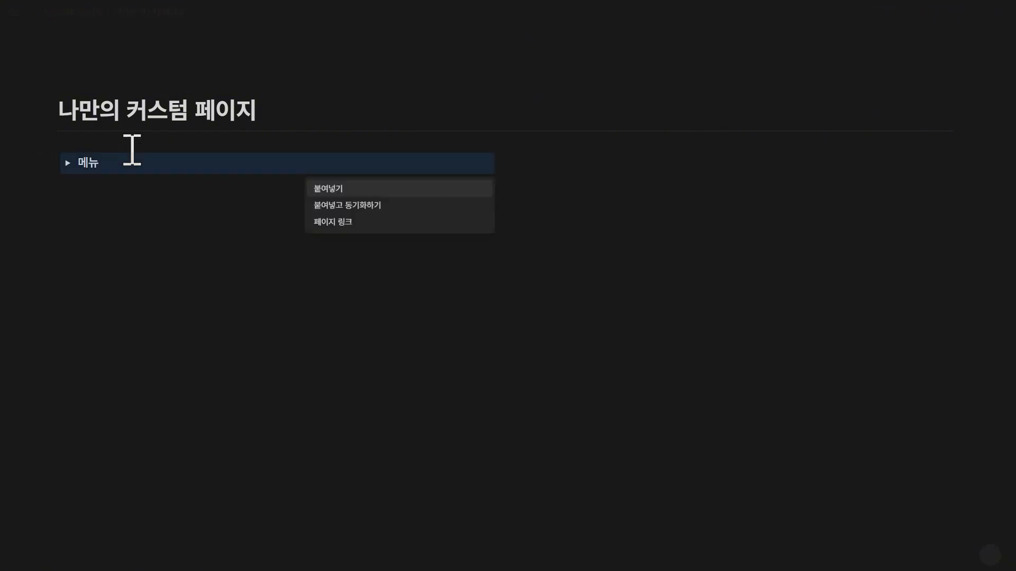
key("Down")
key("Down")
left_click(589, 331)
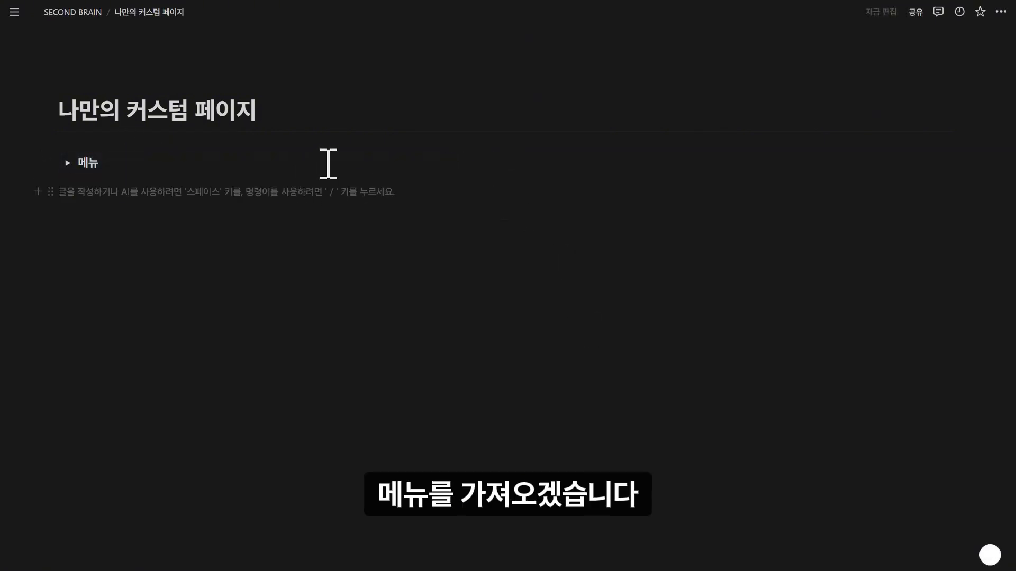
Narrow the column holding the expanded 메뉴 toggle and add a gray-background 내용 heading in the second column
left_click_drag(507, 161, 257, 196)
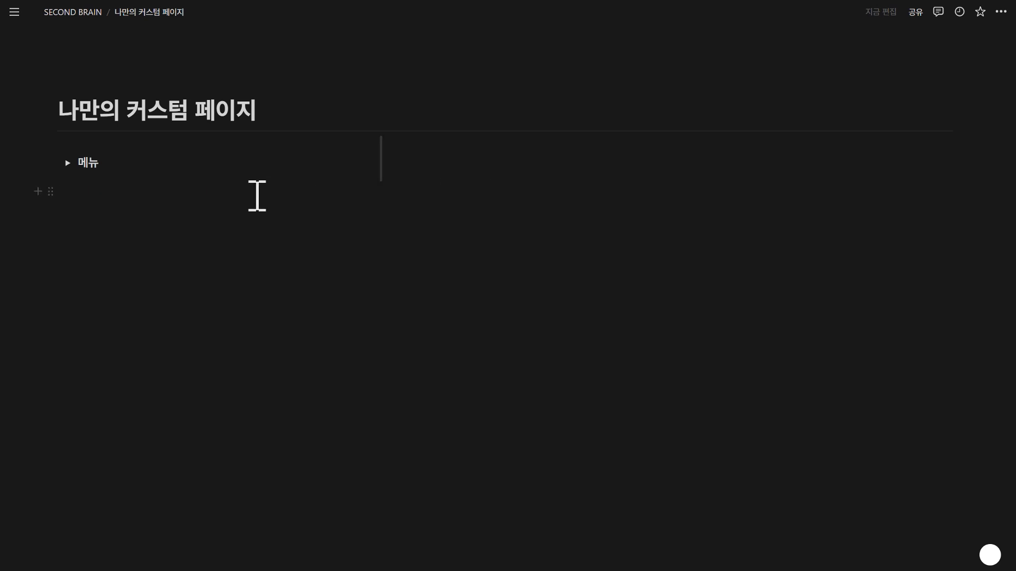
left_click(65, 163)
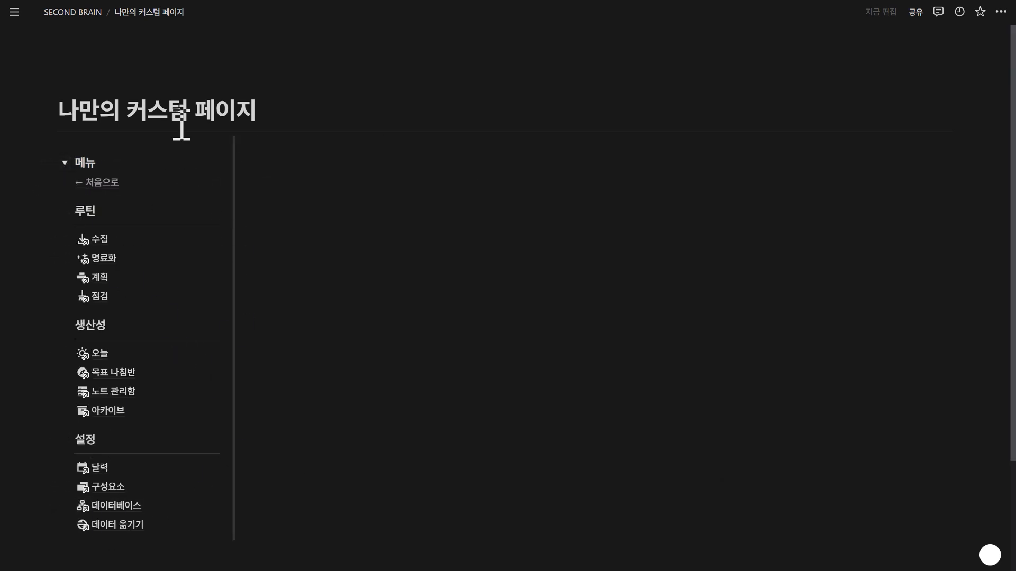
left_click(322, 187)
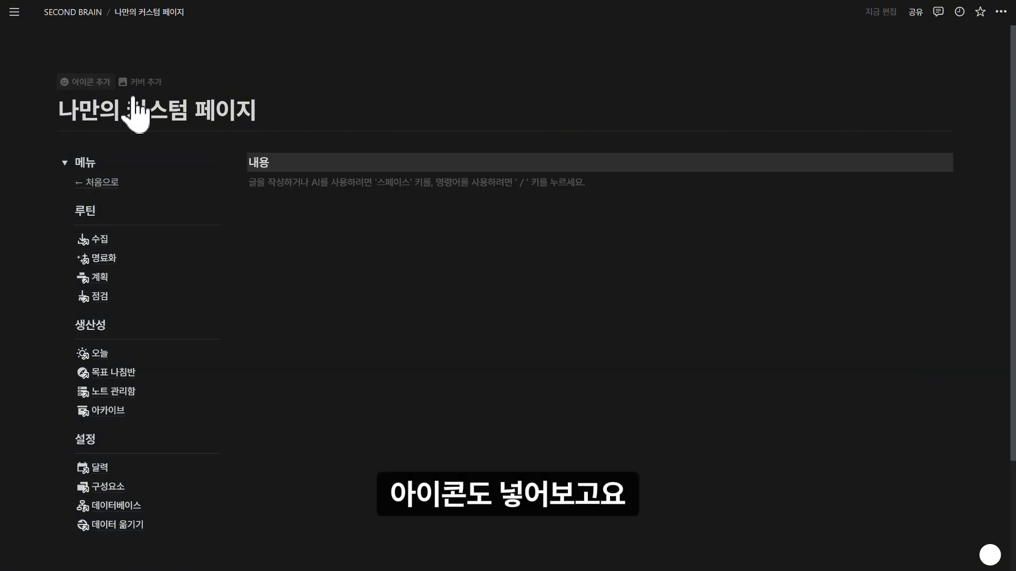
Give the page a light bulb icon found by searching the icon set for "light"
left_click(84, 82)
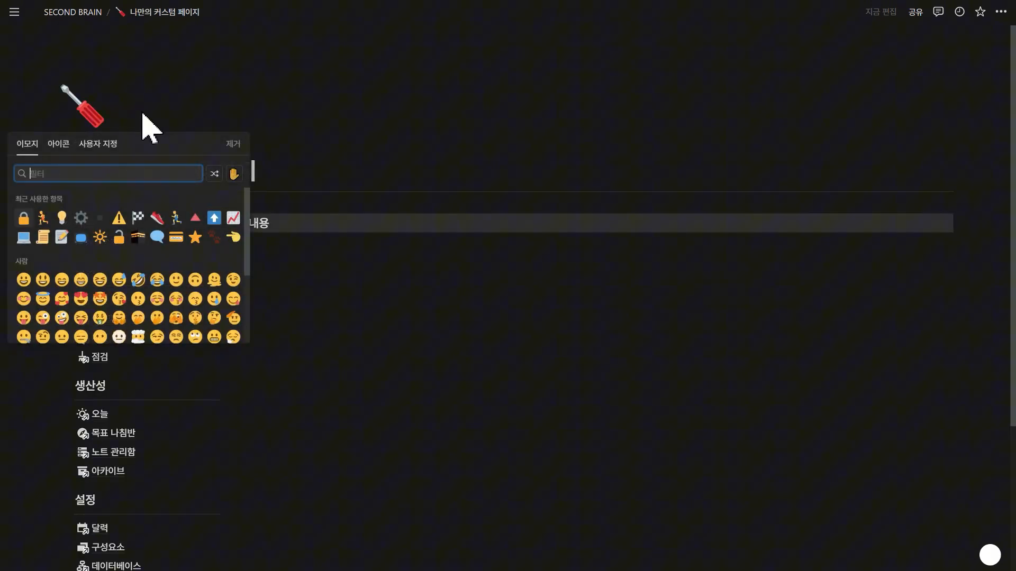
left_click(59, 143)
type("light")
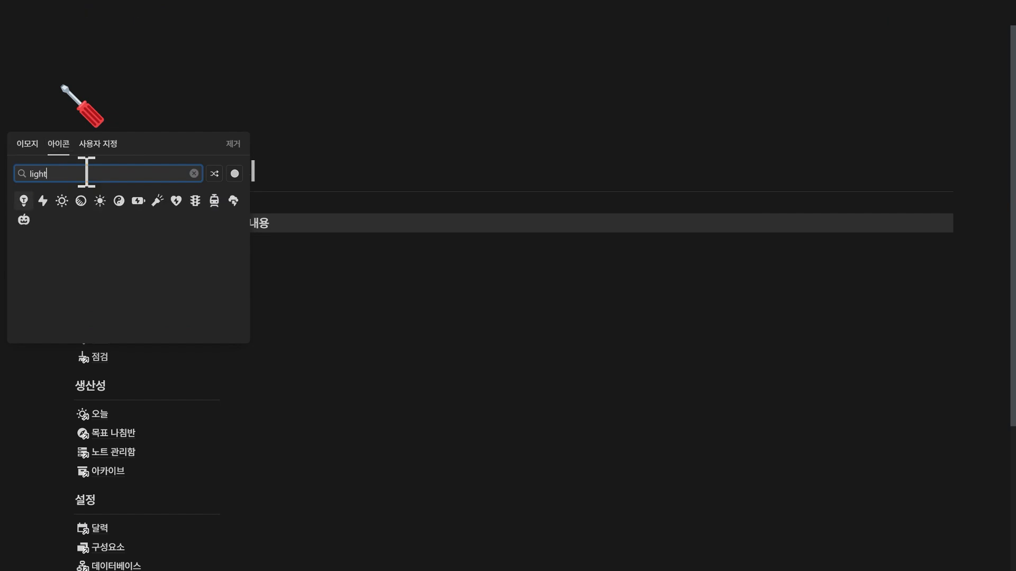
left_click(24, 201)
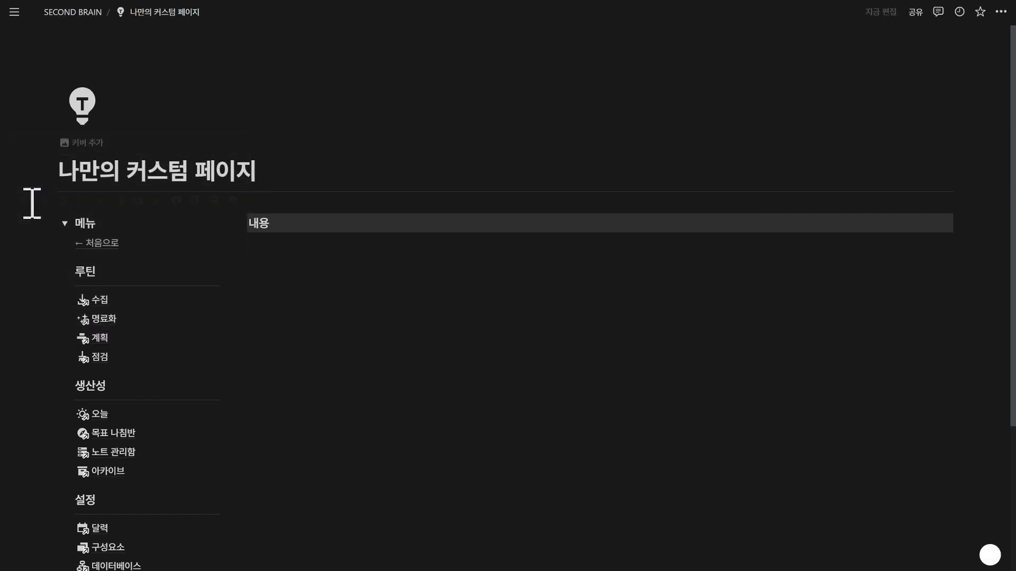
Open 수집함 모음 from the 구성요소 page and copy its 수집함 toggle together with the divider below it
left_click(102, 249)
scroll(102, 260, "down", 5)
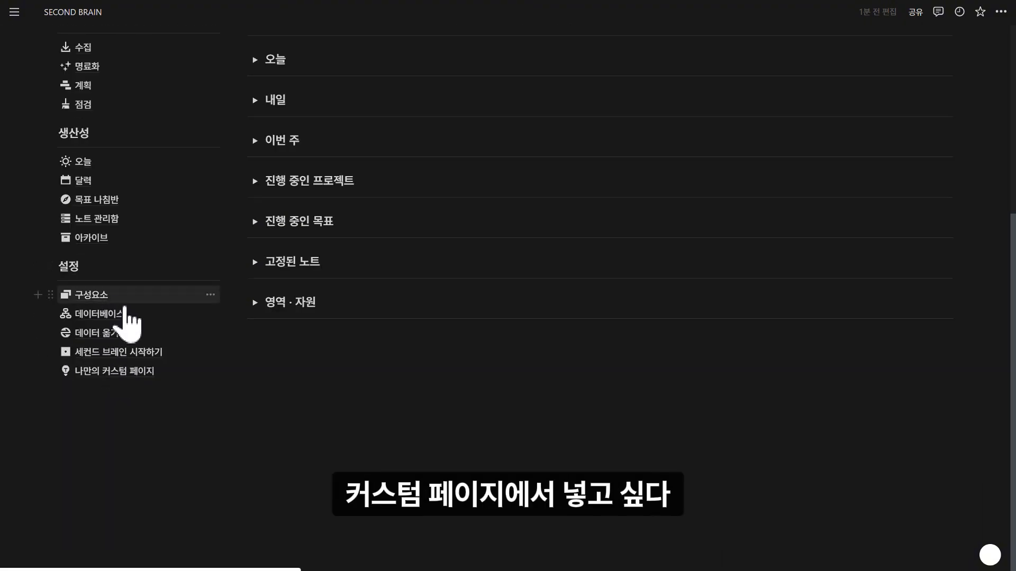
left_click(121, 299)
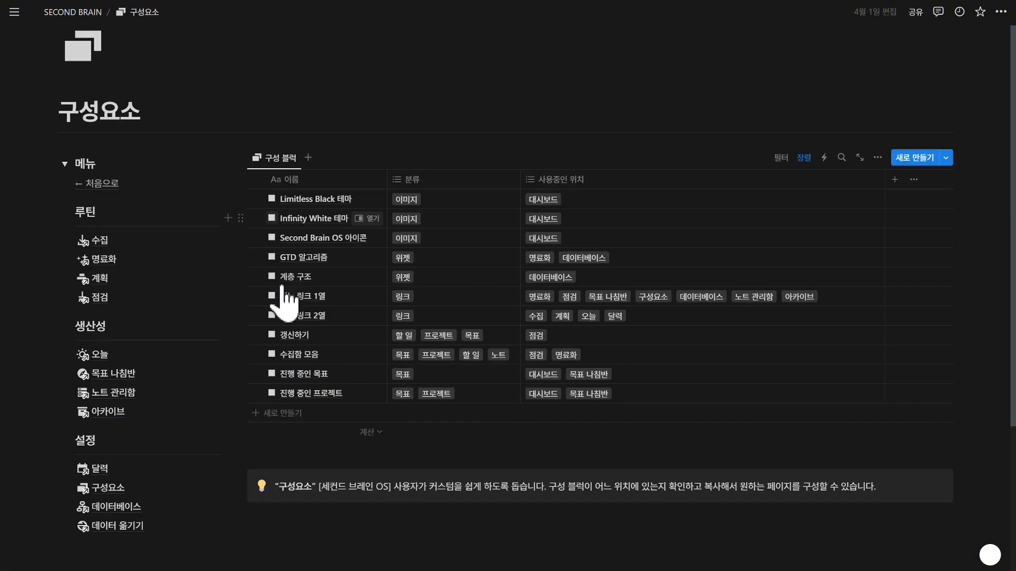
left_click(369, 354)
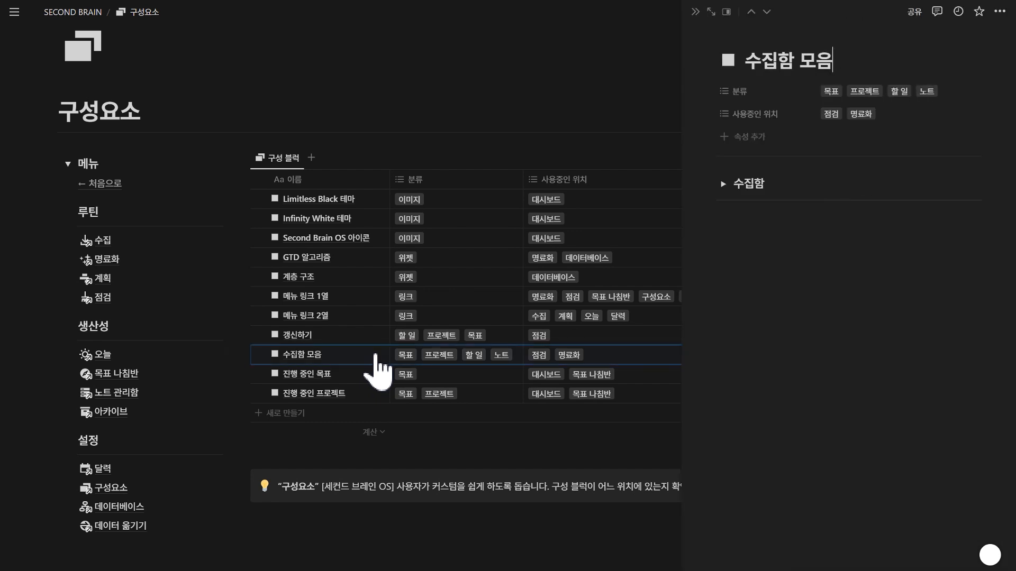
left_click_drag(737, 228, 734, 215)
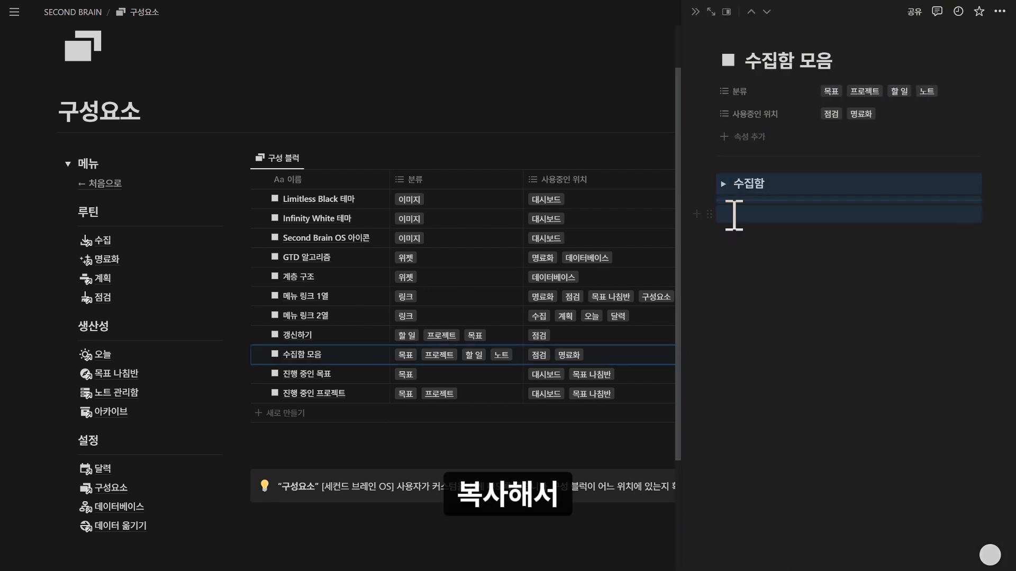
Return to 나만의 커스텀 페이지, paste the copied 수집함 blocks under the 내용 heading, and expand the toggle
left_click(105, 183)
scroll(290, 243, "down", 3)
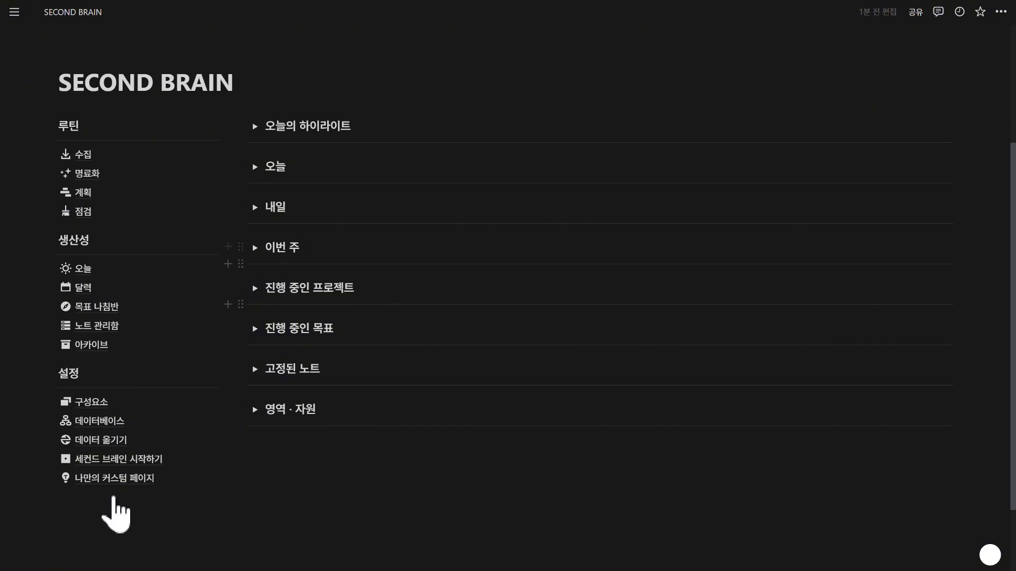
left_click(119, 478)
left_click(346, 253)
key("ctrl+v")
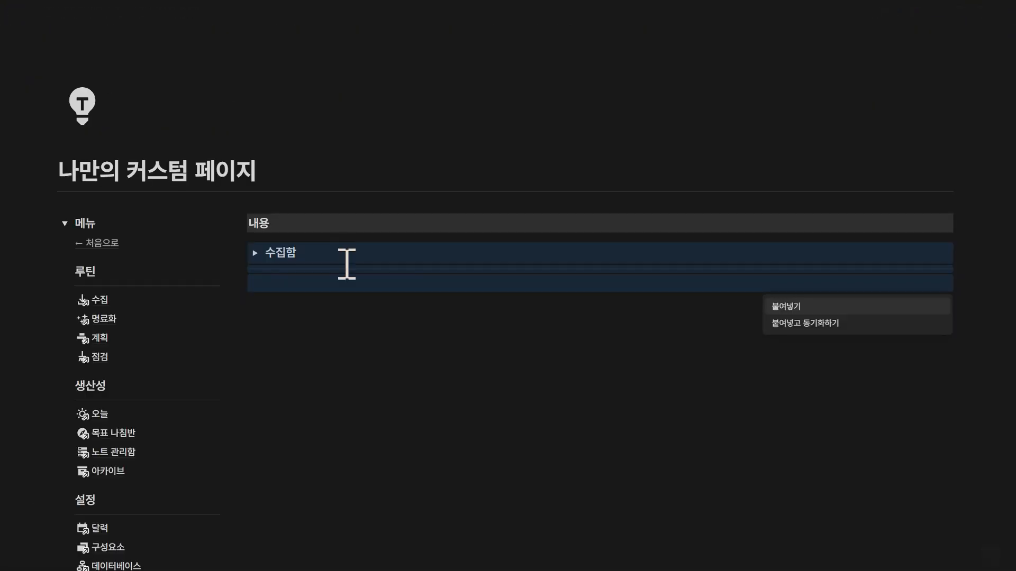
left_click(399, 358)
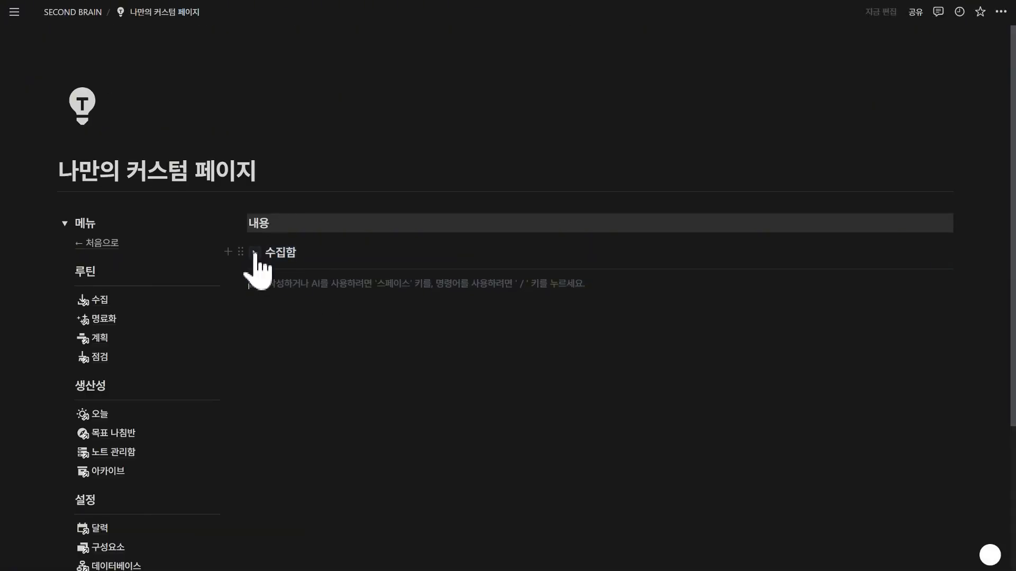
left_click(255, 253)
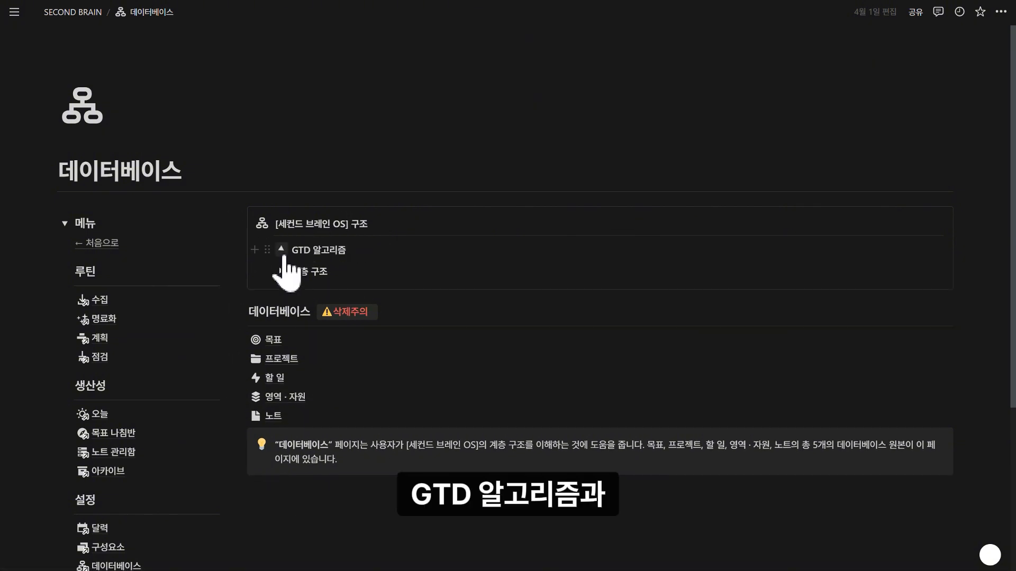
Expand the GTD 알고리즘 and 계층 구조 toggles on the 데이터베이스 page and examine their diagrams
left_click(283, 252)
scroll(576, 371, "down", 3)
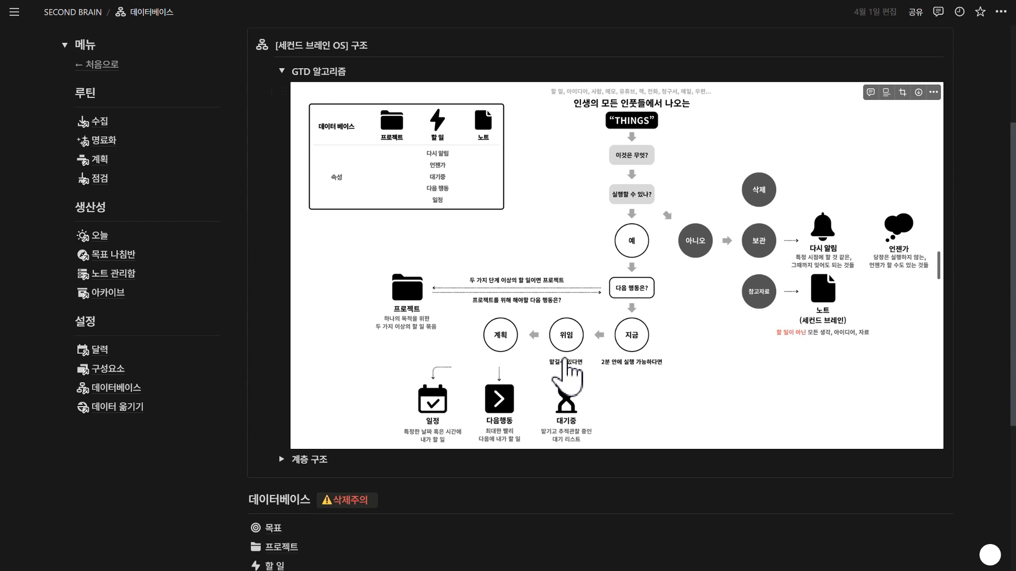
left_click(282, 460)
scroll(529, 354, "down", 4)
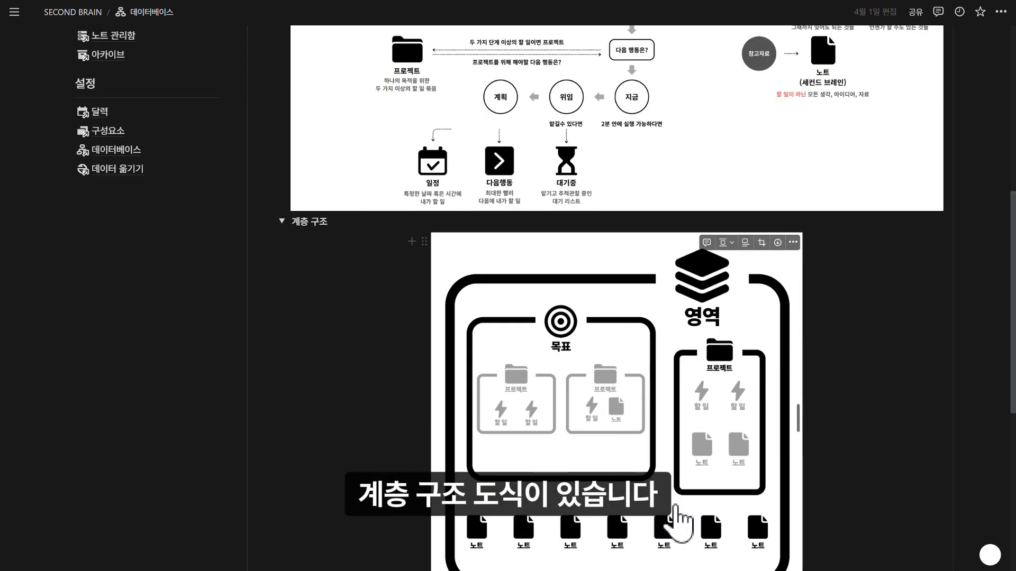
scroll(679, 516, "down", 3)
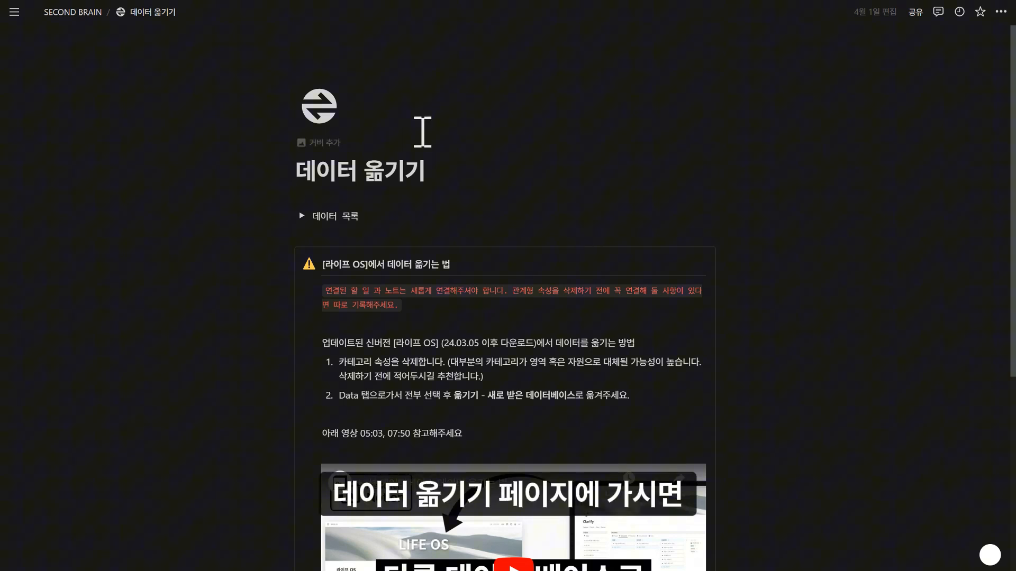
Look over the transfer instructions on 데이터 옮기기, then open the 데이터베이스 page inside 라이프 OS (데이터 옮기기)
scroll(552, 191, "down", 1)
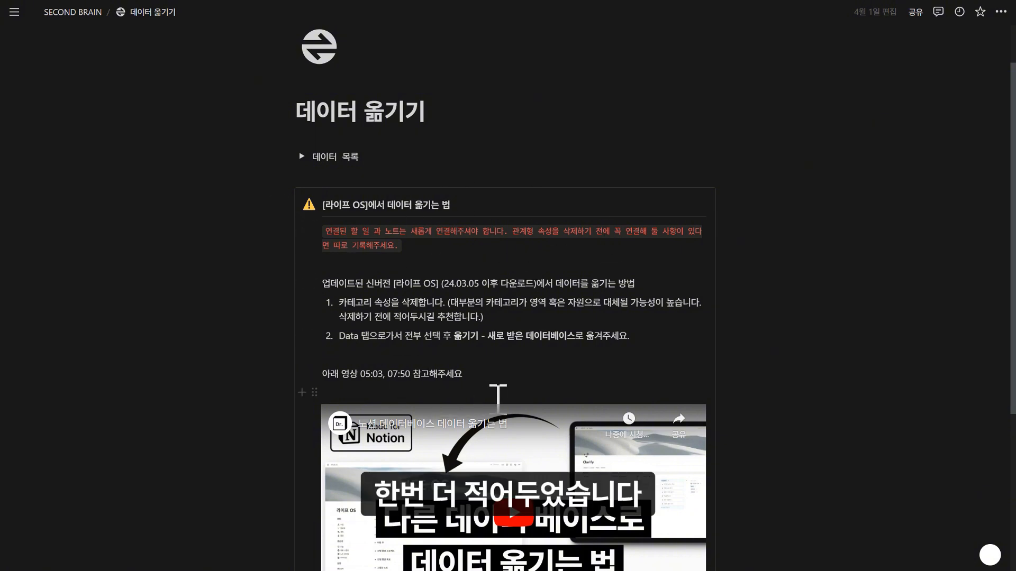
scroll(397, 307, "down", 1)
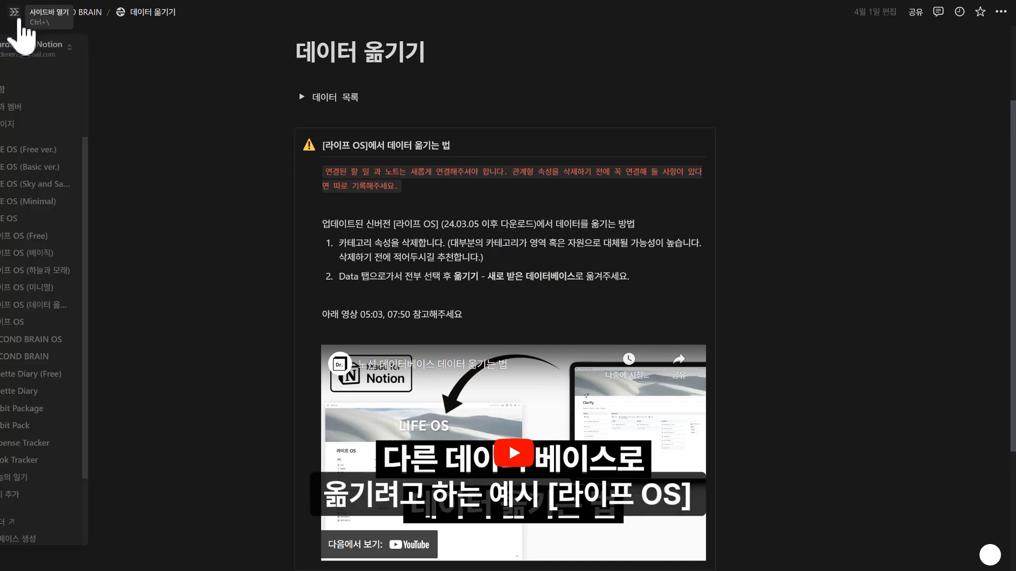
left_click(20, 21)
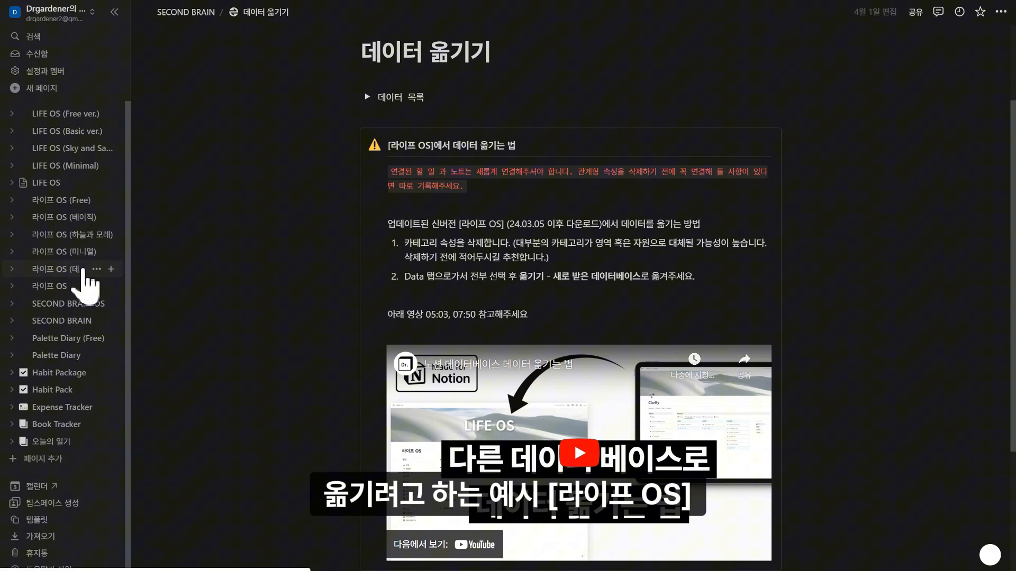
left_click(83, 270)
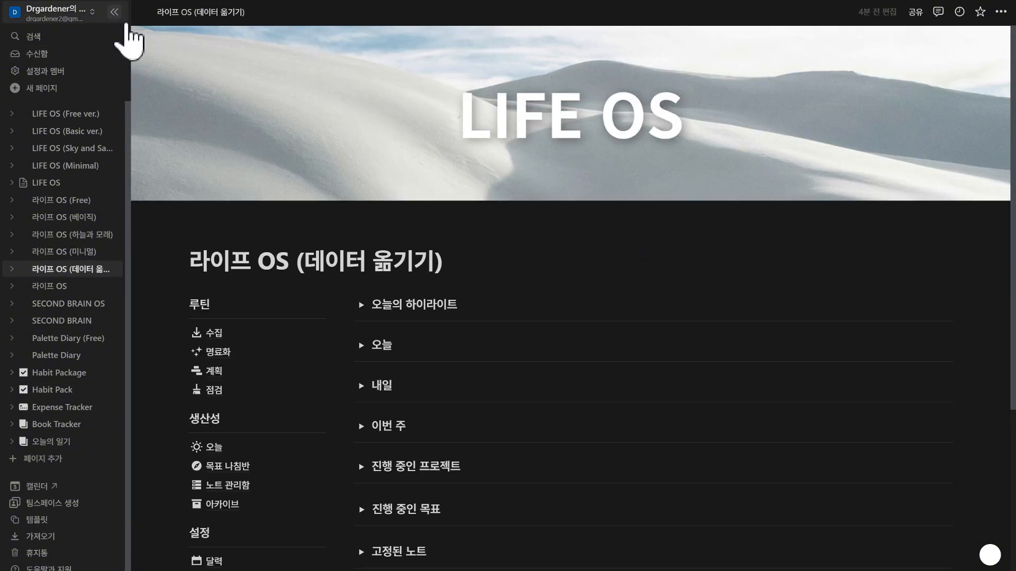
left_click(115, 12)
scroll(420, 294, "down", 5)
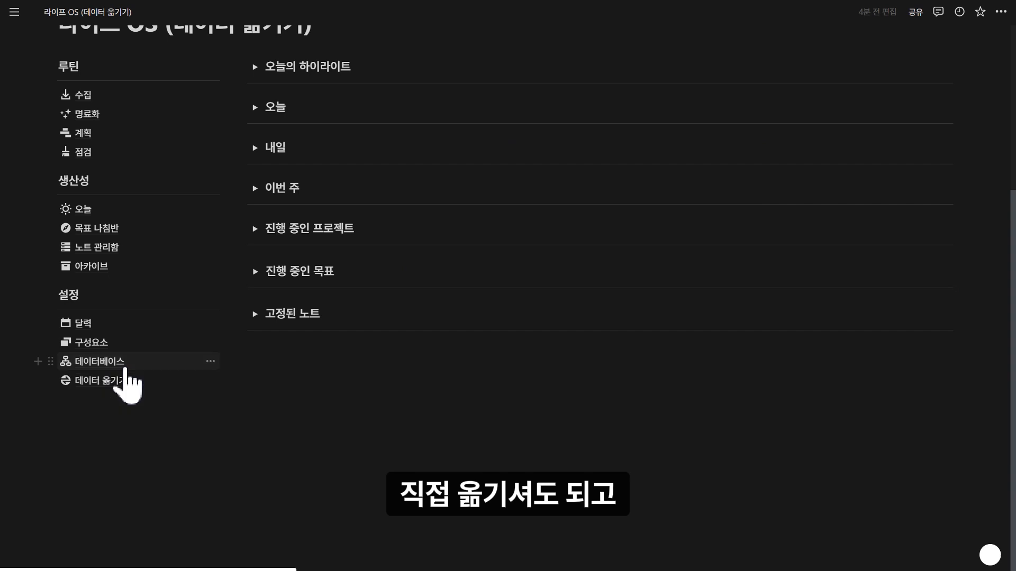
left_click(125, 367)
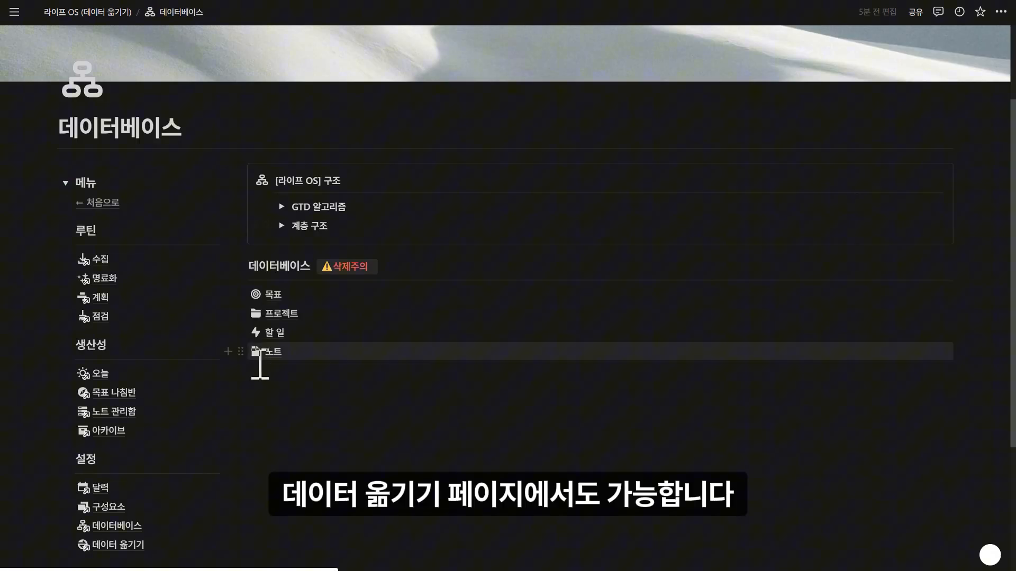
Open the 목표 database and delete the 카테고리 property from within the goal 세컨드 브레인 만들기
scroll(260, 364, "down", 1)
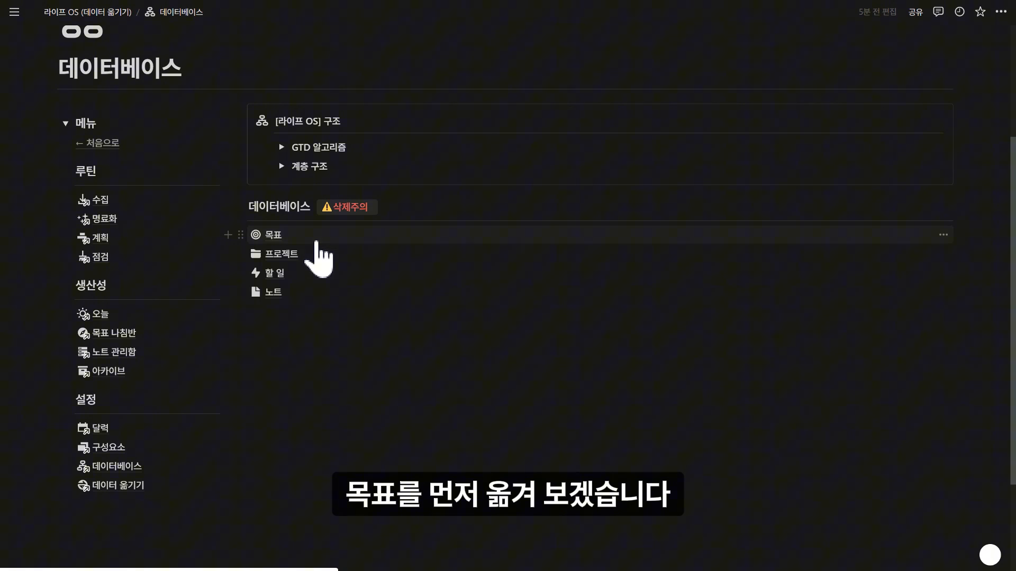
left_click(316, 243)
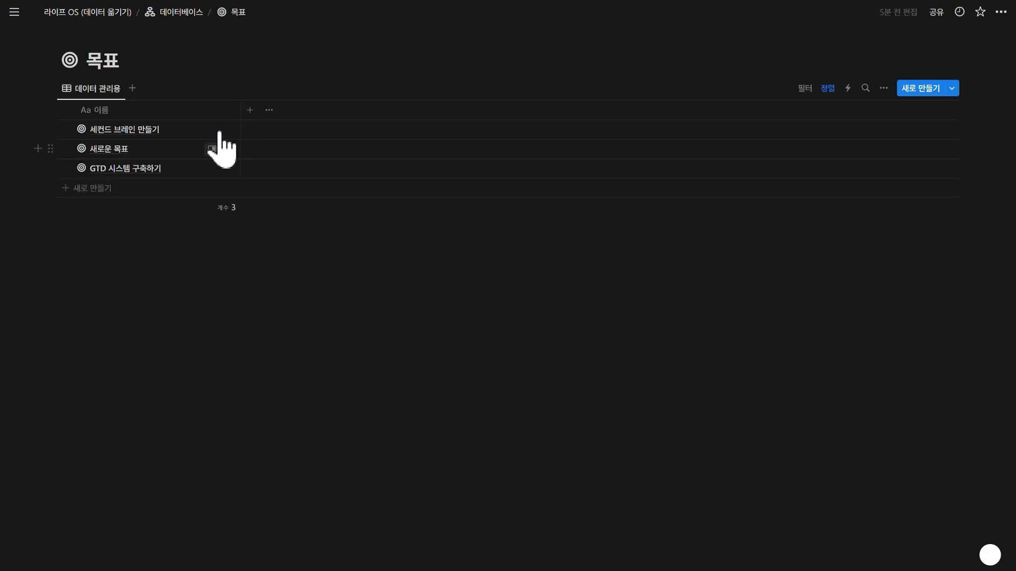
left_click(220, 131)
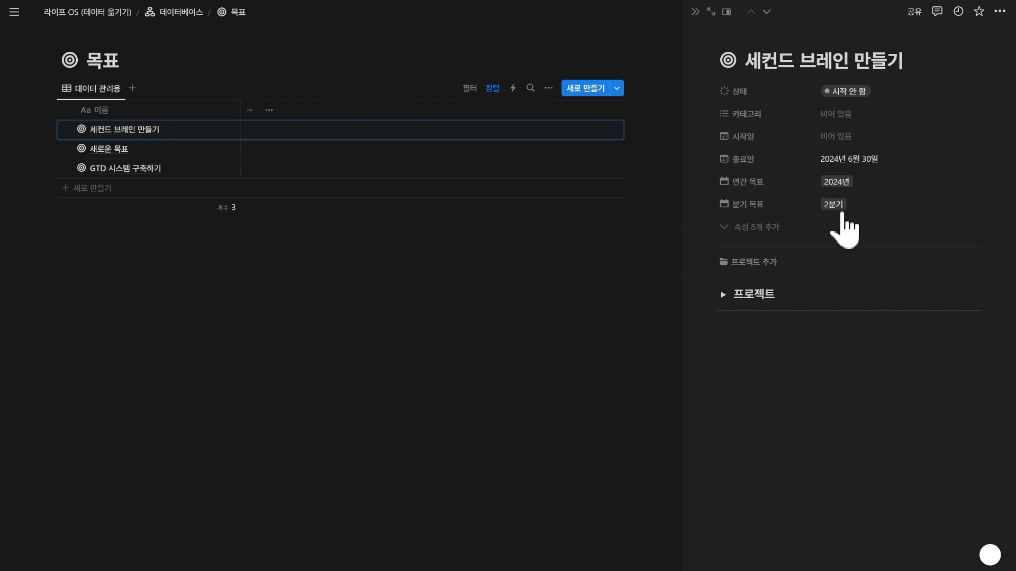
left_click(752, 115)
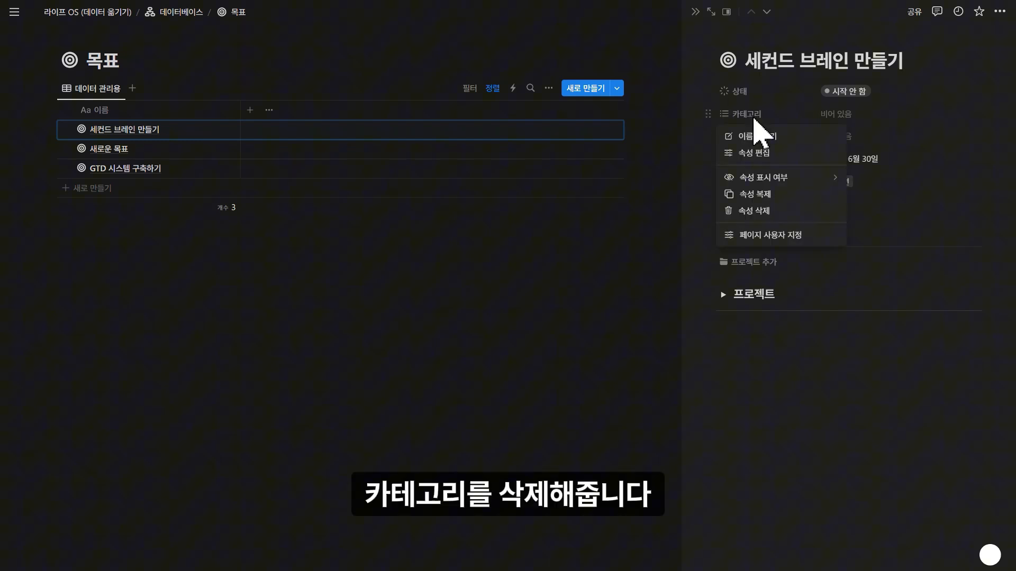
left_click(765, 211)
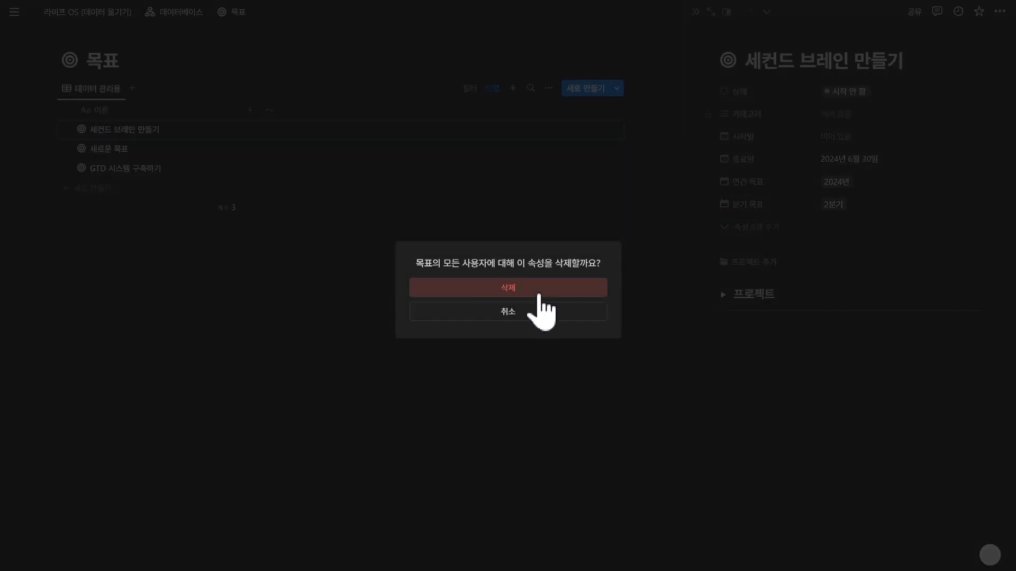
left_click(538, 292)
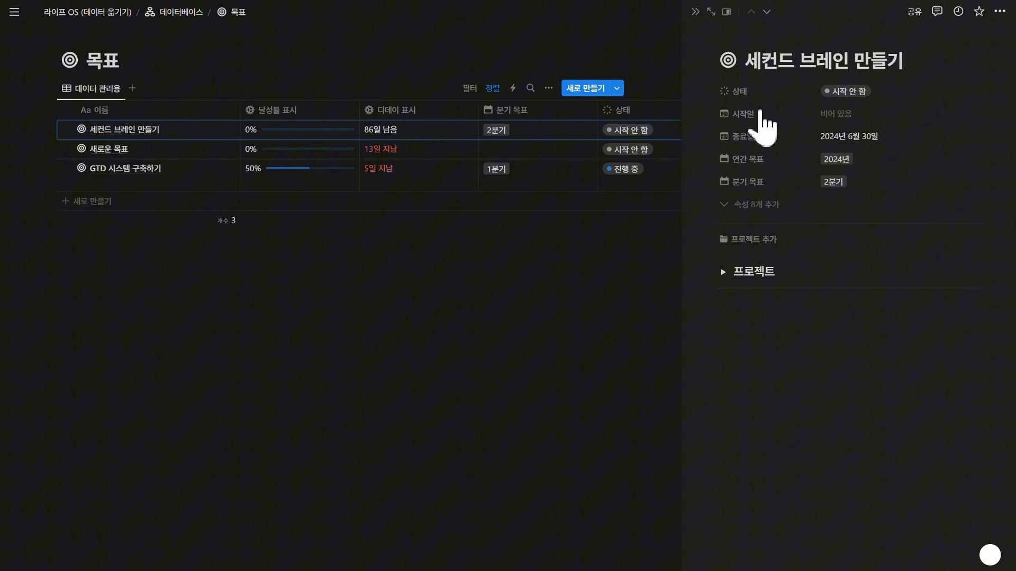
left_click(696, 12)
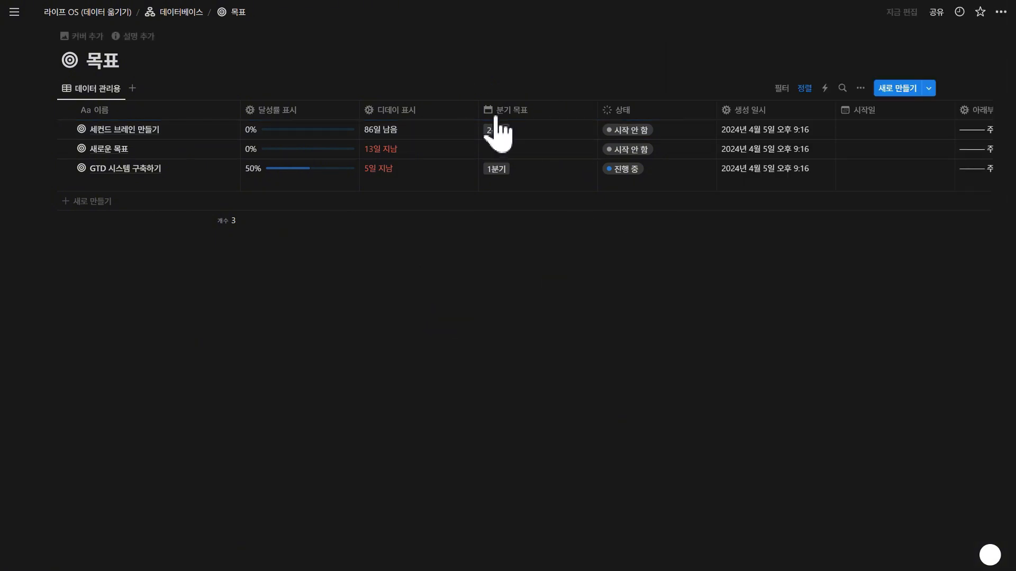
Move all goals to the 목표 database under SECOND BRAIN / 데이터베이스 and go to that destination
left_click(66, 109)
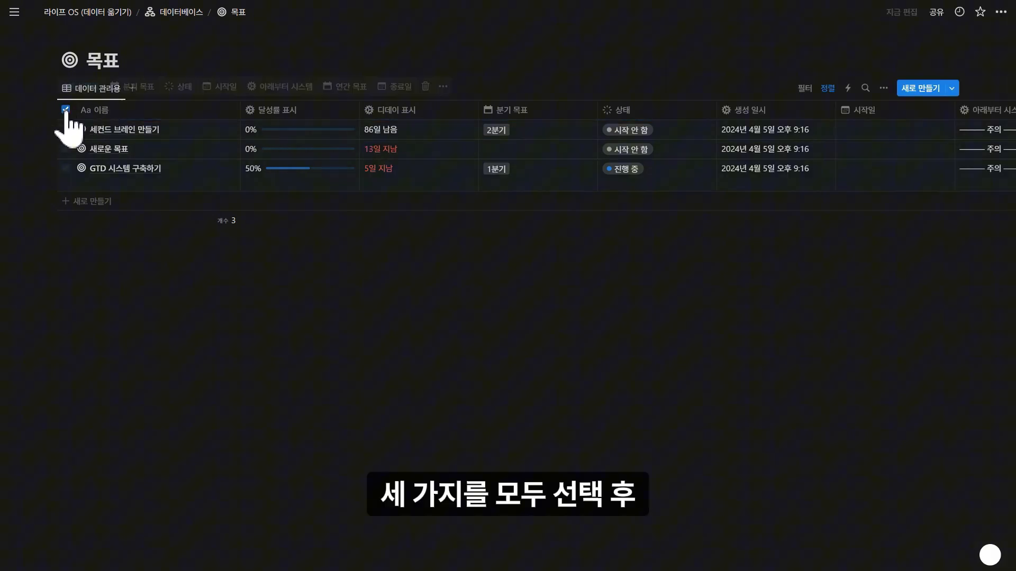
left_click(441, 86)
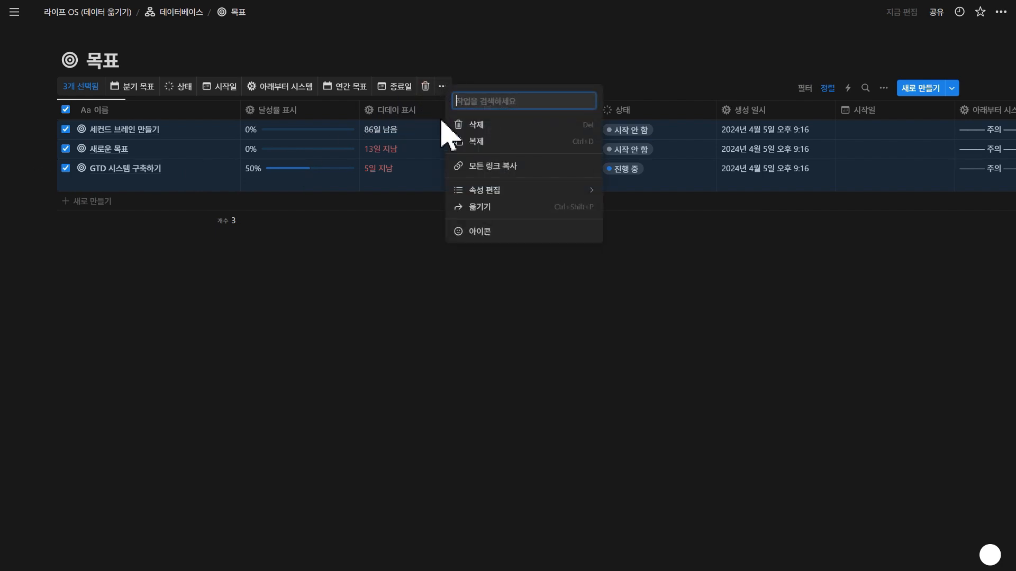
left_click(480, 207)
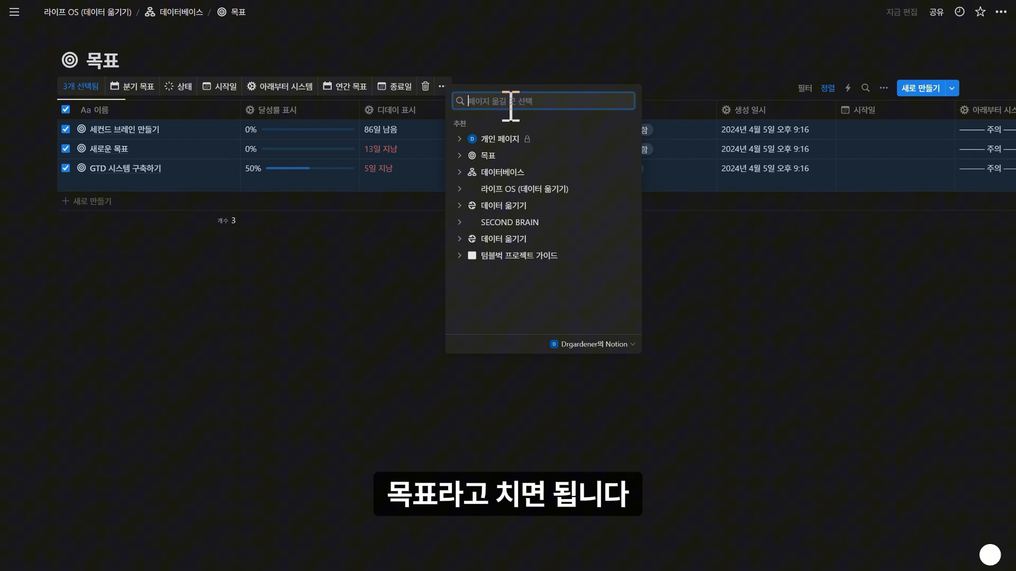
type("모")
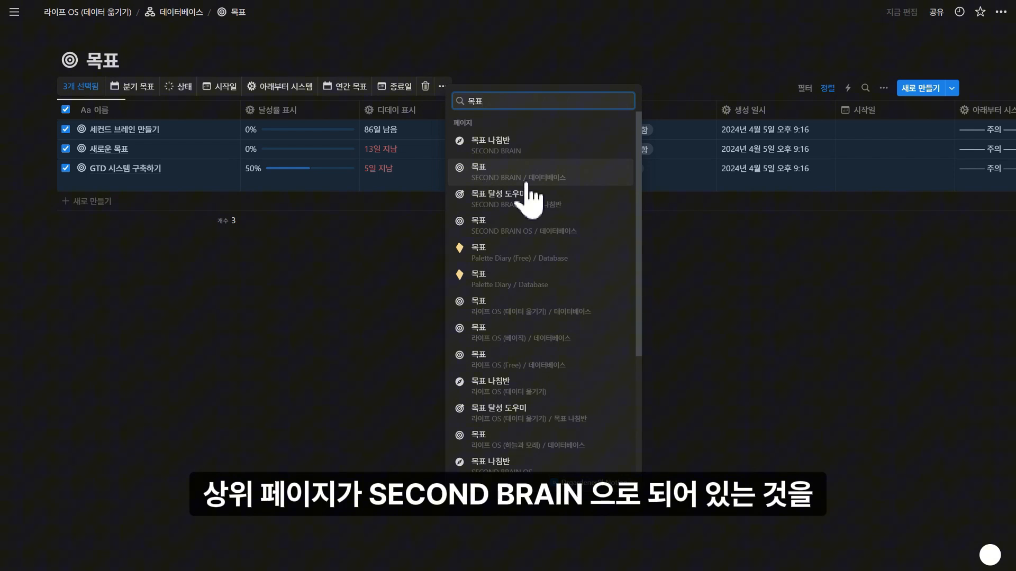
left_click(591, 180)
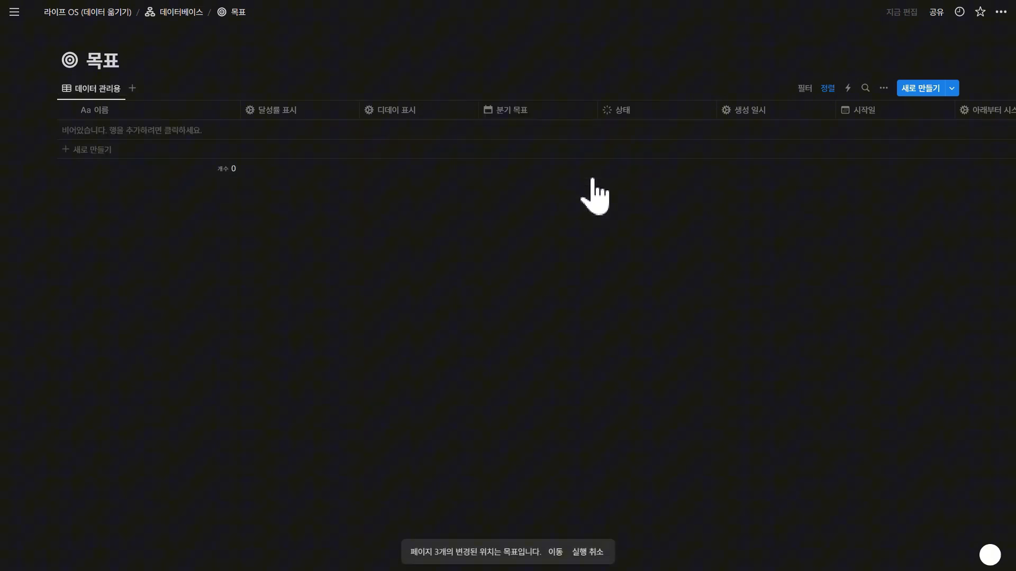
left_click(554, 554)
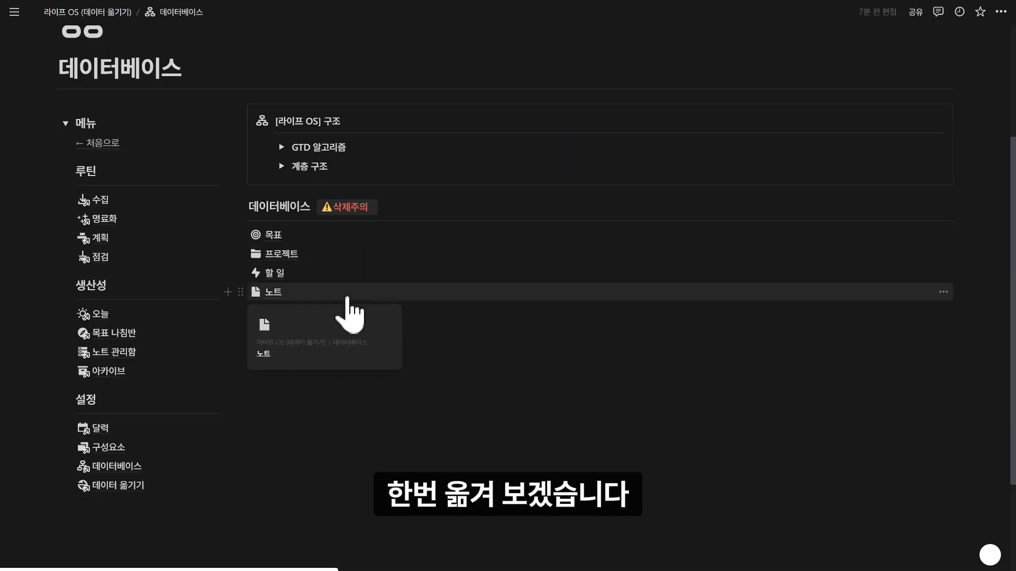
Open the 노트 database of 라이프 OS (데이터 옮기기) and delete the 카테고리 property from within the note 디자인 아이디어
left_click(348, 300)
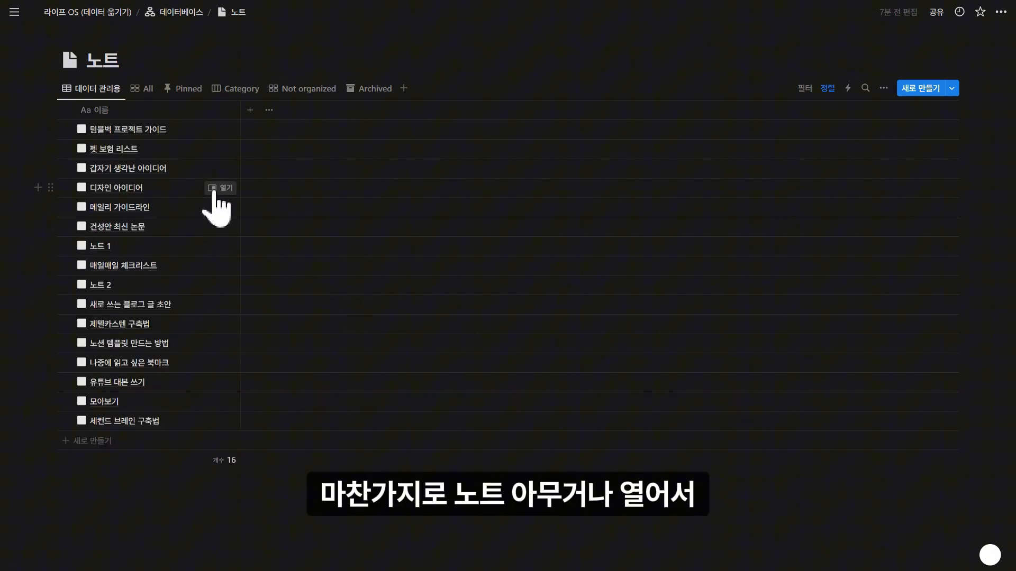
left_click(214, 191)
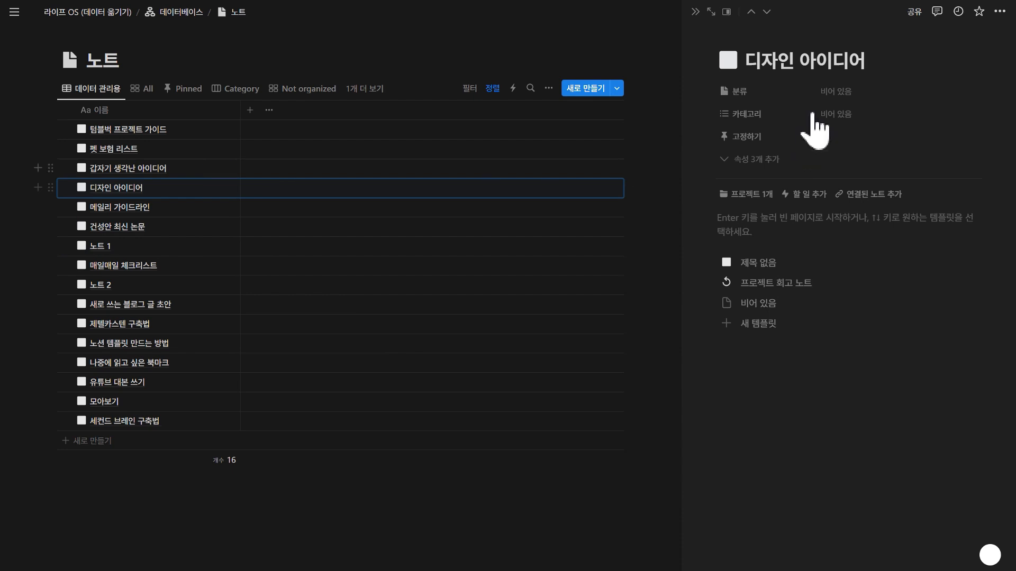
left_click(777, 121)
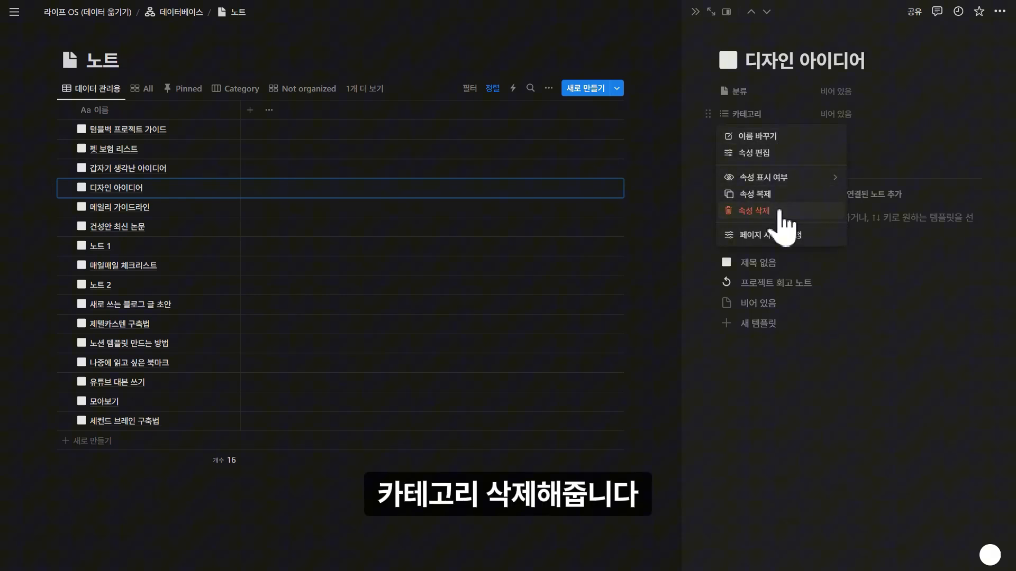
left_click(779, 211)
left_click(549, 289)
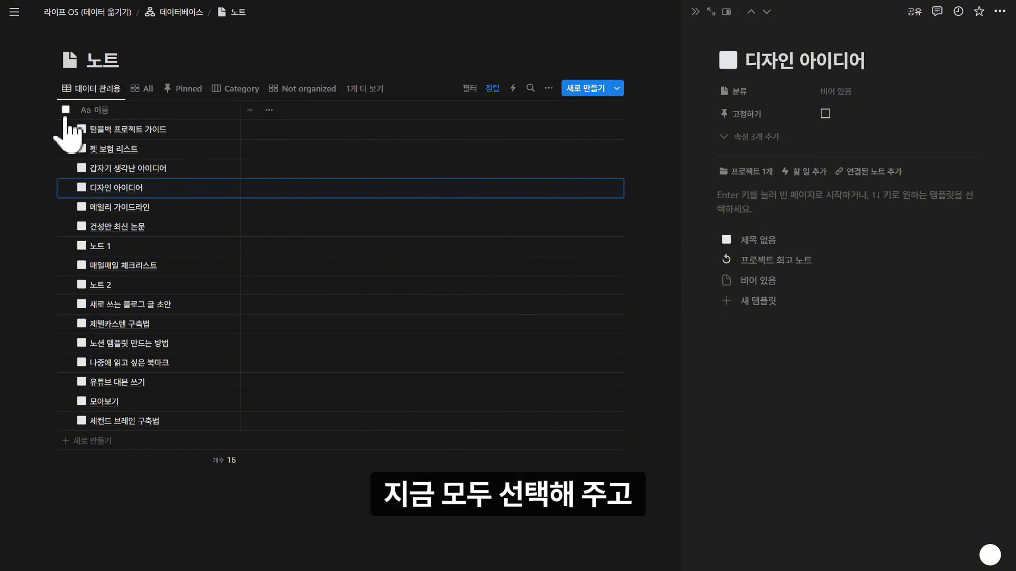
Move all notes to the 노트 database under SECOND BRAIN / 데이터베이스 and look through the destination list
left_click(65, 109)
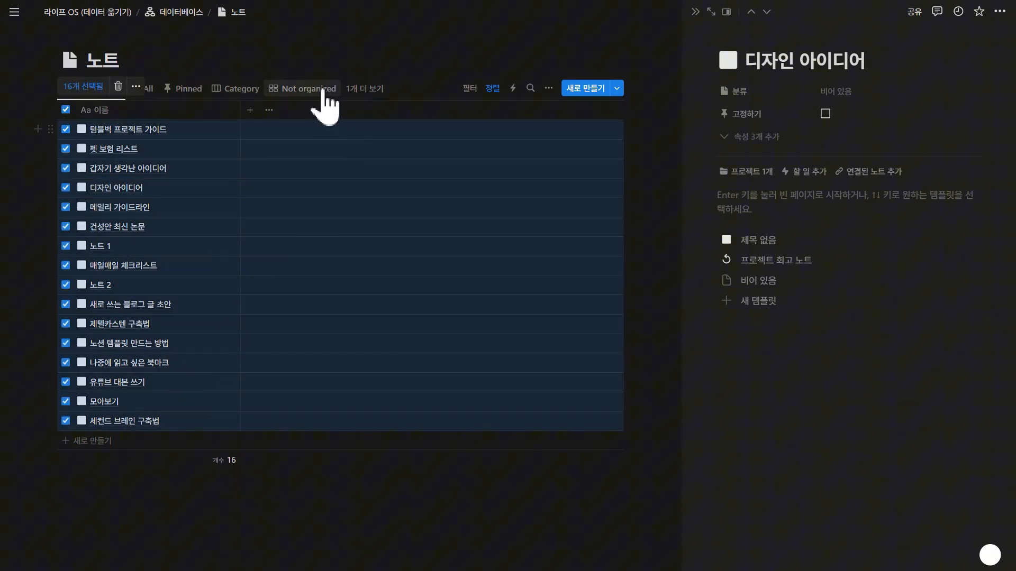
left_click(135, 87)
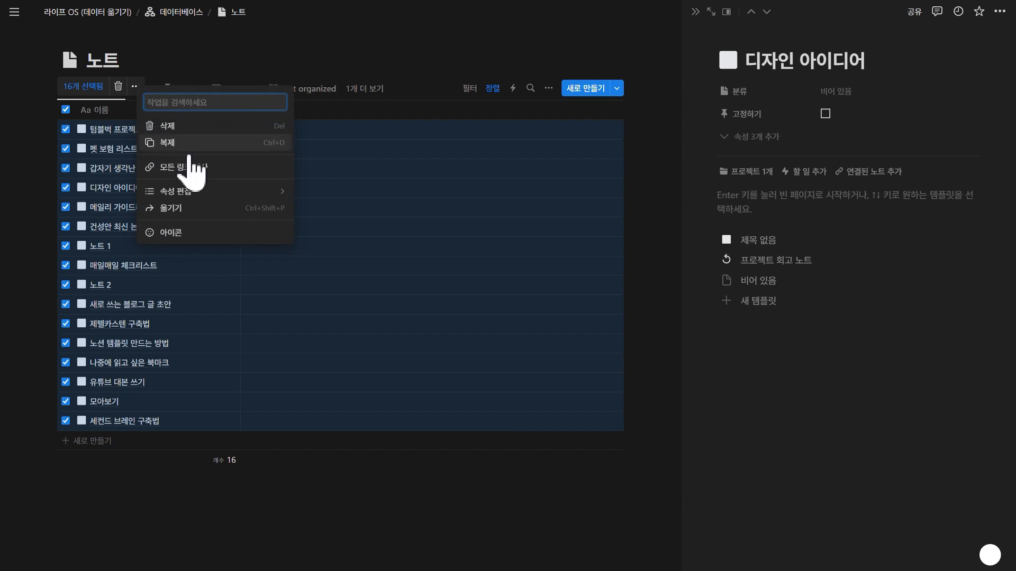
left_click(204, 208)
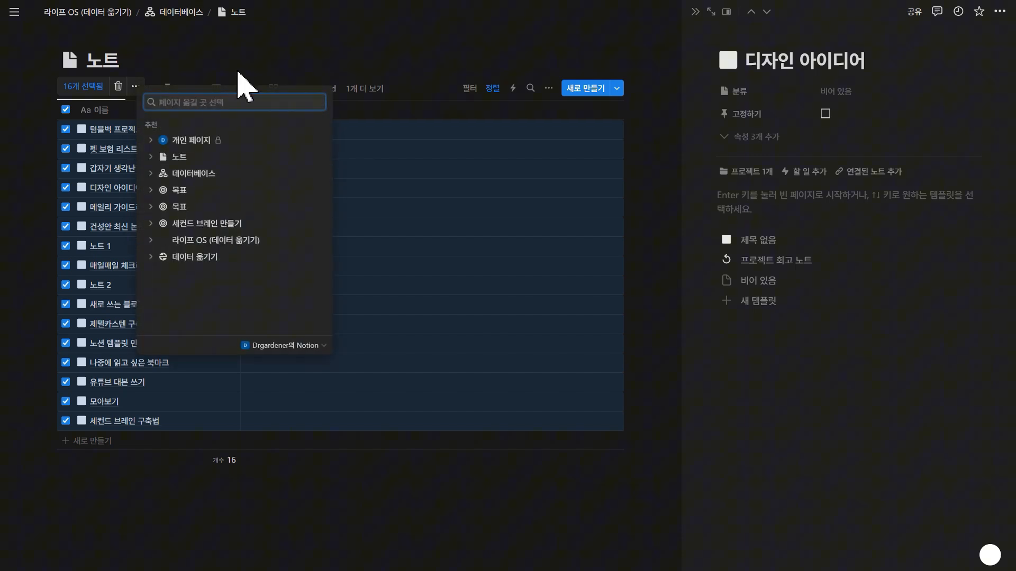
type("노트")
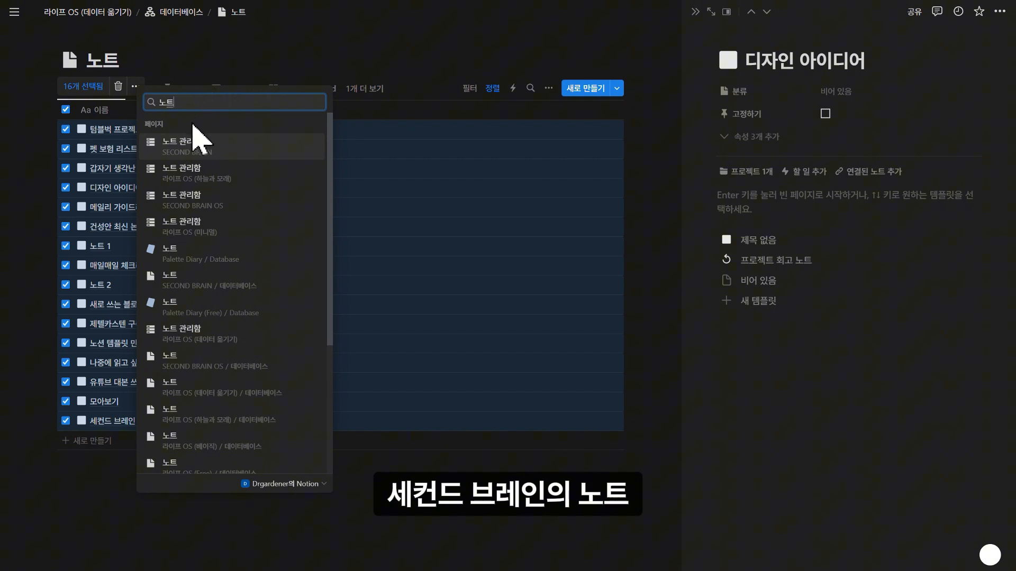
left_click(224, 287)
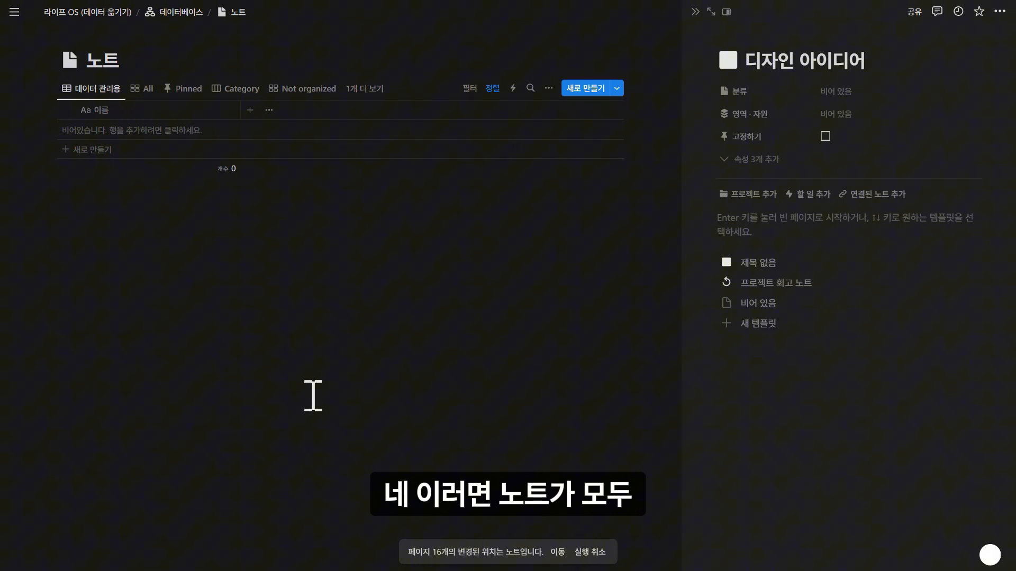
left_click(558, 551)
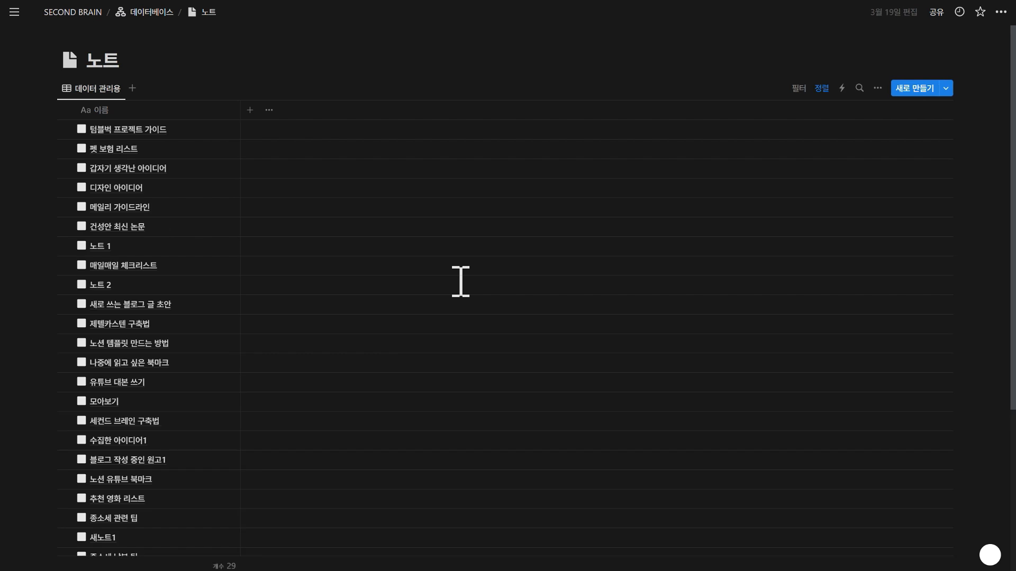
scroll(211, 206, "down", 3)
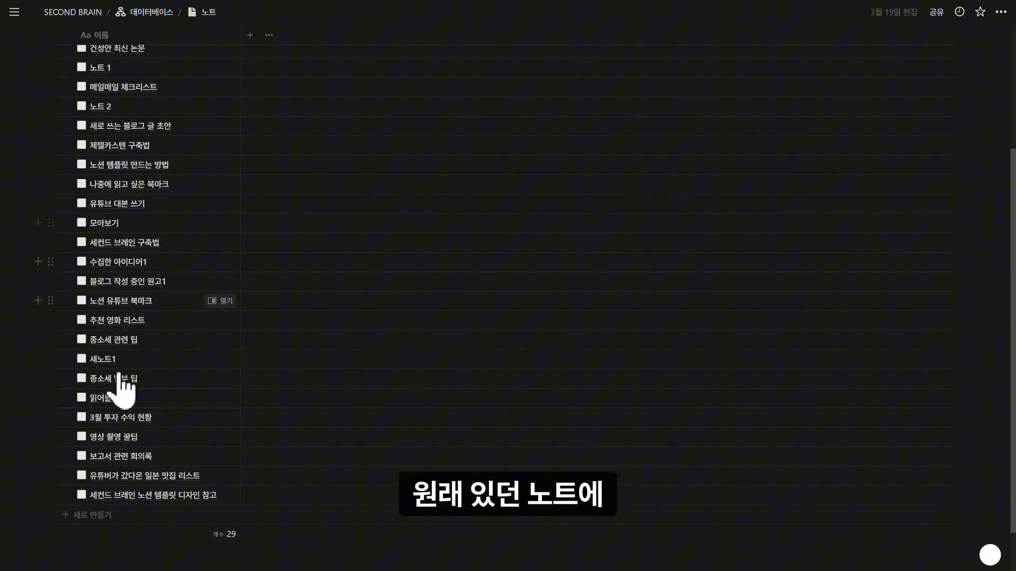
scroll(131, 434, "up", 3)
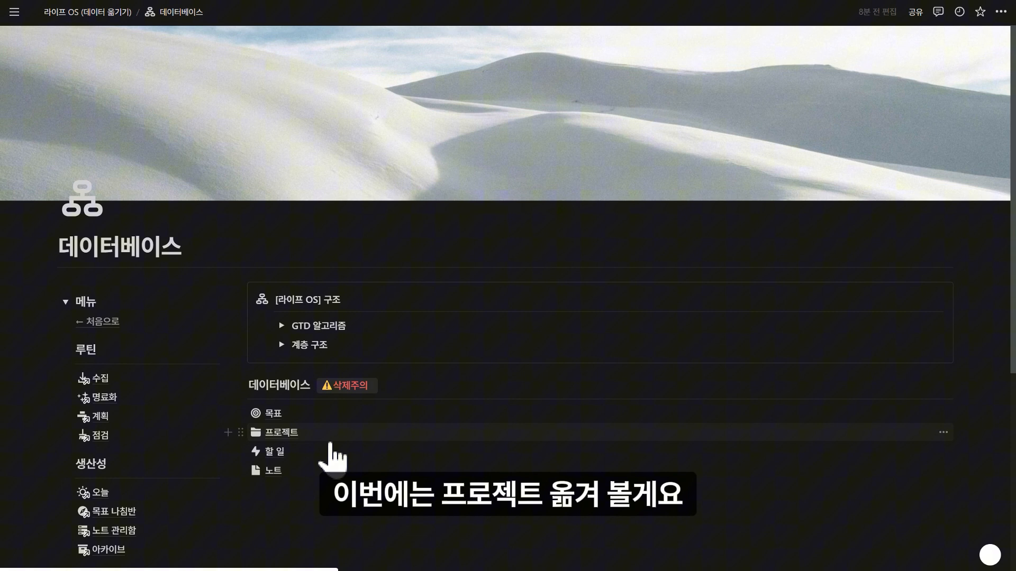
Open the 프로젝트 database of 라이프 OS (데이터 옮기기) and delete the 카테고리 property from within the project 노션 크리에이터 퍼널 구축하기
left_click(331, 439)
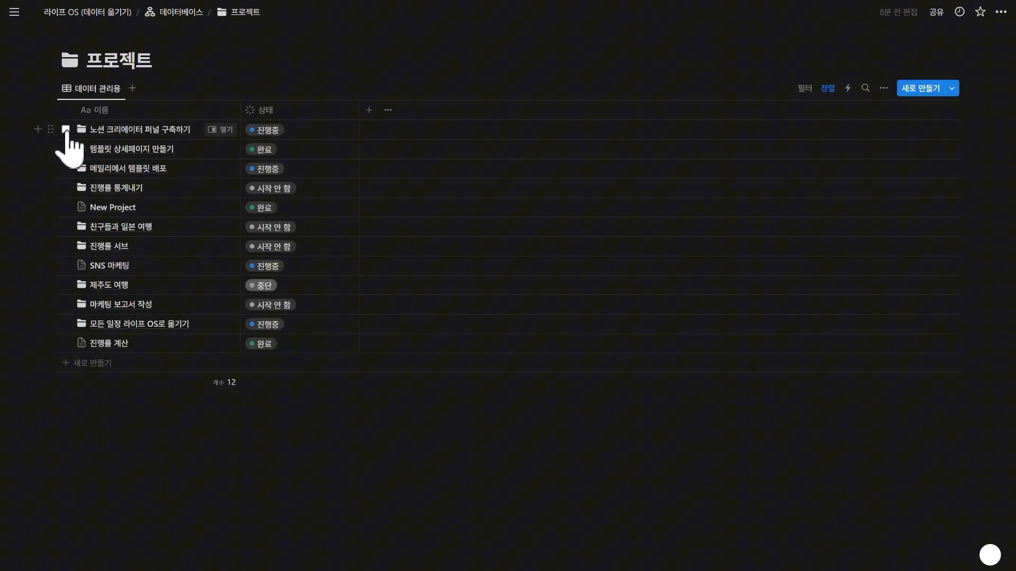
left_click(65, 130)
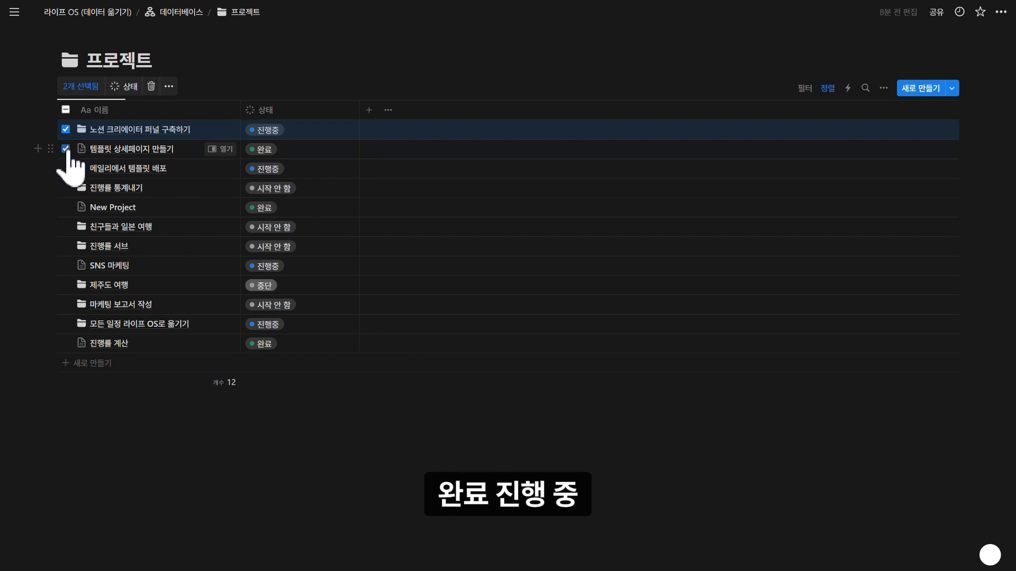
left_click(65, 168)
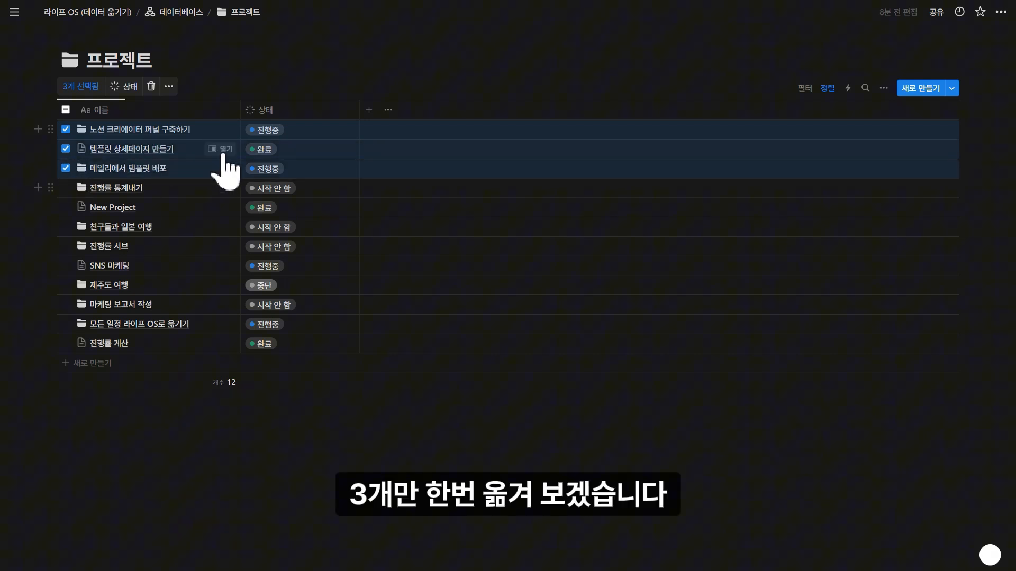
left_click(222, 130)
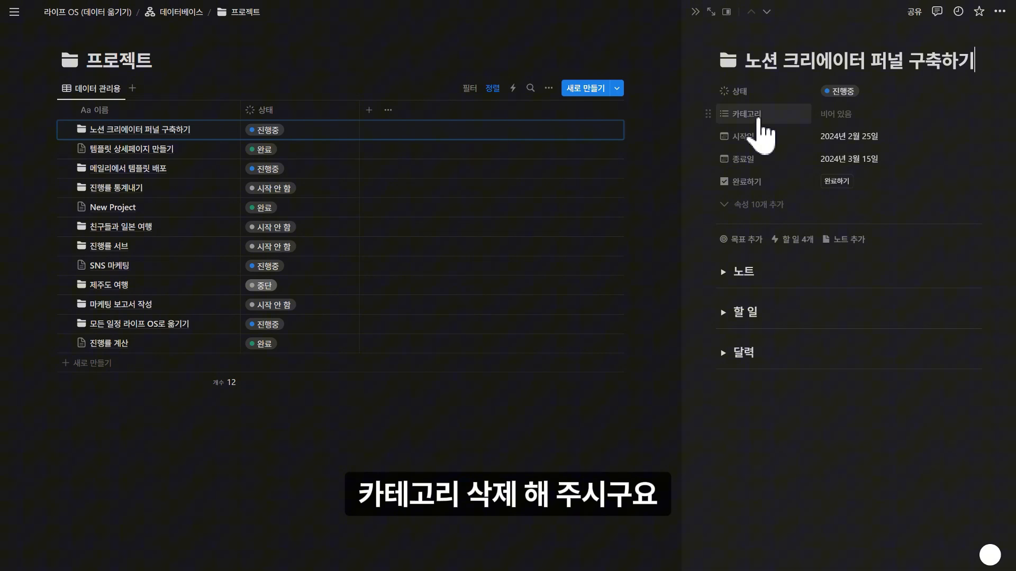
left_click(760, 120)
left_click(757, 212)
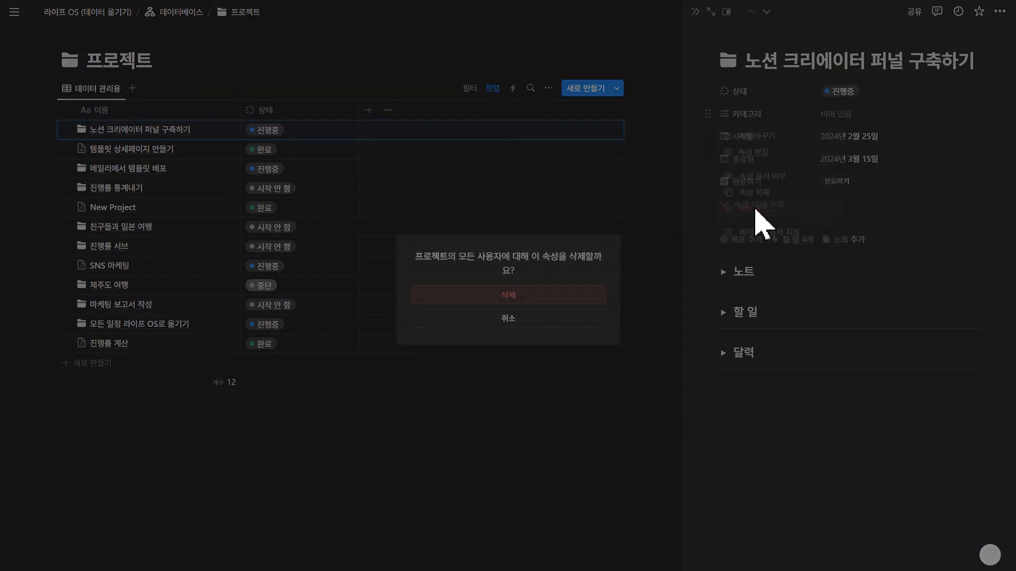
left_click(479, 295)
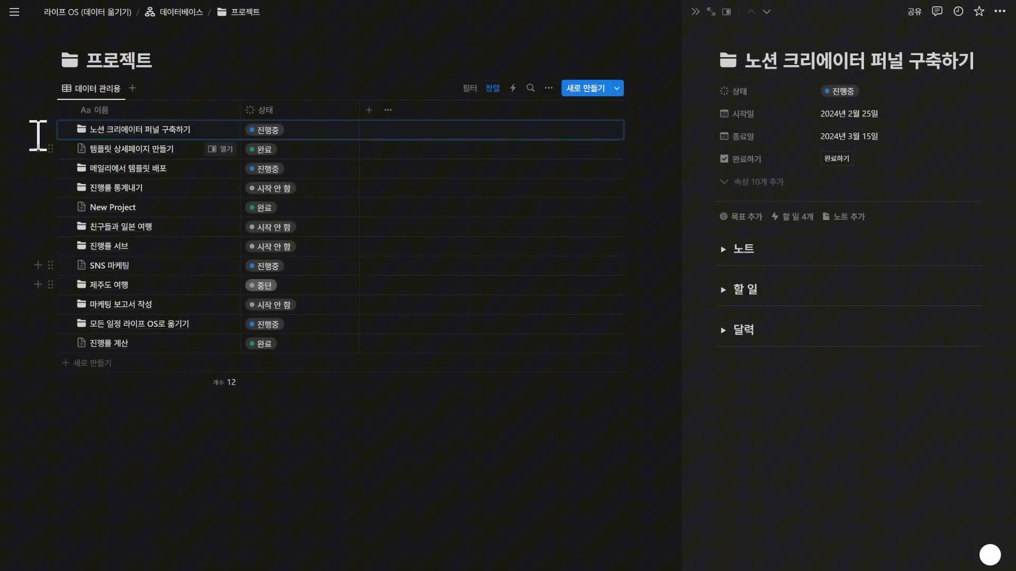
Move the first three projects to the 프로젝트 database under SECOND BRAIN / 데이터베이스 and go to that destination
left_click(66, 129)
left_click(66, 149)
left_click(66, 168)
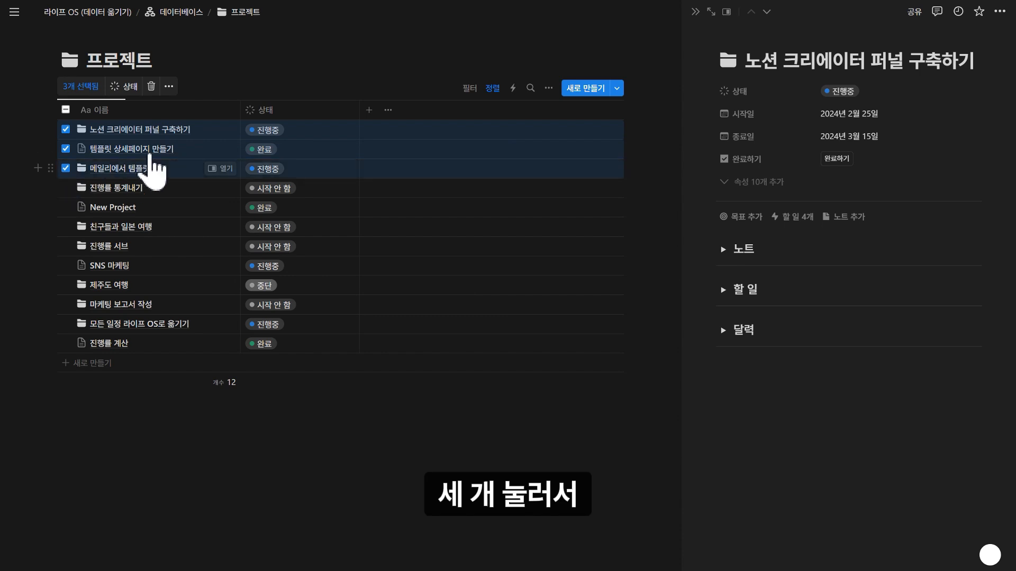
left_click(168, 86)
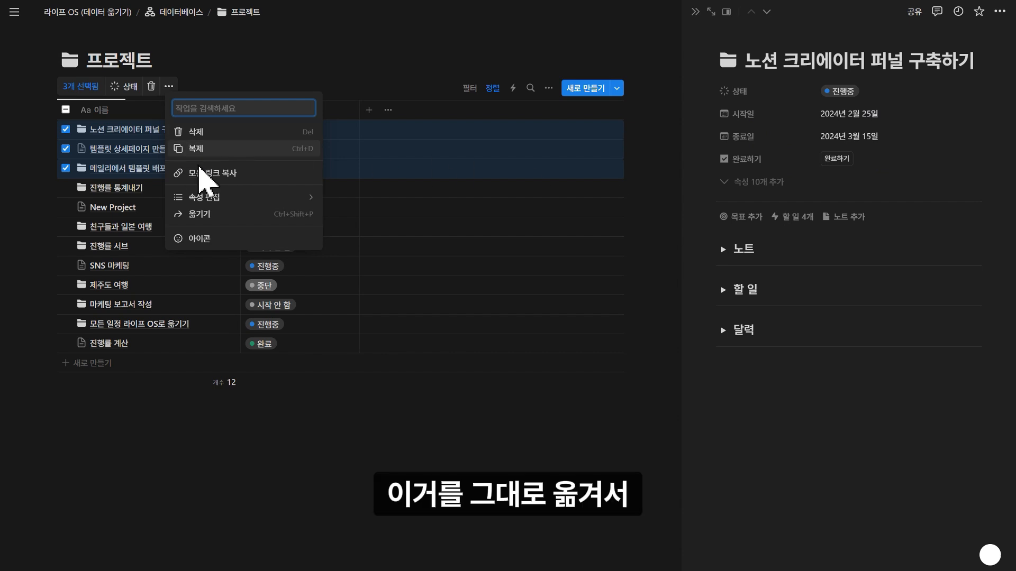
left_click(214, 215)
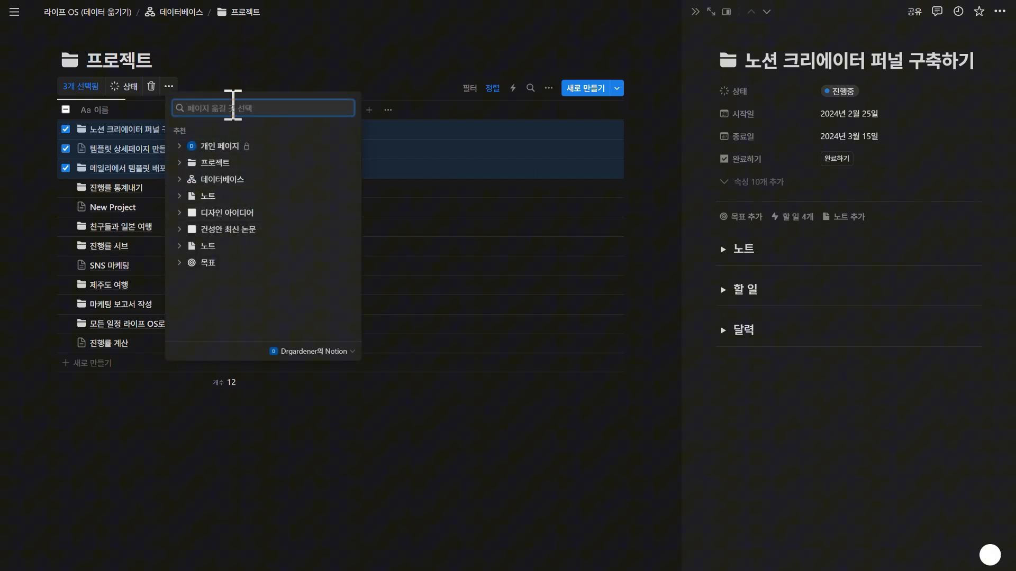
type("프로젝트")
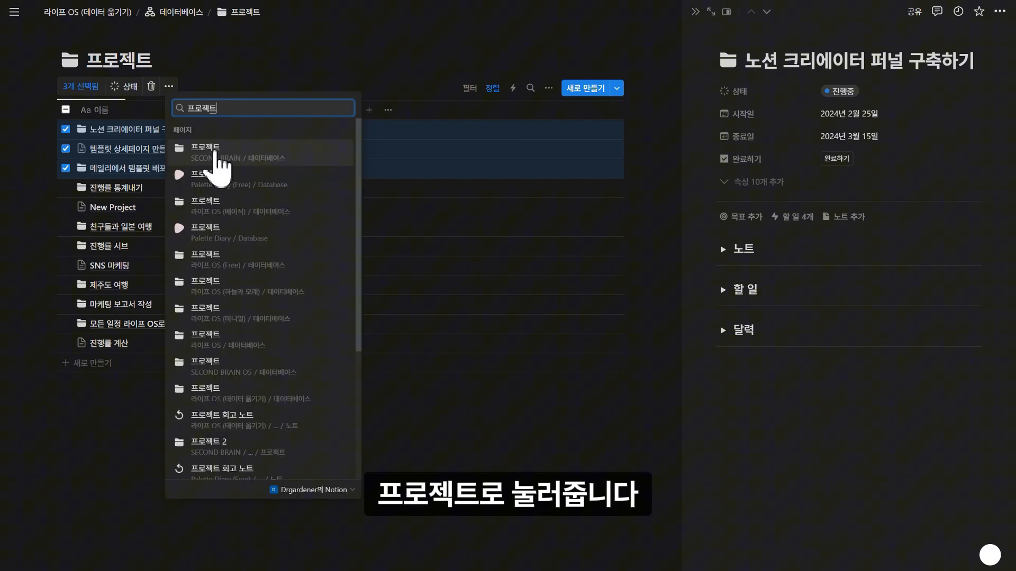
left_click(295, 159)
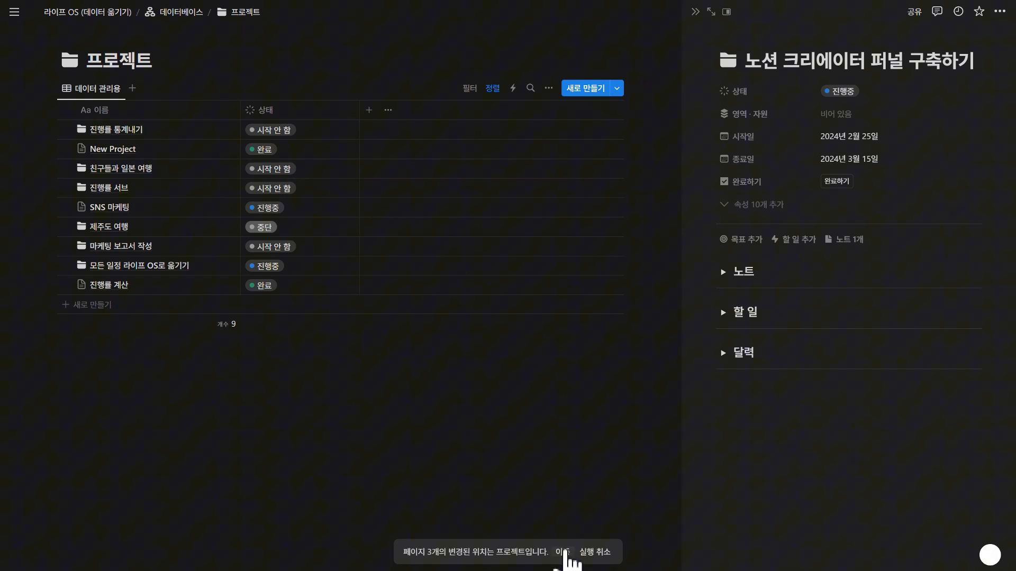
left_click(565, 551)
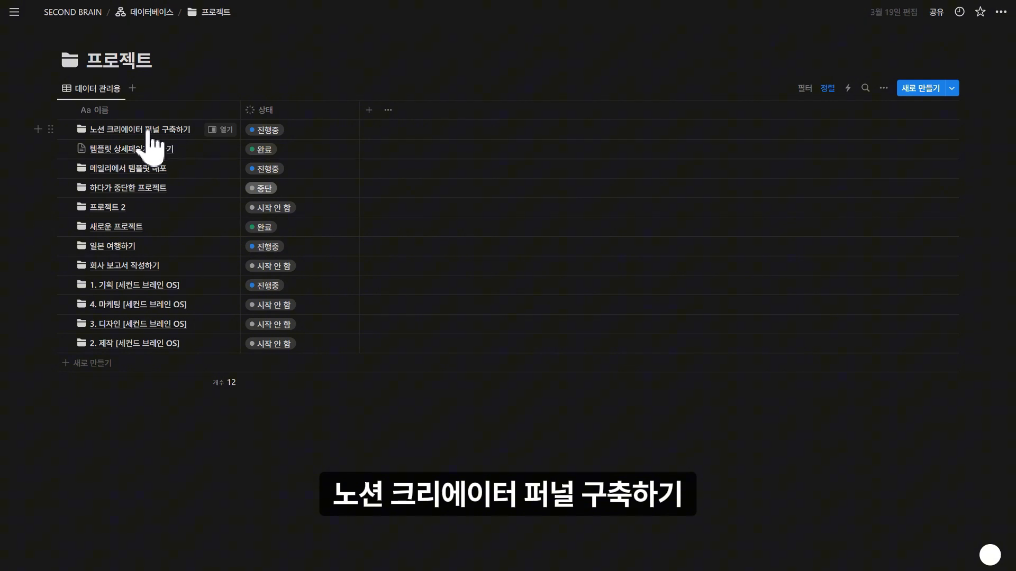
Open the moved project 노션 크리에이터 퍼널 구축하기 and view the pages available for its 영역 · 자원 relation
left_click(221, 132)
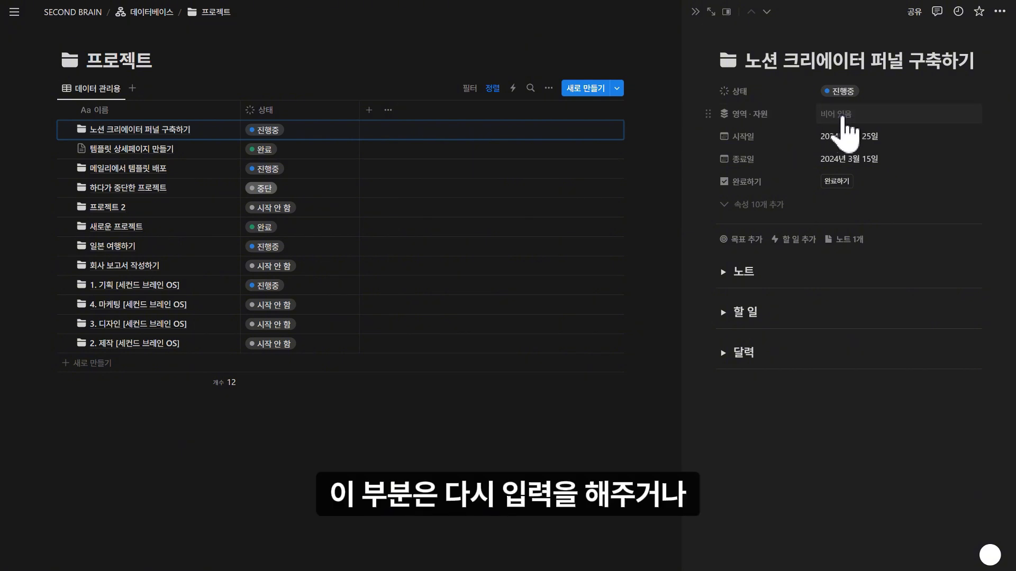
left_click(843, 117)
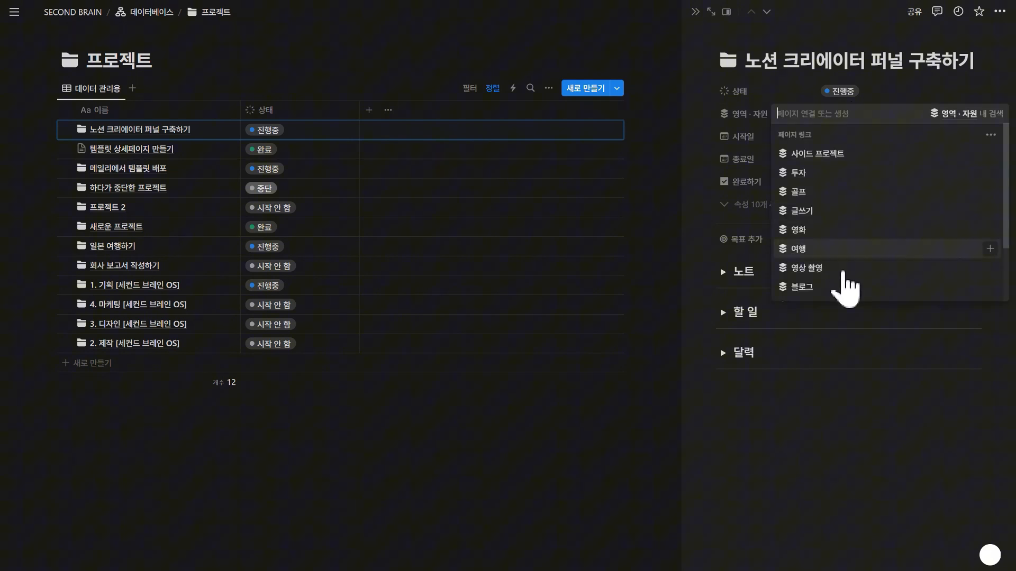
left_click(811, 444)
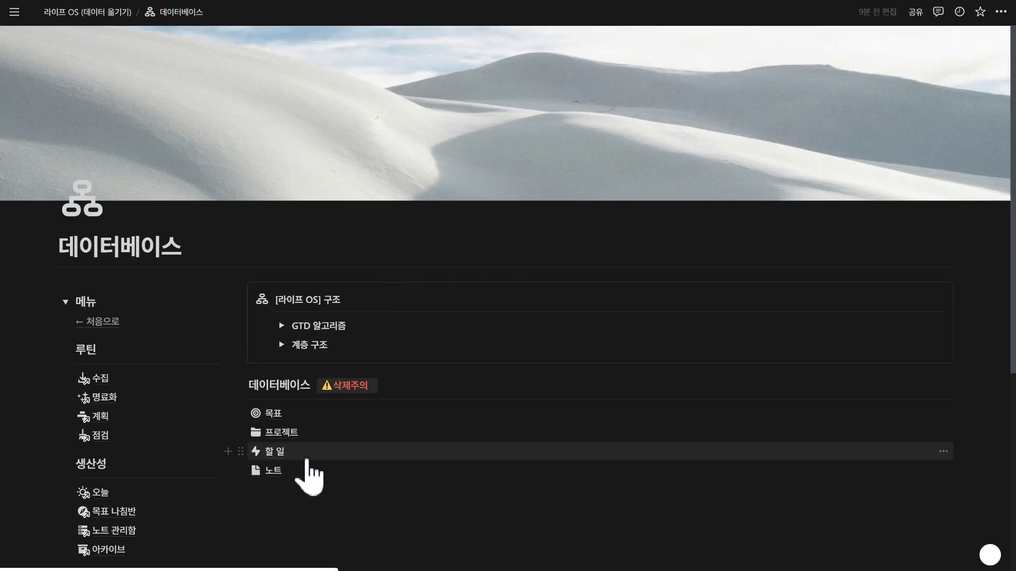
Move the first four tasks of the 할 일 database to 할 일 under SECOND BRAIN / 데이터베이스 and check the destination list
left_click(307, 458)
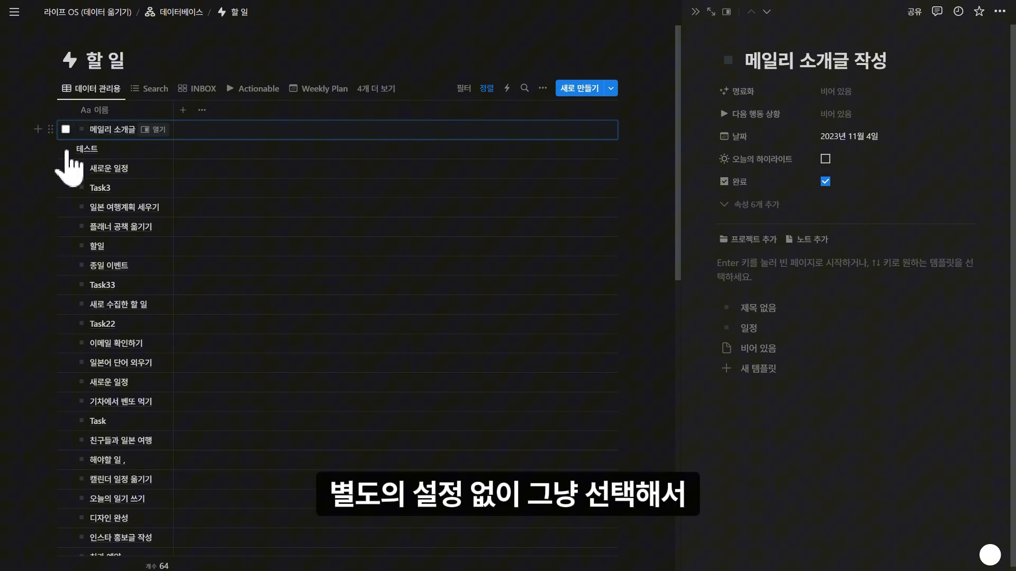
left_click_drag(65, 129, 65, 190)
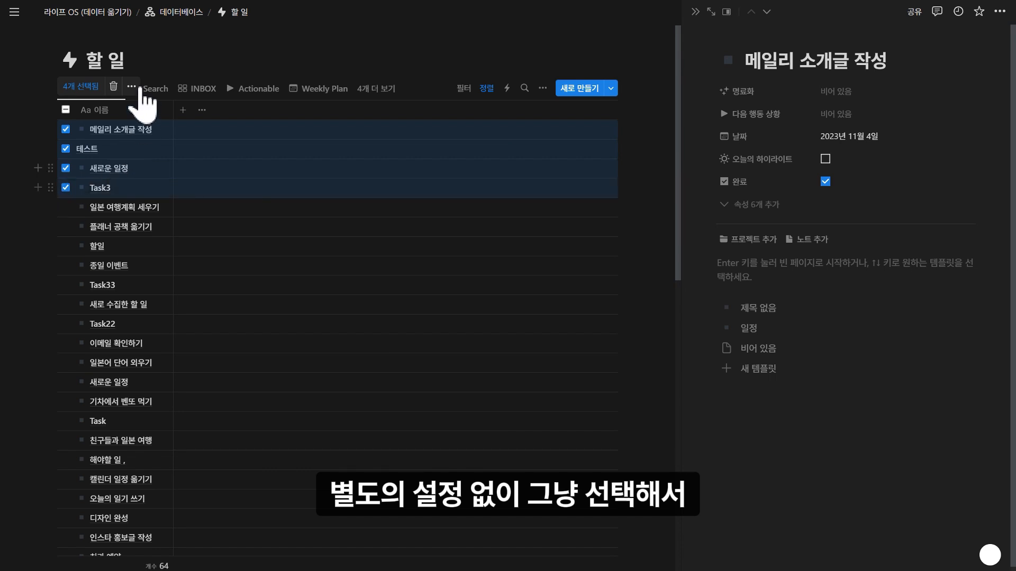
left_click(132, 87)
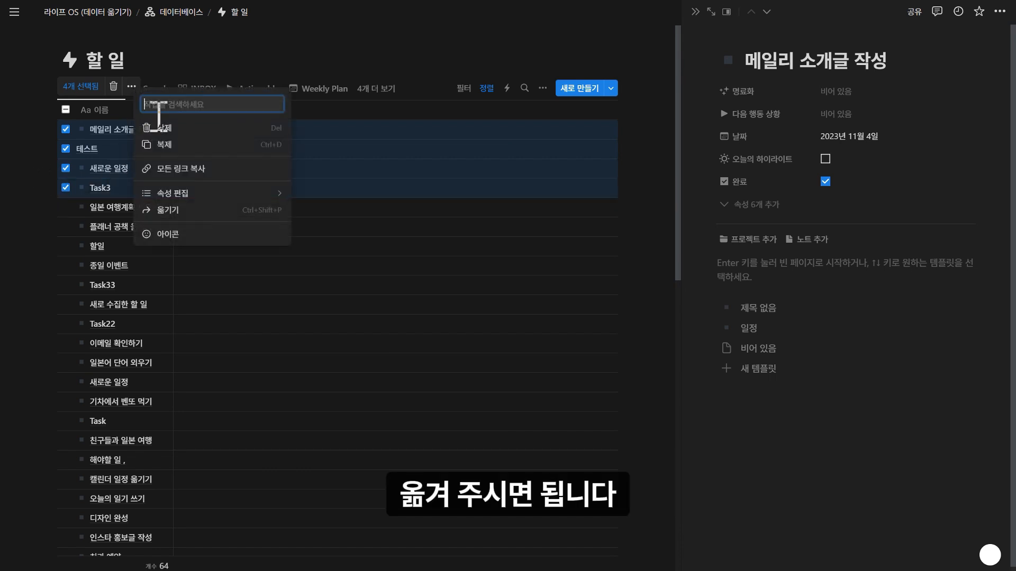
left_click(240, 213)
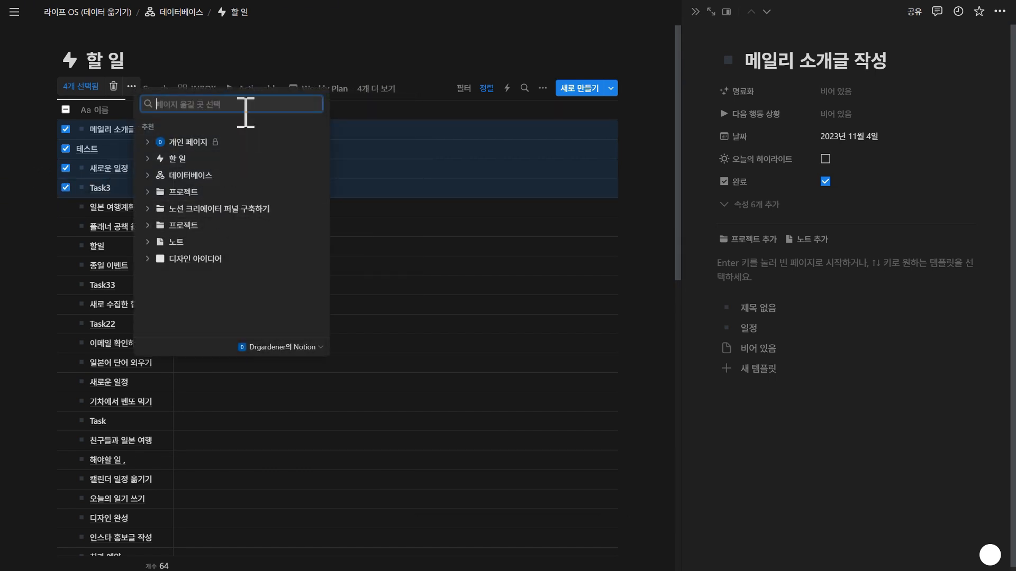
type("할 일")
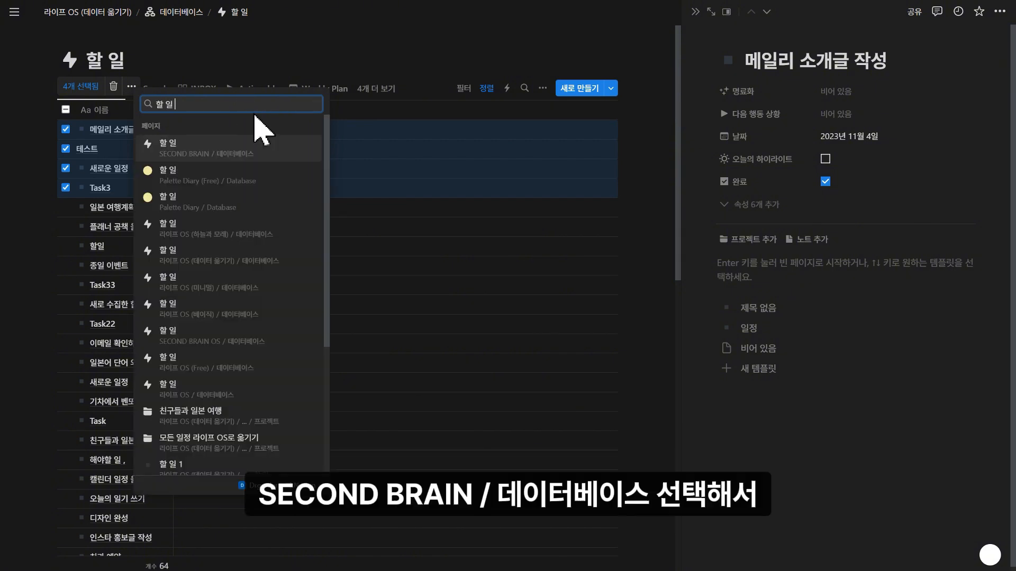
left_click(239, 151)
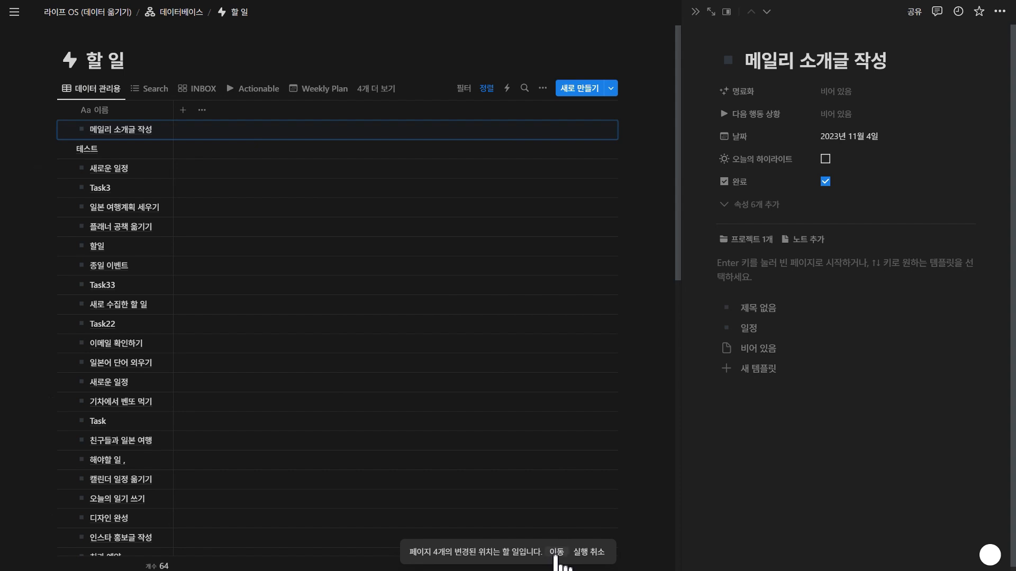
left_click(556, 552)
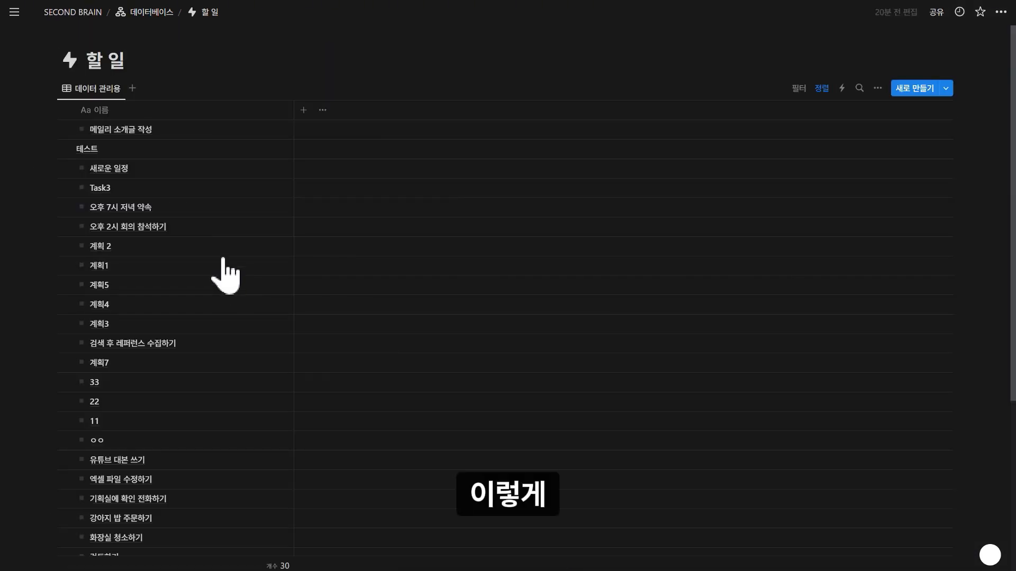
scroll(154, 182, "down", 10)
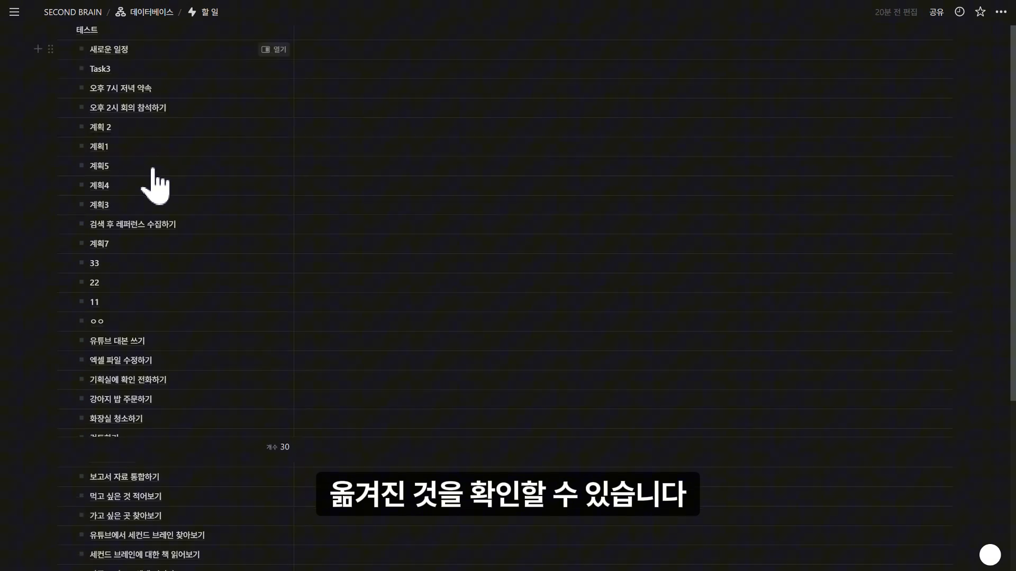
scroll(159, 186, "up", 3)
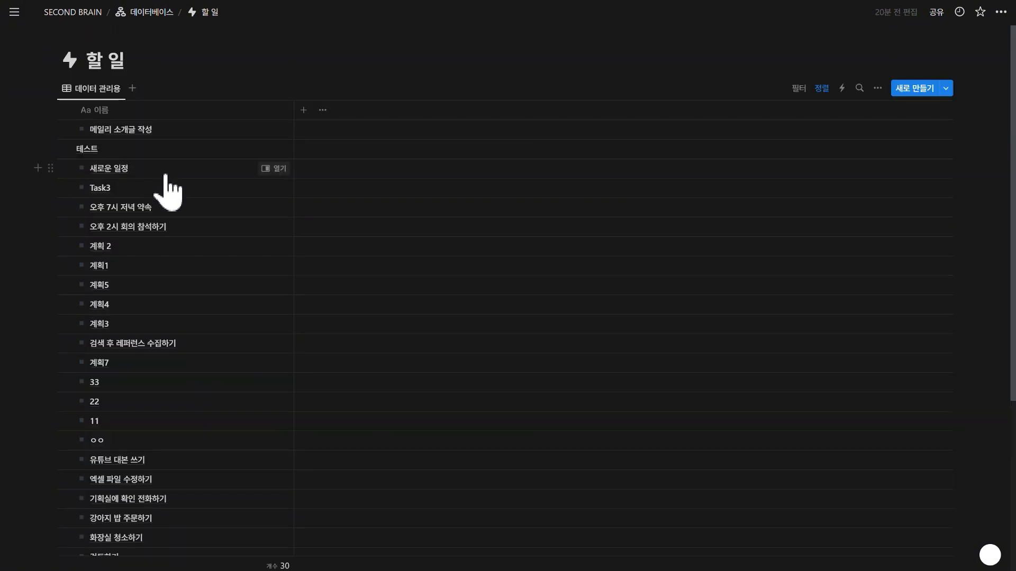